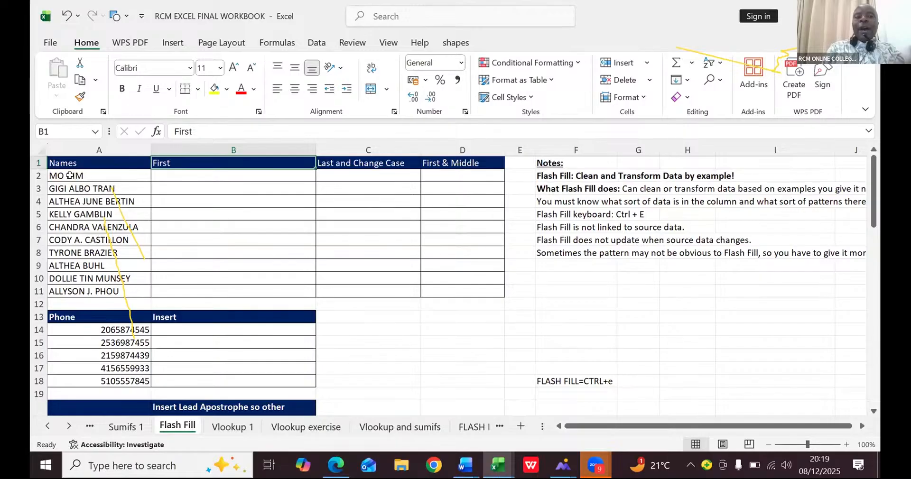
Enter the first person's given name in B2 and Flash Fill the First column from that example
click(171, 175)
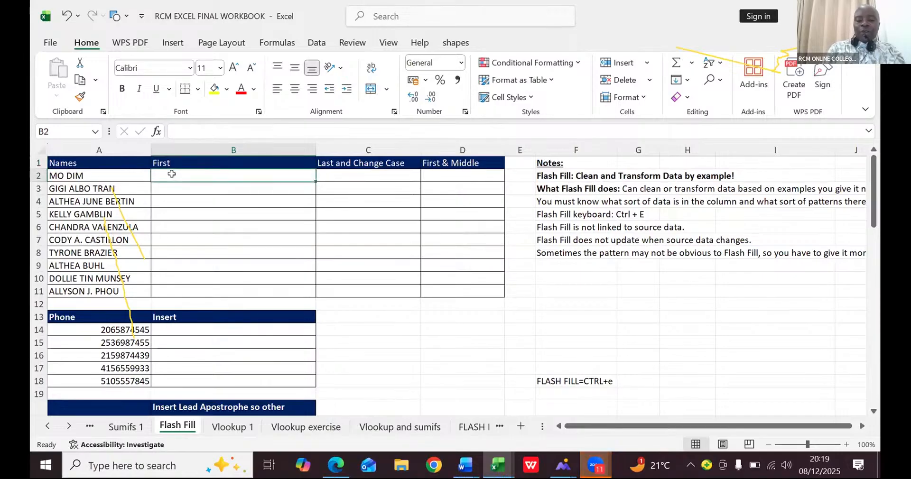
text(MO)
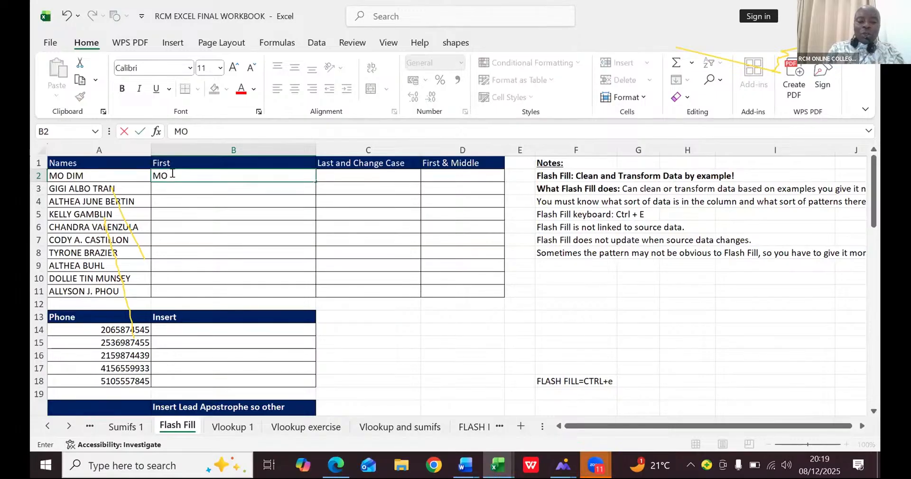
key(ctrl+Return)
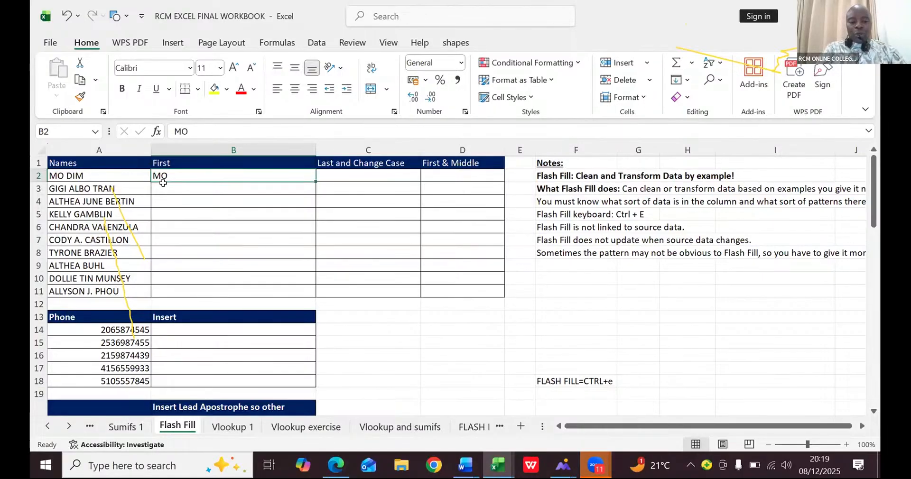
key(ctrl+e)
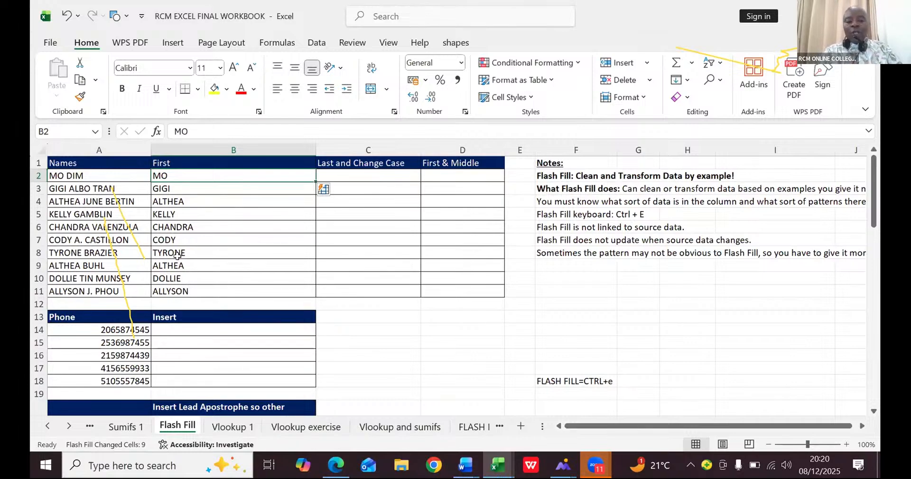
Undo the last Flash Fill and the example entry in B2
key(ctrl+z)
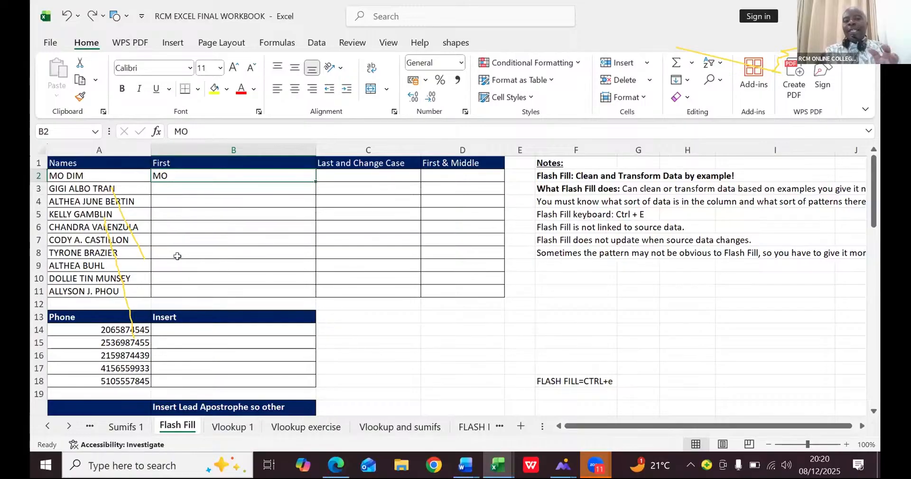
key(ctrl+z)
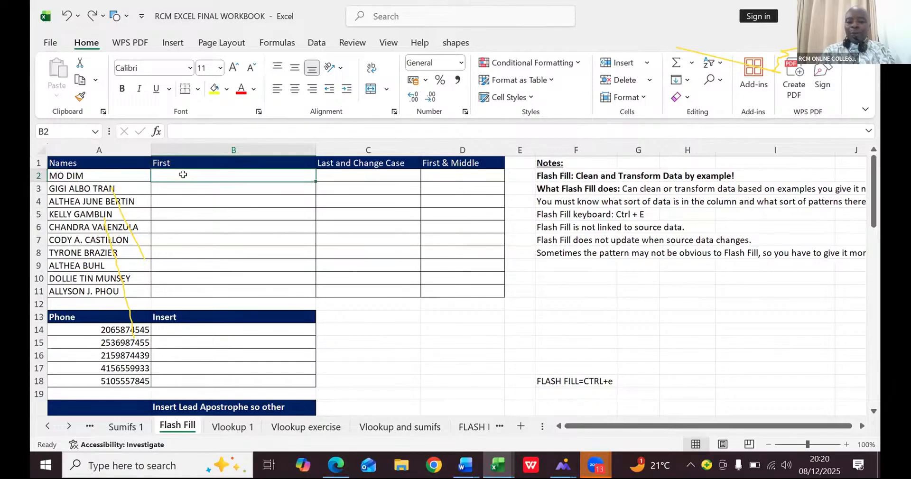
Enter the first person's given name in cell B2 under First
text(MO)
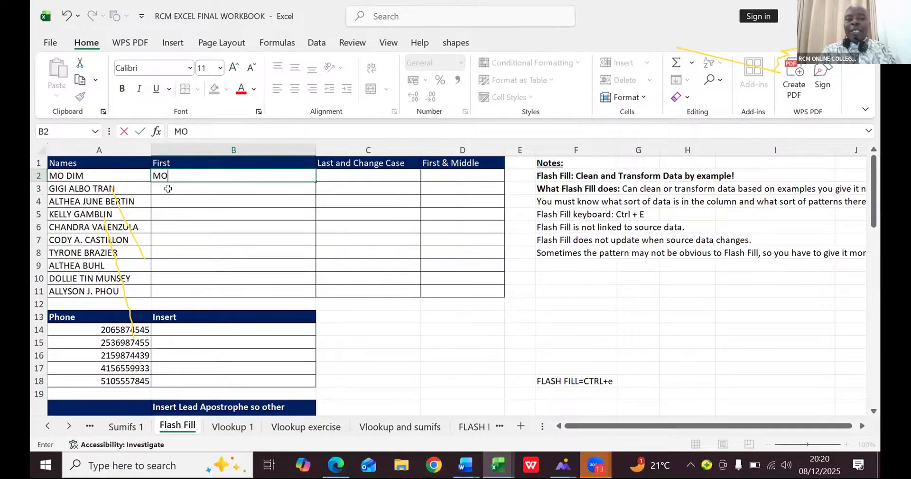
key(Return)
Start entering the second person's given name in B3 to preview the Flash Fill suggestions, and erase that entry
text(GIGI)
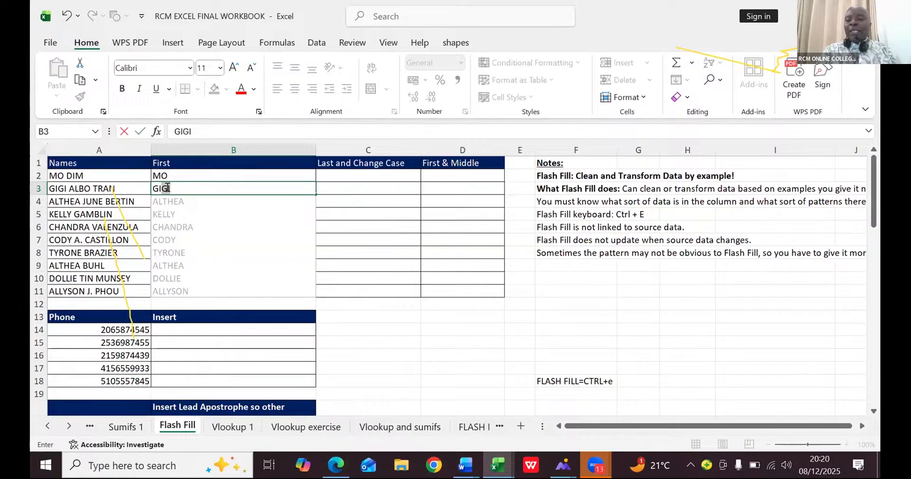
key(BackSpace)
key(BackSpace)
key(BackSpace)
key(BackSpace)
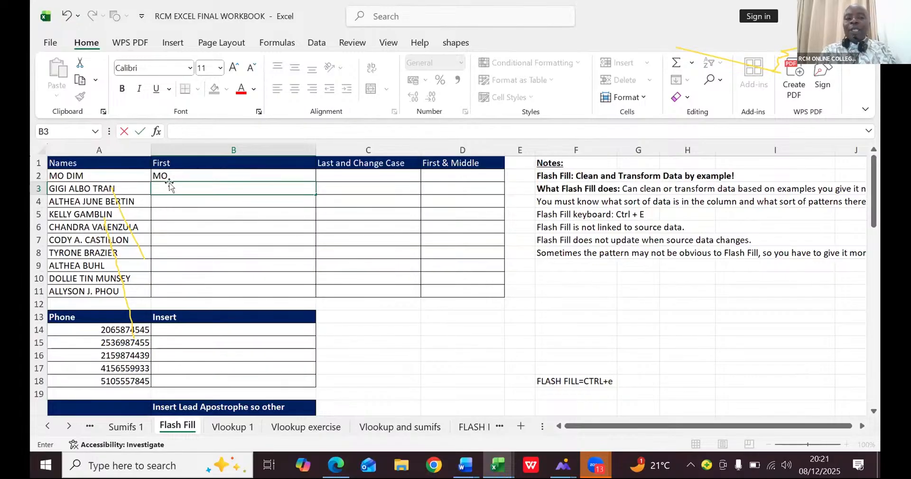
Flash Fill the First column down to row 11 from the example in B2
click(172, 175)
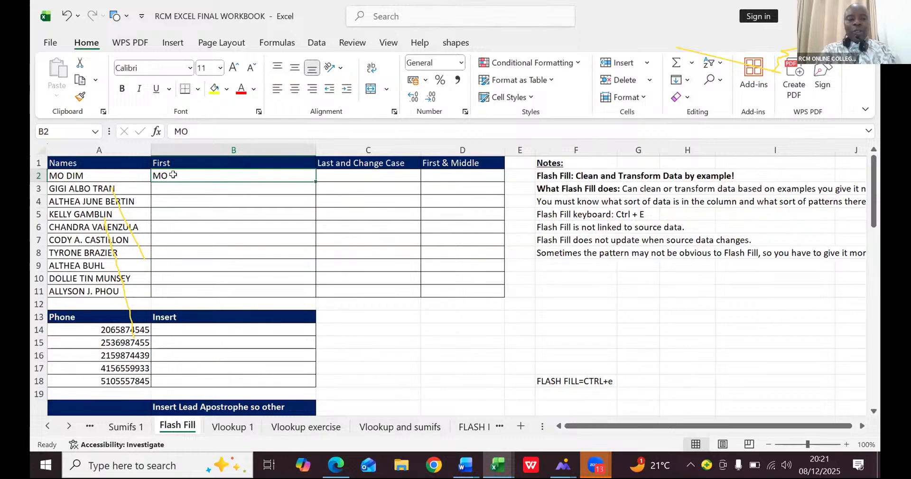
key(ctrl+e)
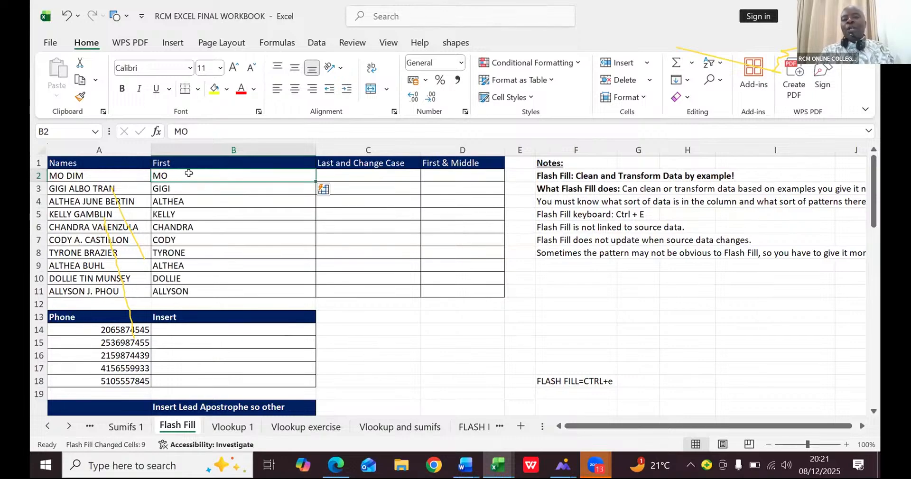
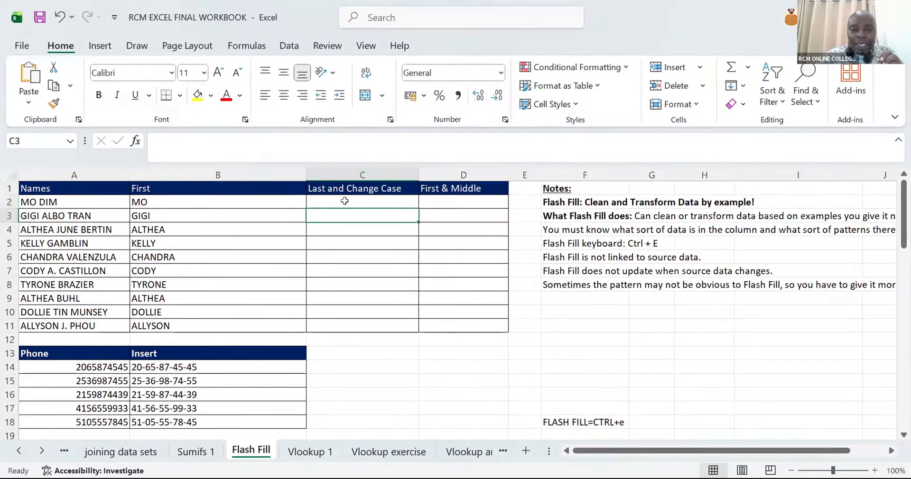
Enter the first person's last name in proper case in C2 and Flash Fill the Last and Change Case column
click(345, 201)
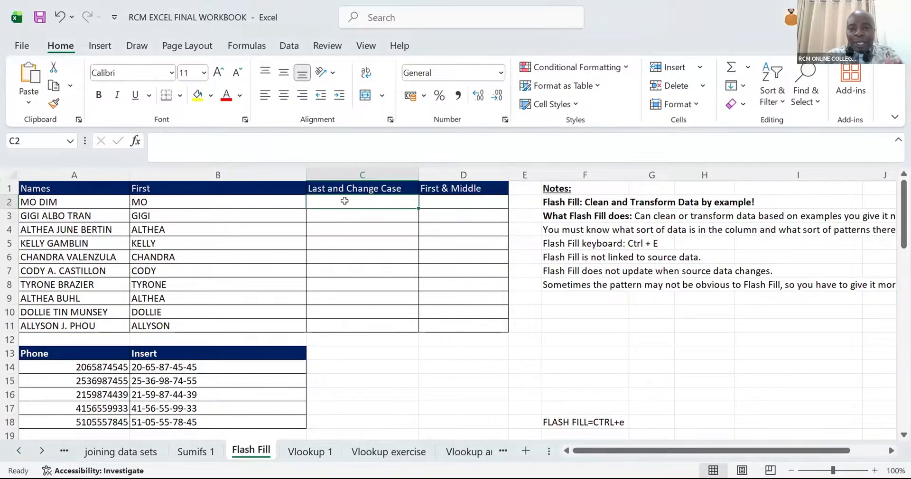
text(d)
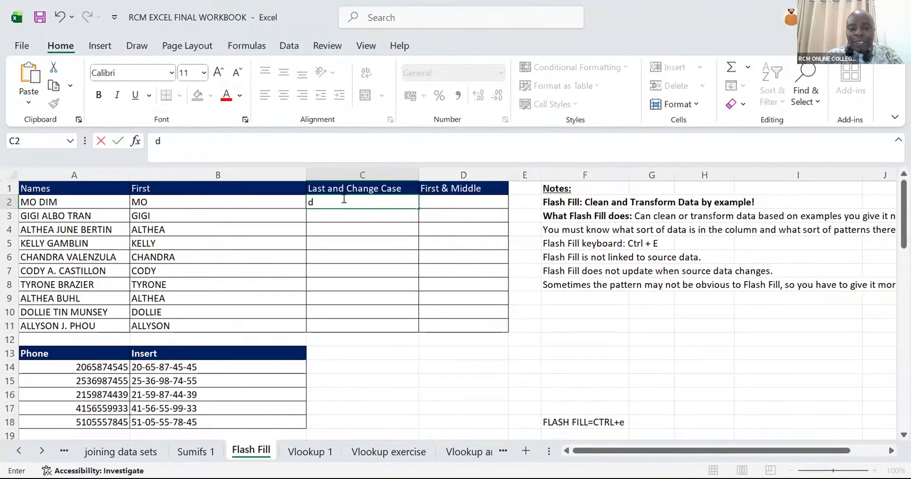
key(BackSpace)
text(Dim)
click(334, 214)
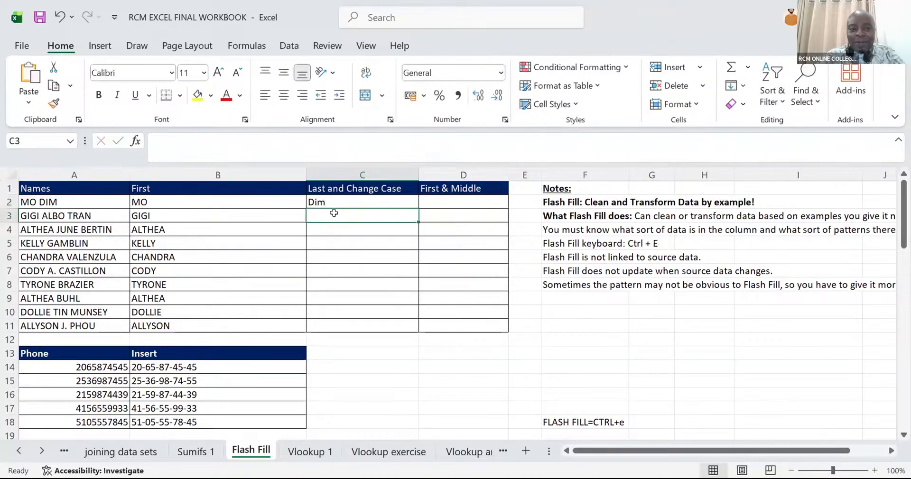
key(ctrl+e)
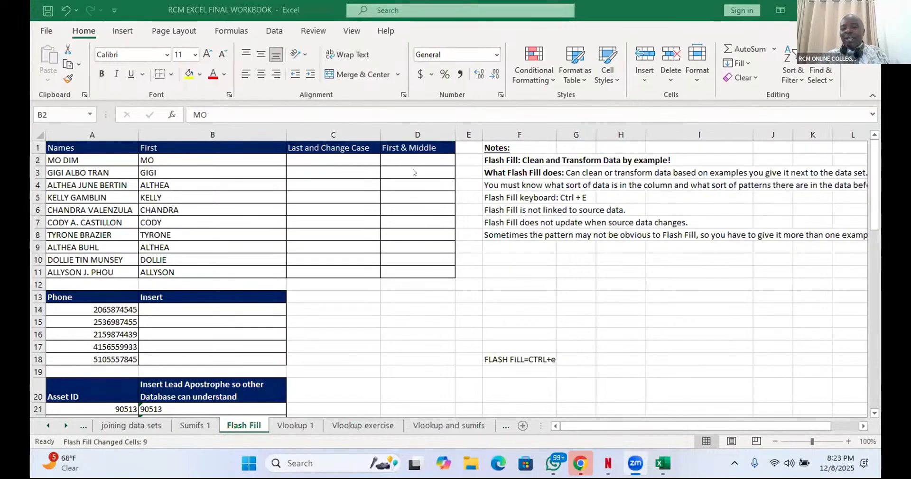
Enter the first person's given name in uppercase in D2 and Flash Fill the First & Middle column
click(412, 157)
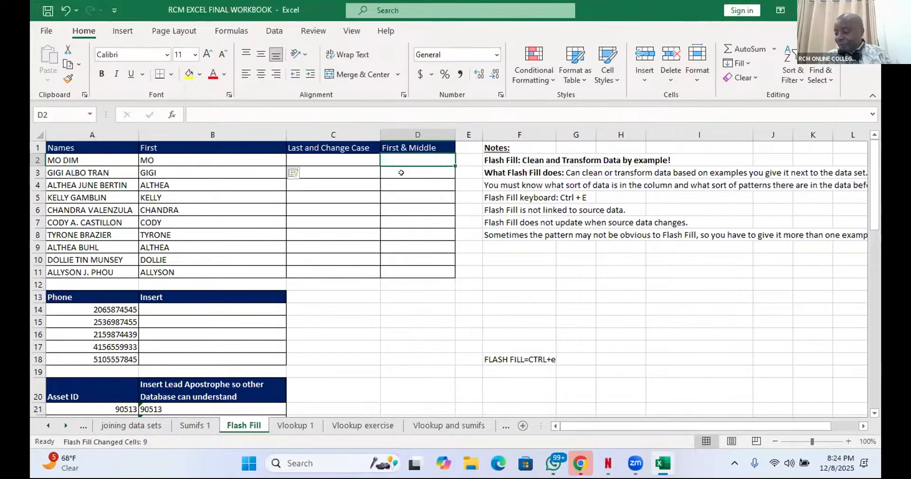
text(M)
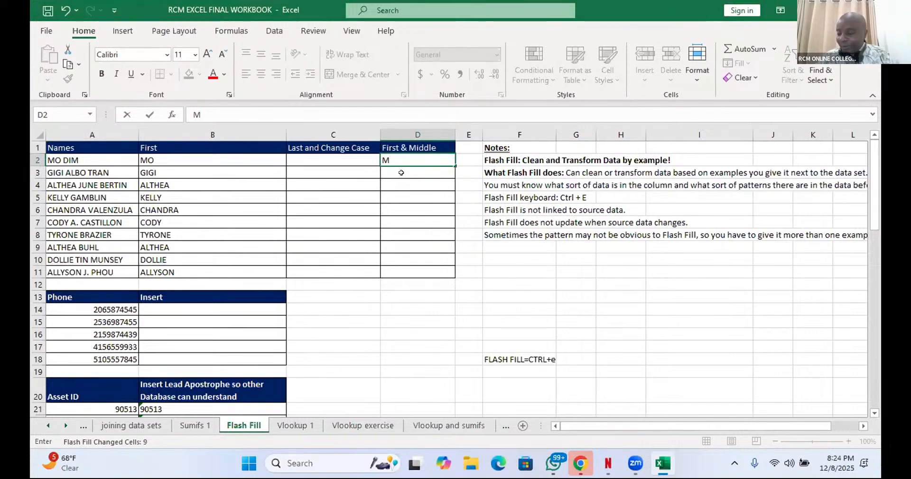
text(O)
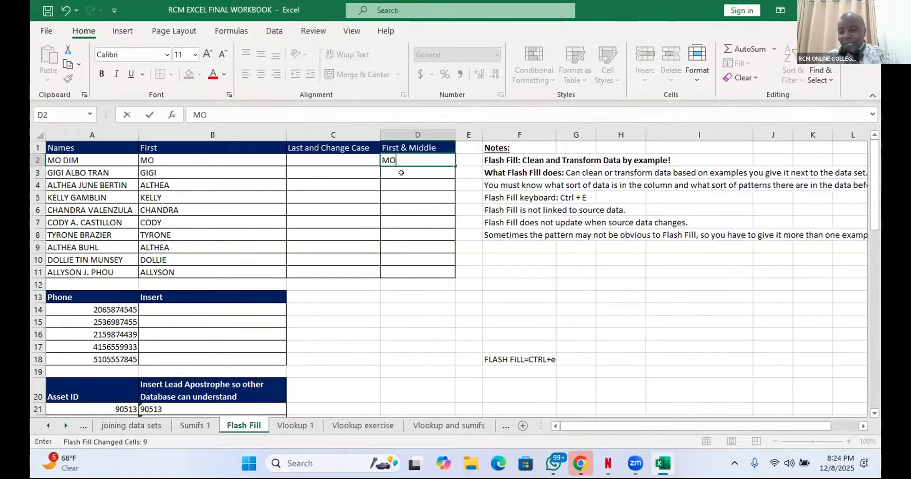
key(ctrl+Return)
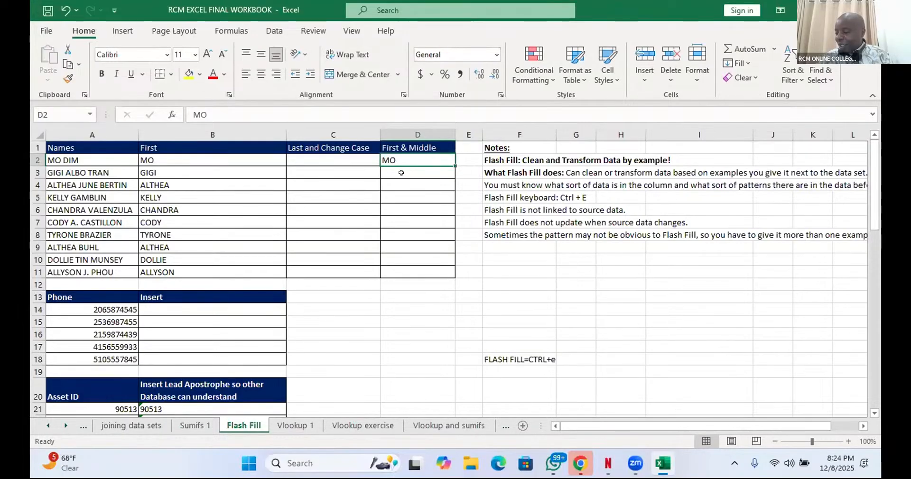
key(ctrl+e)
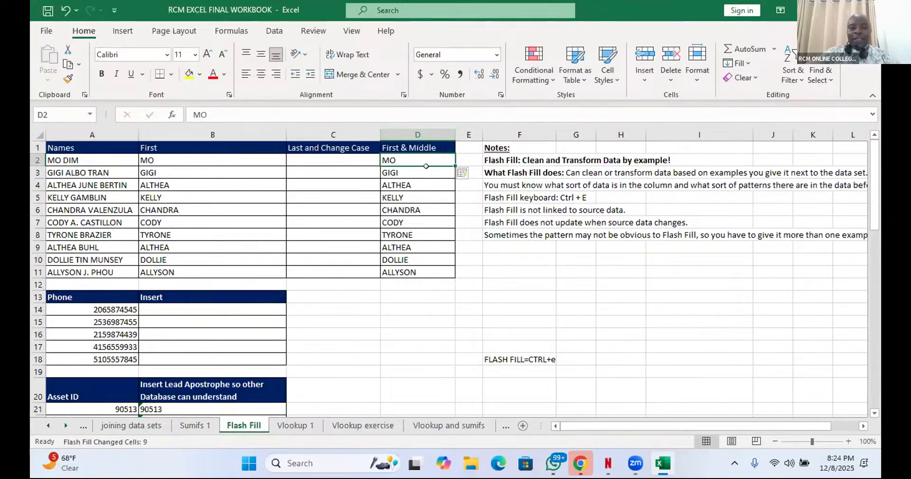
Clear all trial entries from D2:D11 in the First & Middle column
drag(455, 166, 444, 276)
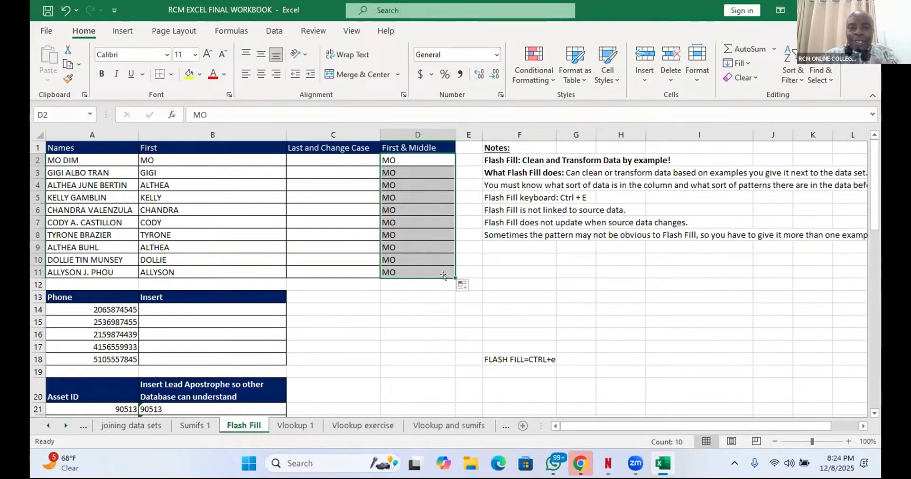
key(BackSpace)
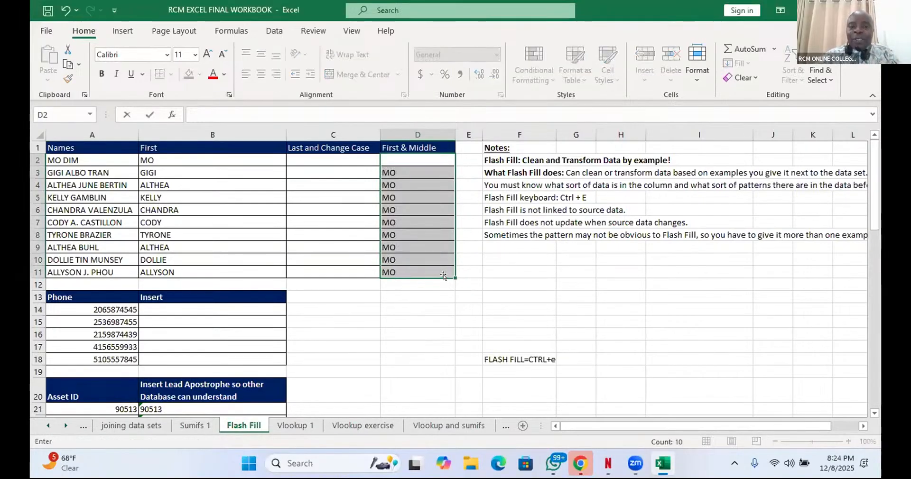
click(416, 158)
click(427, 171)
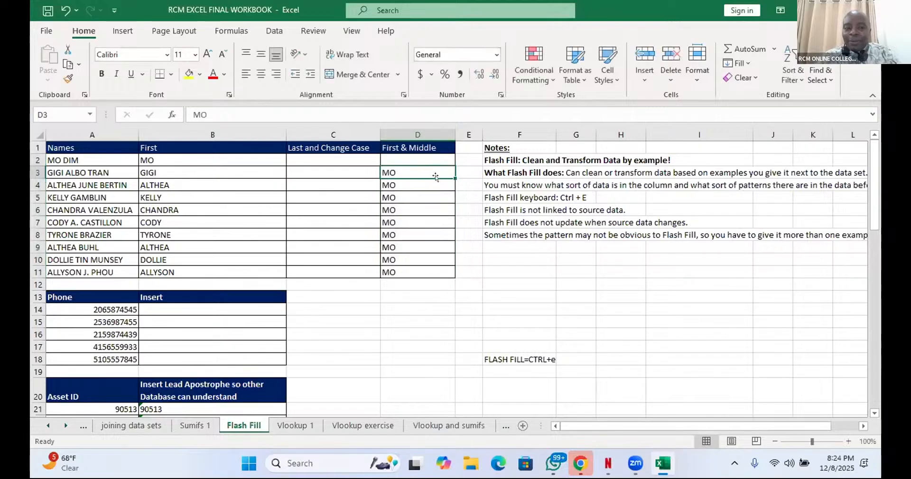
drag(454, 174, 442, 282)
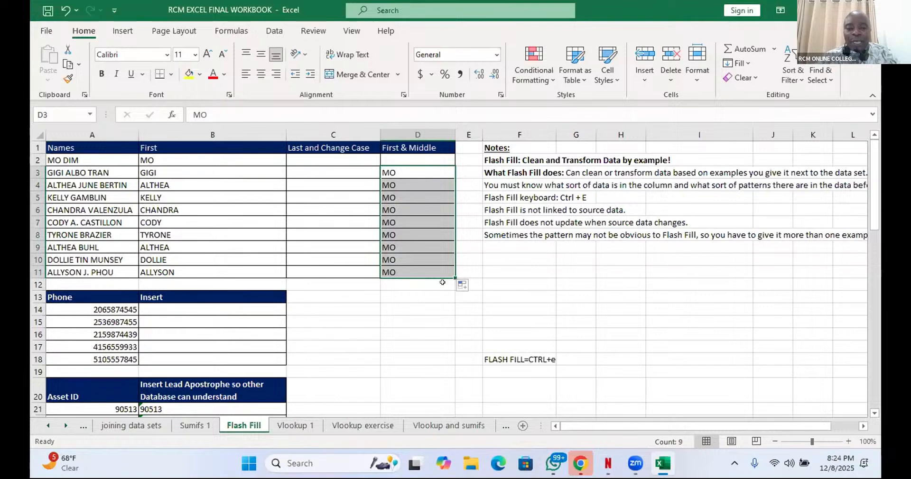
key(Delete)
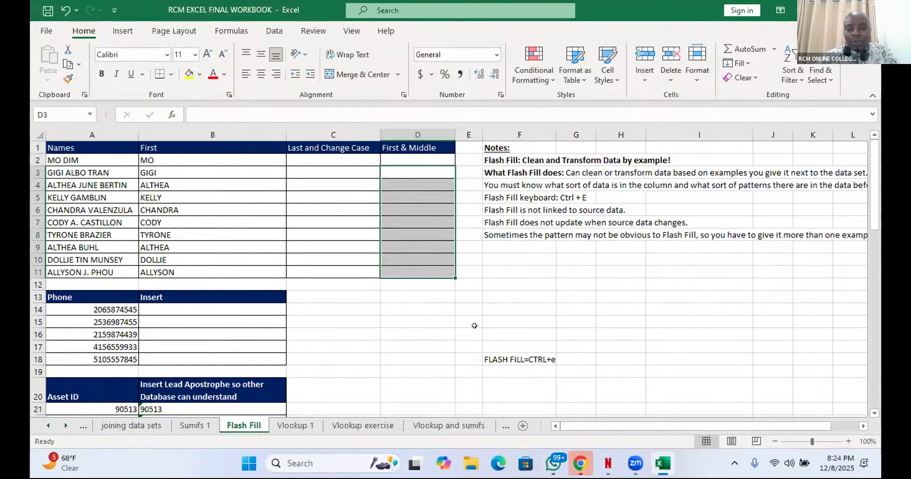
Enter the first person's full name in proper case in D2 under First & Middle, keeping the cell selected
click(420, 160)
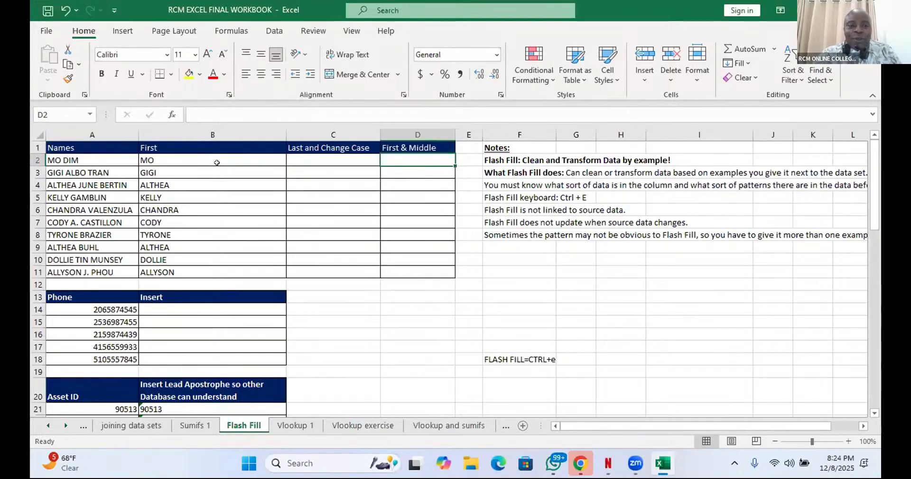
click(217, 161)
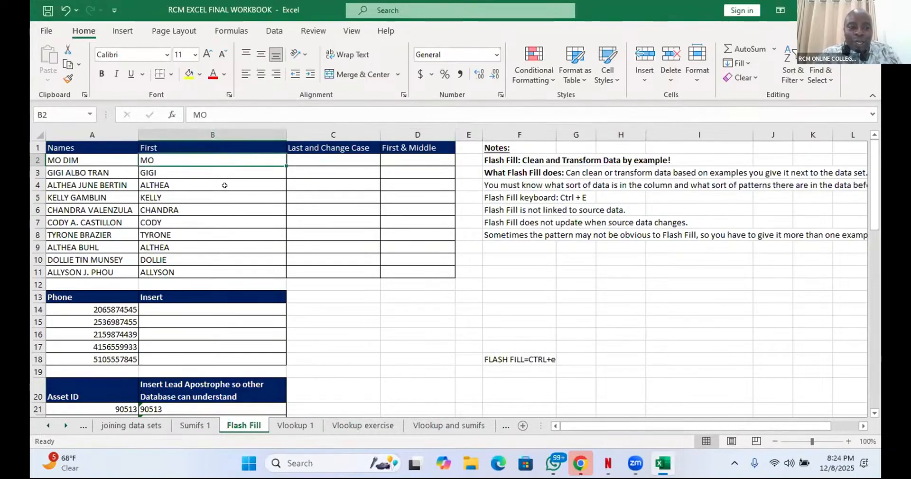
click(391, 158)
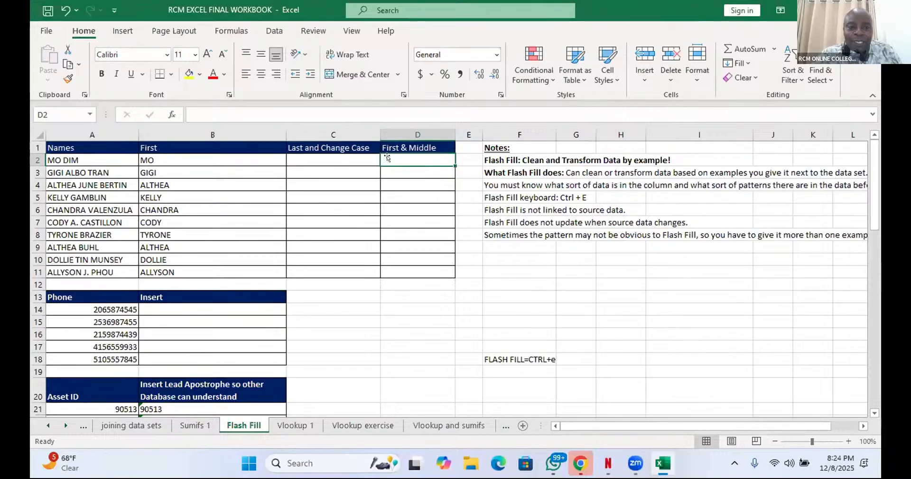
text(MO)
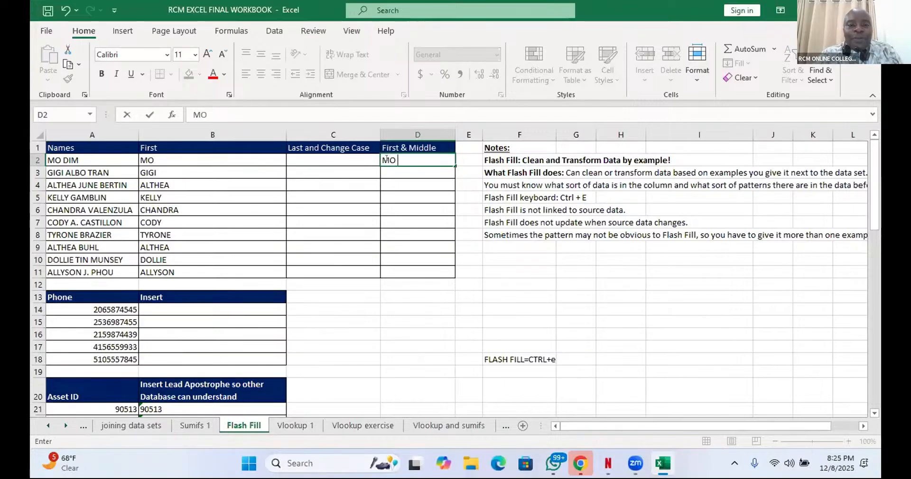
key(BackSpace)
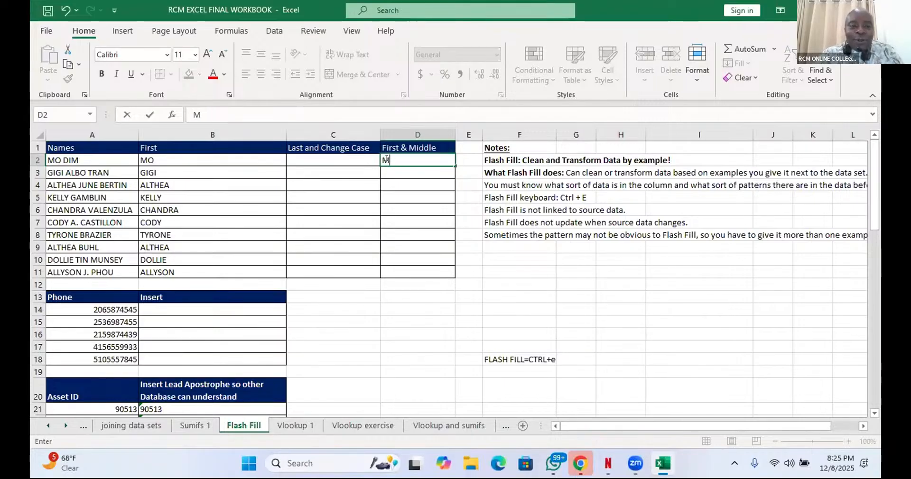
text(o)
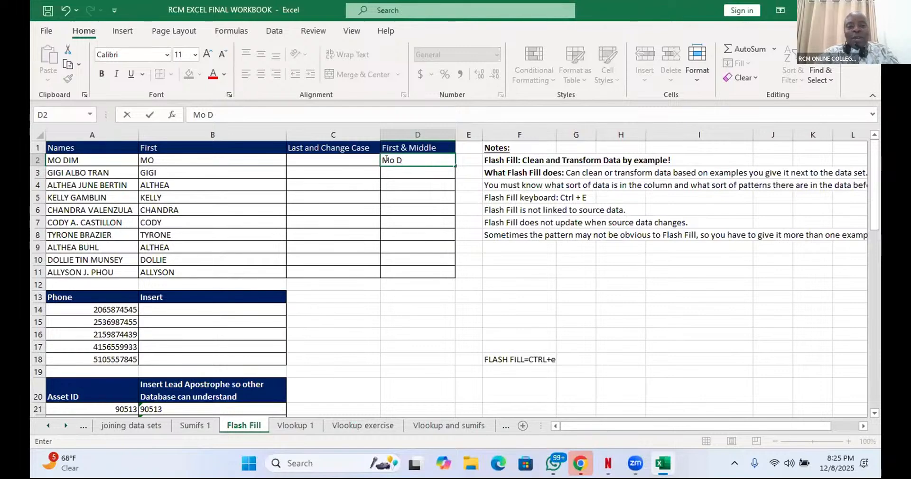
text(Di)
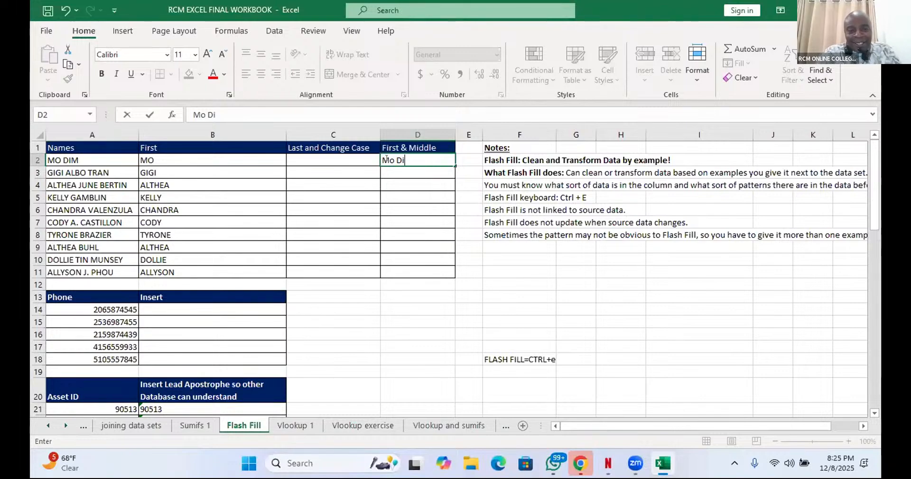
text(m)
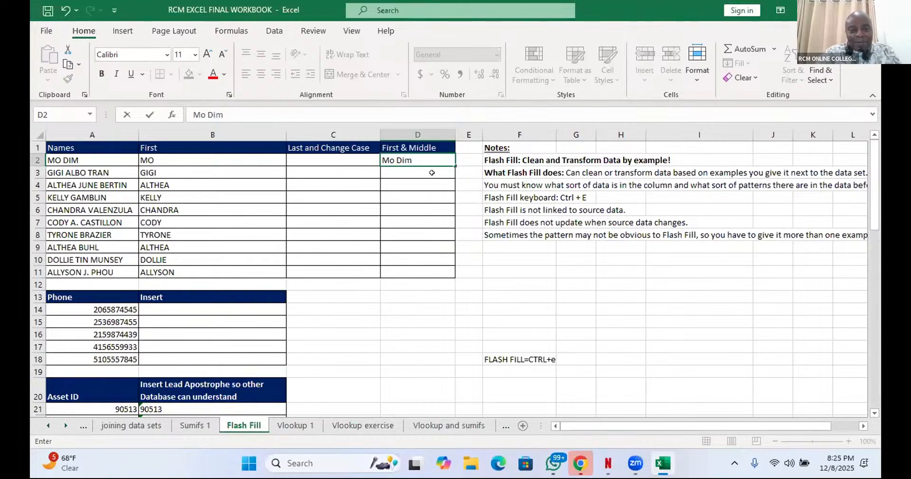
key(ctrl+Return)
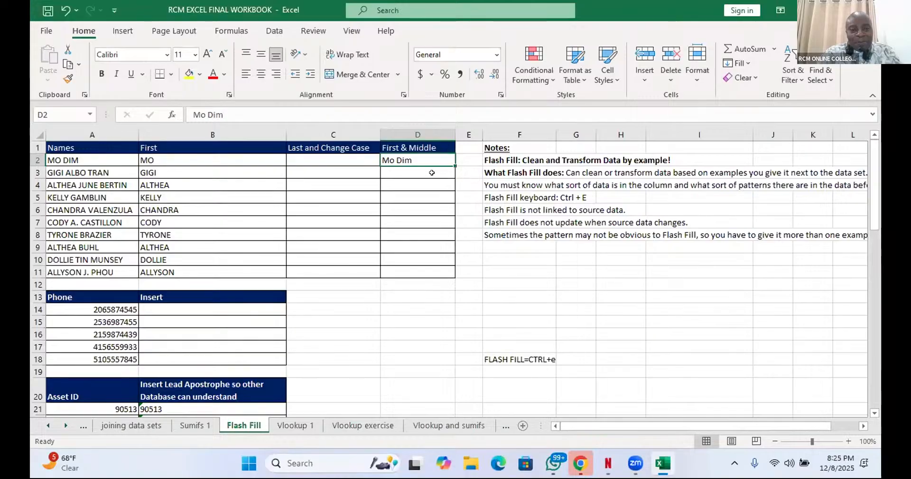
Flash Fill the First & Middle column from the full-name example in D2
key(ctrl+e)
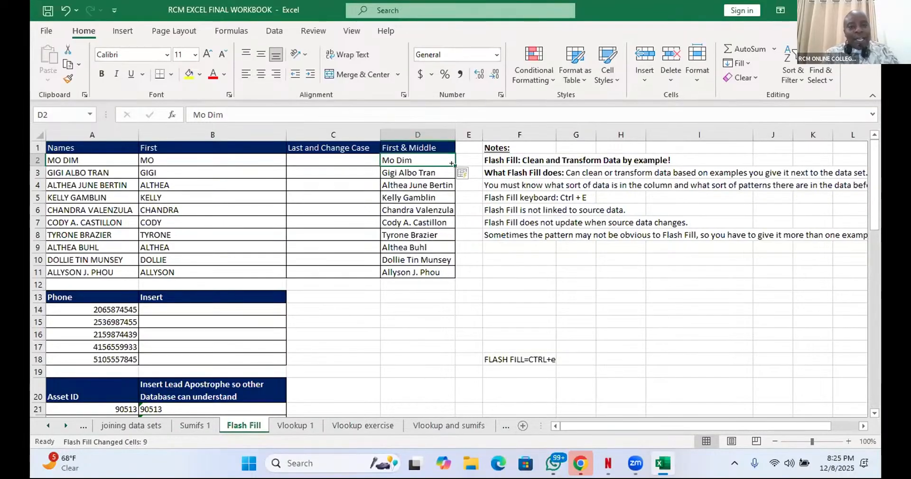
drag(452, 163, 444, 266)
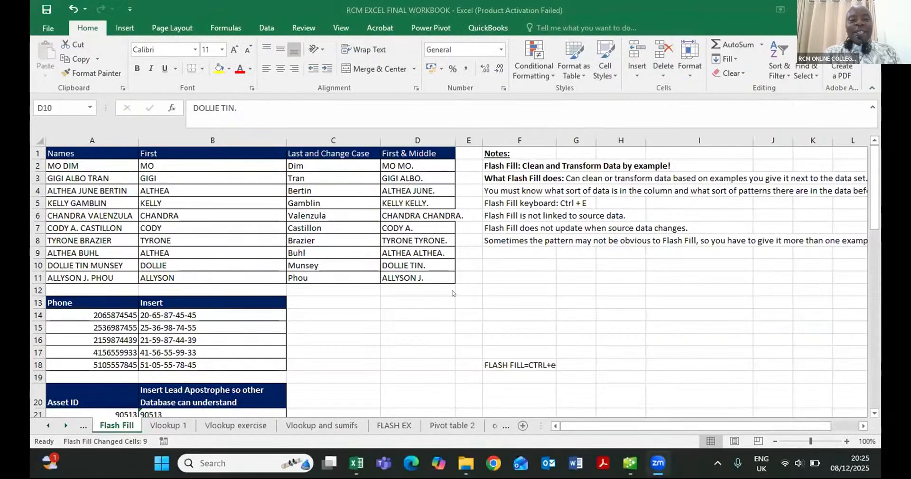
click(432, 279)
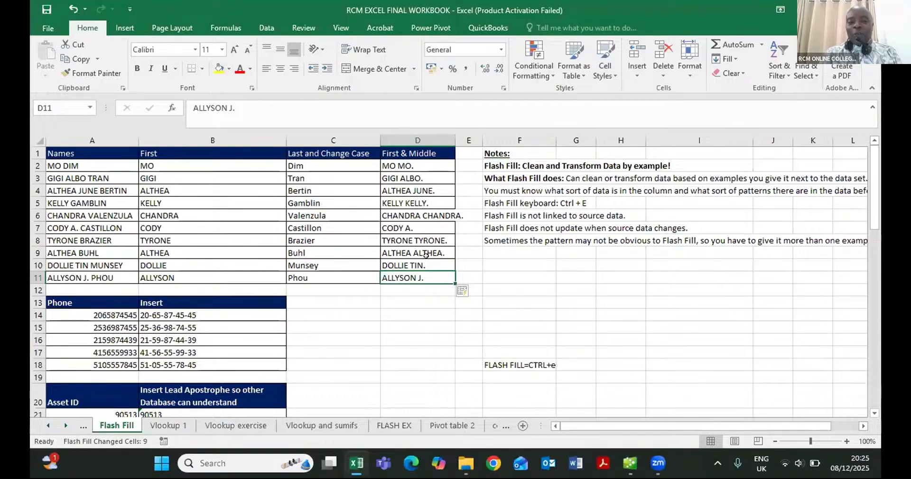
click(396, 165)
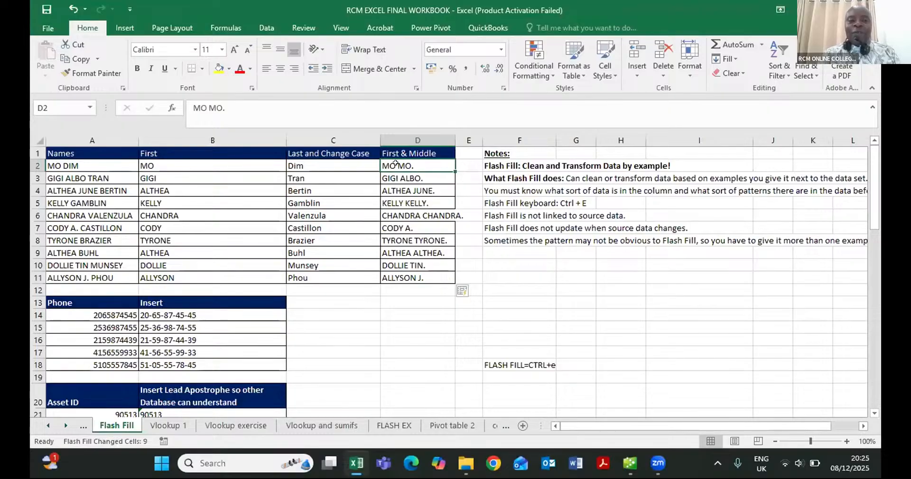
drag(396, 165, 421, 275)
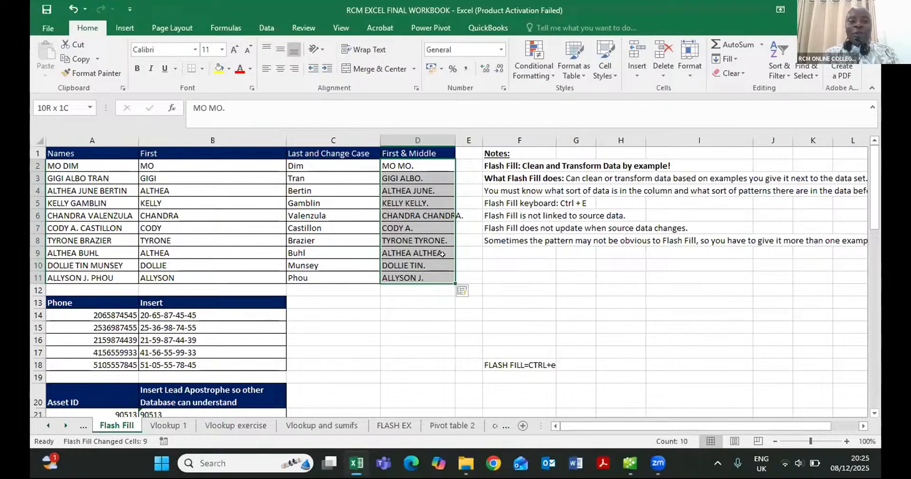
shift+click(441, 263)
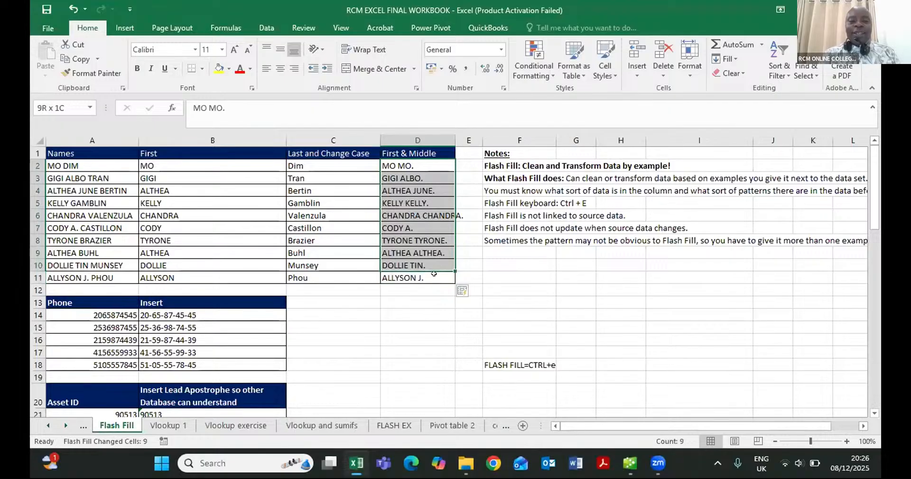
drag(434, 274, 434, 274)
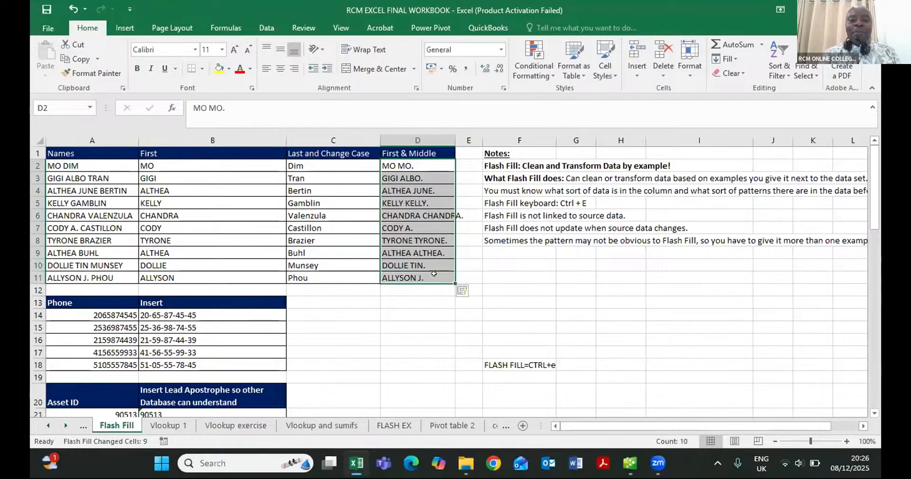
Clear the First & Middle entries one cell at a time from D11 up to D2
click(434, 273)
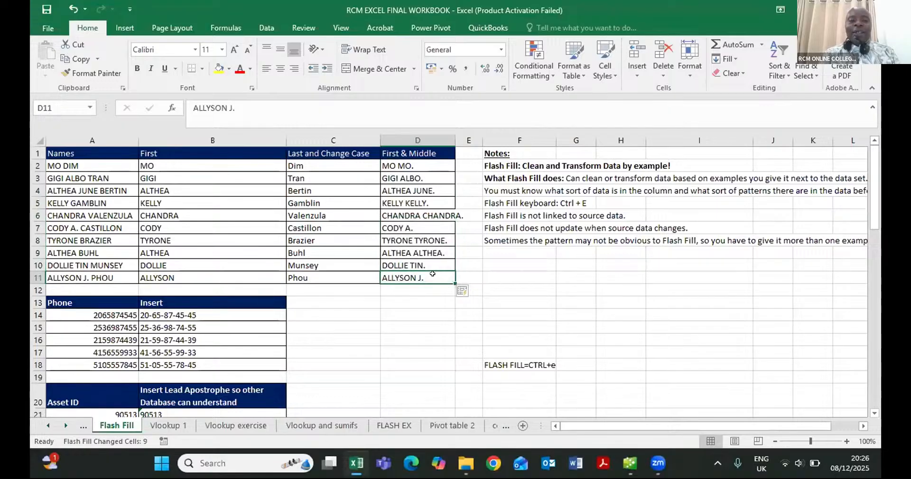
key(BackSpace)
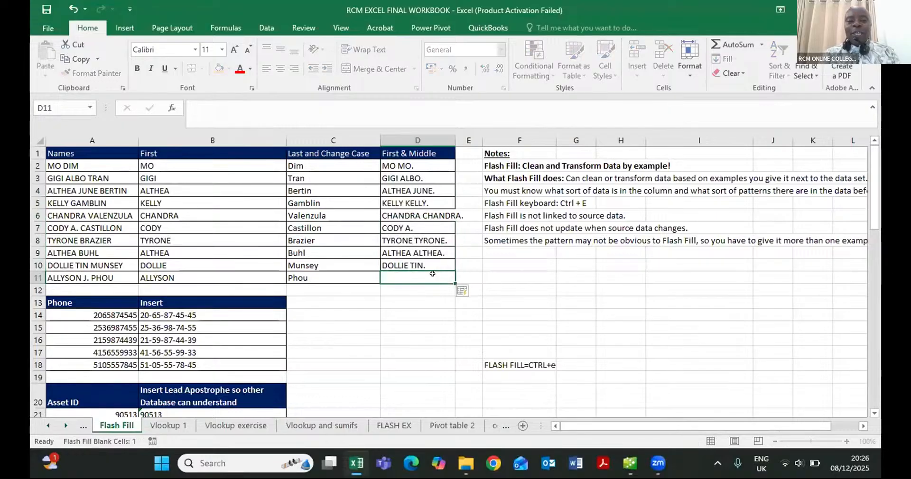
key(Up)
key(BackSpace)
key(Up)
key(BackSpace)
key(Up)
key(BackSpace)
key(Up)
key(BackSpace)
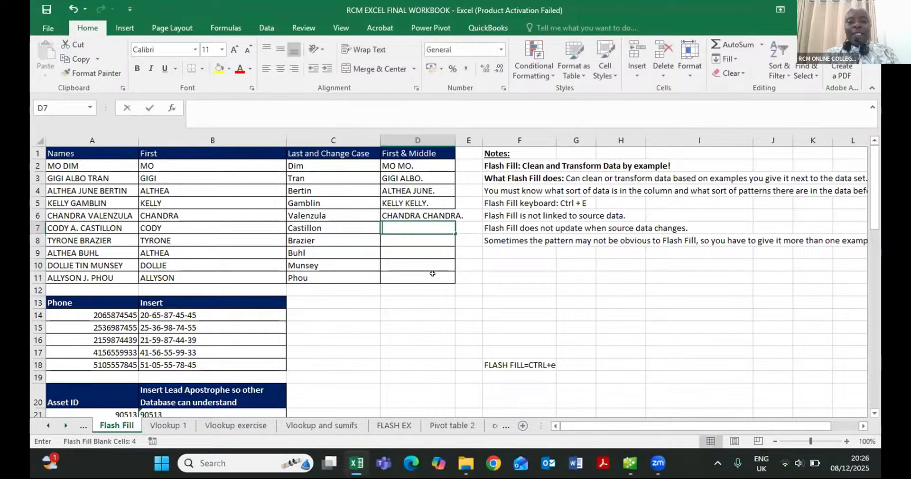
key(Up)
key(BackSpace)
key(Up)
key(BackSpace)
key(Up)
key(BackSpace)
key(Up)
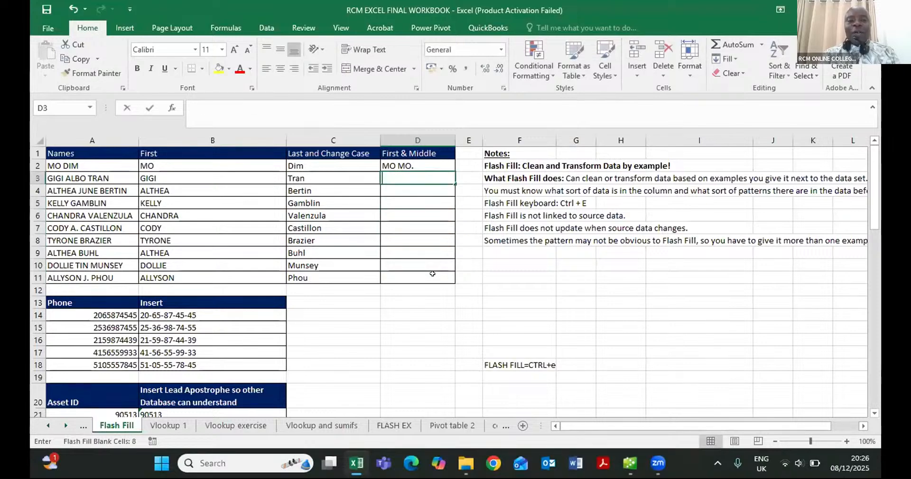
key(BackSpace)
key(Up)
key(BackSpace)
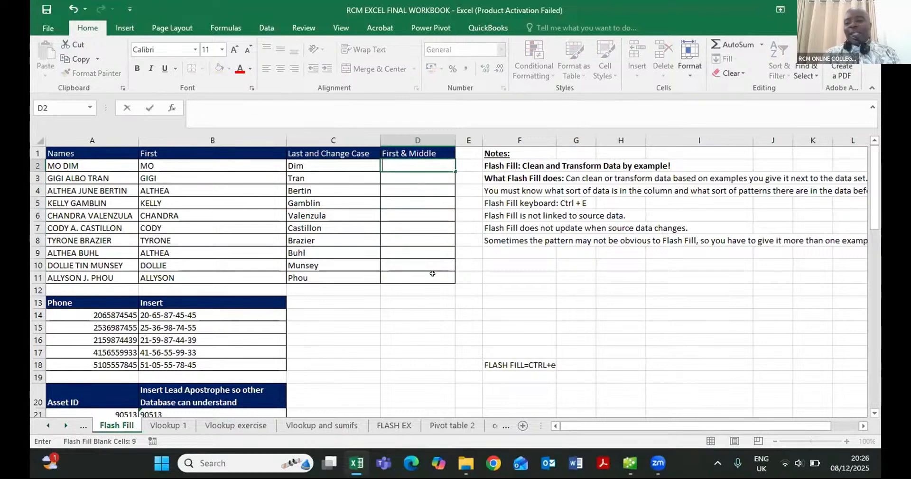
click(433, 274)
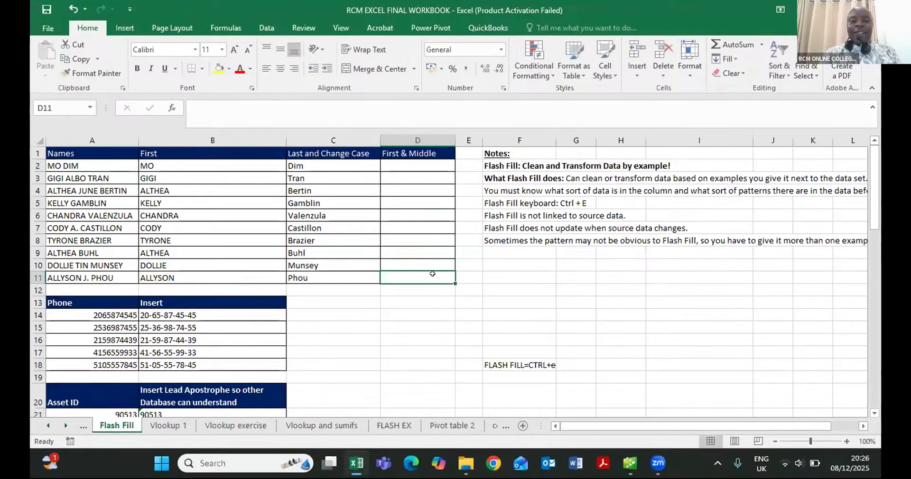
text(ALL)
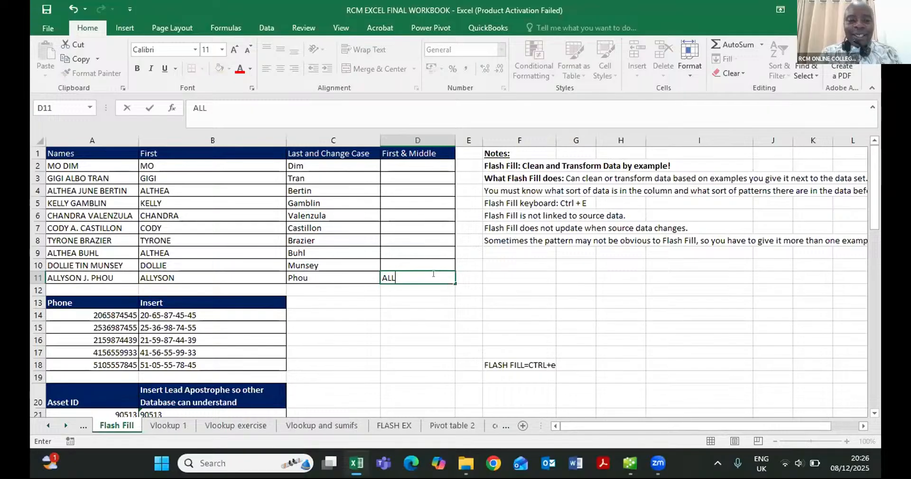
text(YSON)
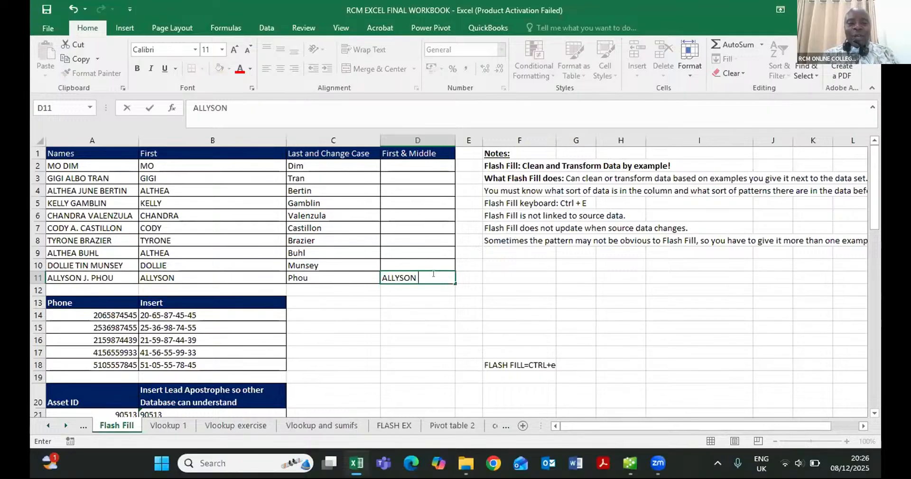
text( J)
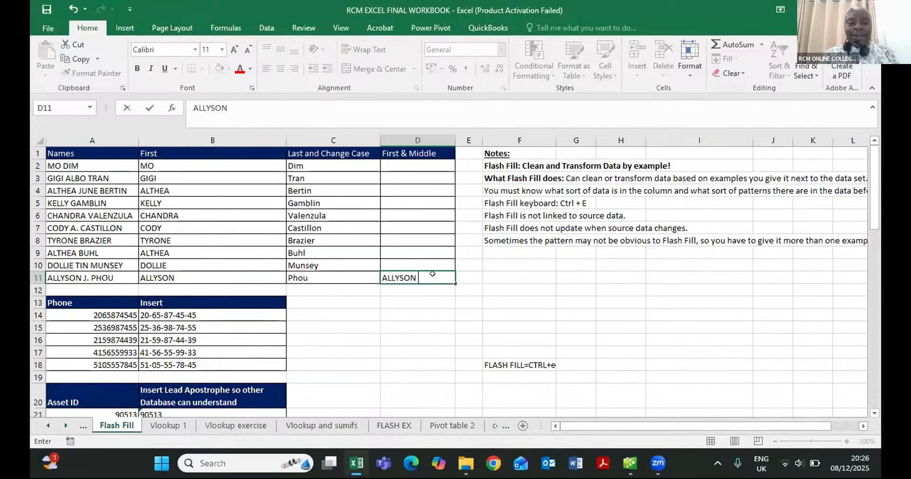
key(Escape)
click(422, 165)
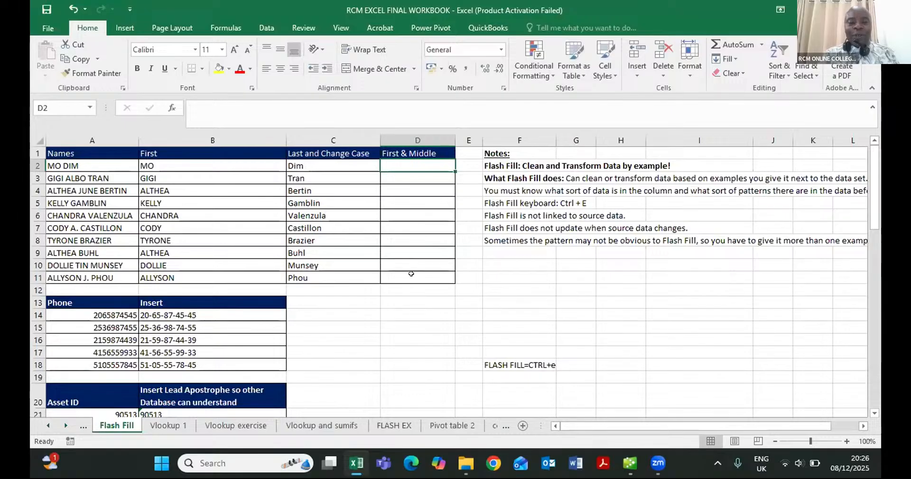
Enter the last person's first name and middle initial with a period in uppercase in D11, Flash Fill the First & Middle column and check D6
click(412, 274)
text(ALL)
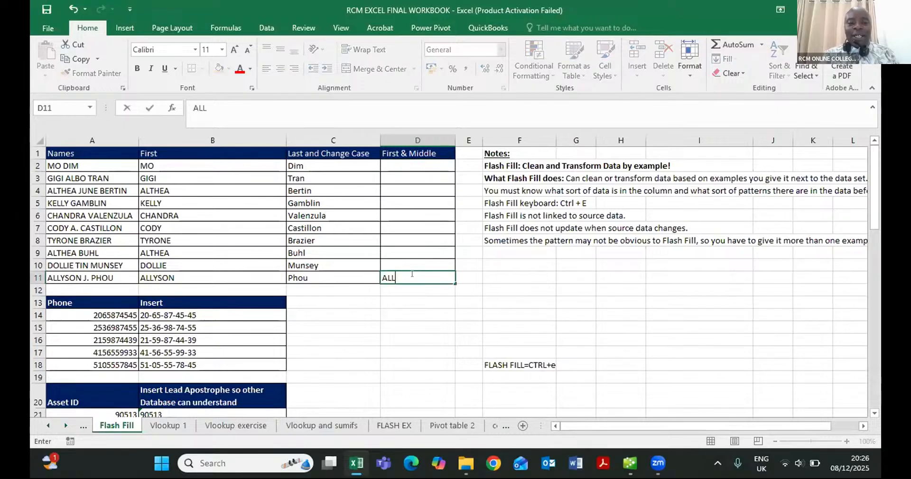
text(YSON)
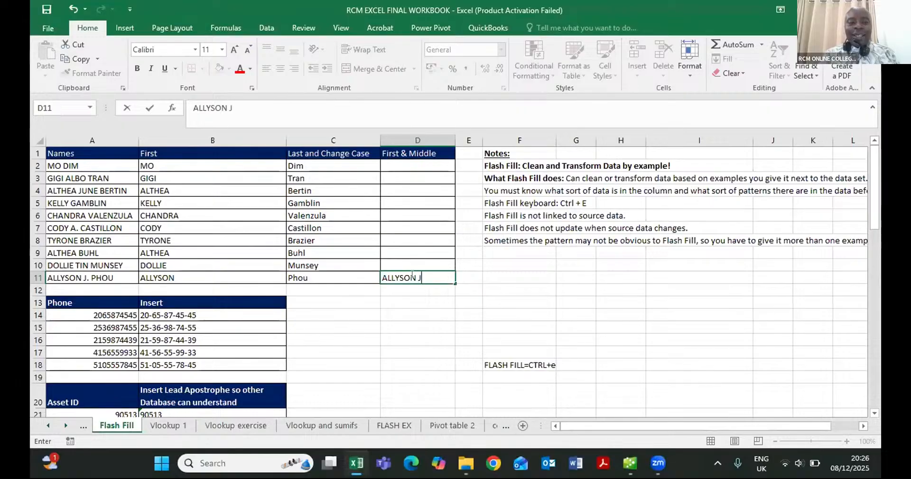
text( J.)
key(ctrl+Return)
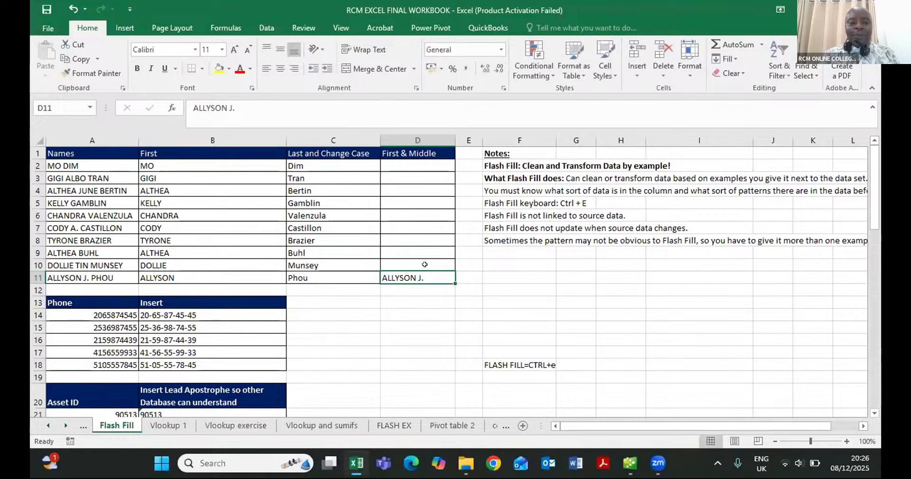
click(425, 265)
key(ctrl+e)
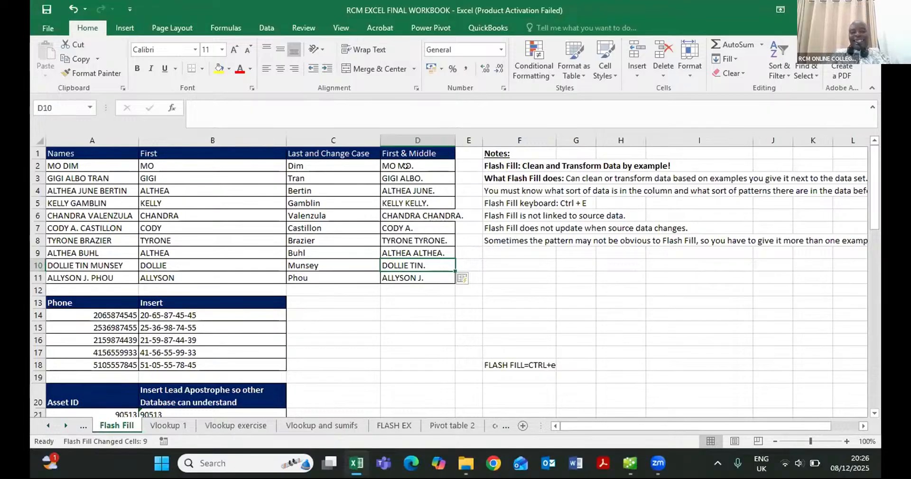
click(435, 214)
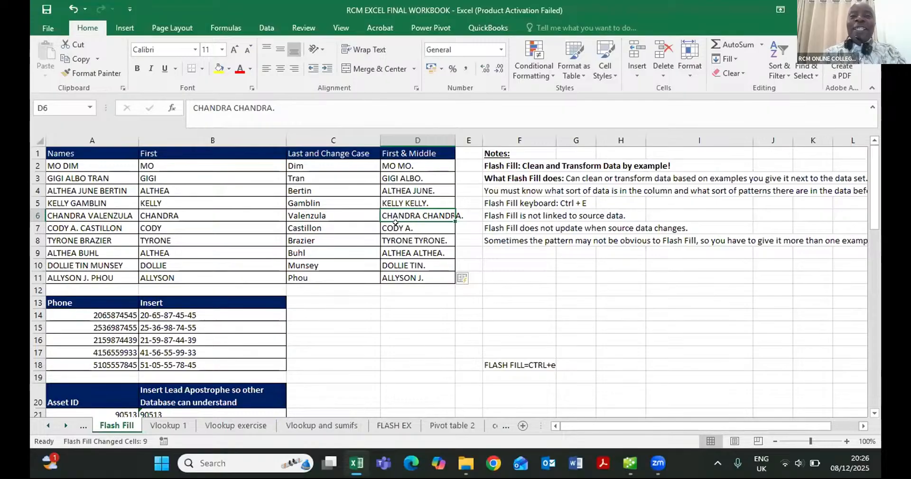
Enter the first person's full name in uppercase in D2 and try Flash Fill on the First & Middle column
click(404, 172)
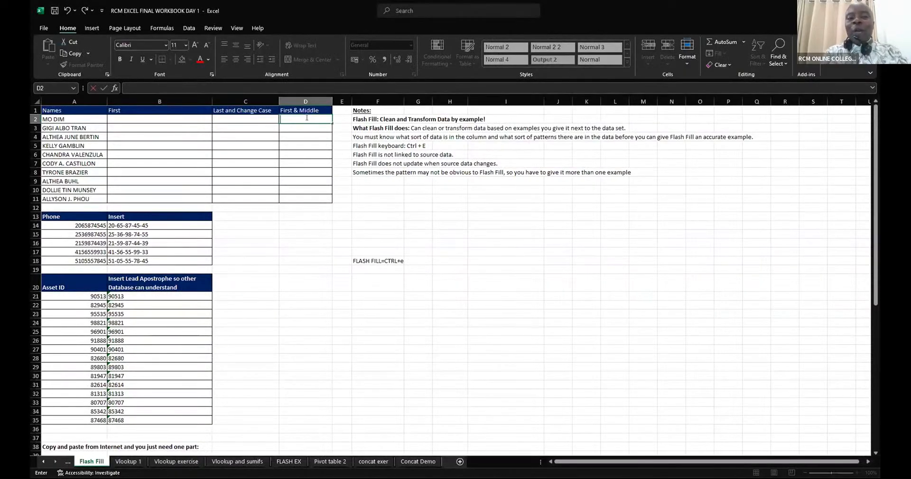
text(MO)
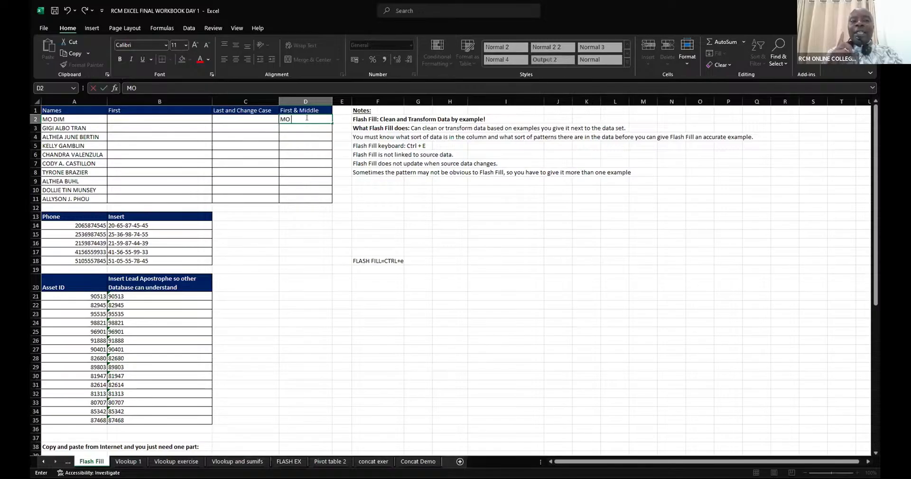
text( DIM)
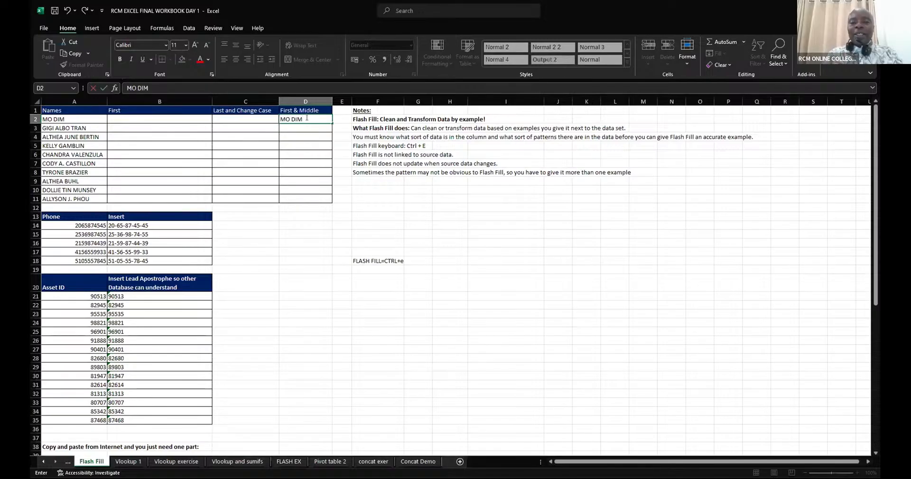
key(Return)
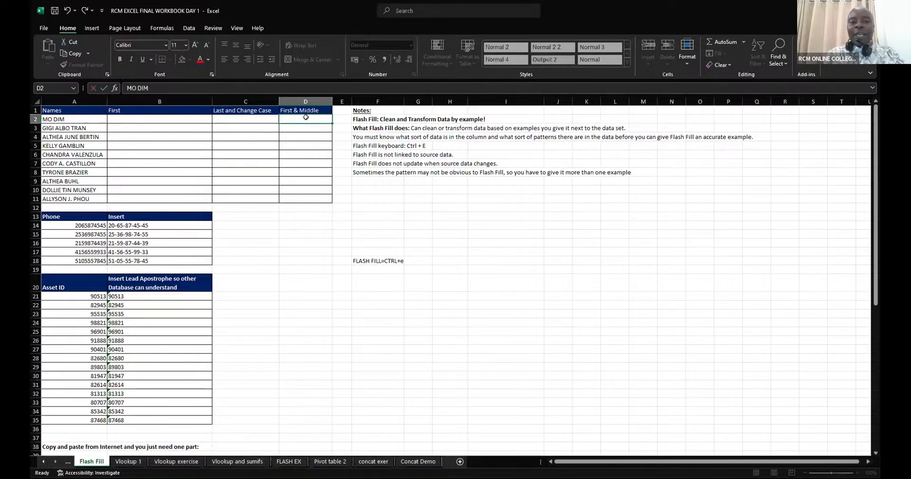
key(ctrl+e)
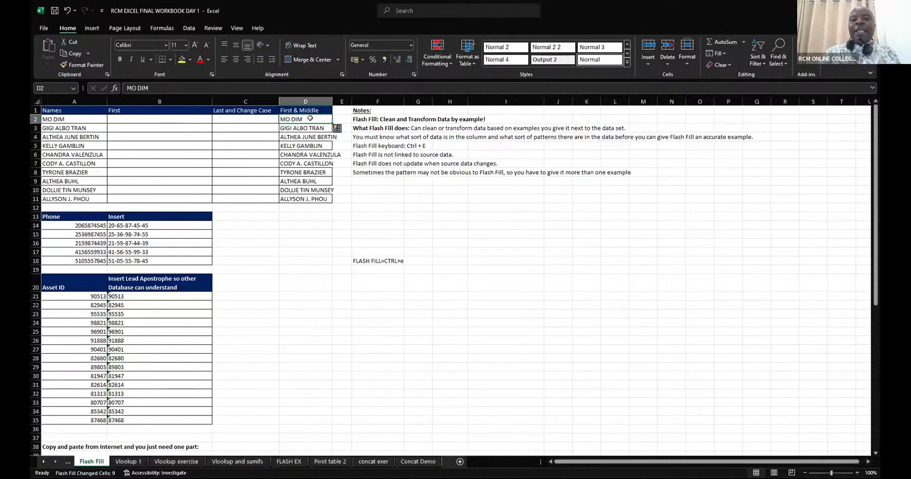
Undo the last Flash Fill and clear the example from D2
key(ctrl+z)
key(BackSpace)
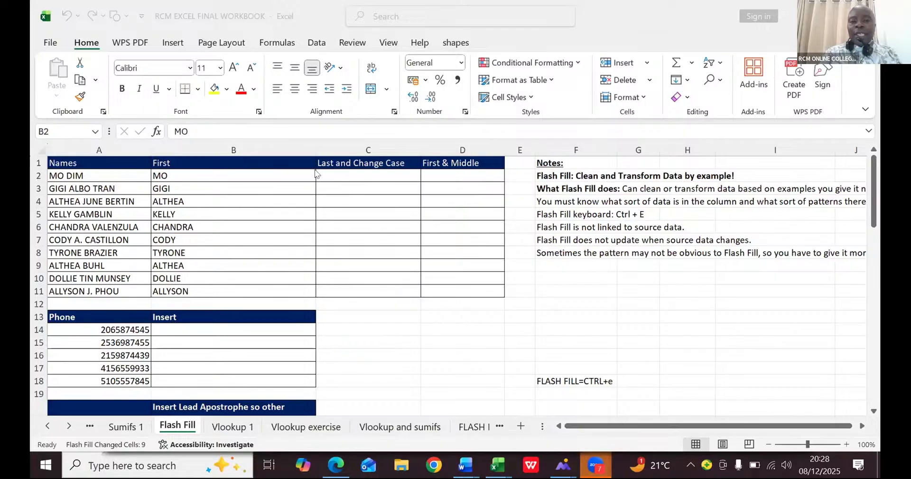
Enter the first person's last name in proper case in C2 and Flash Fill the Last and Change Case column
click(333, 172)
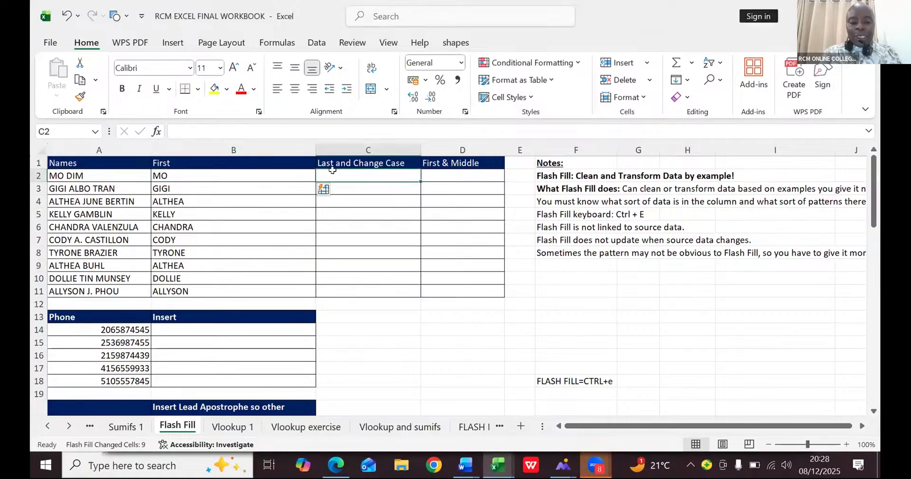
text(d)
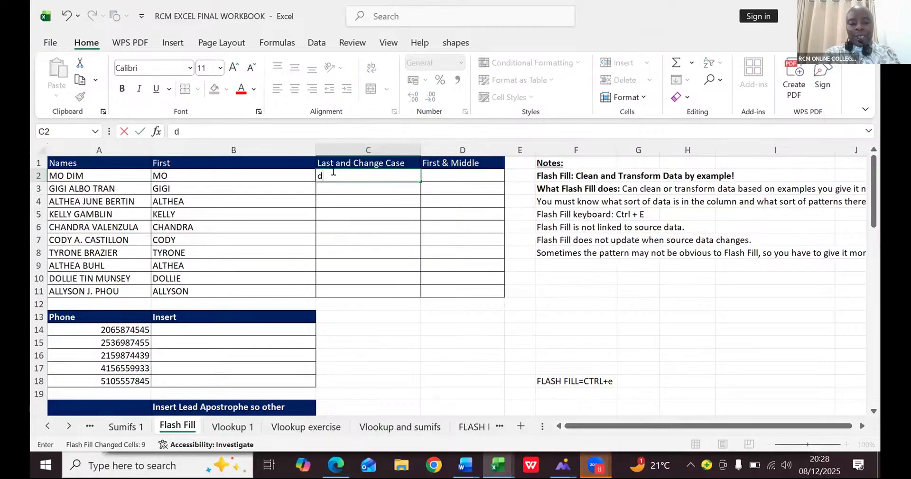
key(BackSpace)
text(D)
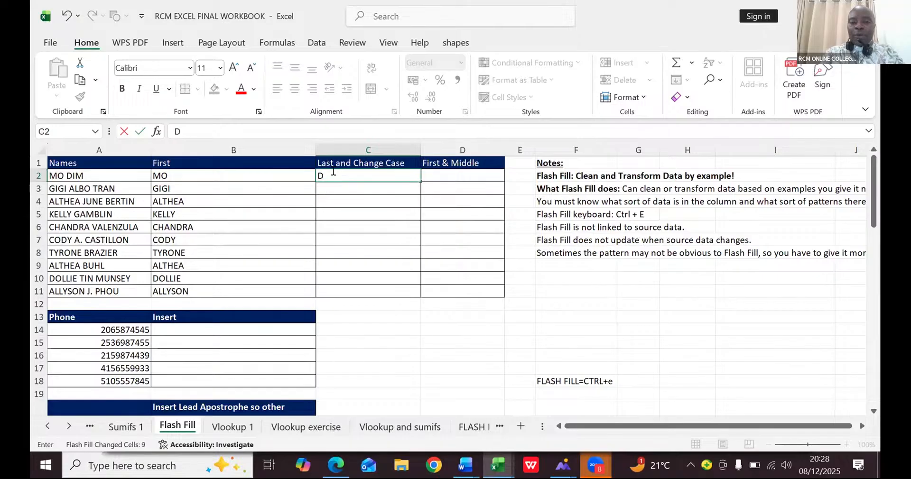
text(im)
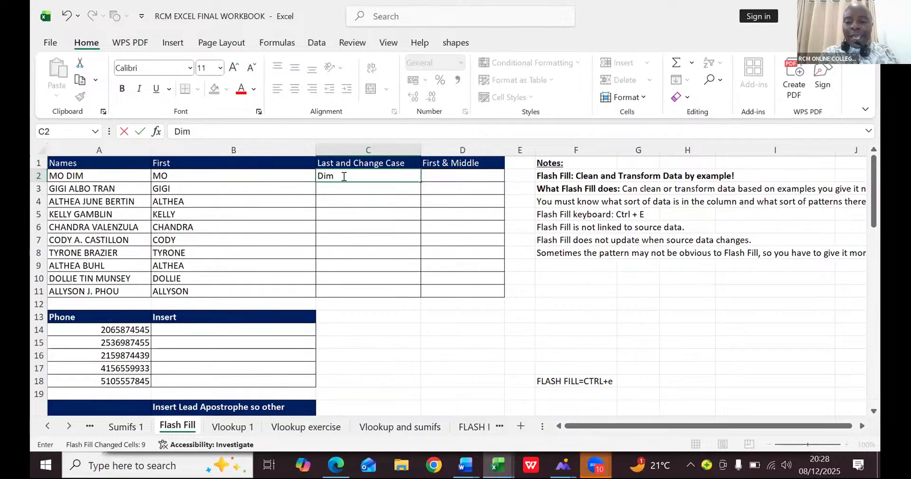
key(ctrl+Return)
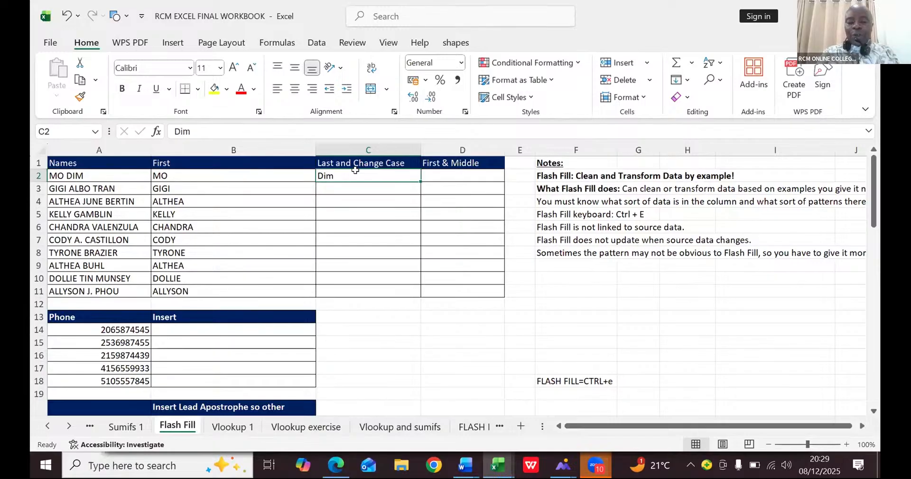
key(ctrl+e)
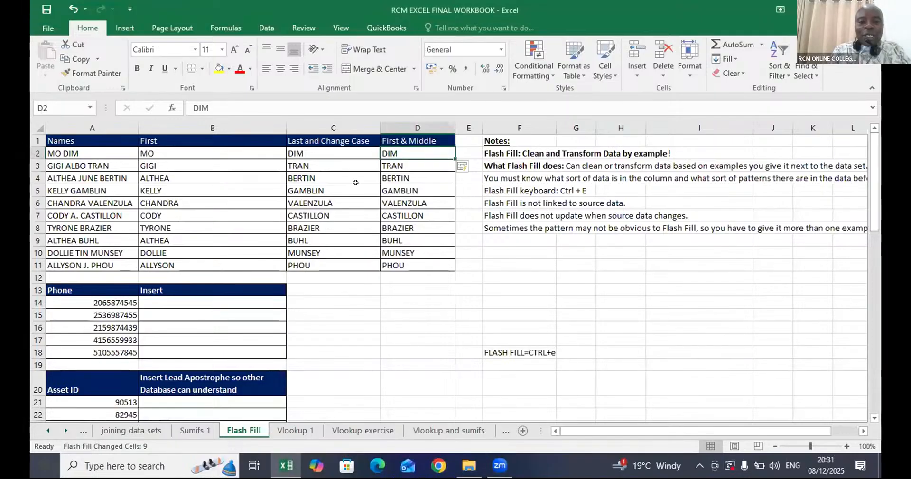
Clear the Last and Change Case and First & Middle entries in C2:C11 and D2:D11
drag(324, 153, 333, 264)
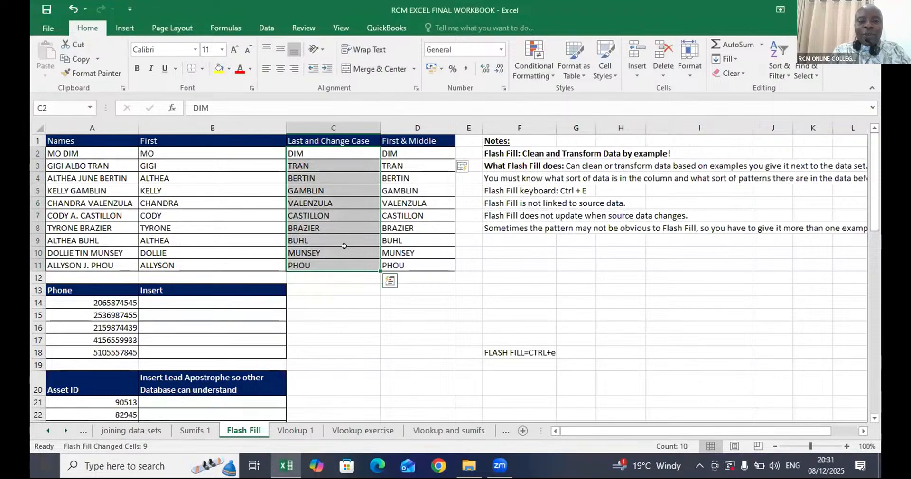
key(Delete)
drag(403, 153, 404, 266)
key(Delete)
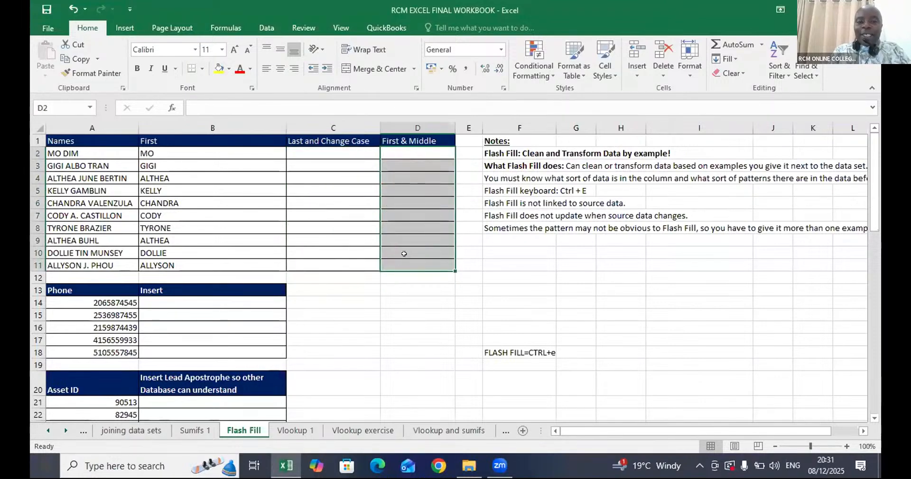
click(336, 213)
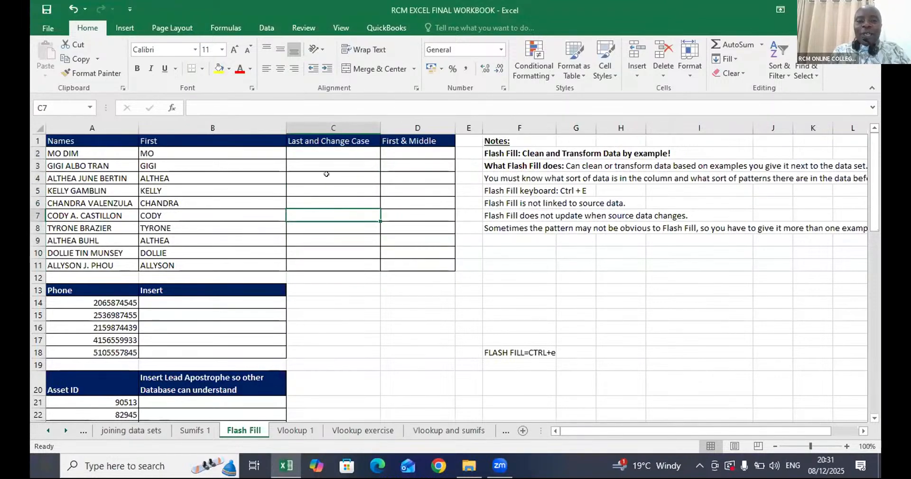
Enter the first person's last name in proper case in C2 and Flash Fill the Last and Change Case column
click(312, 149)
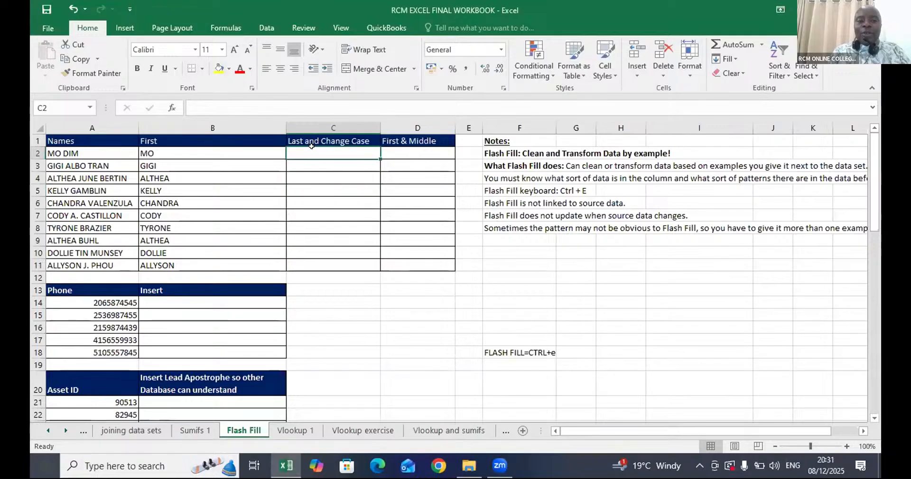
text(DIM)
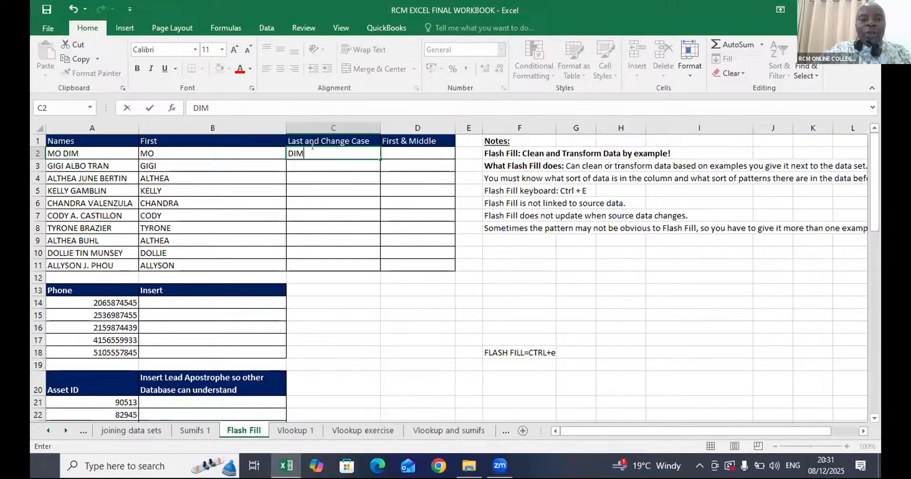
key(BackSpace)
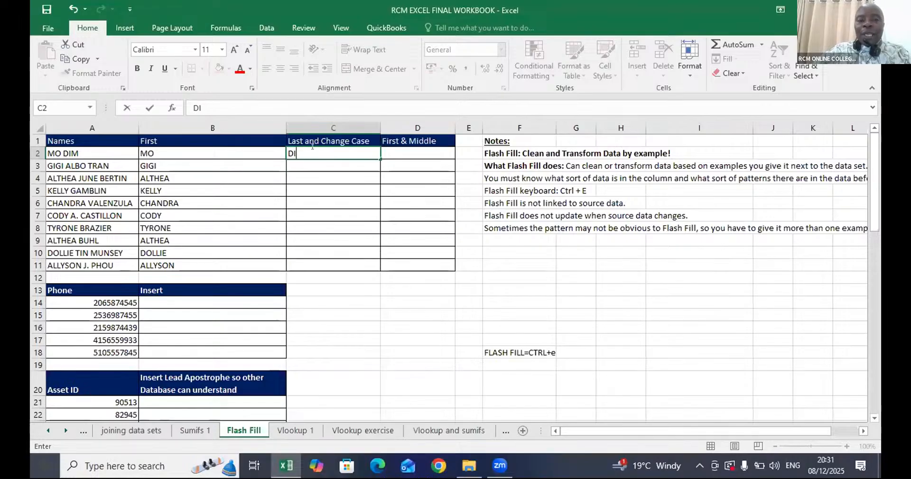
text(im)
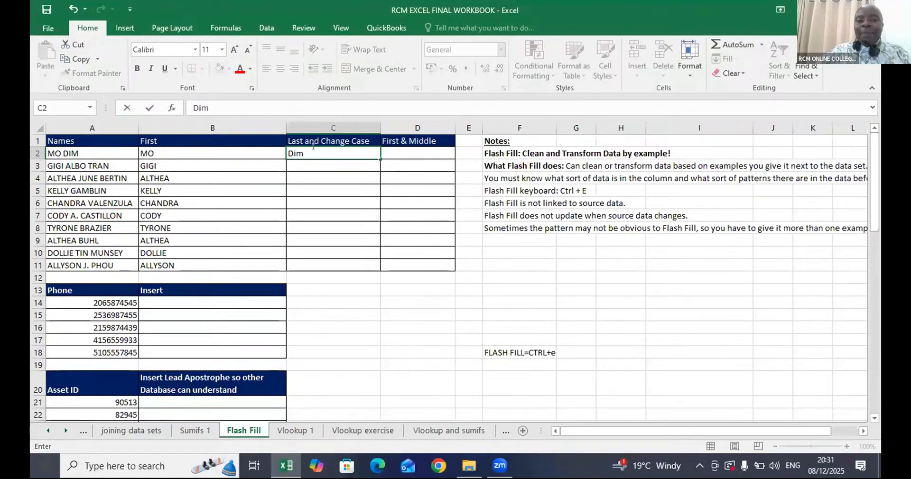
key(ctrl+Return)
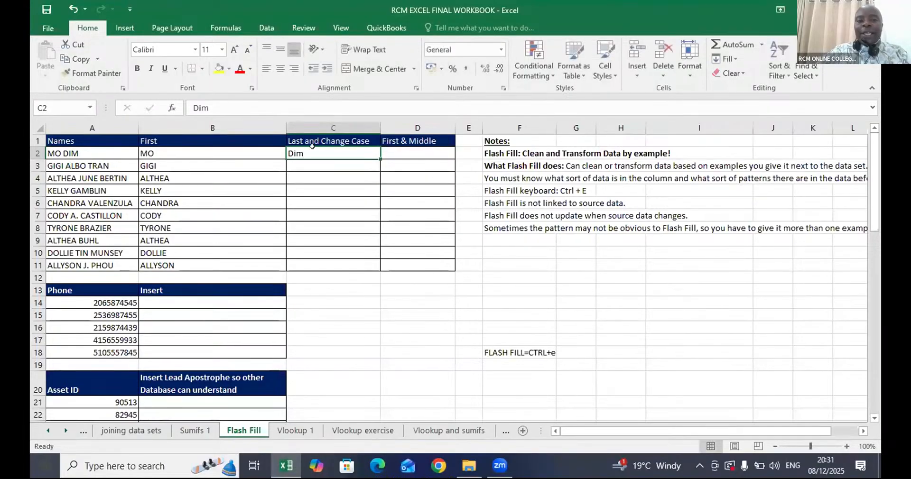
key(ctrl+e)
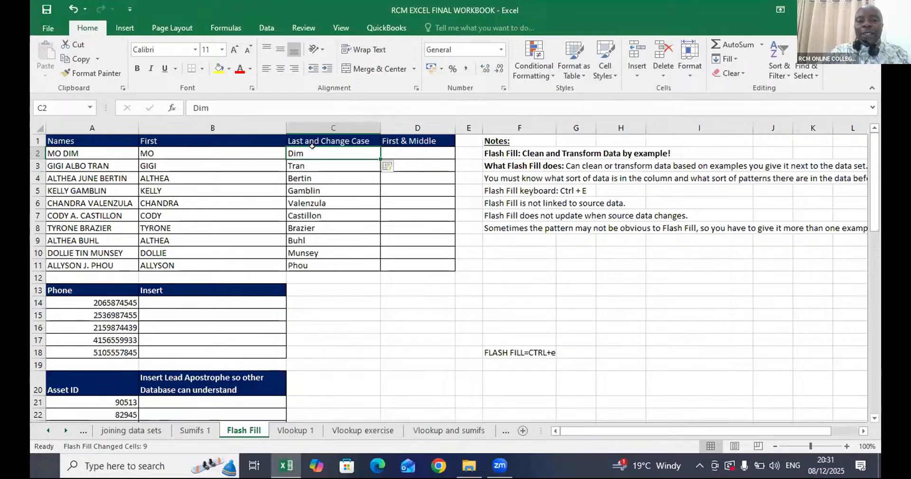
Enter the first person's last name in proper case in D2 and Flash Fill the First & Middle column
click(434, 153)
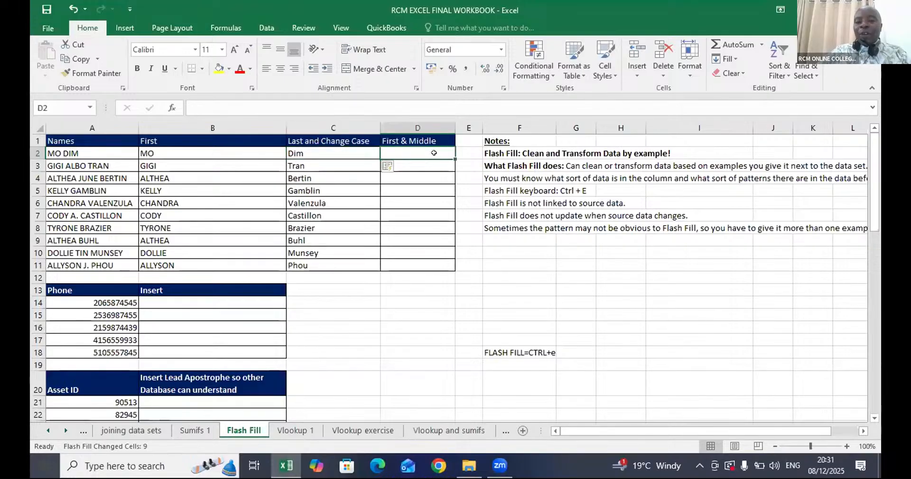
text(D)
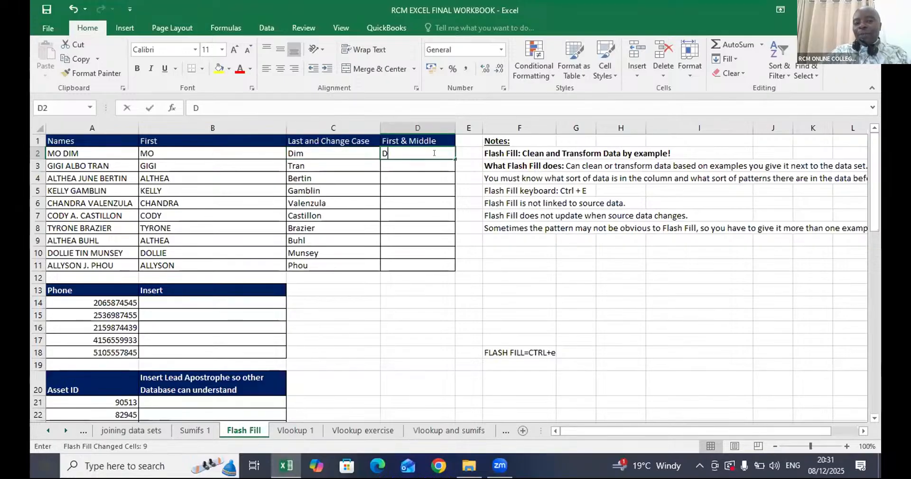
text(im)
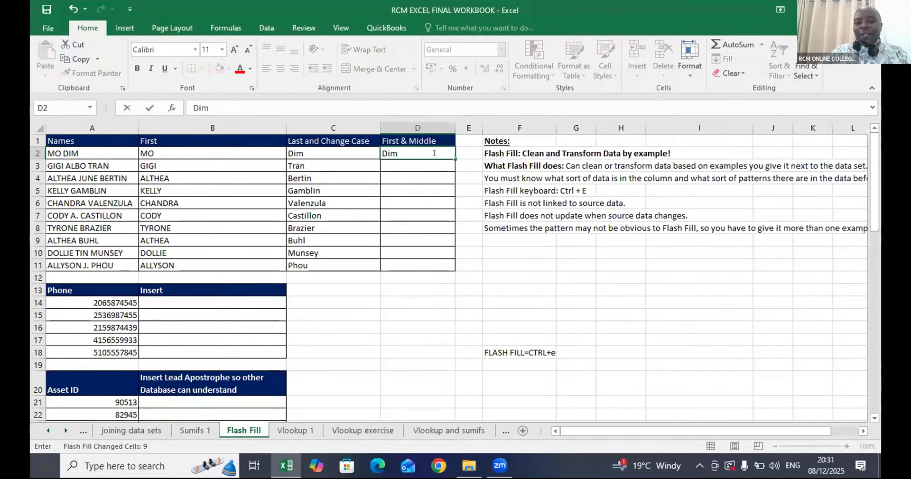
key(ctrl+e)
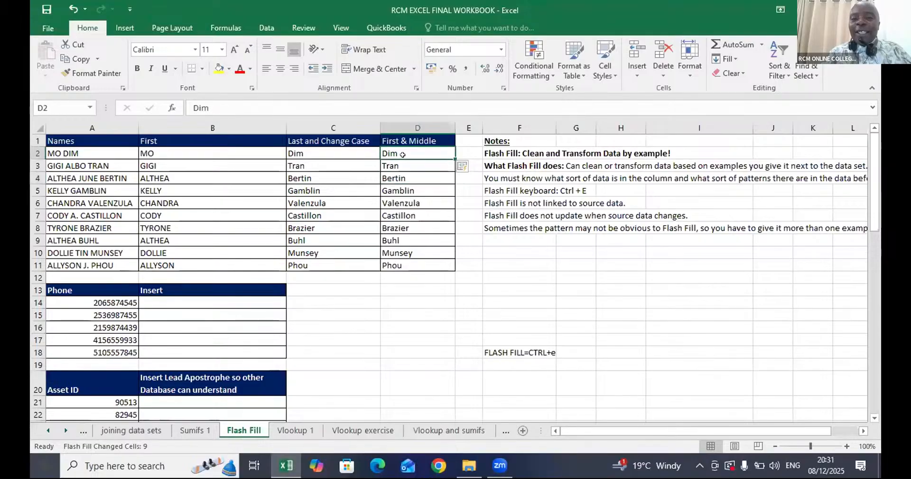
drag(402, 166, 403, 229)
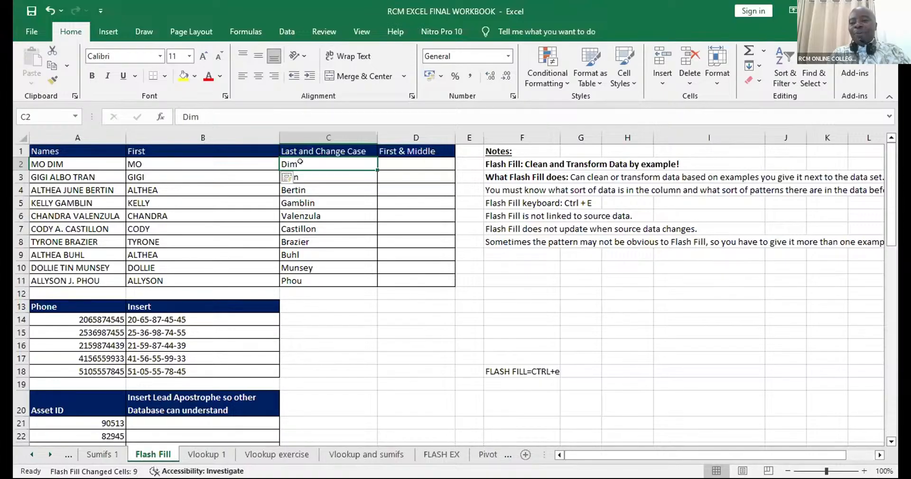
Clear C2:C11, re-enter the first person's last name in proper case in C2 and Flash Fill the column again
drag(300, 162, 289, 284)
key(Delete)
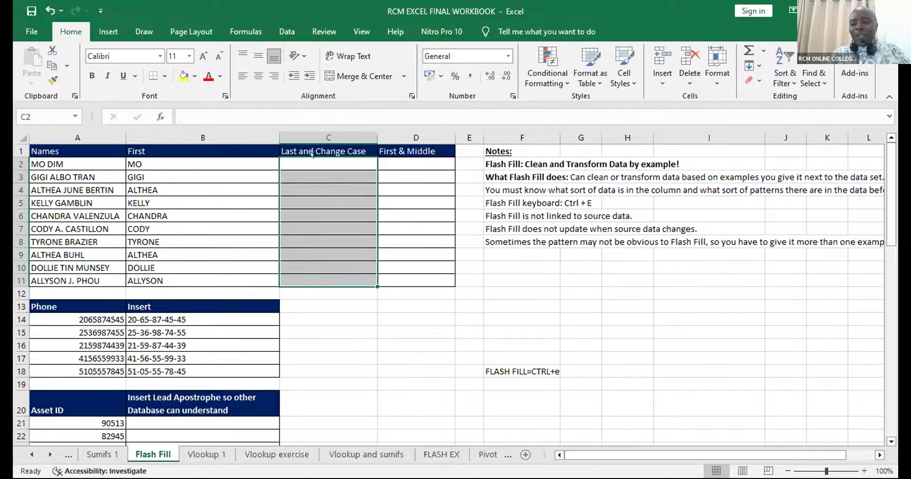
click(310, 160)
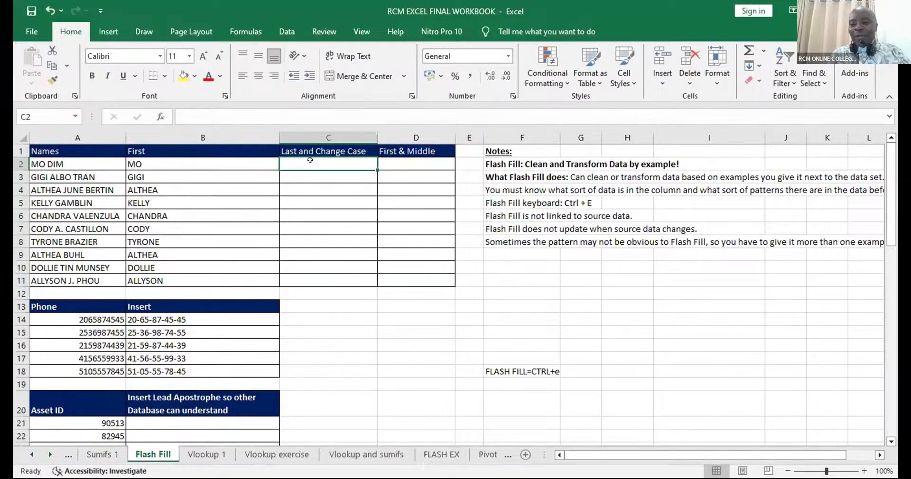
text(Dim)
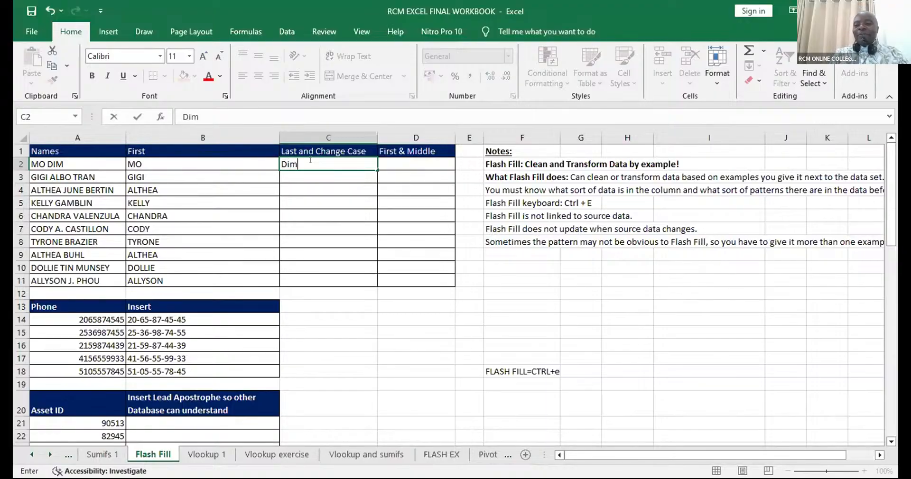
key(ctrl+Return)
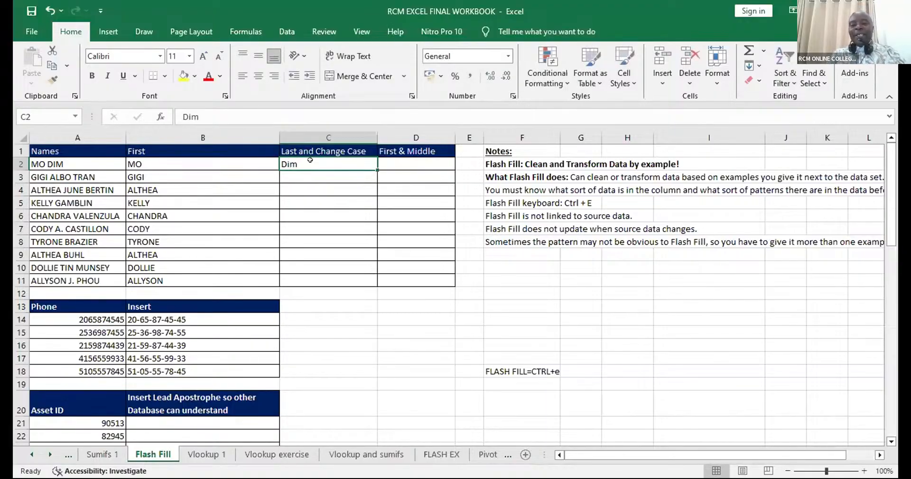
key(ctrl+e)
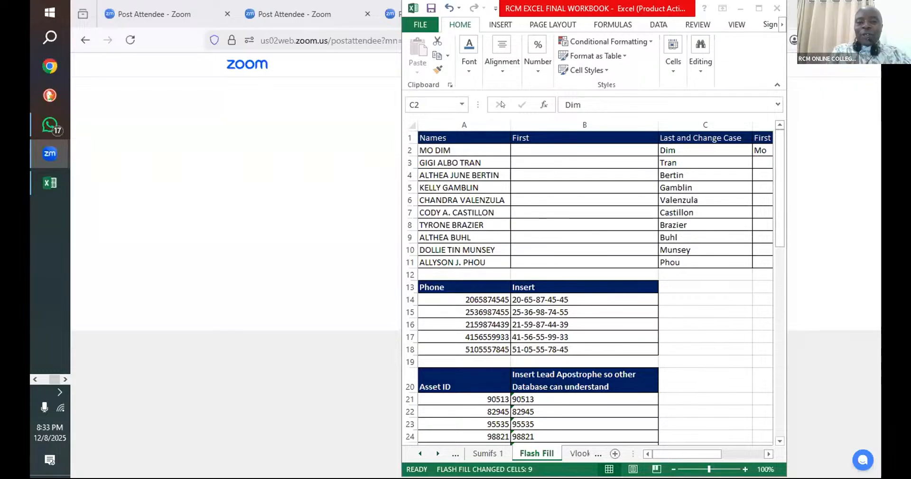
Enter the first person's first name in uppercase in B2 and try Flash Fill on the First column
click(535, 148)
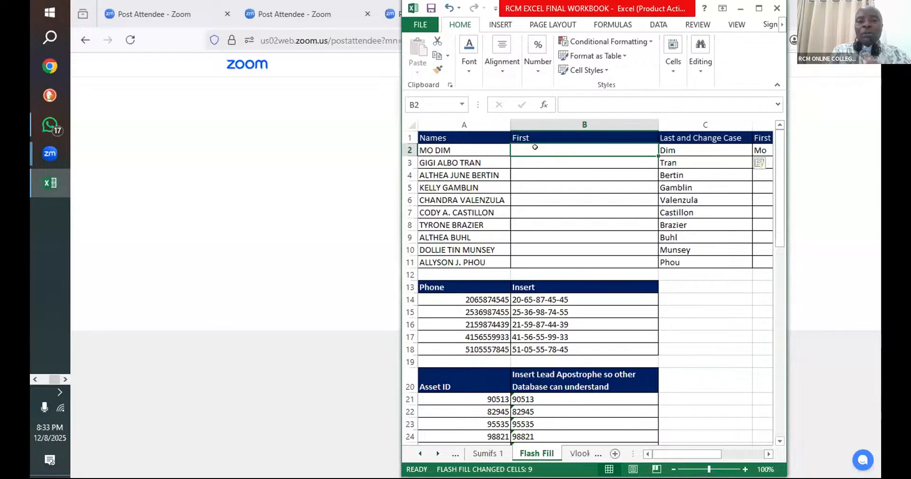
text(M)
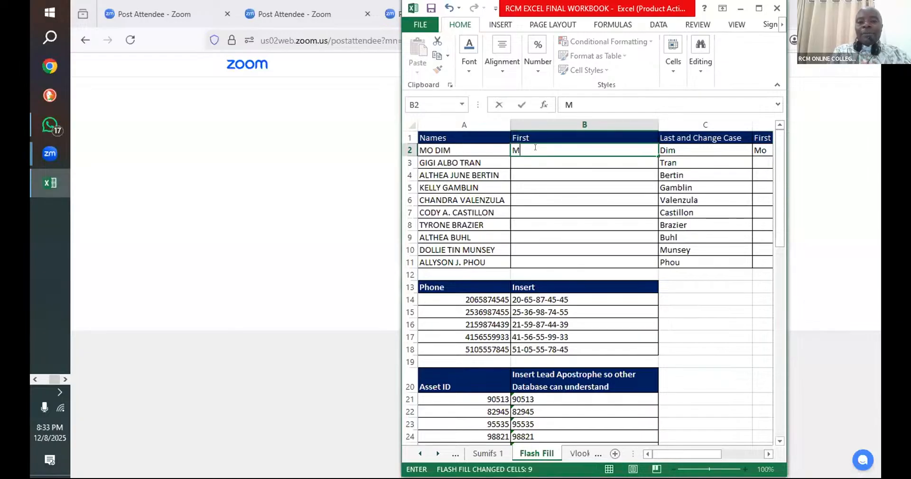
text(o)
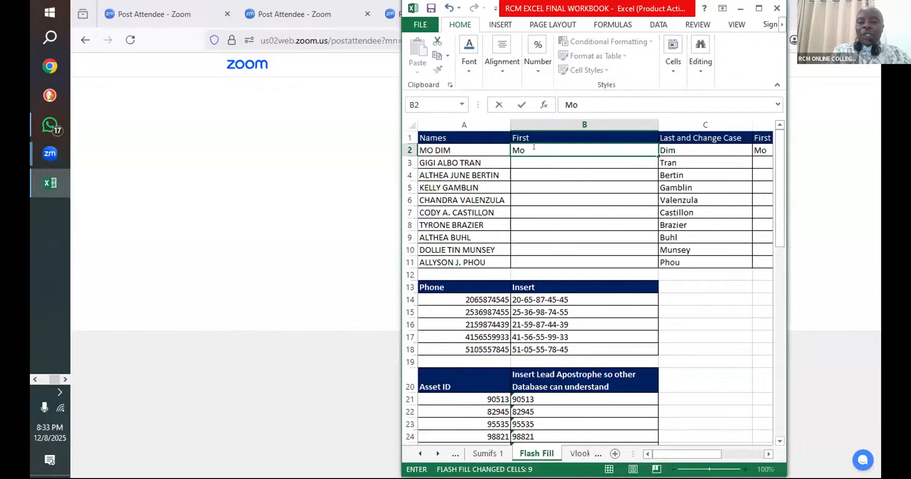
key(BackSpace)
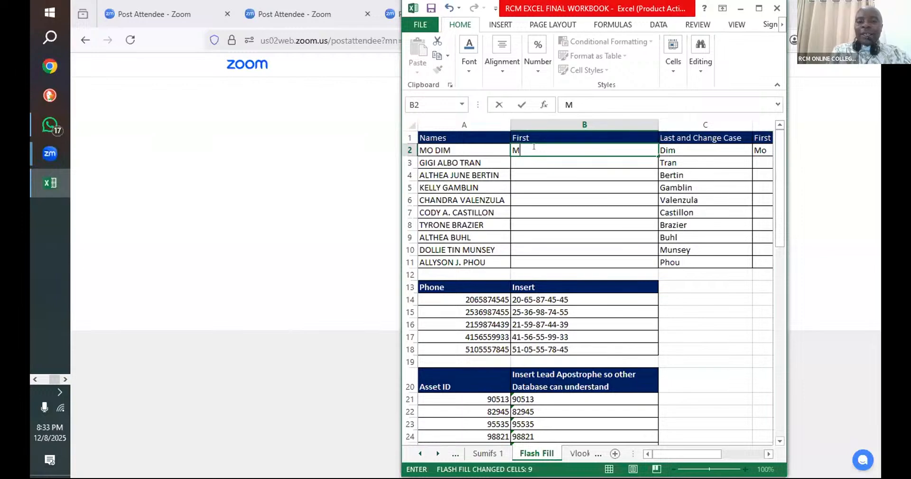
text(O)
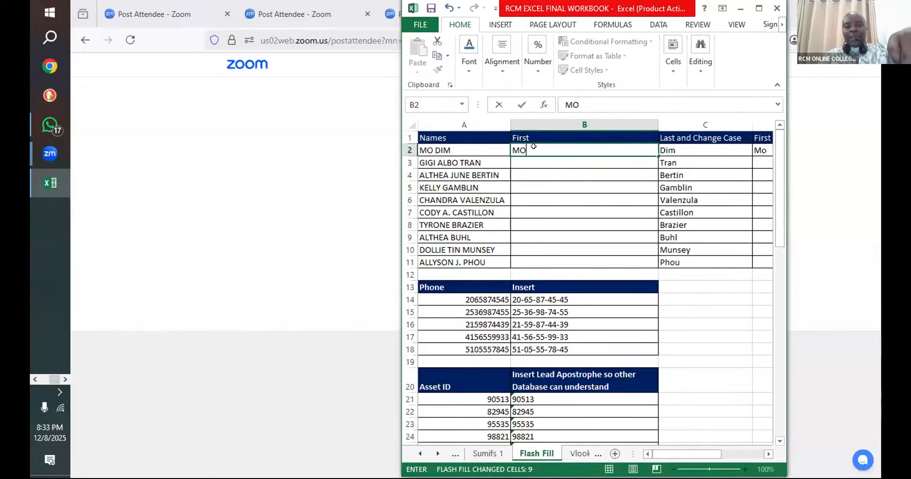
key(ctrl+Return)
key(ctrl+e)
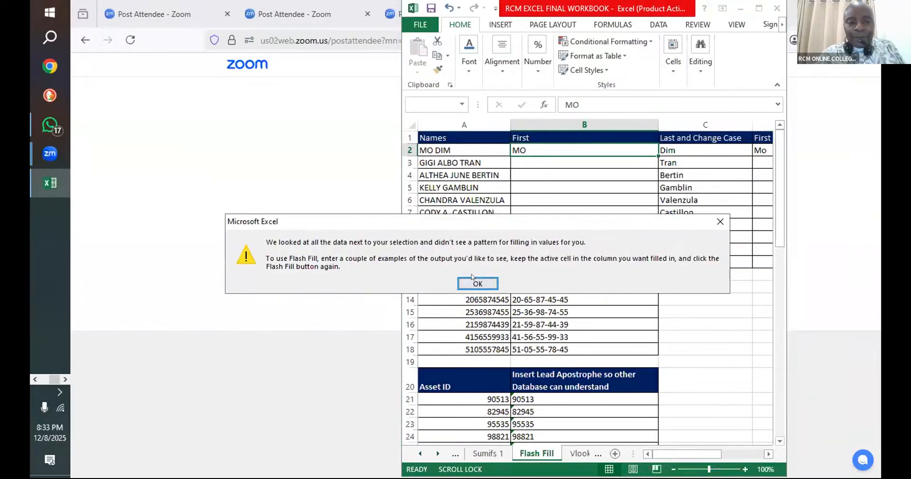
click(472, 281)
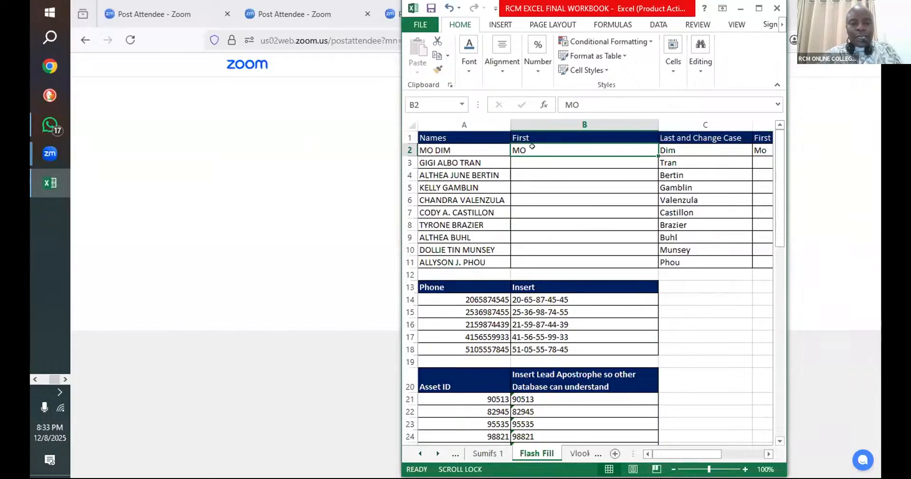
Retry Flash Fill on the First column with the example cell B2 selected
key(Down)
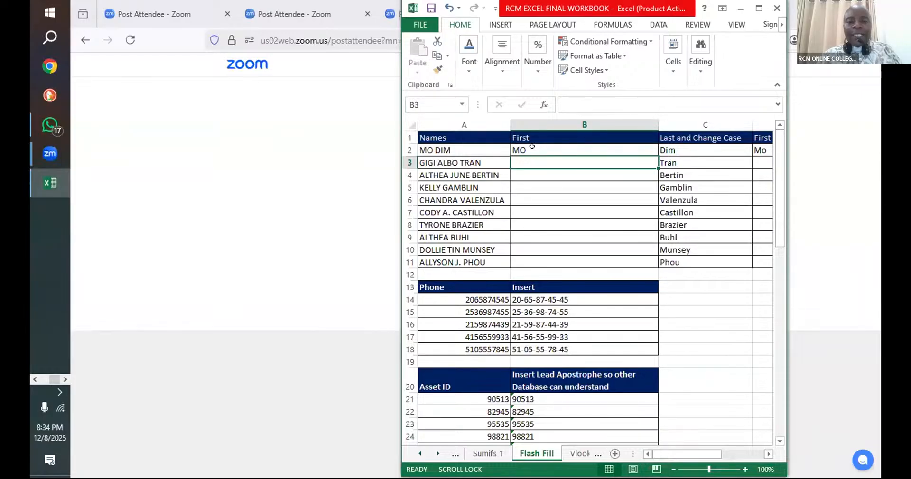
click(532, 145)
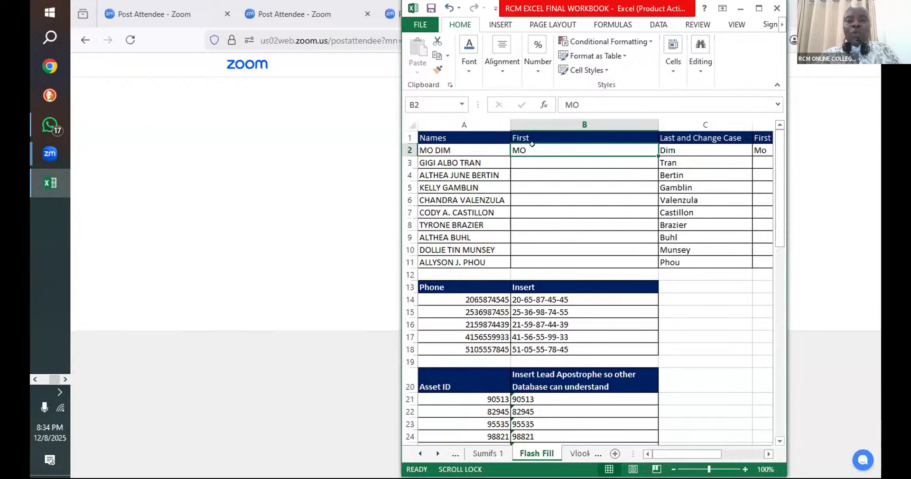
key(ctrl+e)
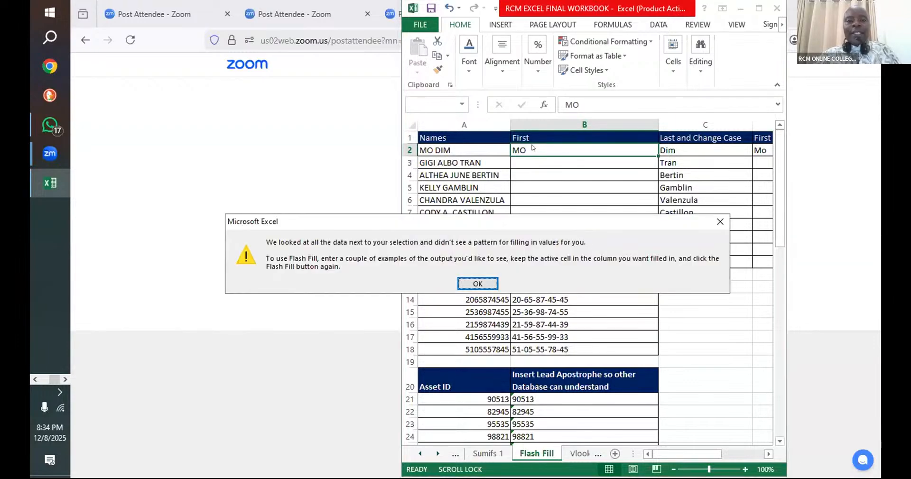
click(474, 282)
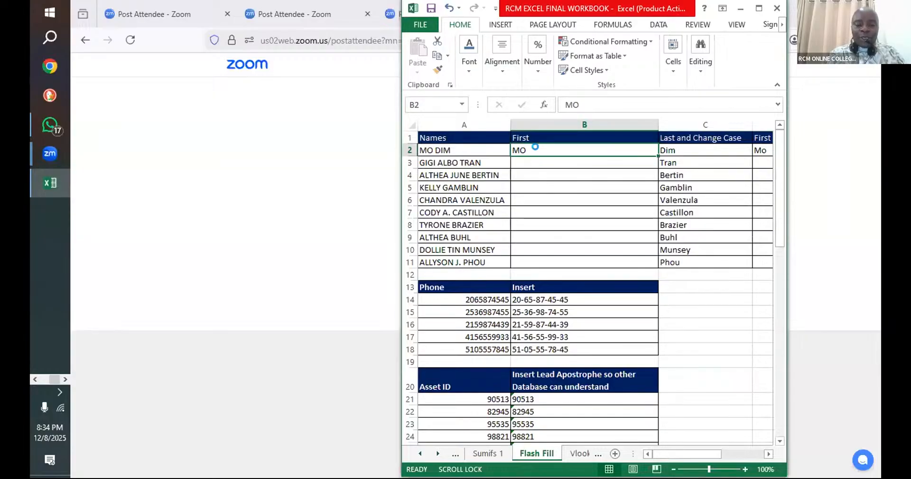
key(ctrl+e)
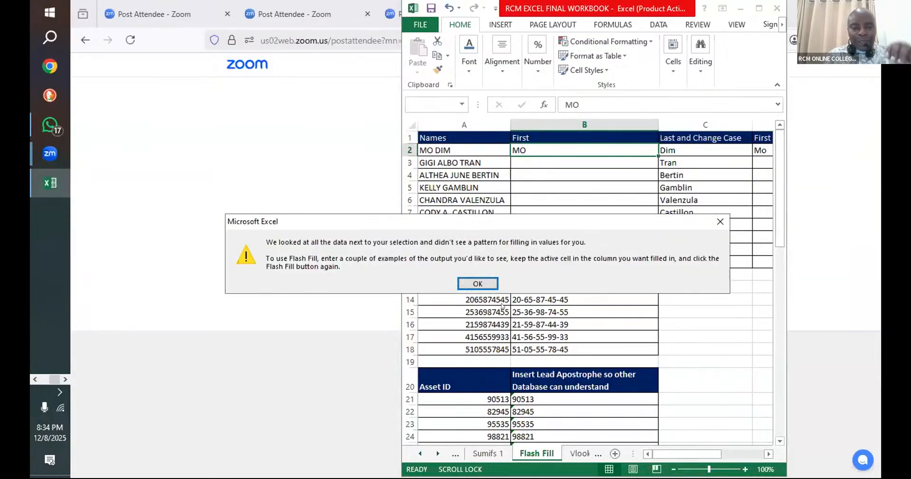
click(478, 284)
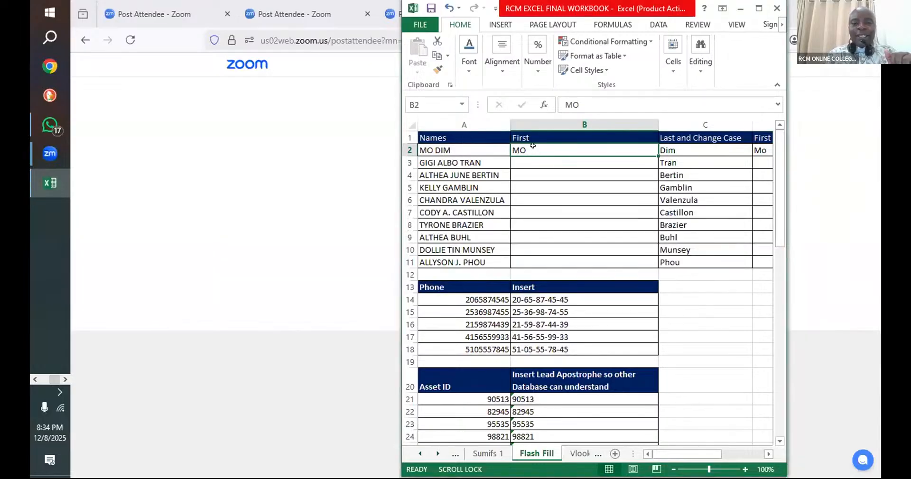
Try Flash Fill on the First column from the empty cell B3
key(Down)
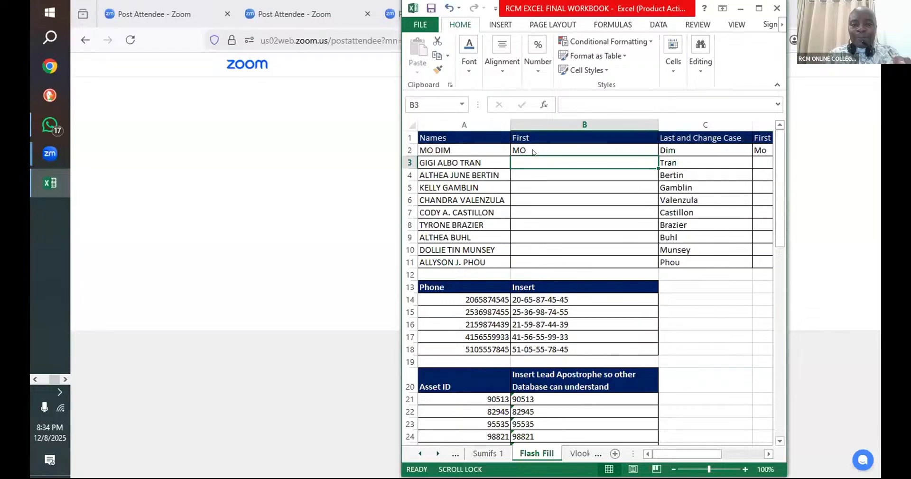
key(ctrl+e)
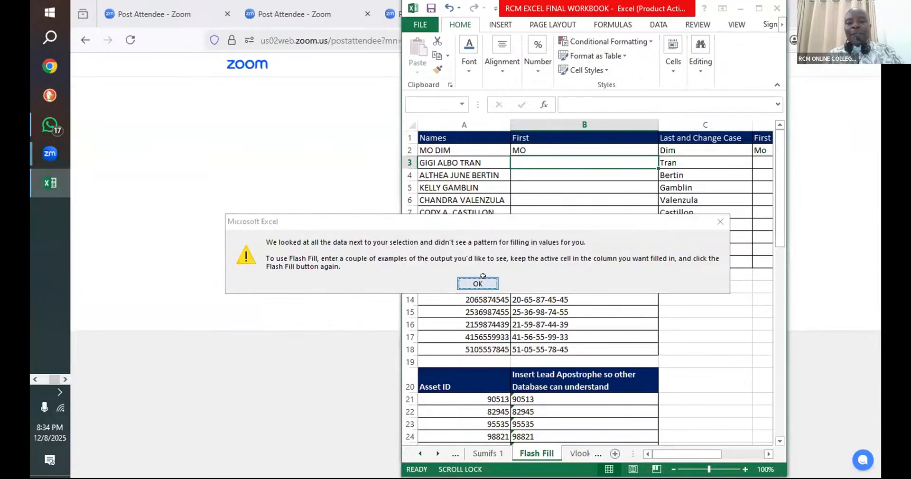
click(478, 283)
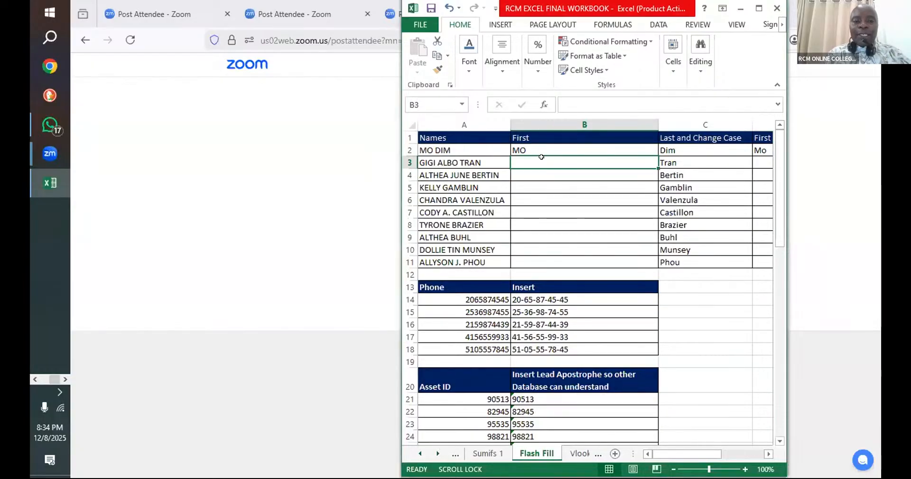
Enter the second person's first name in uppercase in B3 and Flash Fill the First column from there
text(gigi)
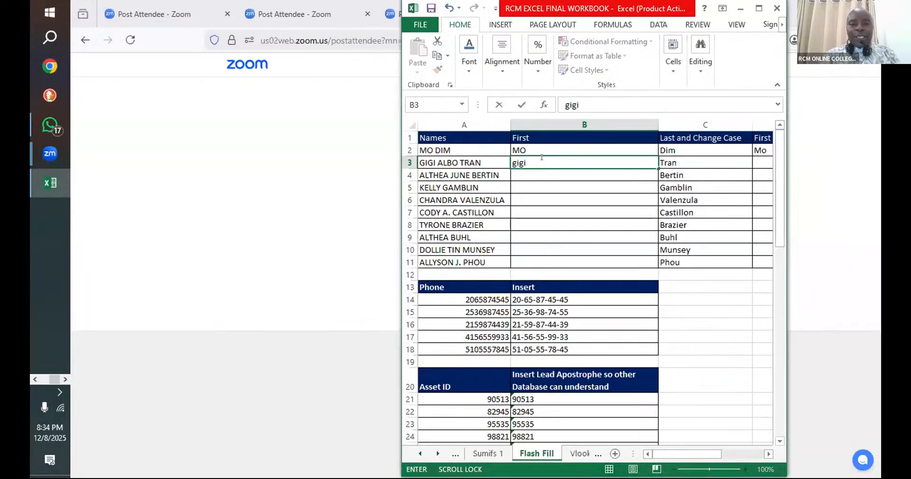
key(BackSpace)
key(BackSpace)
key(BackSpace)
key(BackSpace)
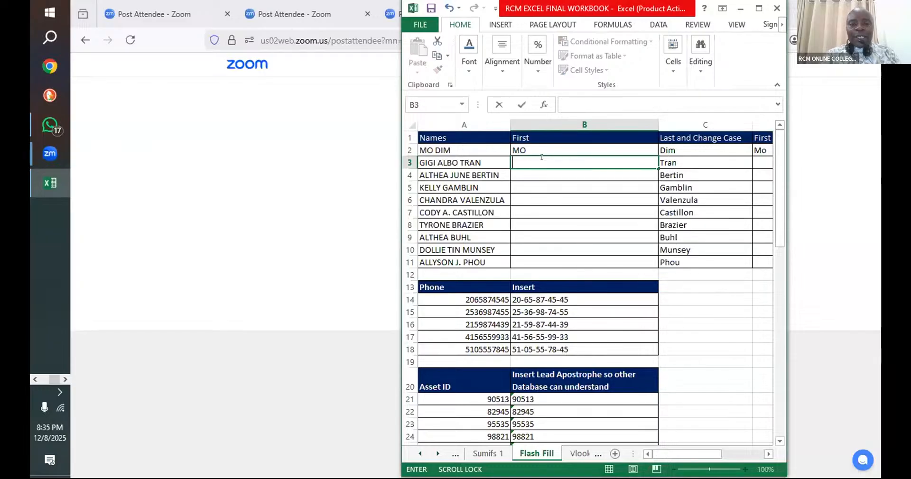
text(GI)
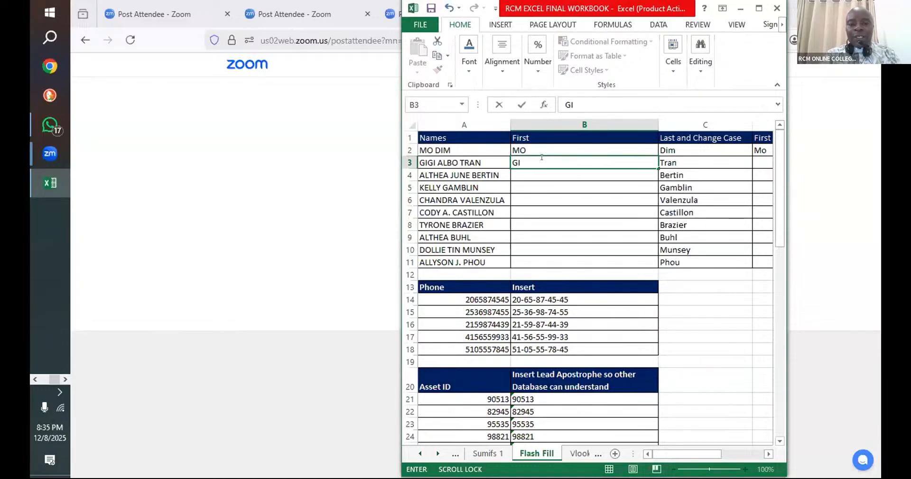
text(GI)
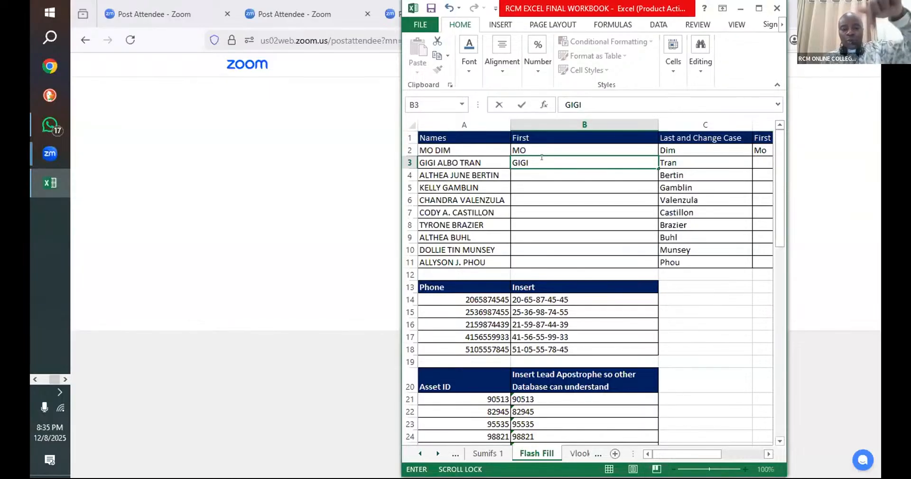
key(ctrl+Return)
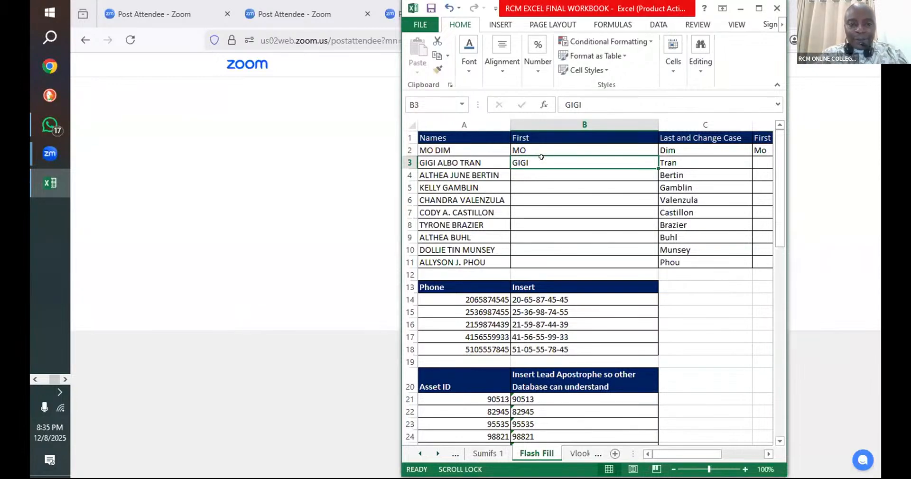
key(ctrl+e)
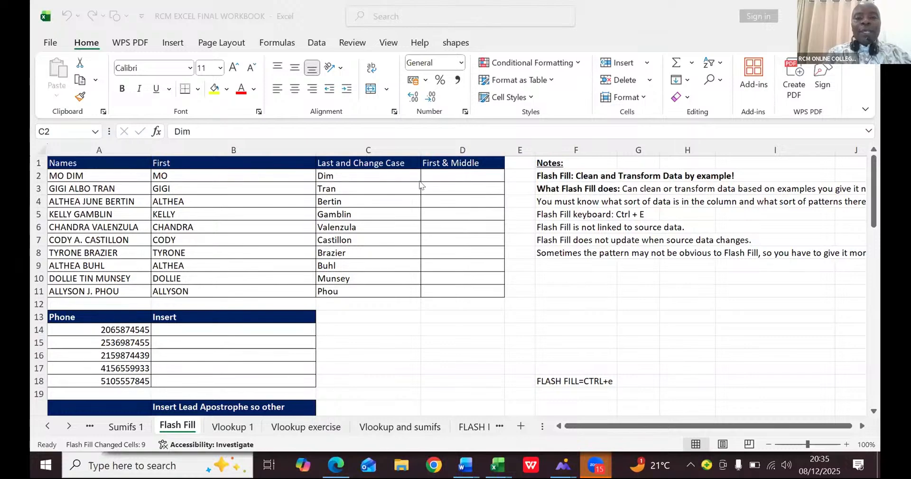
Enter the first person's full name in uppercase in D2 and Flash Fill the First & Middle column
double_click(449, 172)
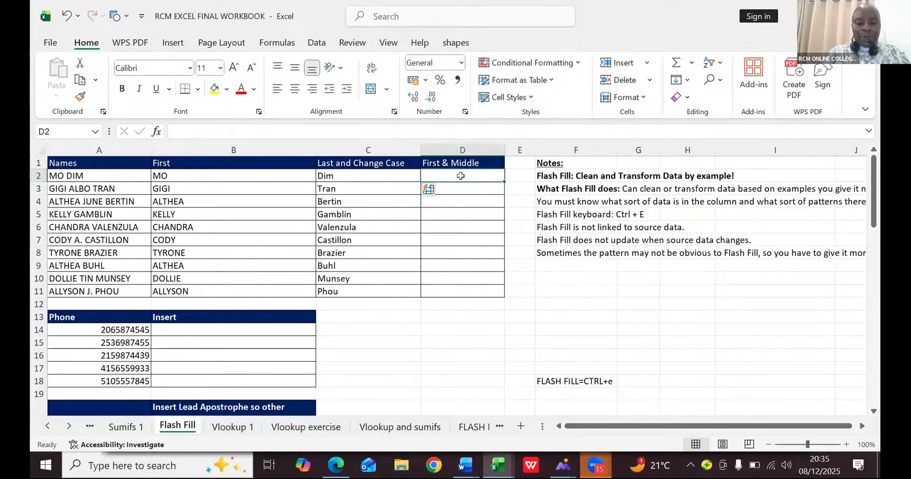
text(MO)
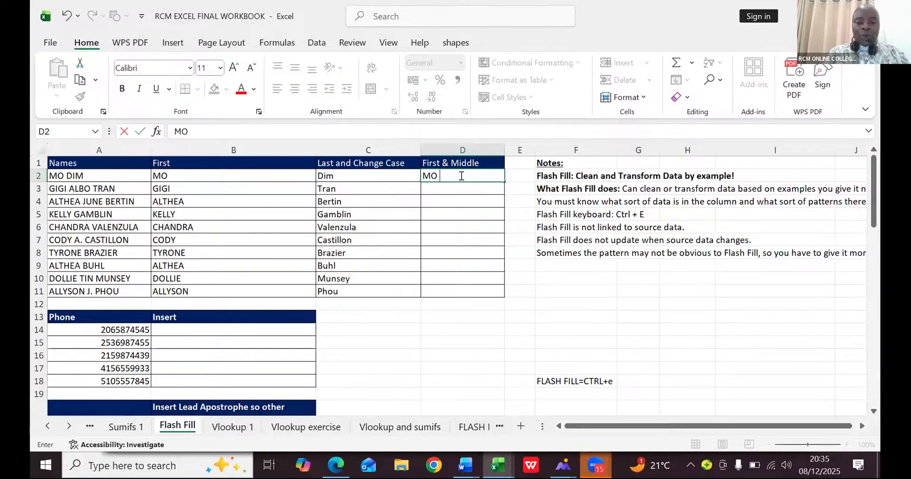
text( DIM)
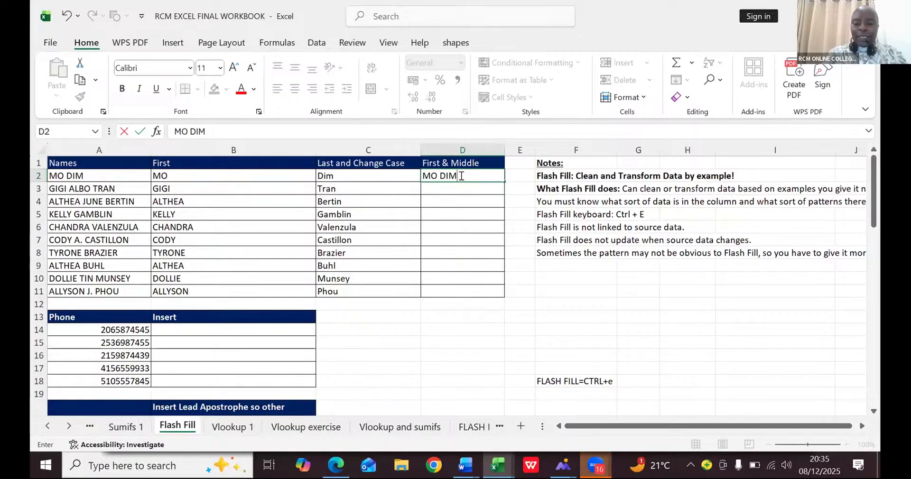
key(ctrl+Return)
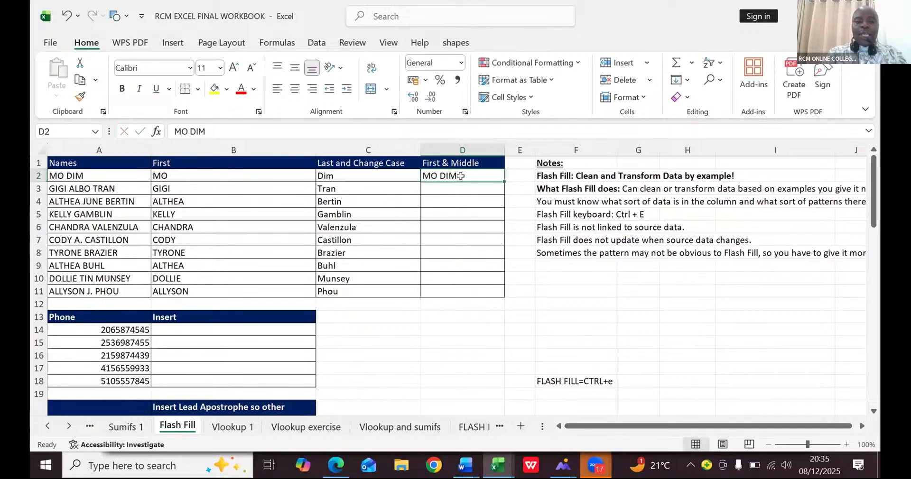
key(ctrl+e)
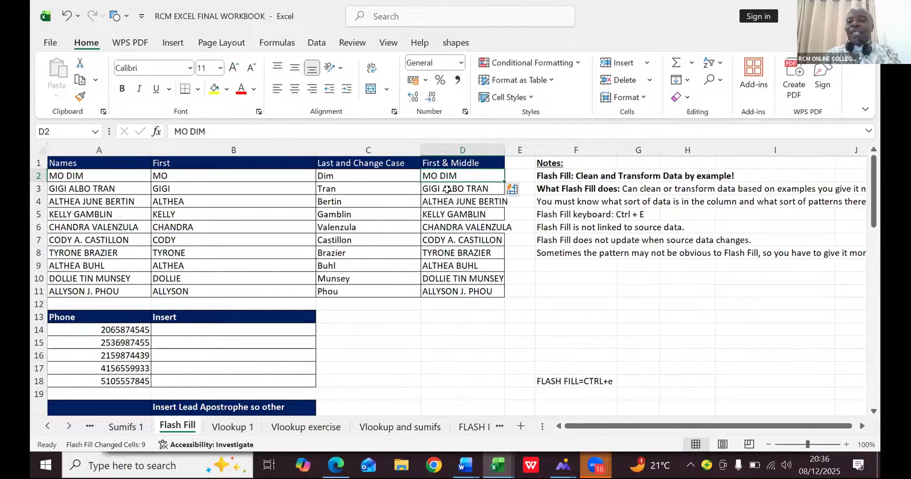
Remove the last name from D3, keeping only the first and middle names as the corrected Flash Fill example
click(448, 189)
double_click(464, 190)
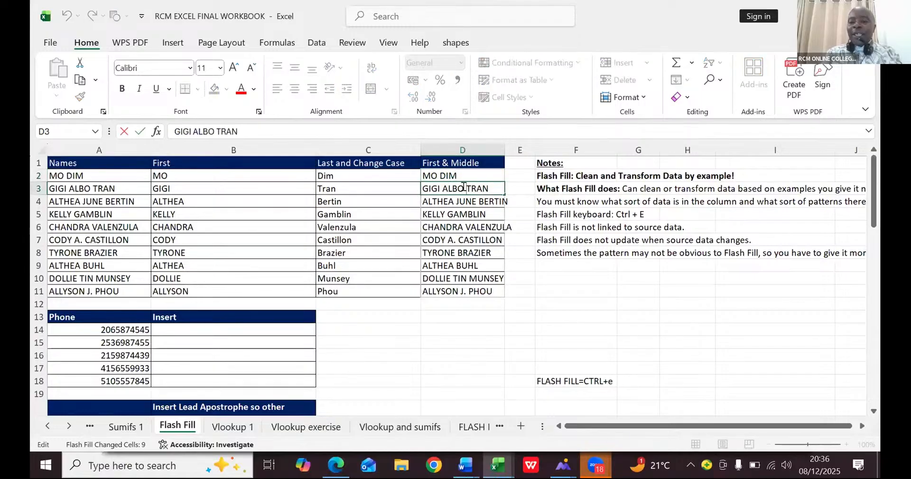
key(Delete)
key(Delete)
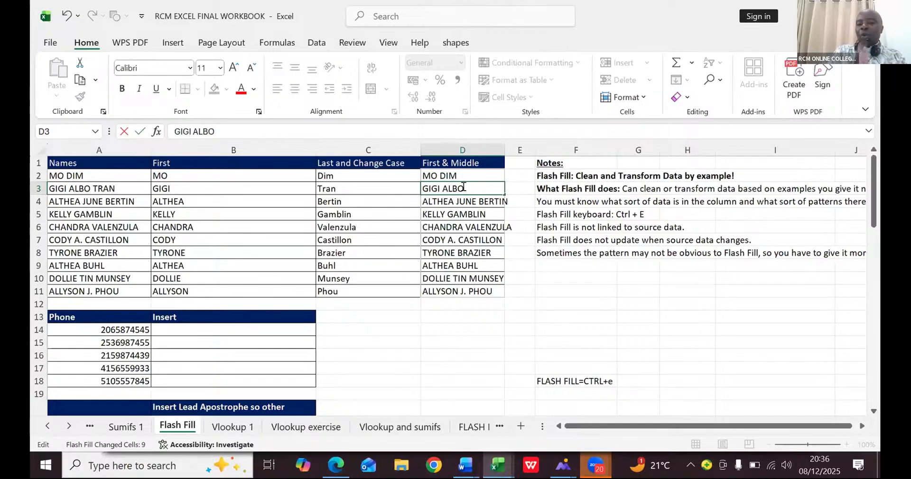
key(Return)
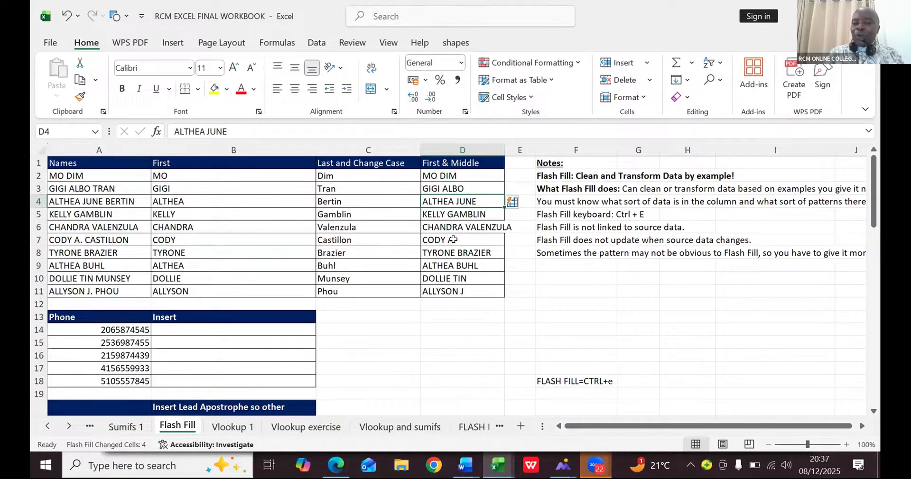
double_click(452, 240)
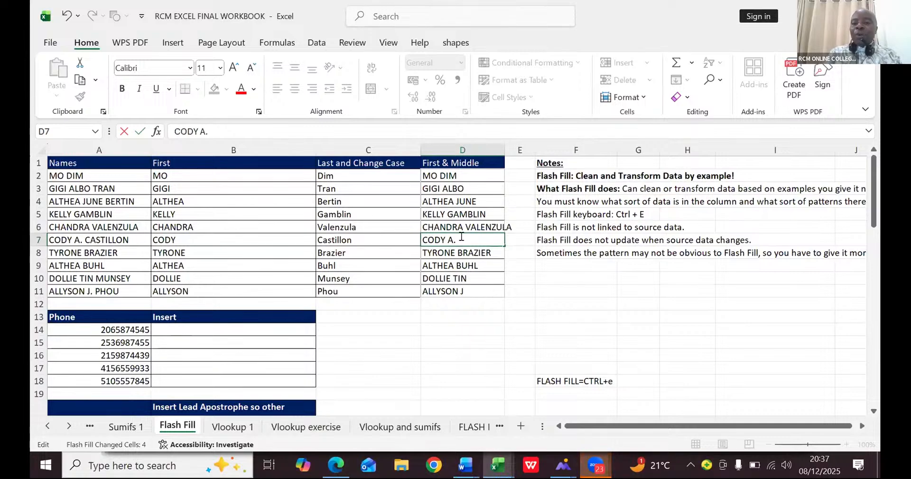
key(Escape)
key(Return)
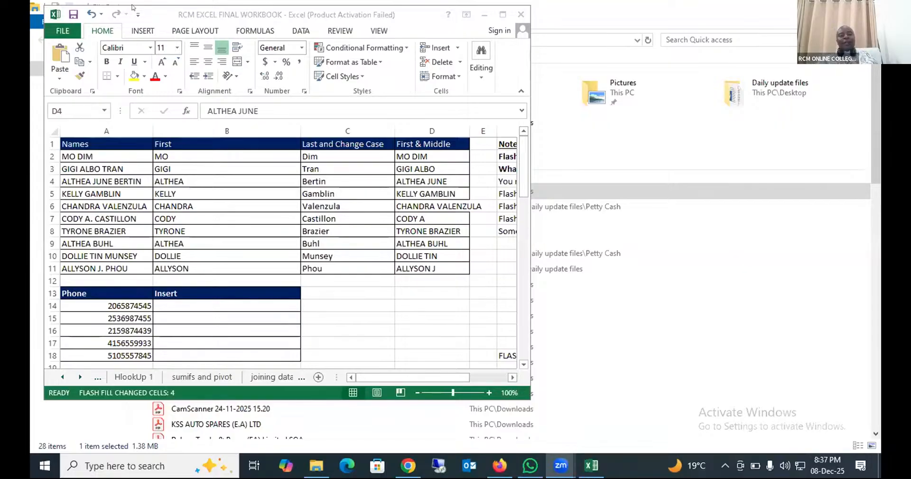
Switch to the workbook window and review the entries in the First and the Last and Change Case columns
click(132, 7)
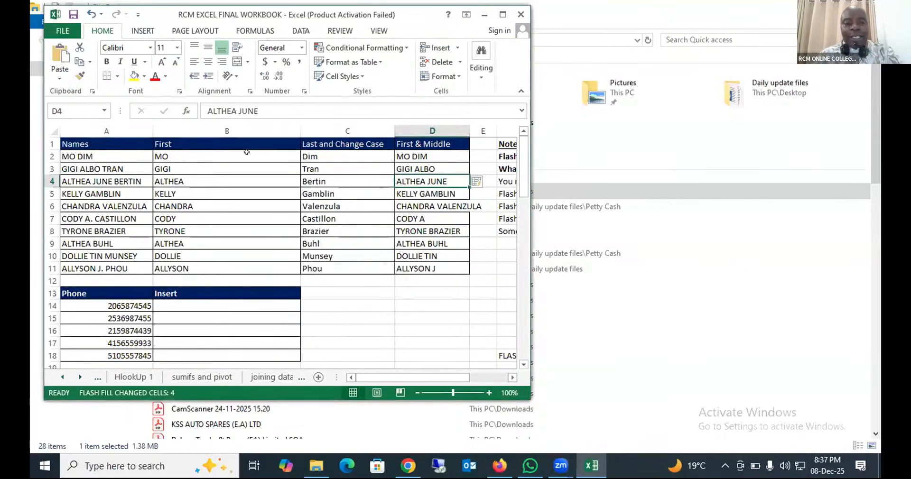
click(253, 164)
click(225, 153)
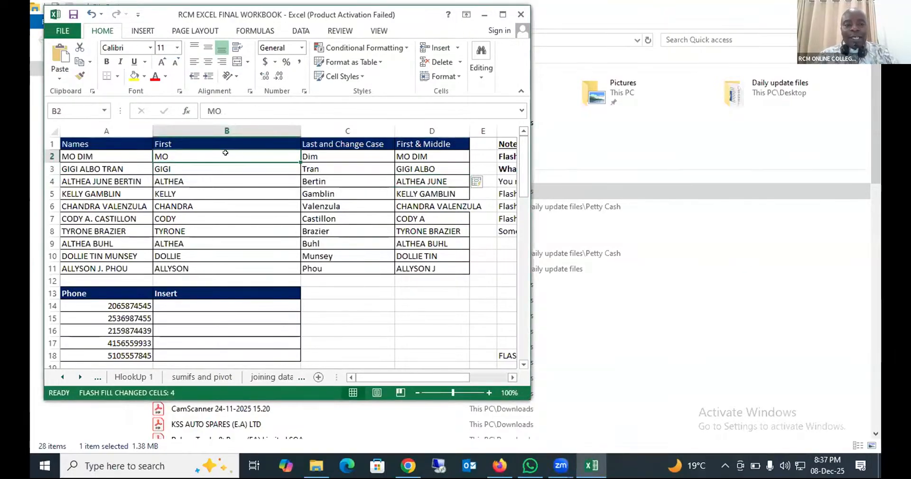
drag(225, 153, 237, 163)
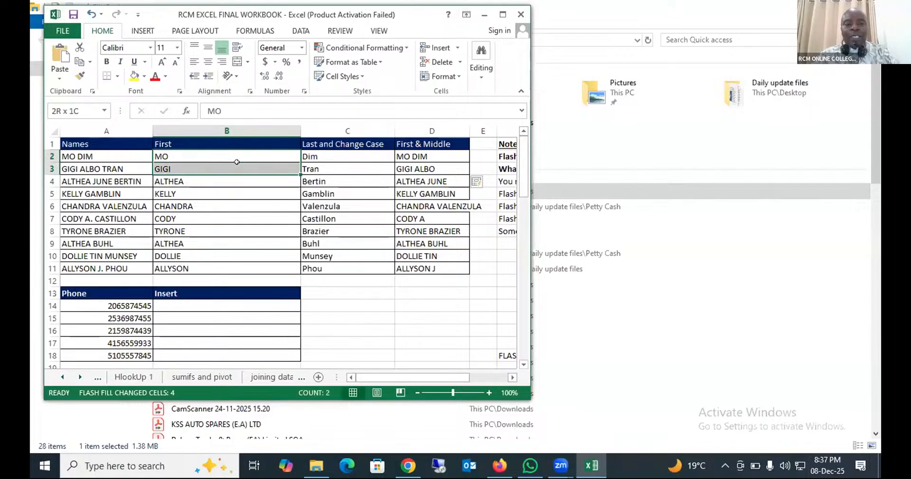
click(316, 153)
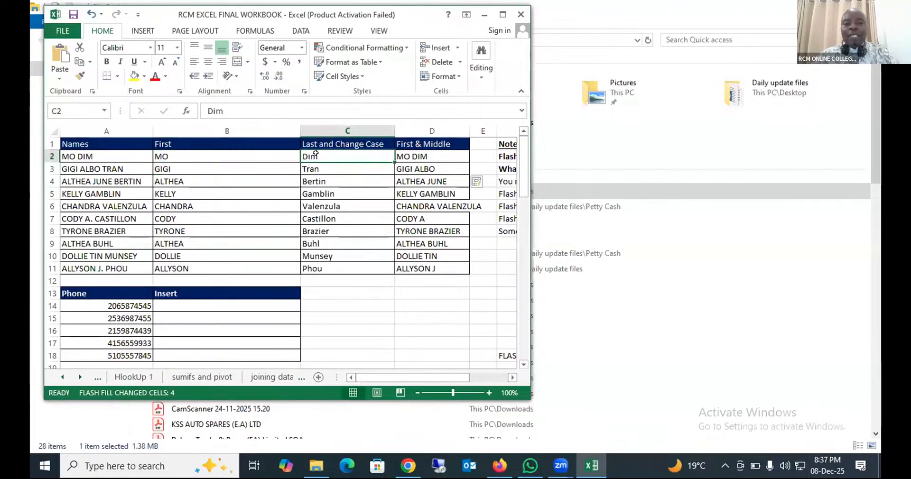
drag(315, 154, 323, 256)
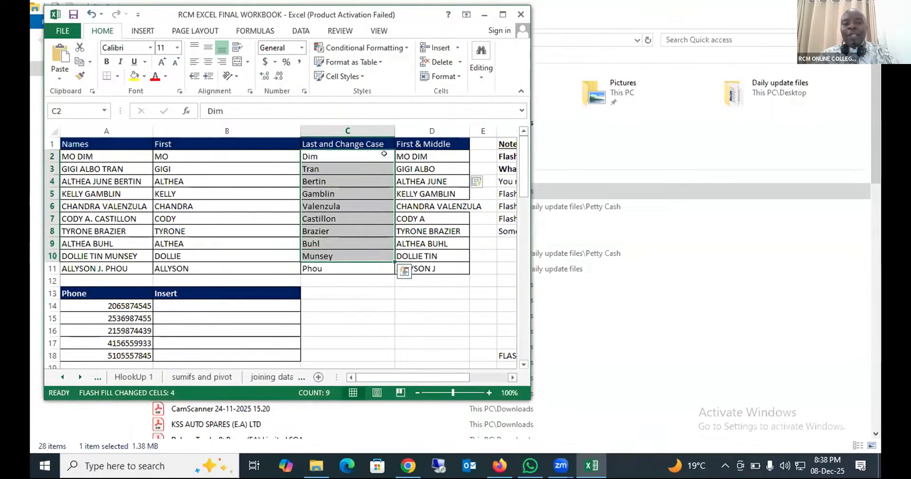
Bold only the last name within D2 of the First & Middle column
click(413, 156)
double_click(420, 156)
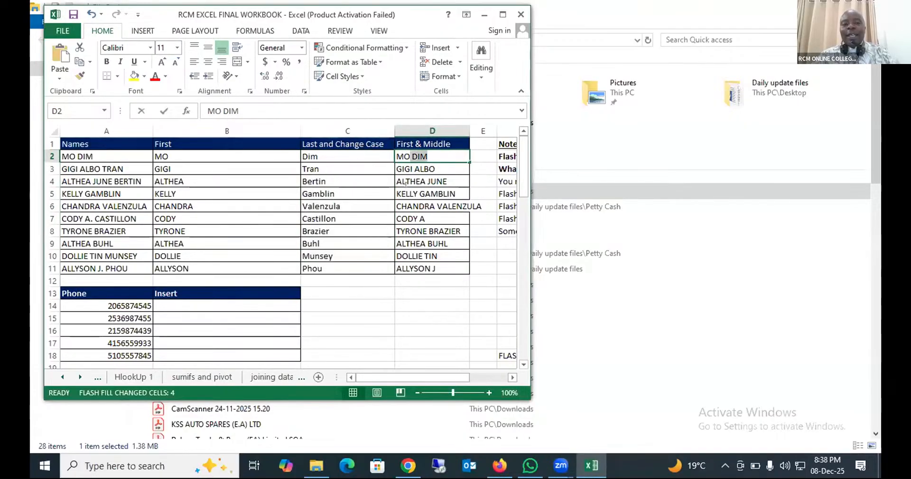
click(419, 170)
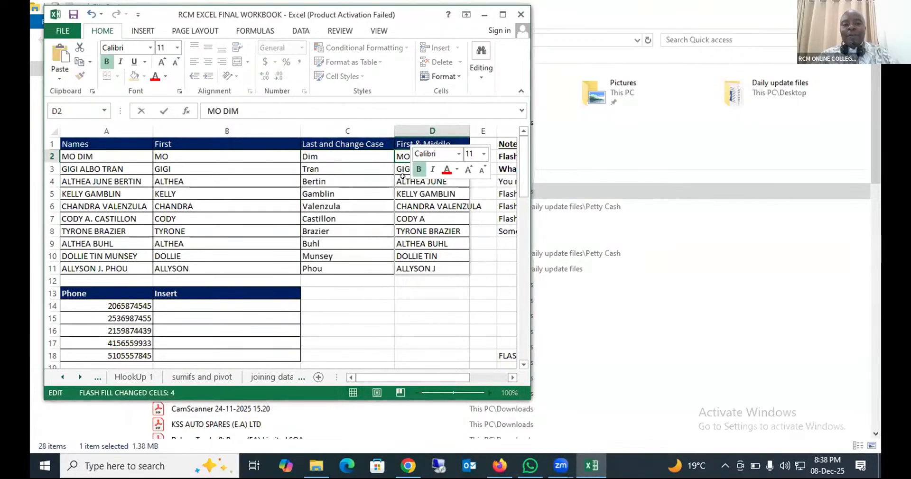
click(403, 177)
click(405, 155)
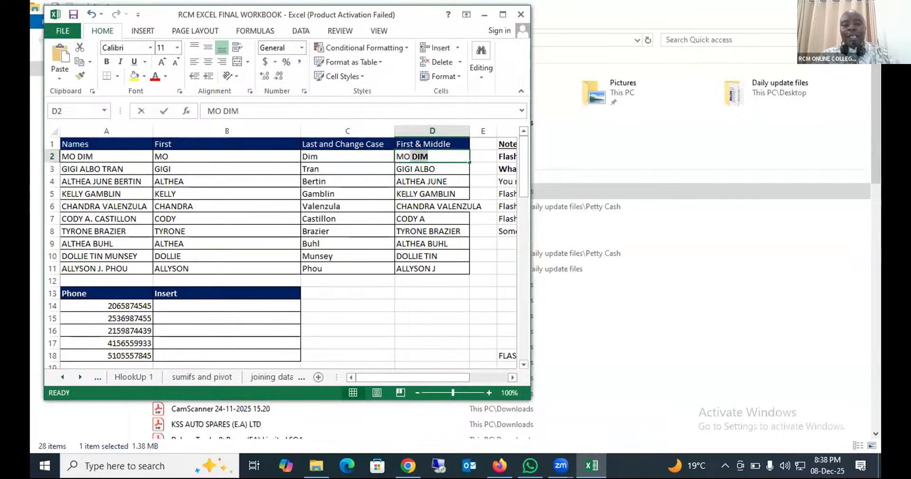
key(Down)
key(Down)
key(Down)
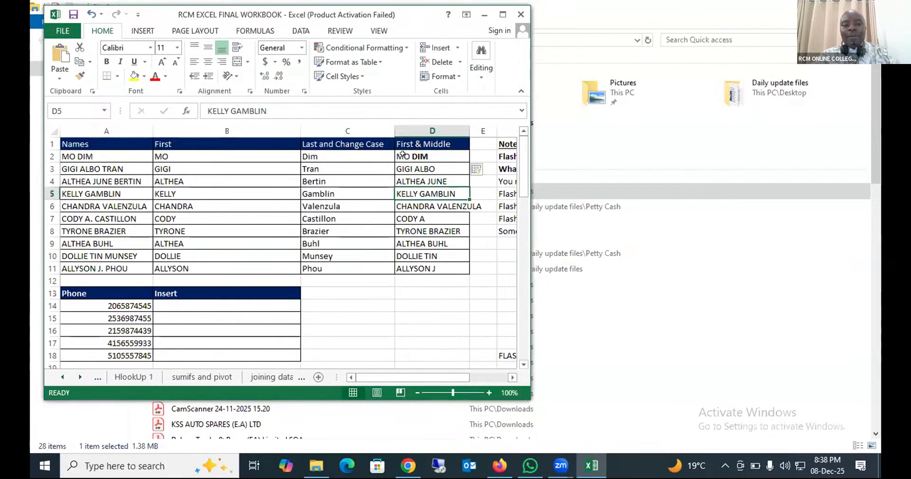
Clear D2:D11, re-enter the first person's full name in uppercase in D2 and Flash Fill the column again
drag(401, 157, 401, 264)
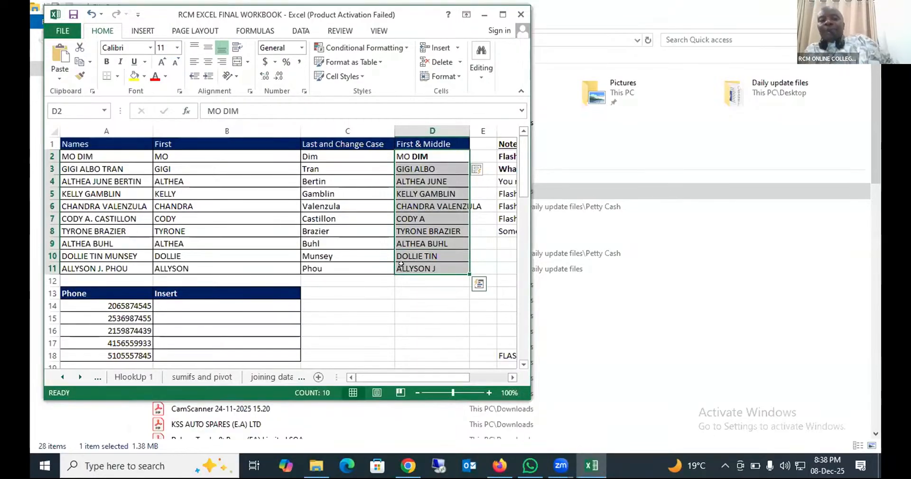
key(Delete)
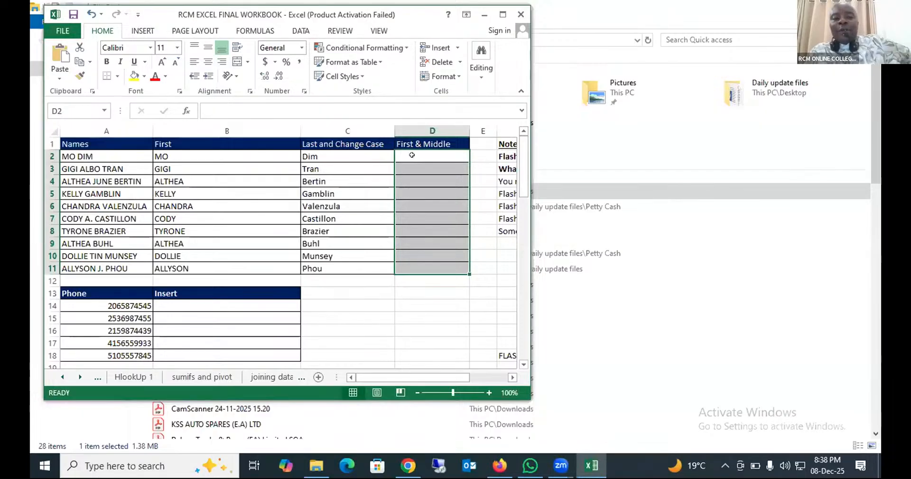
click(412, 155)
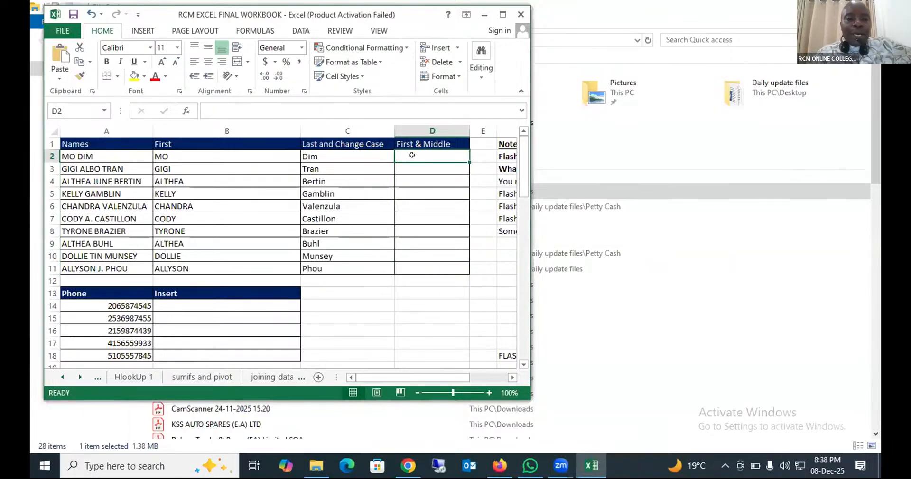
text(MO)
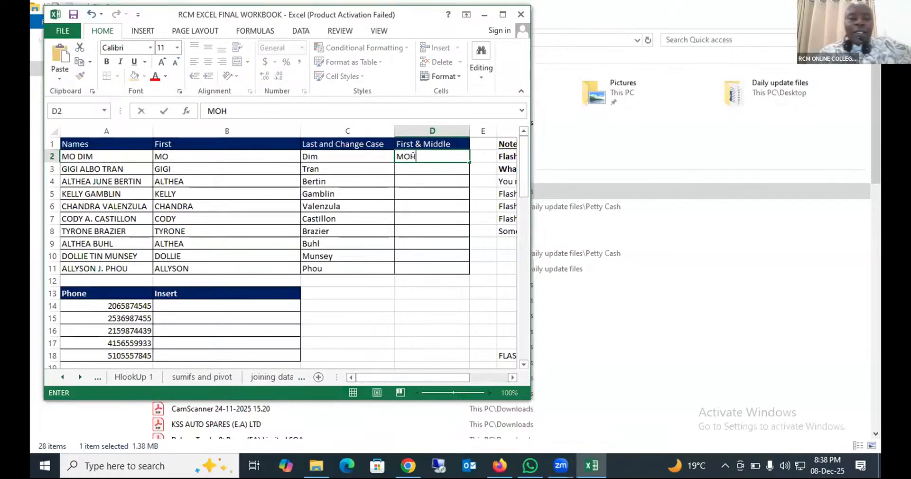
text( DI)
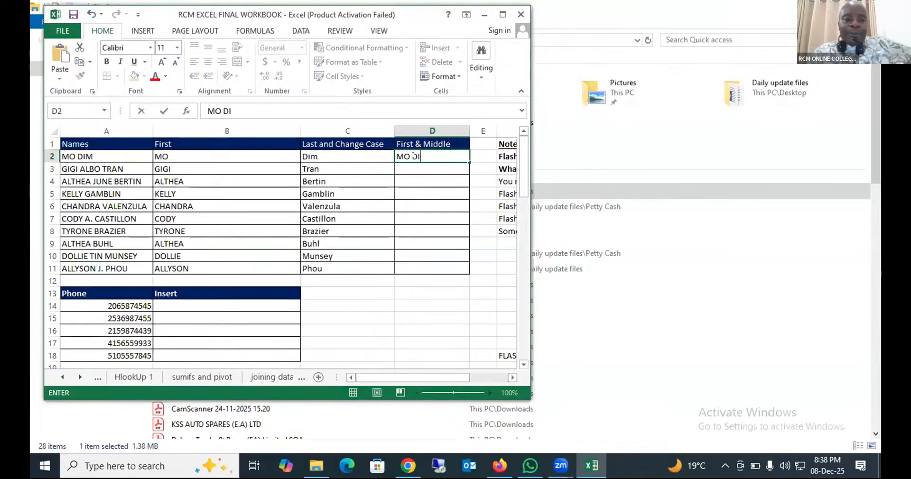
text(M)
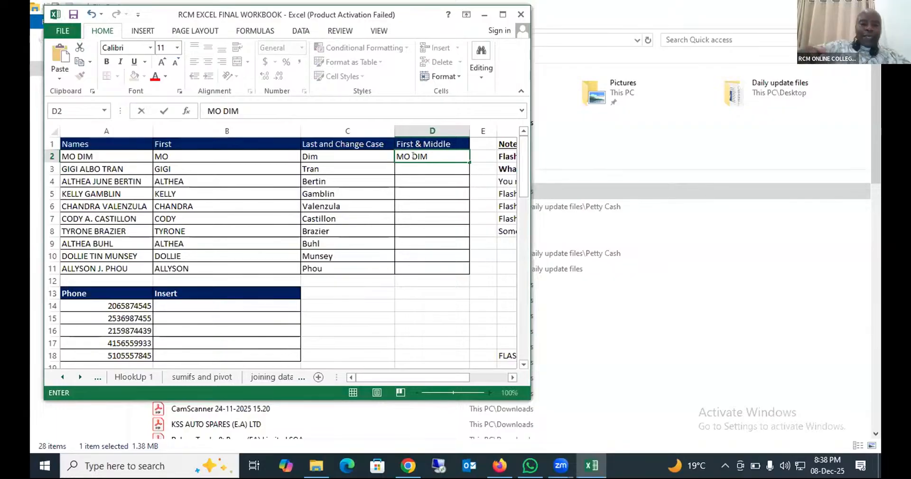
key(ctrl+Return)
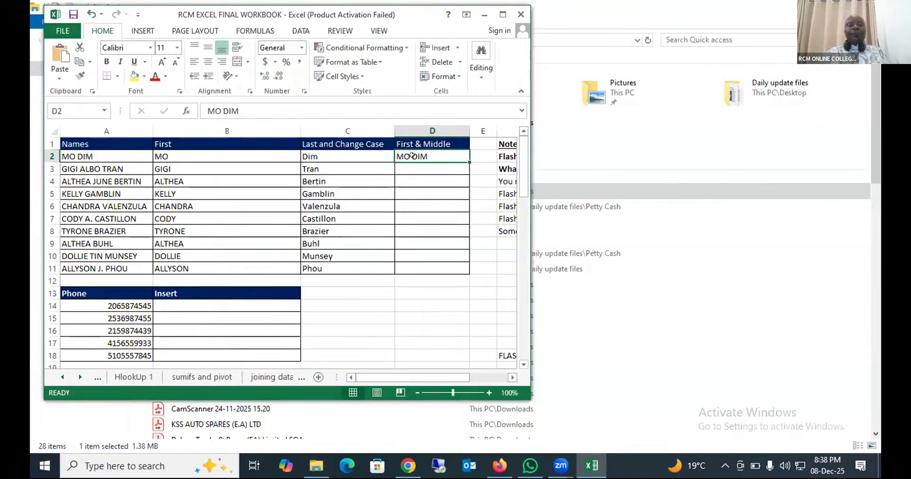
key(ctrl+e)
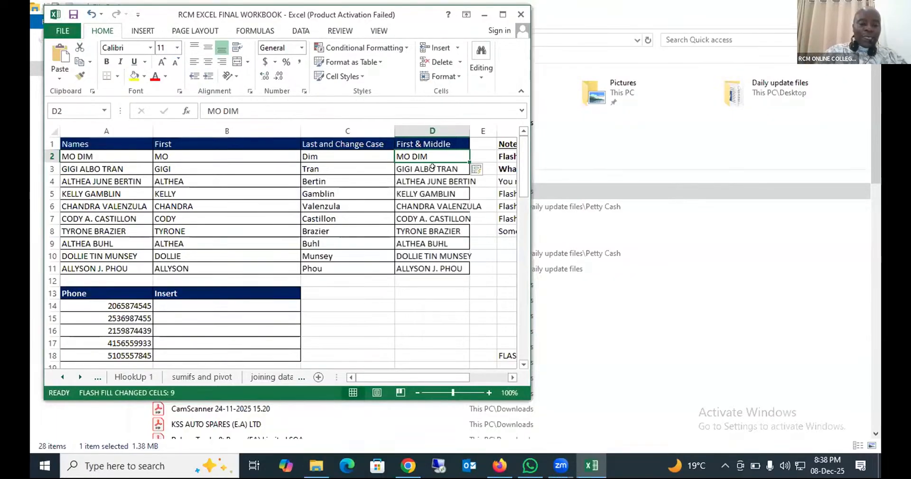
Remove the last name from D3, leaving the first and middle names as the corrected example for the First & Middle column
double_click(433, 166)
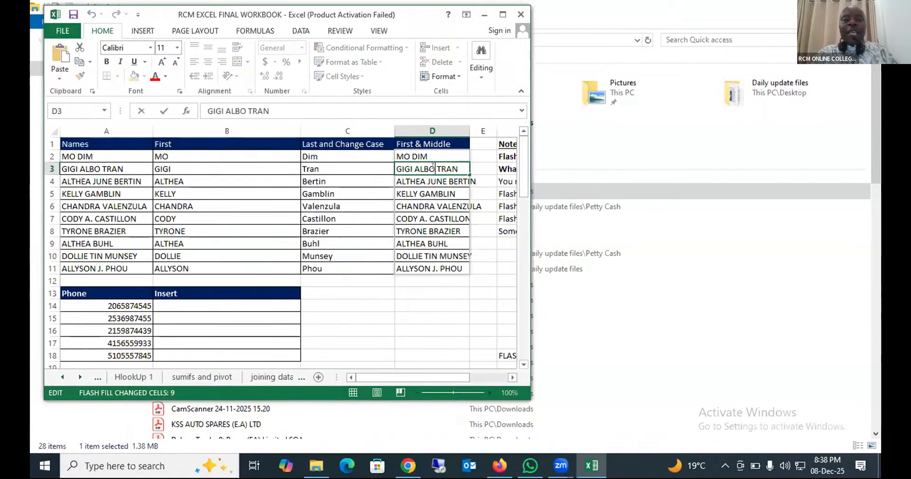
key(Delete)
key(Delete)
key(Delete)
key(Delete)
key(Delete)
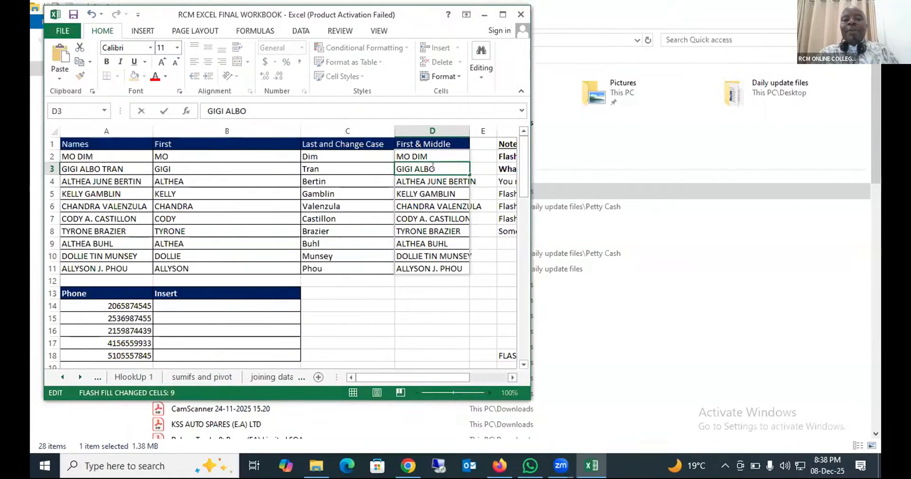
key(Return)
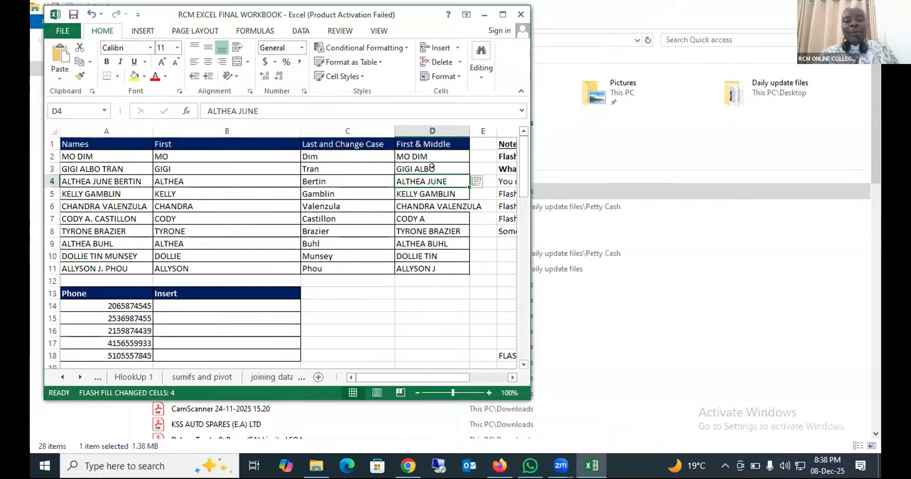
Add the missing period after the middle initial in D7 of the First & Middle column
double_click(433, 216)
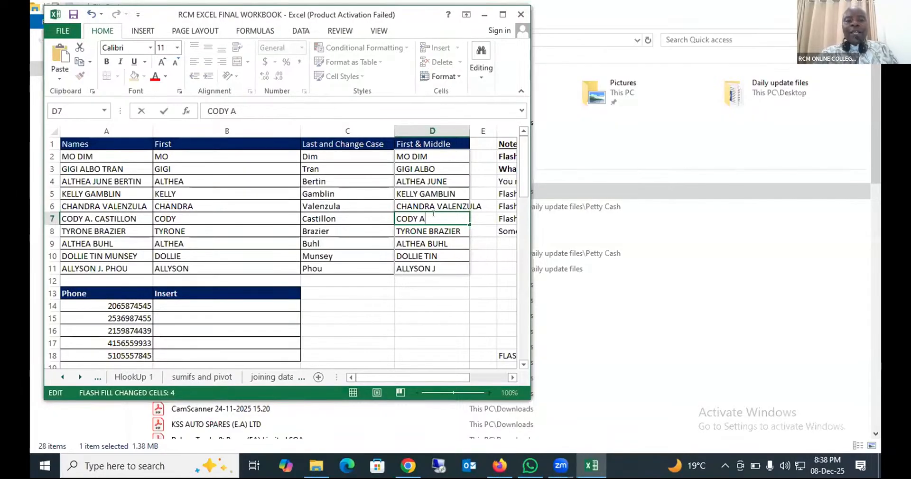
text(.)
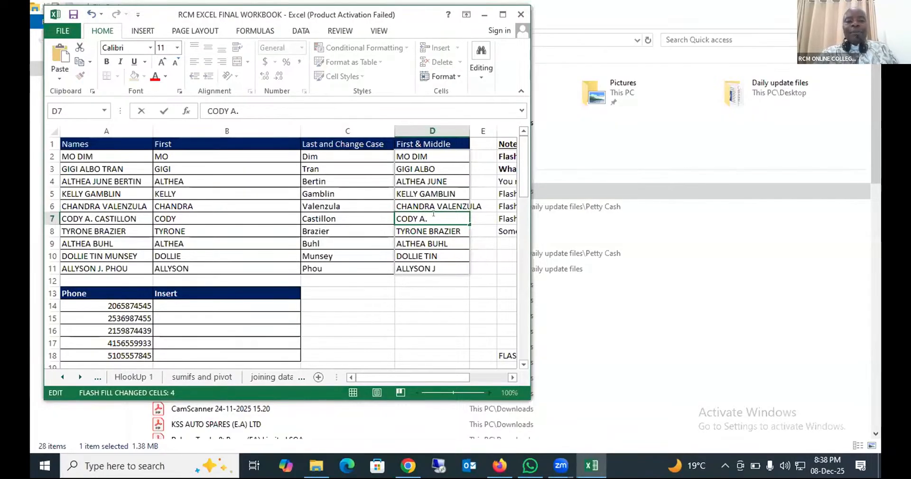
key(Return)
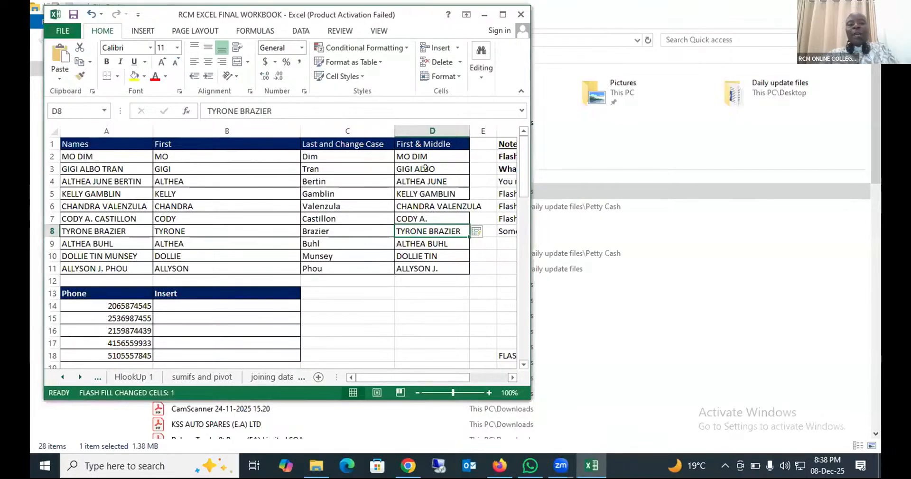
Switch to the Zoom Workplace window
click(561, 466)
click(589, 402)
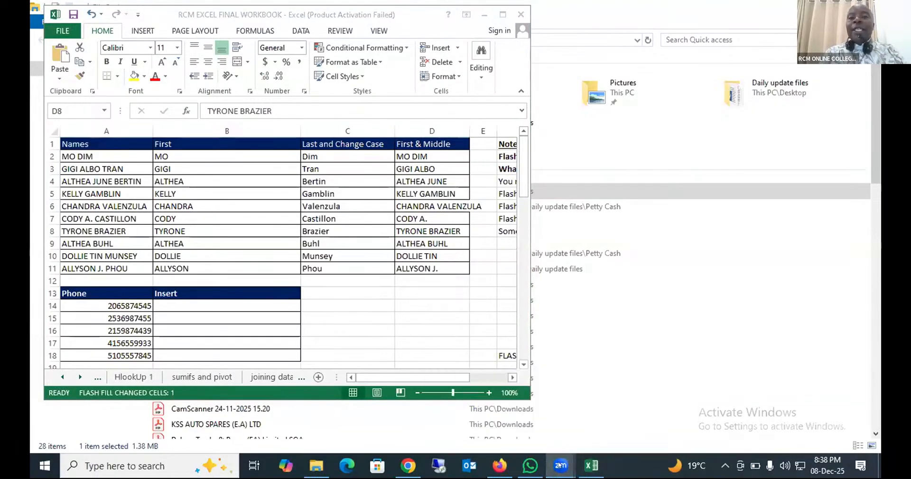
mouse_move(558, 464)
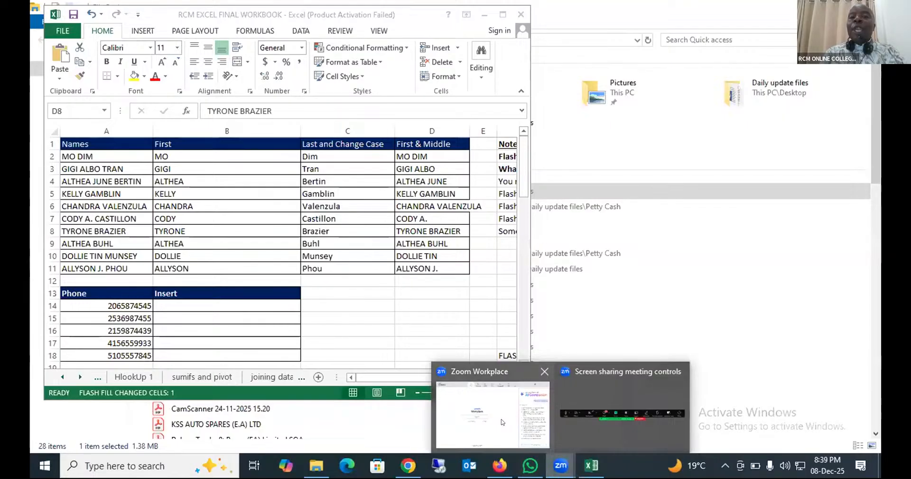
click(503, 423)
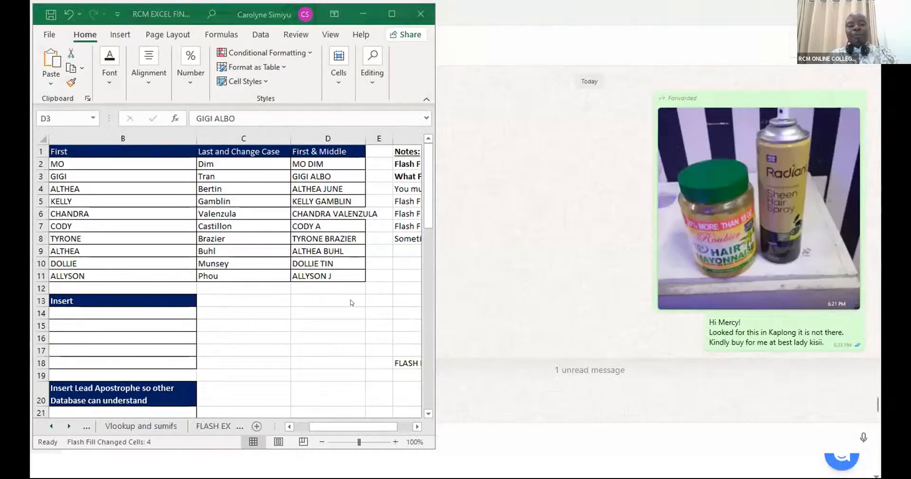
Clear D2:D11, enter the first person's full name in uppercase in D2 and Flash Fill the First & Middle column
drag(323, 163, 312, 274)
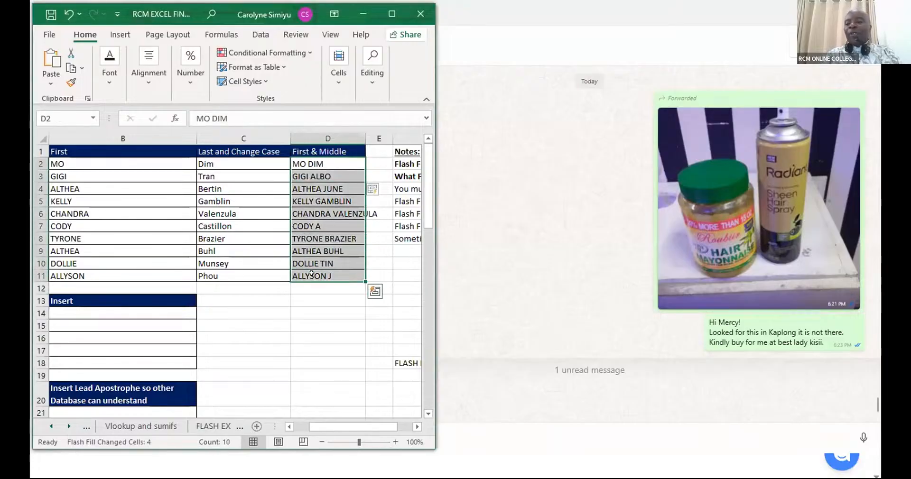
key(Delete)
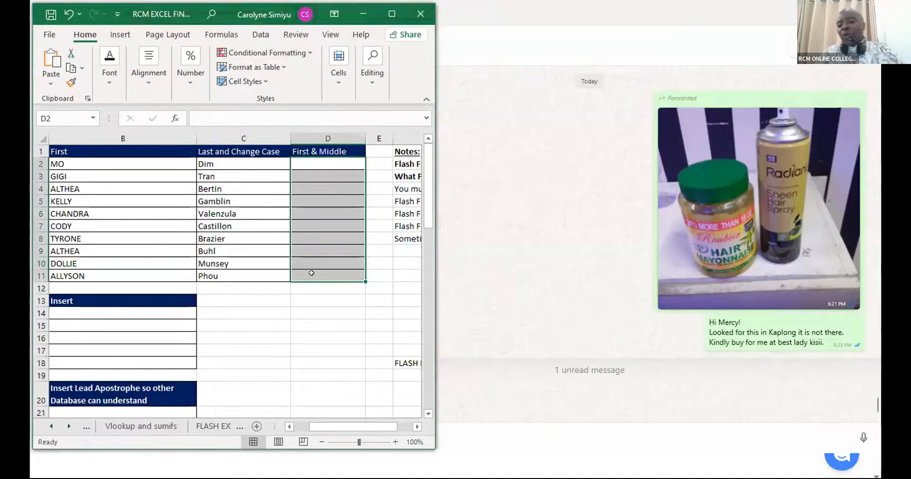
click(315, 163)
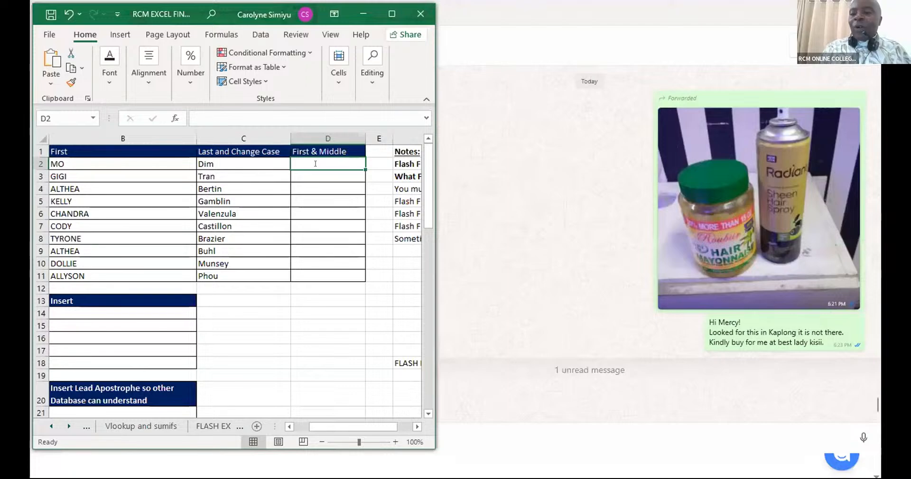
text(MO)
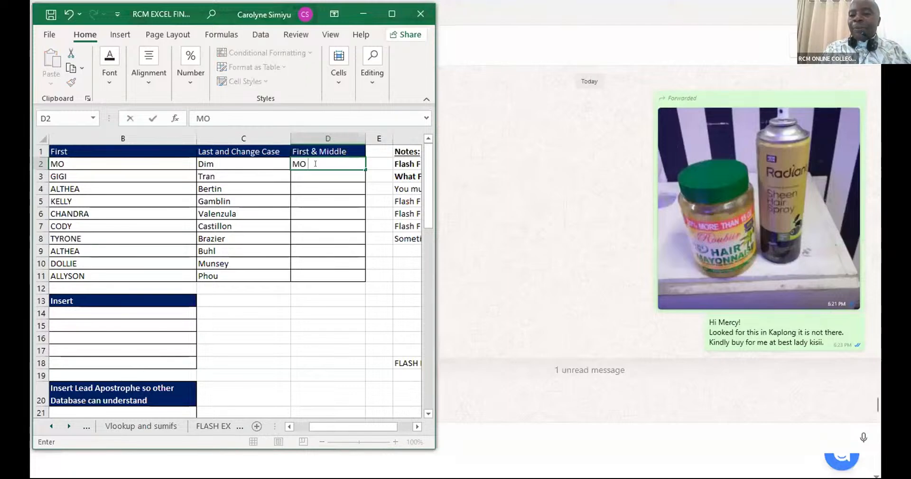
text( DIM)
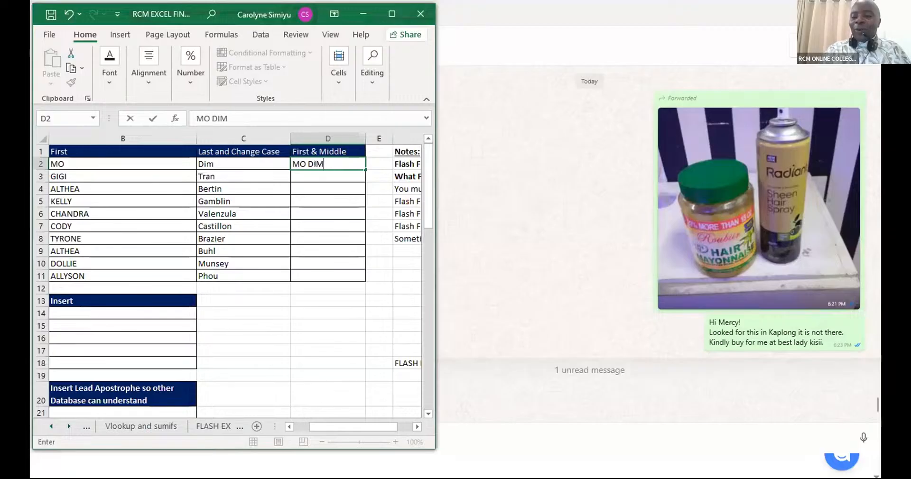
key(ctrl+Return)
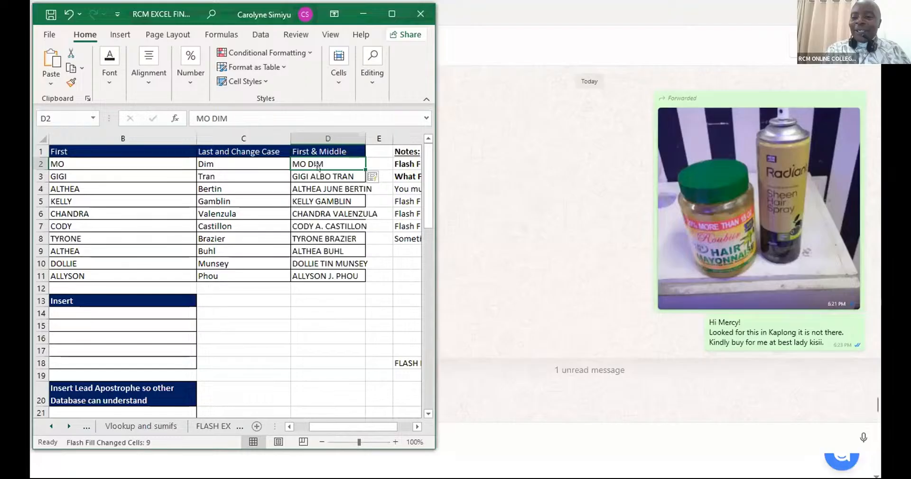
Delete the last name from D3 so that only the first and middle names remain as the corrected Flash Fill example
key(Down)
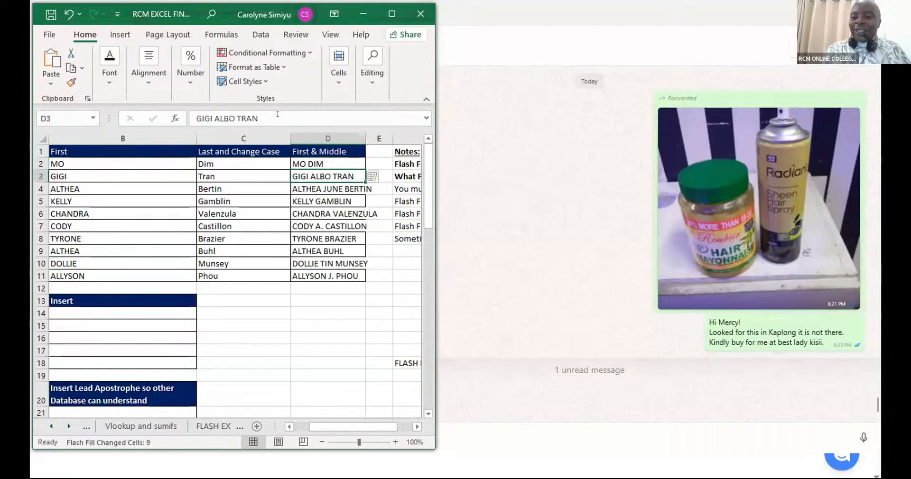
click(278, 114)
key(BackSpace)
key(BackSpace)
key(BackSpace)
key(BackSpace)
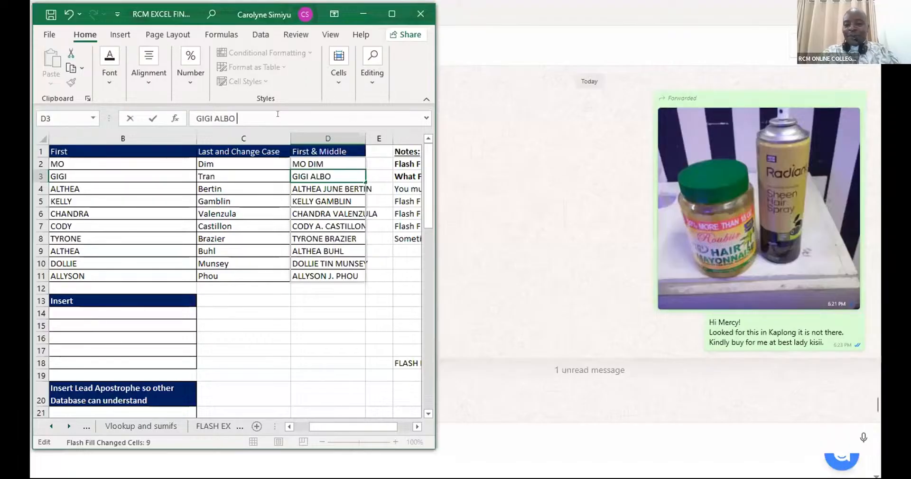
key(ctrl+Return)
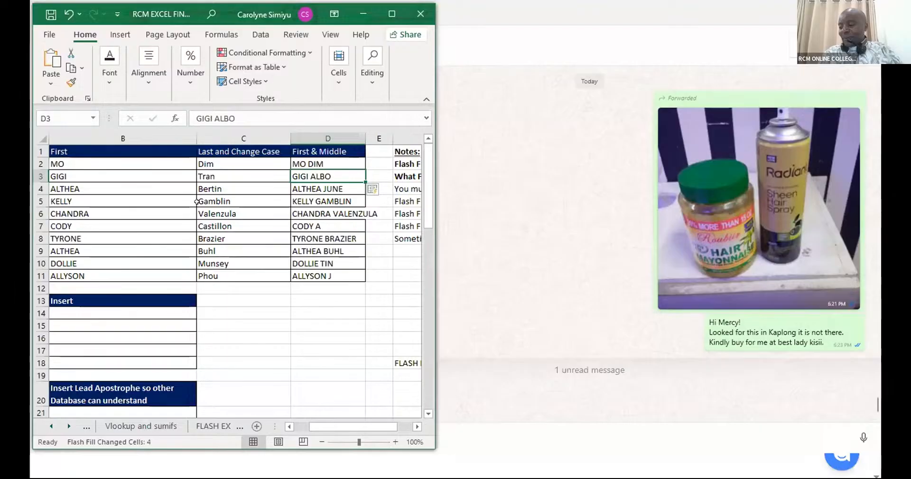
Add a period after the middle initial in D7 and widen column D slightly
click(327, 227)
click(303, 115)
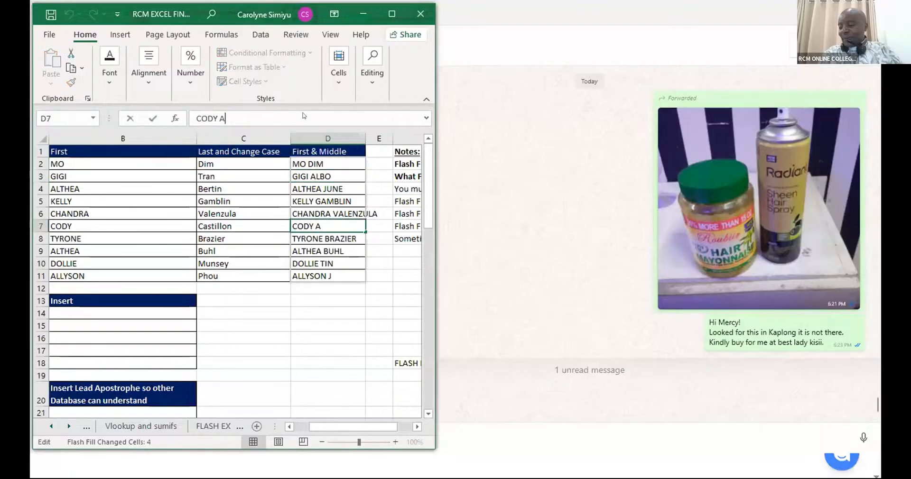
text(.)
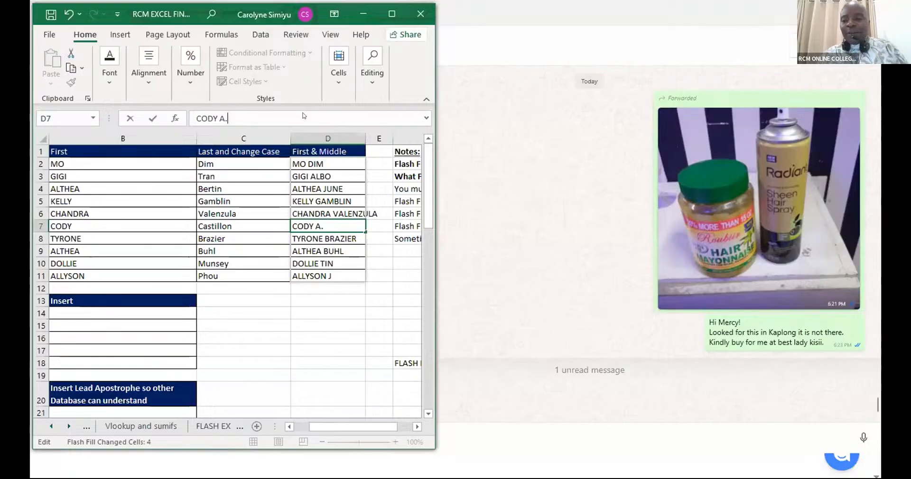
key(Return)
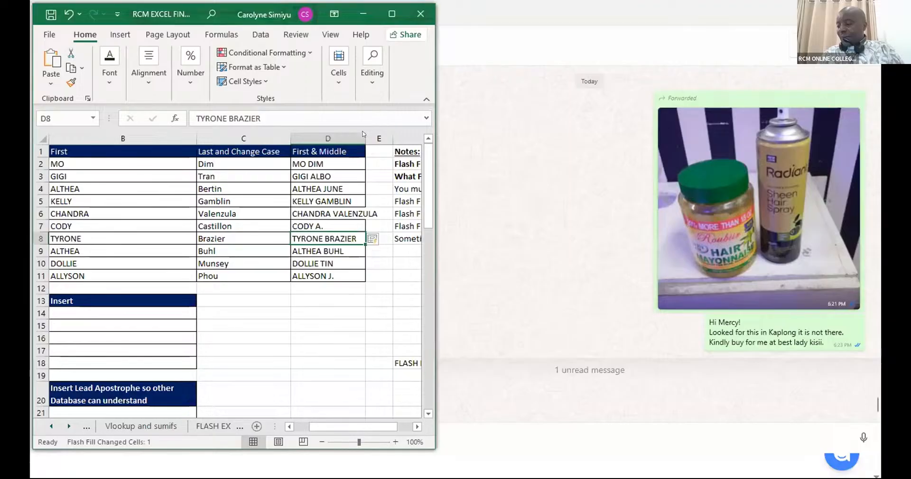
drag(362, 138, 381, 137)
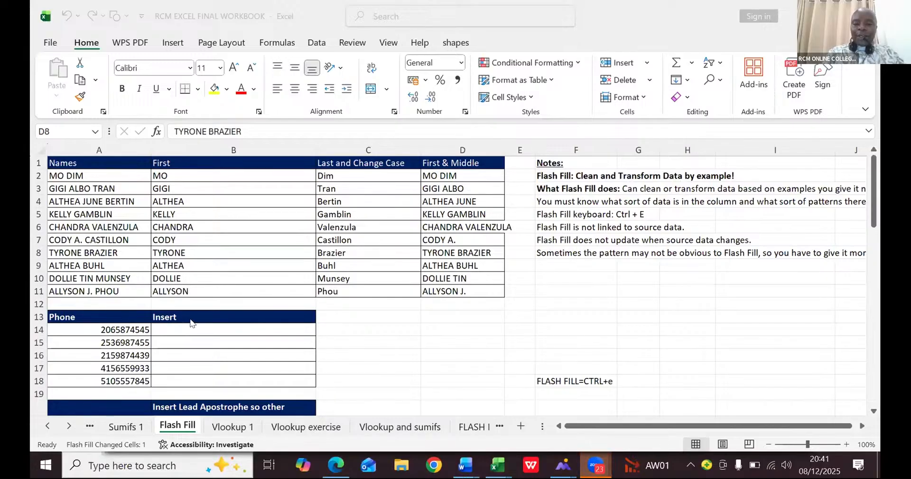
On the FLASH EX sheet, enter Alpha Traders in B2 as the Supplier Name example
click(475, 428)
click(474, 428)
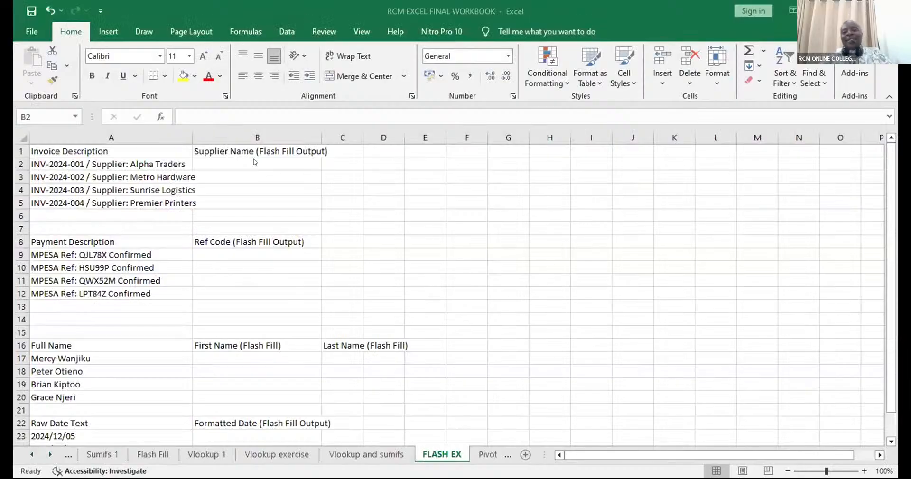
click(248, 160)
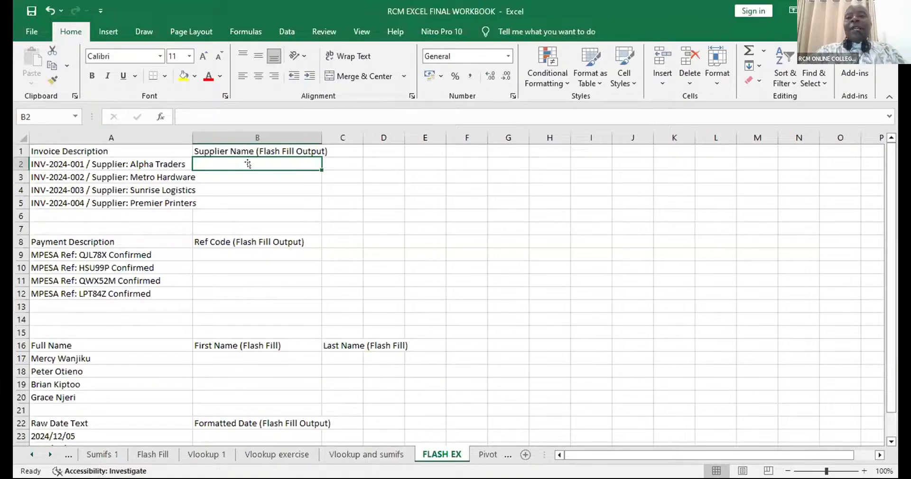
text(A)
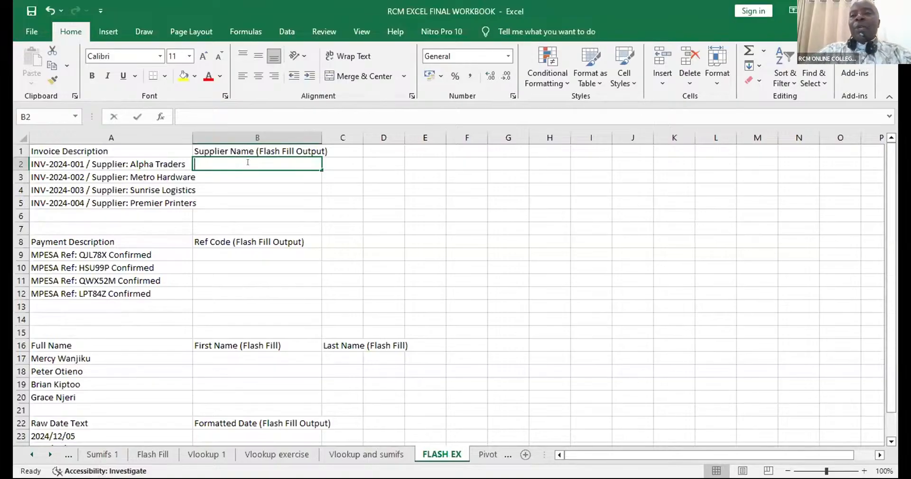
text(lpha)
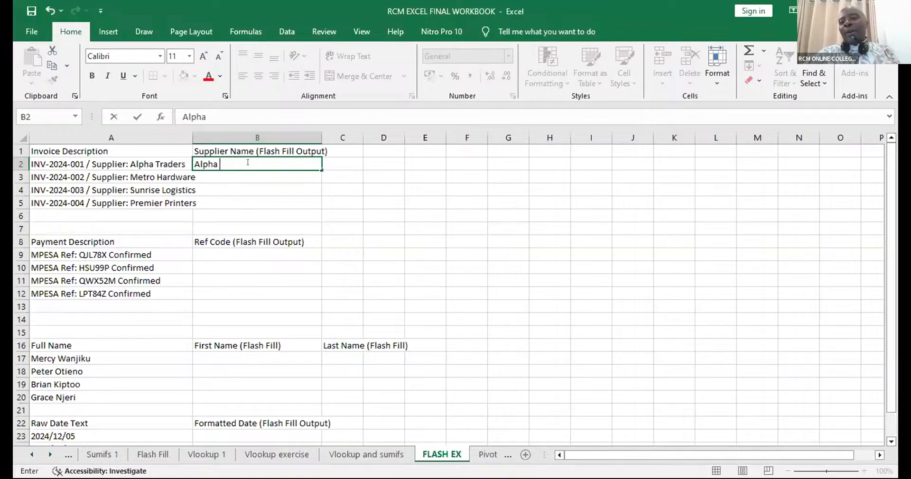
text( Trad)
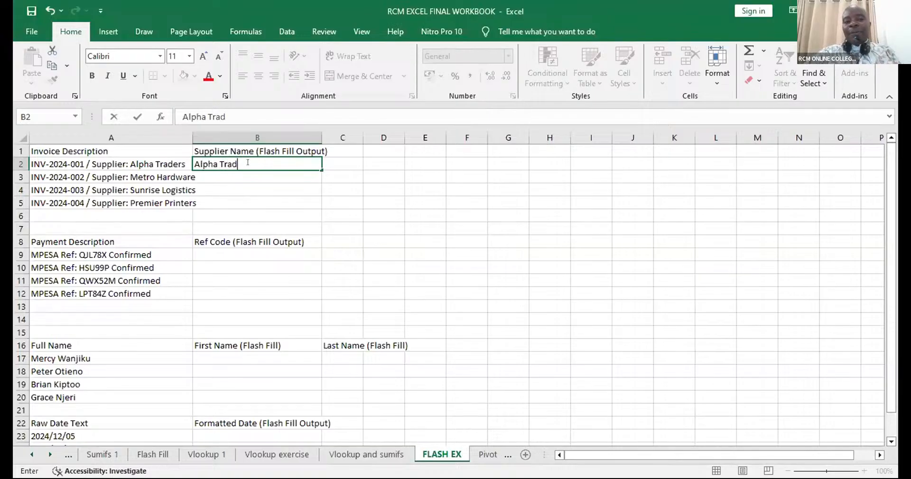
text(ers)
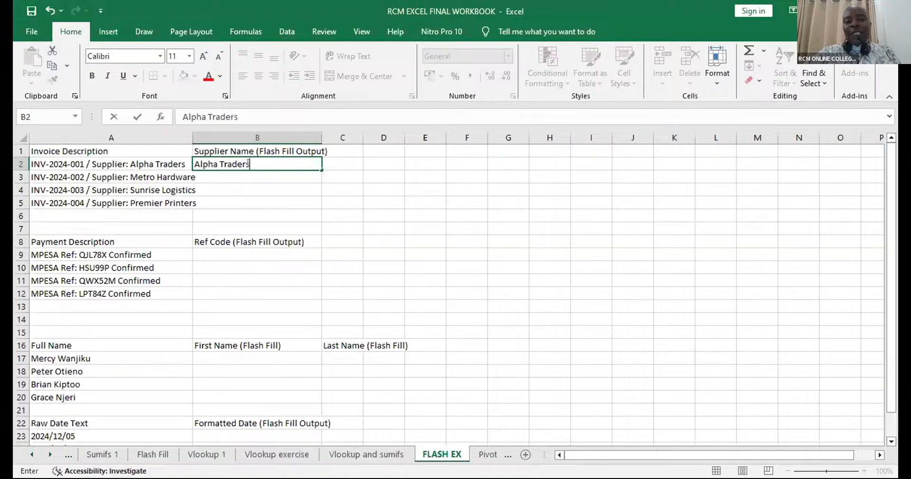
key(Up)
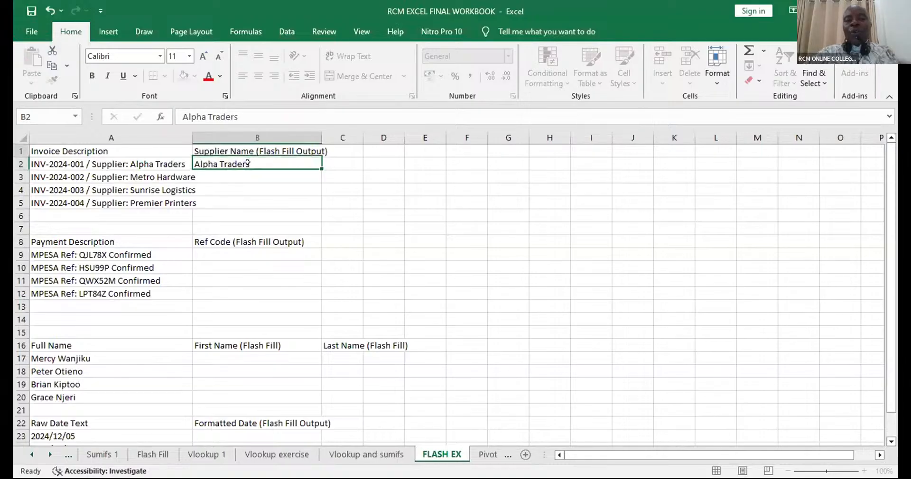
Flash Fill the Supplier Name column from B2 and autofit the width of column A
click(248, 164)
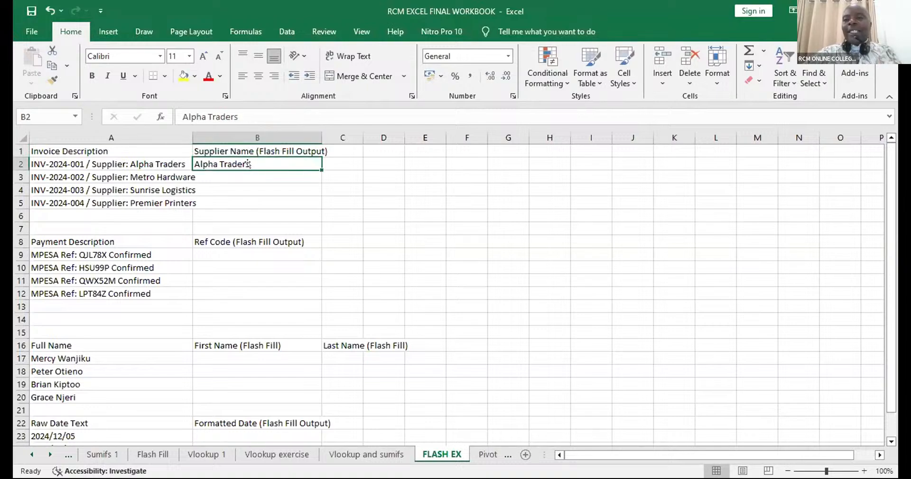
key(ctrl+e)
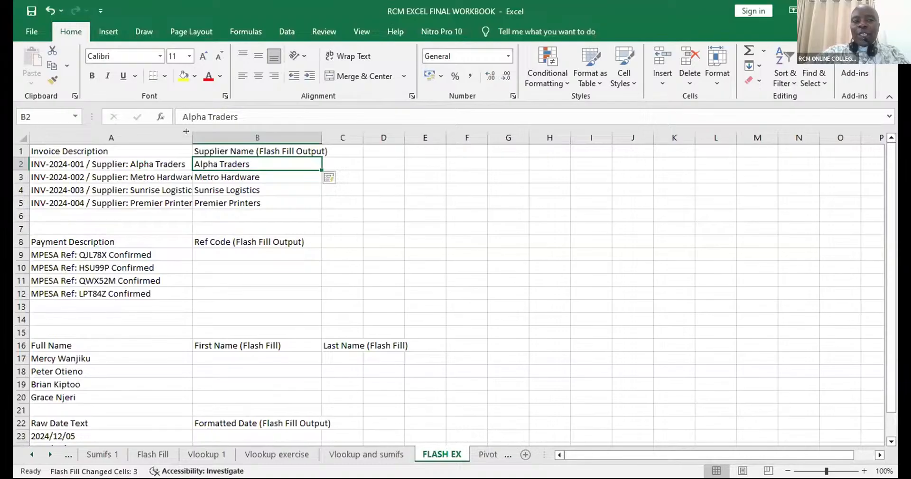
double_click(190, 135)
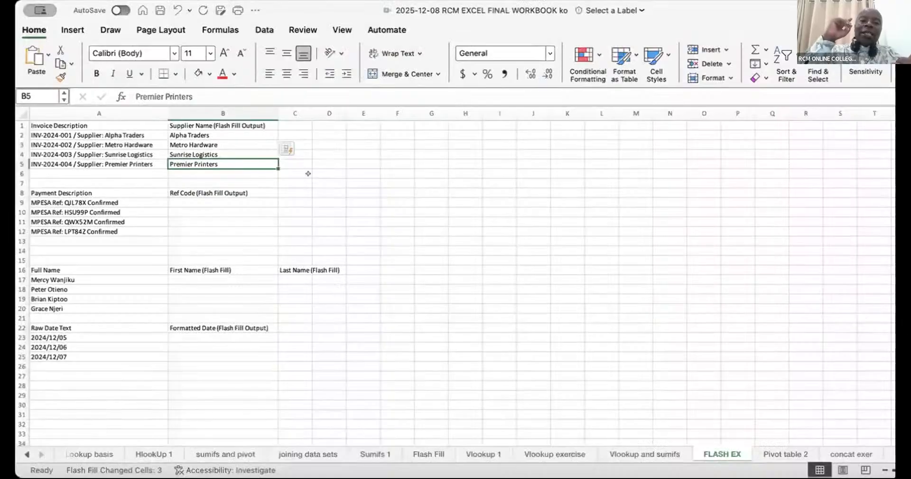
Shade the empty Ref Code cells B9:B12 with a light orange fill and return to B9
click(179, 200)
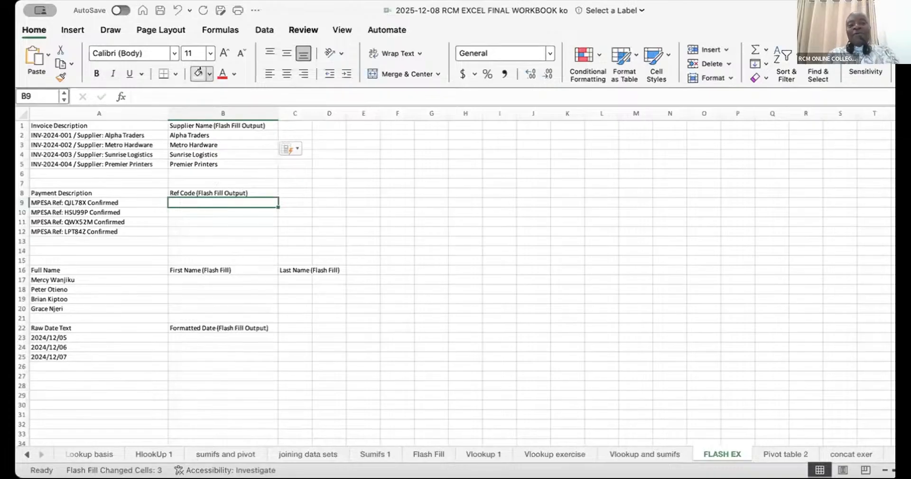
drag(177, 203, 177, 224)
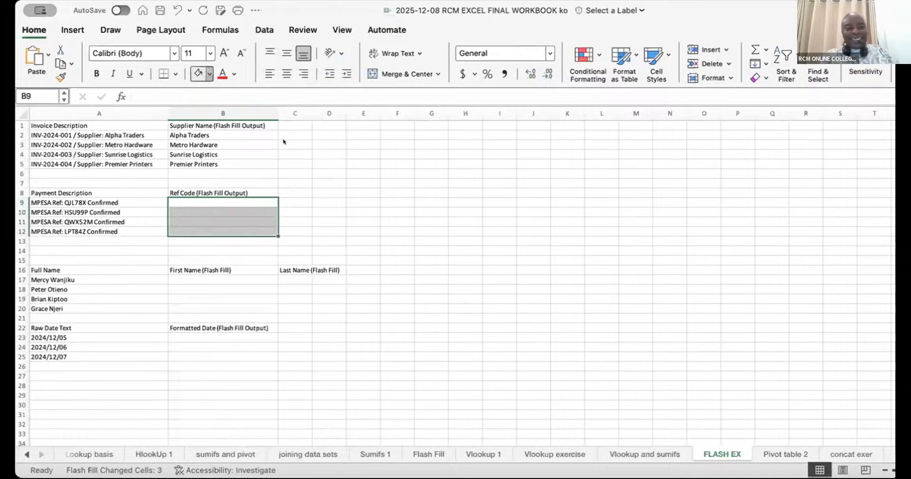
click(219, 211)
click(225, 201)
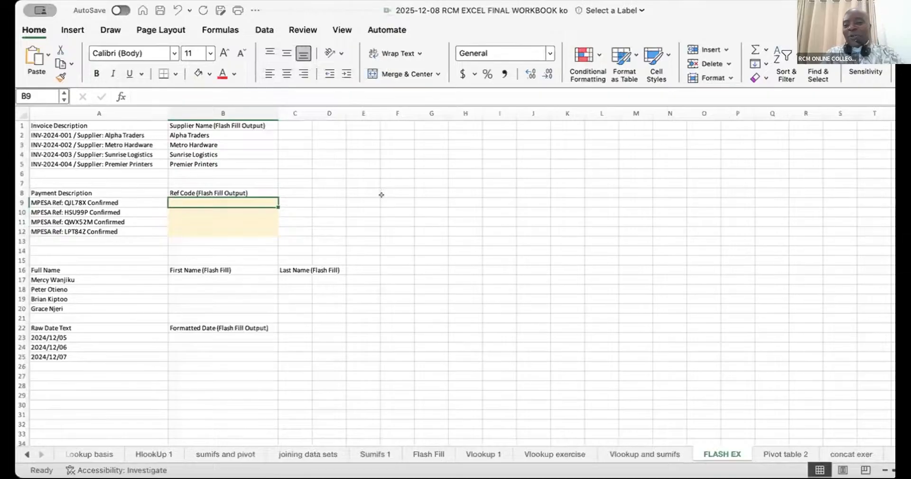
Enter the reference code from A9 in B9 and Flash Fill the Ref Code column down to B12
text(QJ)
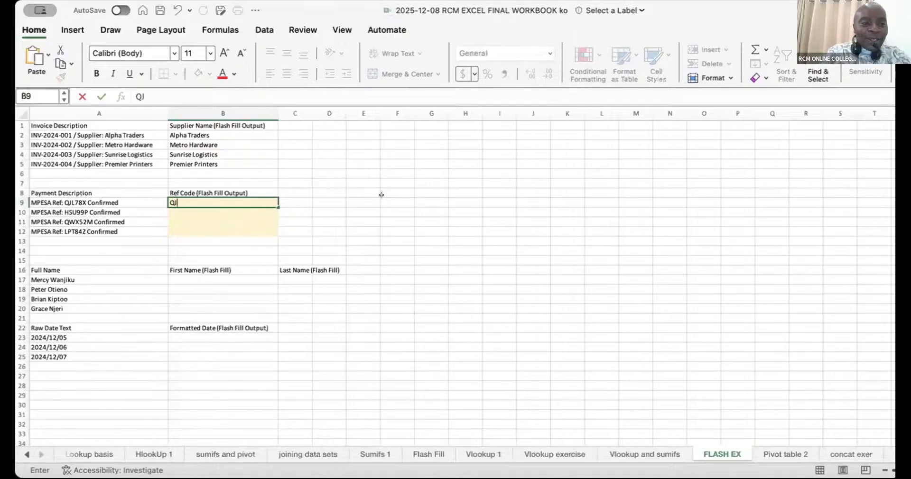
text(L)
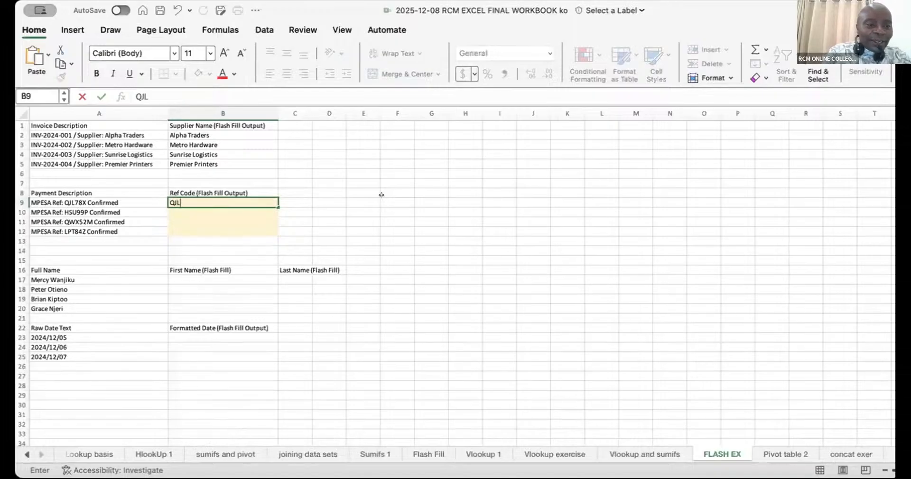
text(78)
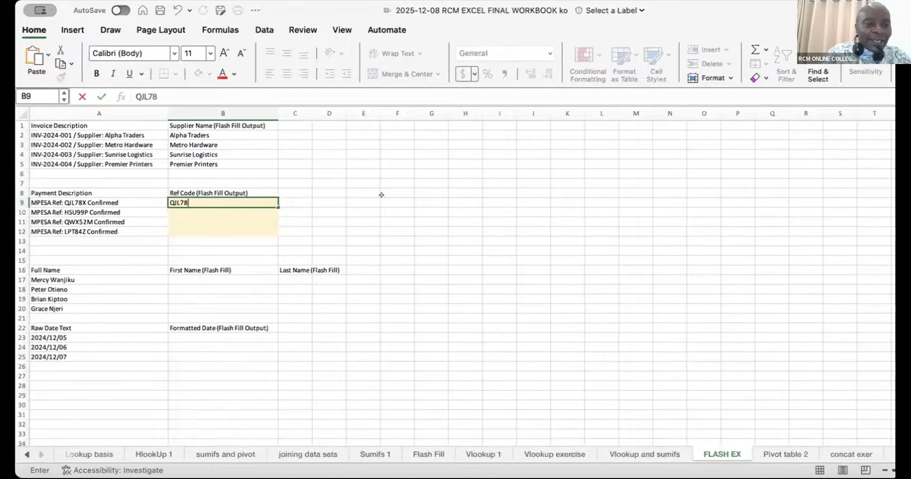
text(X)
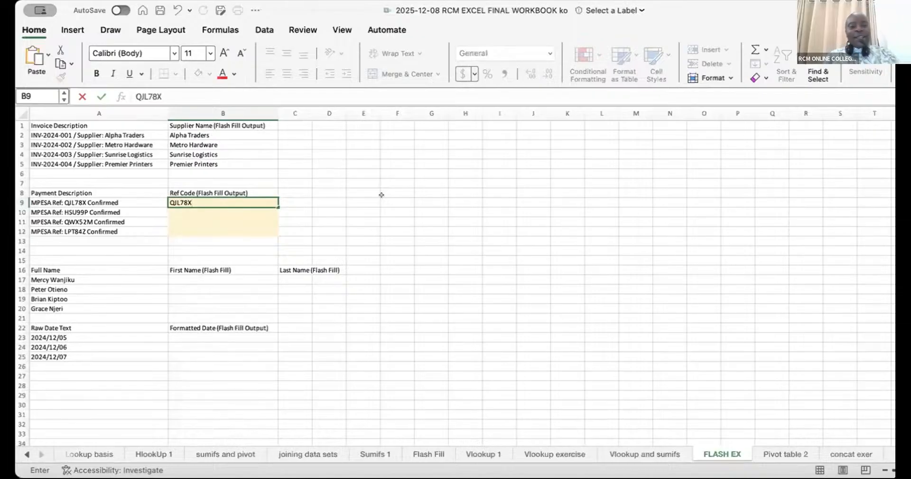
key(ctrl+Return)
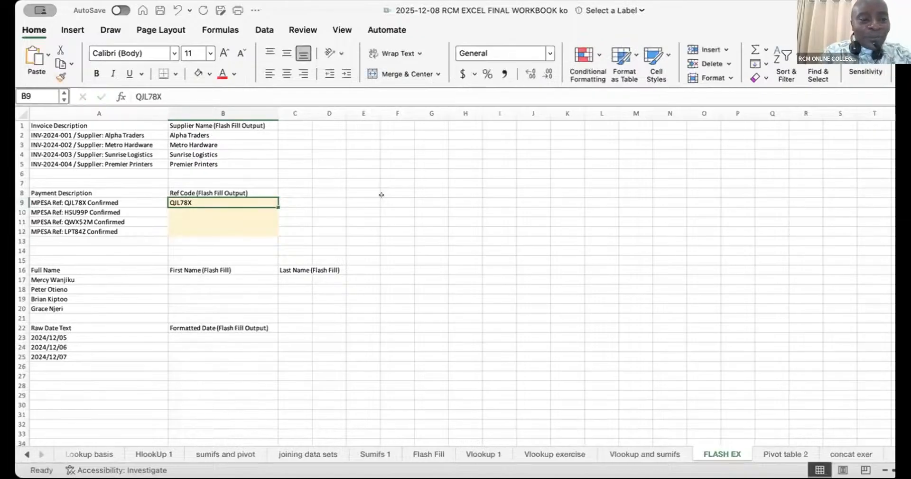
key(ctrl+e)
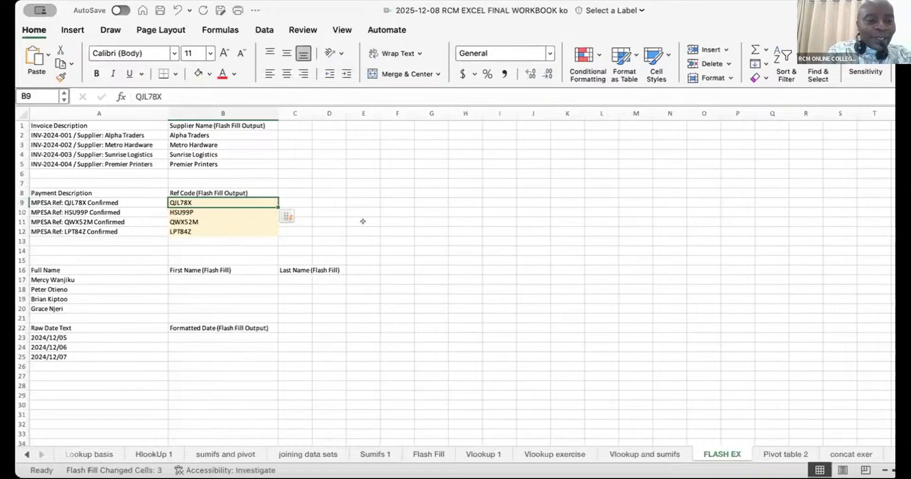
click(228, 217)
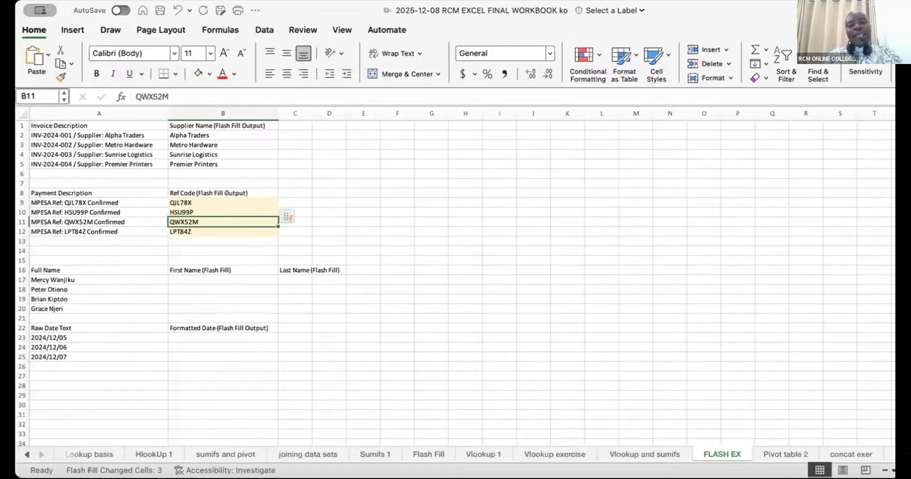
click(226, 198)
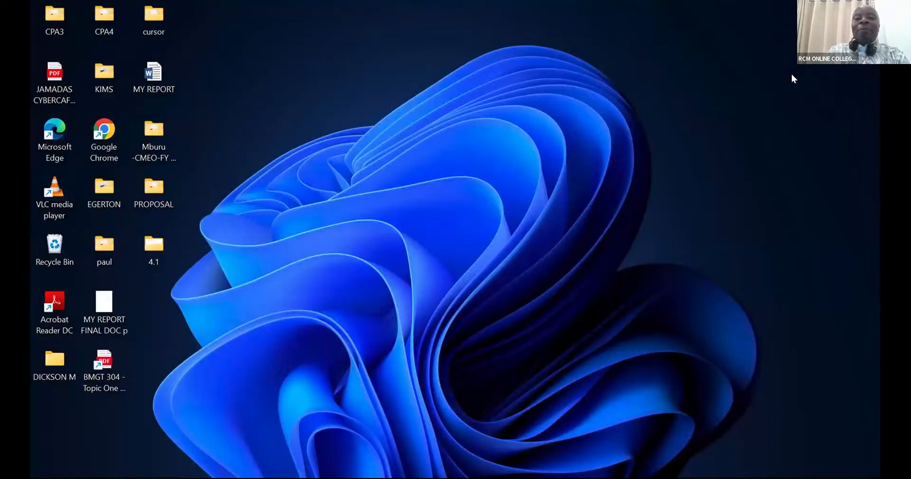
Switch to File Explorer and open RCM EXCEL FINAL WORKBOOK from the Downloads folder
double_click(155, 139)
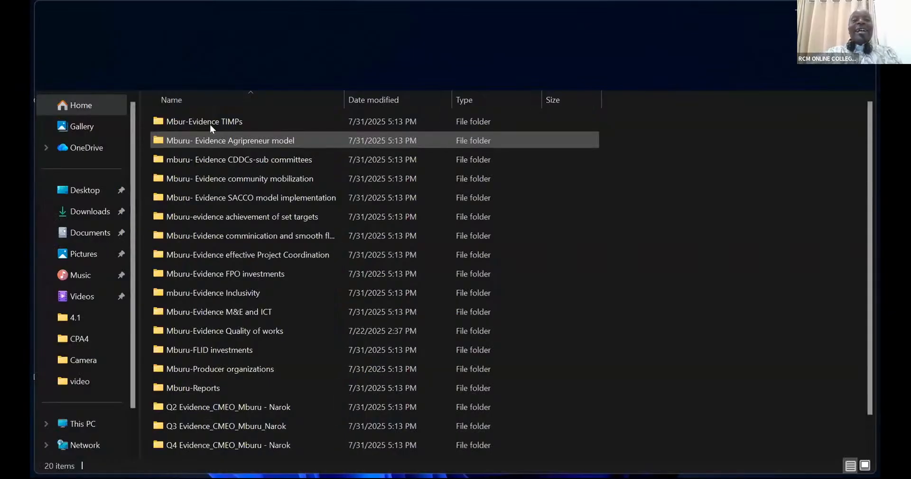
click(89, 211)
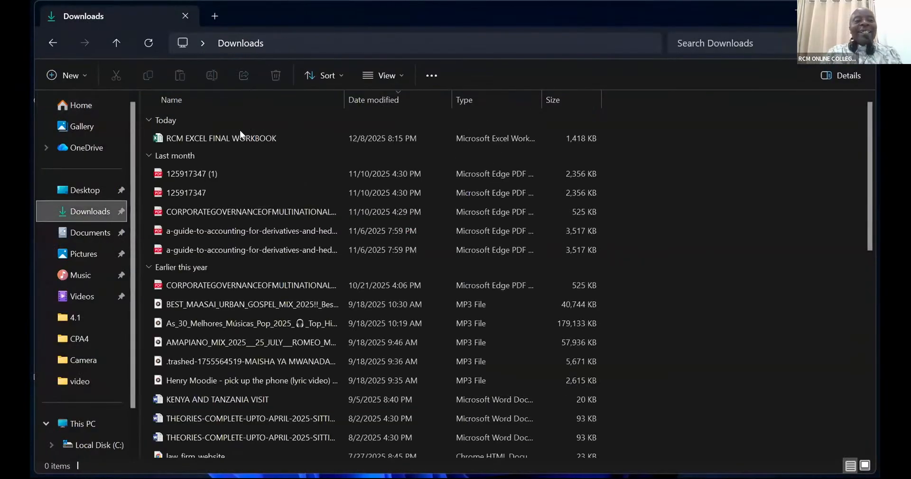
double_click(240, 137)
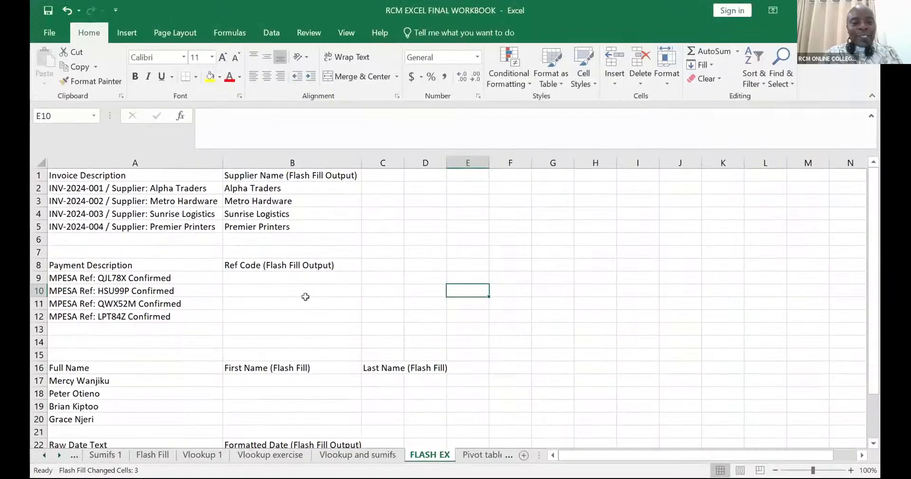
Enter the first name from A17 in B17 as the First Name example
click(276, 269)
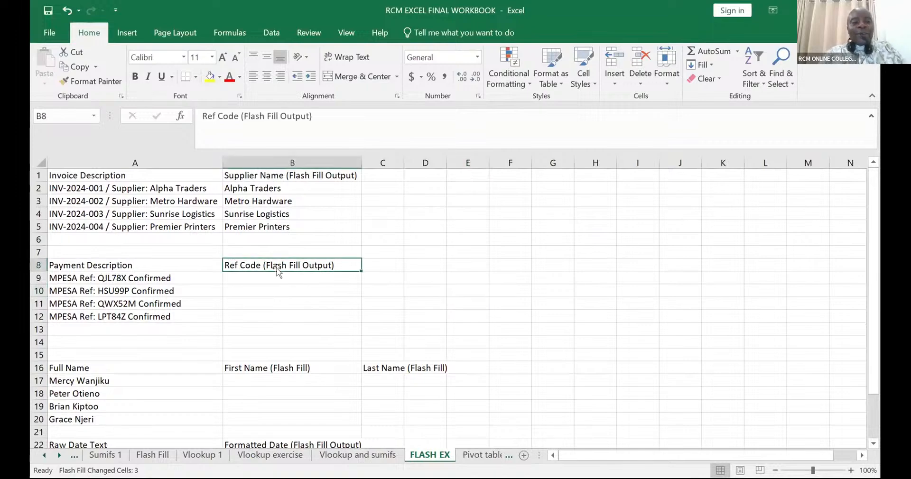
click(271, 369)
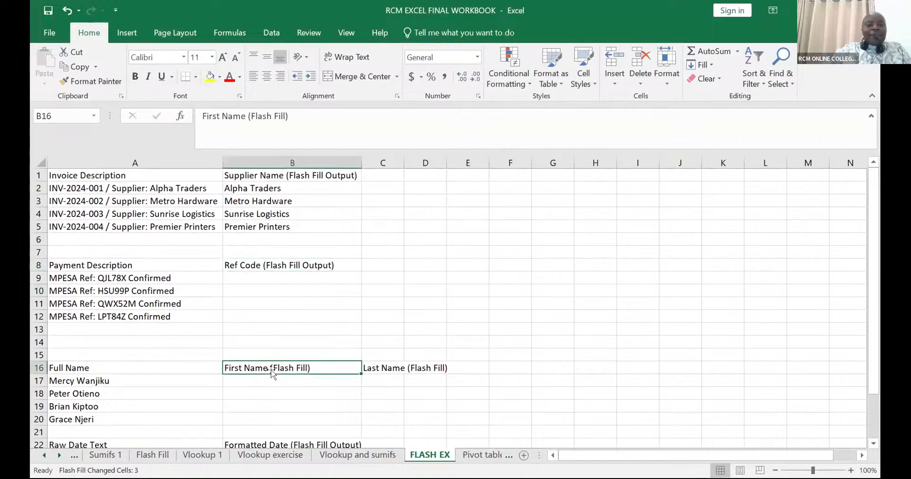
click(272, 376)
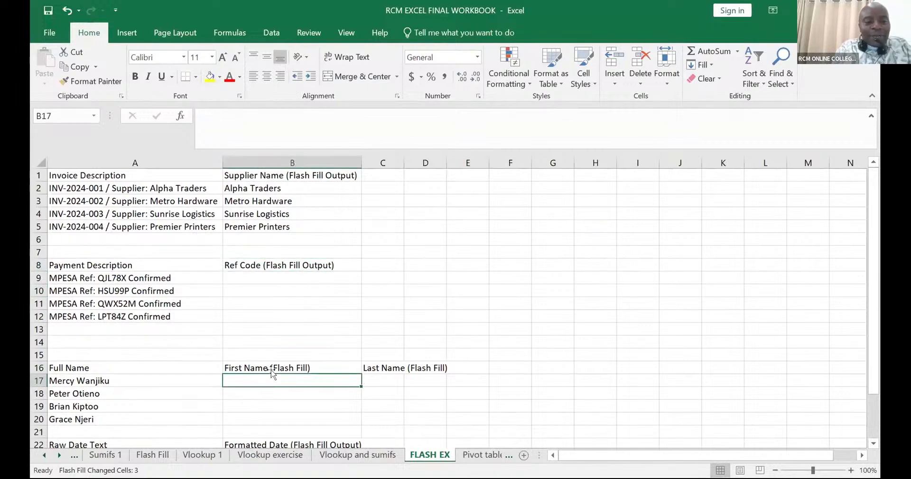
text(Me)
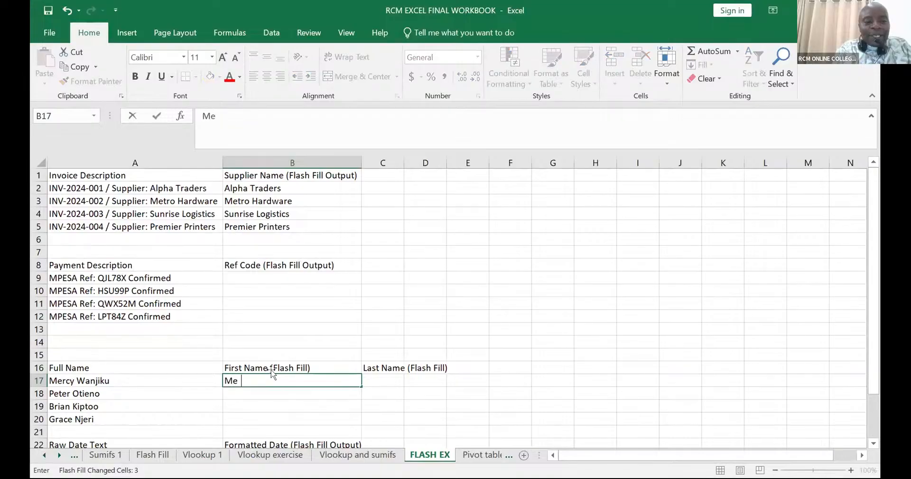
text(rcy)
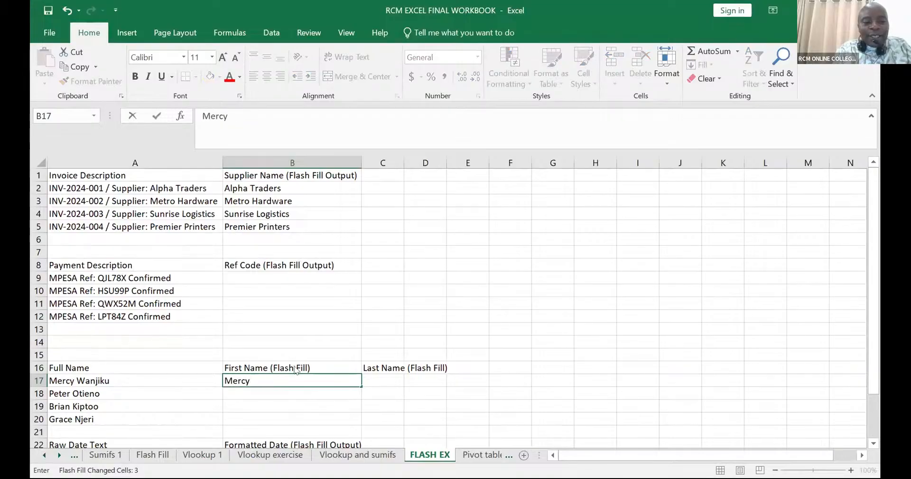
click(330, 316)
click(281, 370)
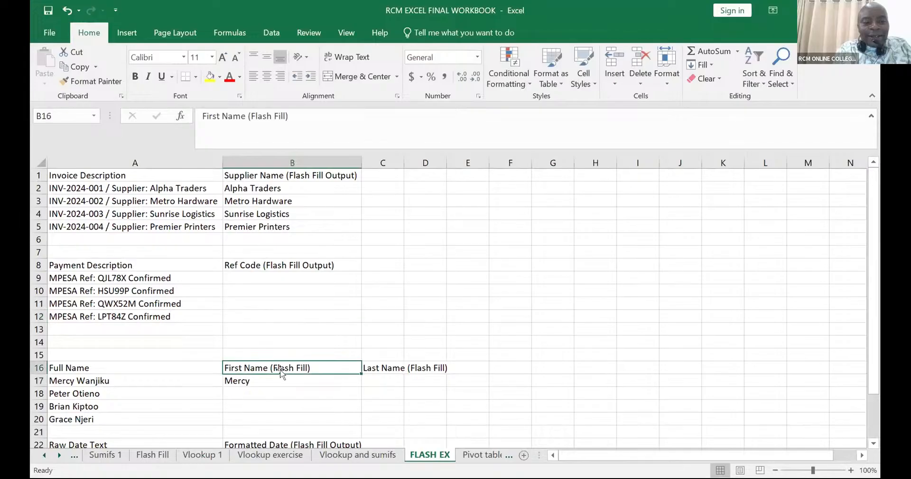
Flash Fill the First Name column from B17 down to B20
click(279, 379)
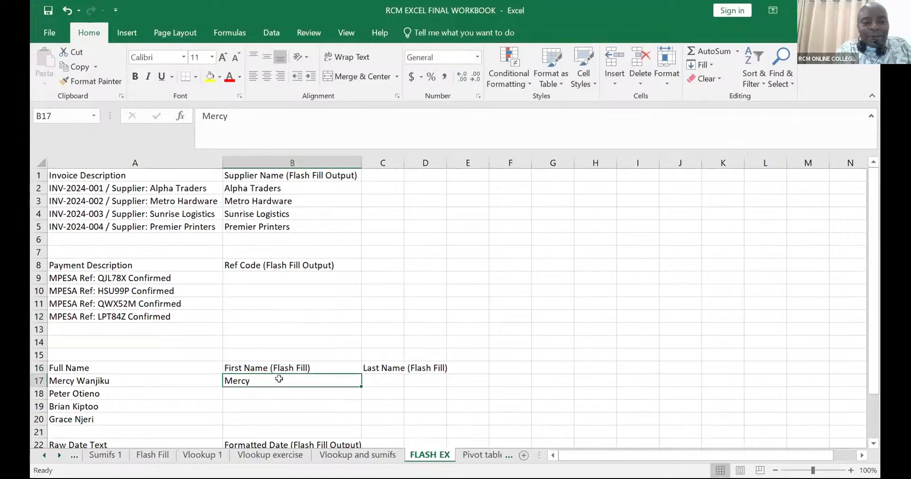
key(ctrl+e)
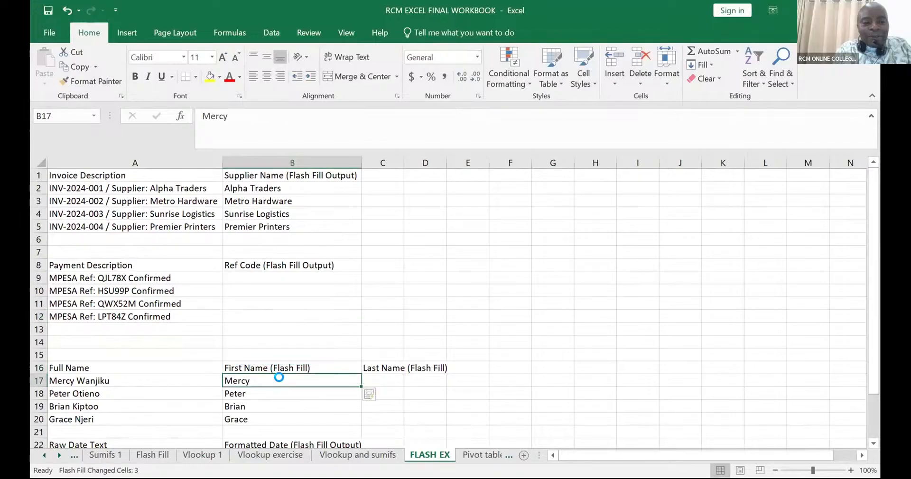
click(391, 318)
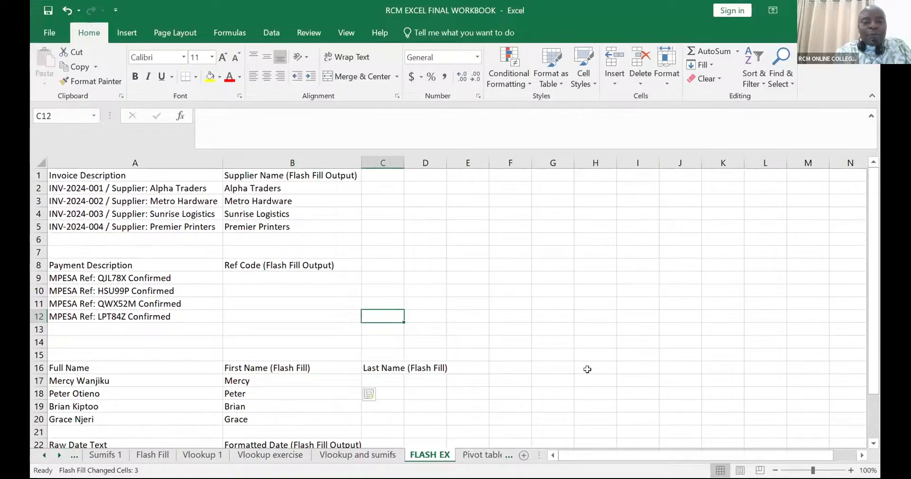
click(588, 370)
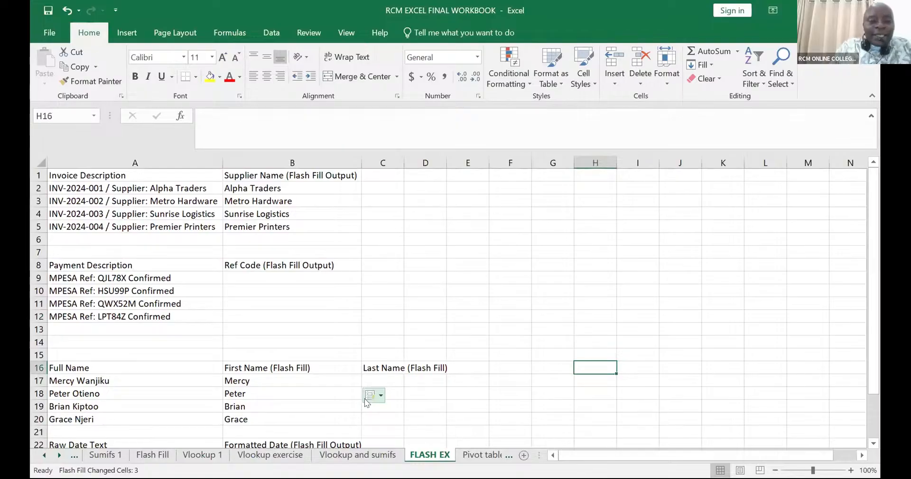
Enter the capitalized last name from A17 in C17 as the Last Name example
click(379, 378)
text(w)
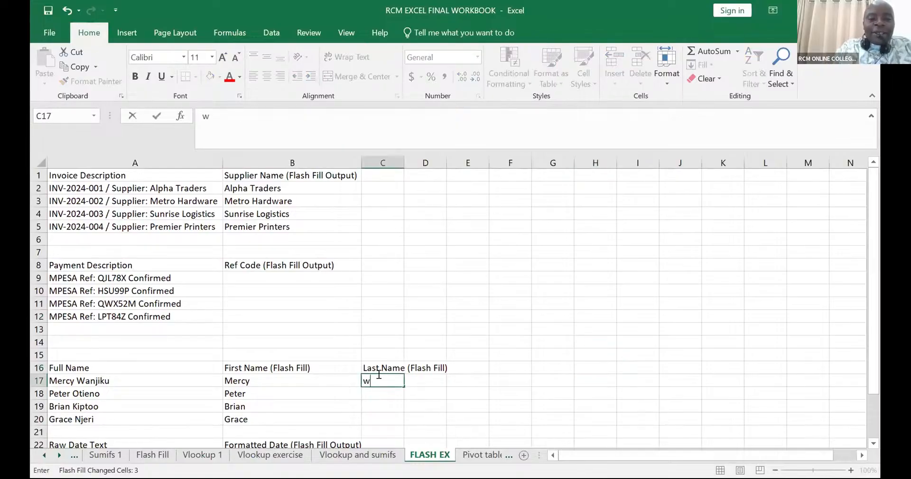
key(BackSpace)
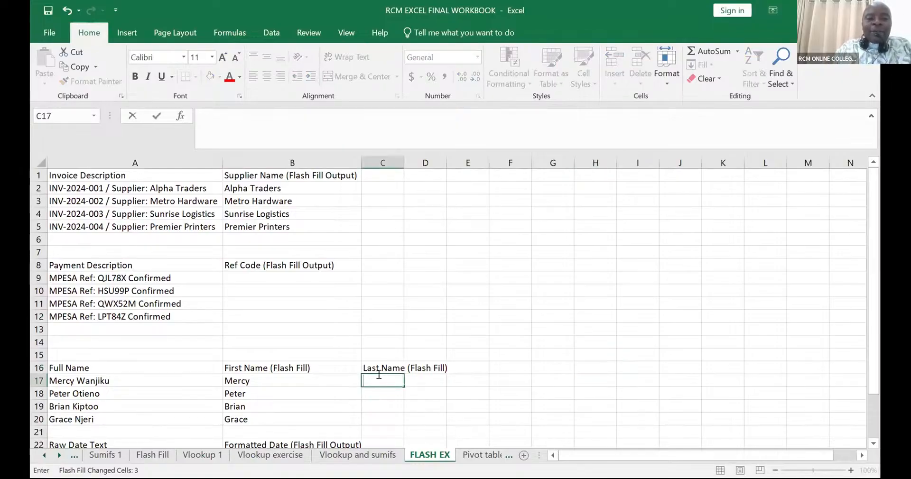
text(Wanjiku)
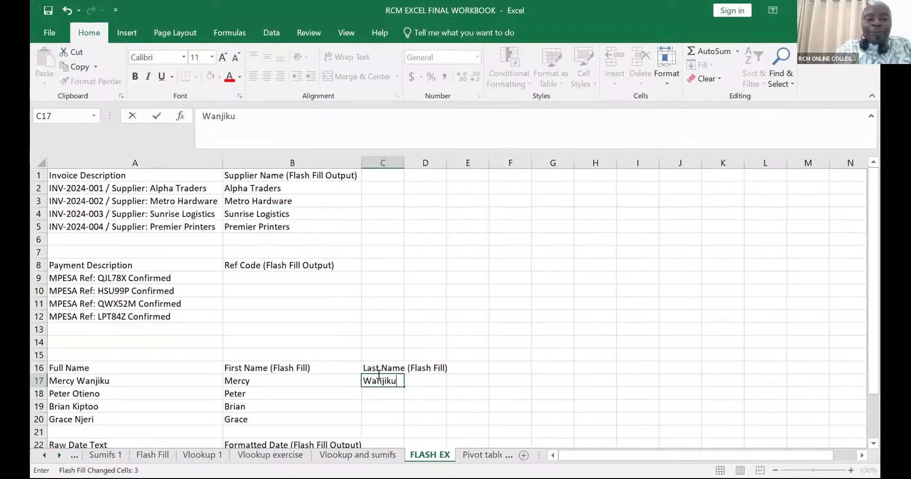
key(Return)
click(373, 372)
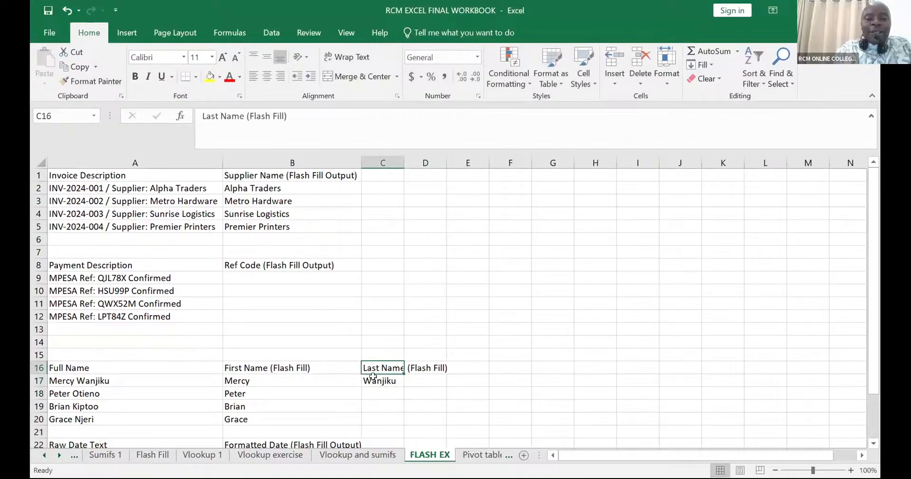
Flash Fill the Last Name column from C17 down to C20
click(374, 380)
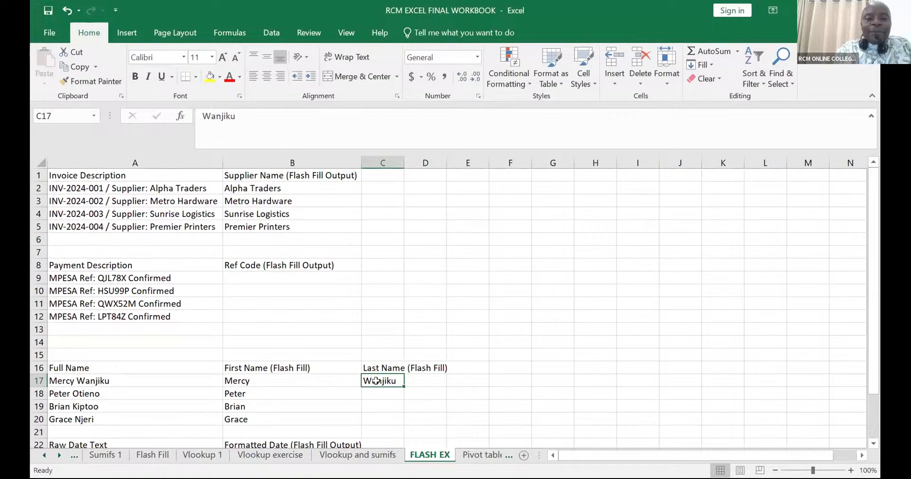
key(ctrl+e)
click(434, 383)
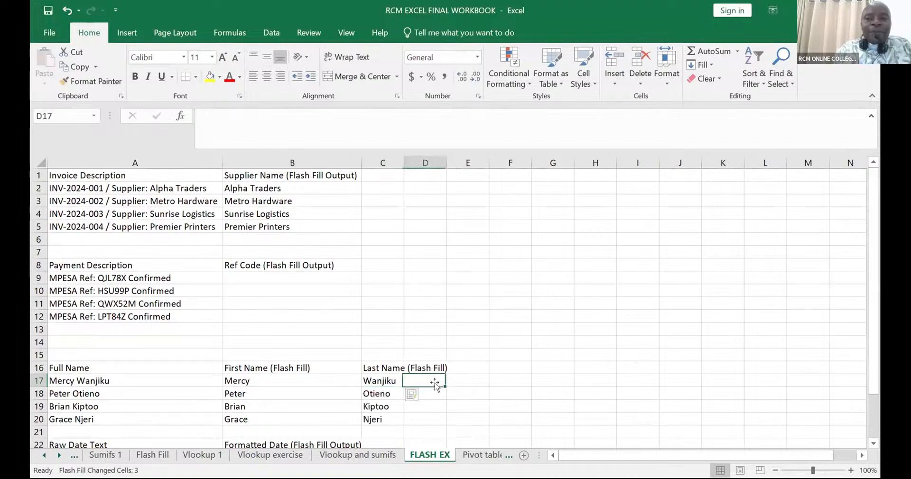
click(492, 378)
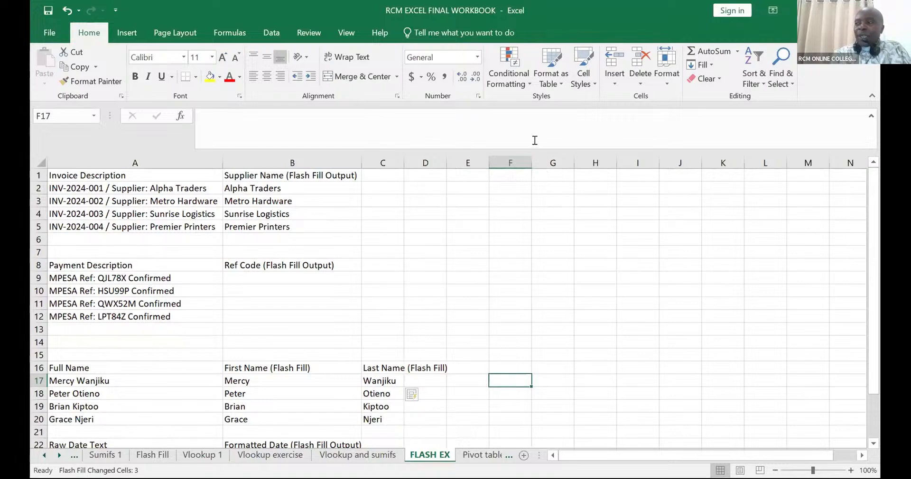
click(553, 209)
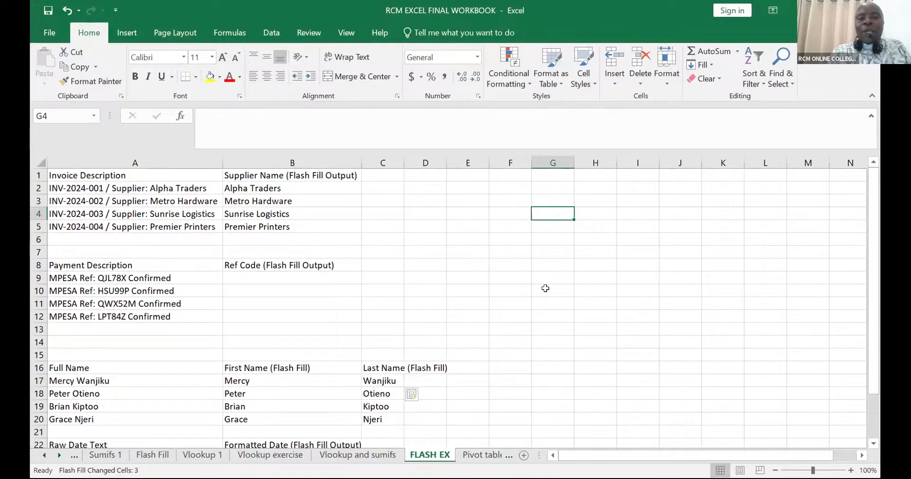
scroll(544, 268, down, 1)
scroll(546, 288, down, 1)
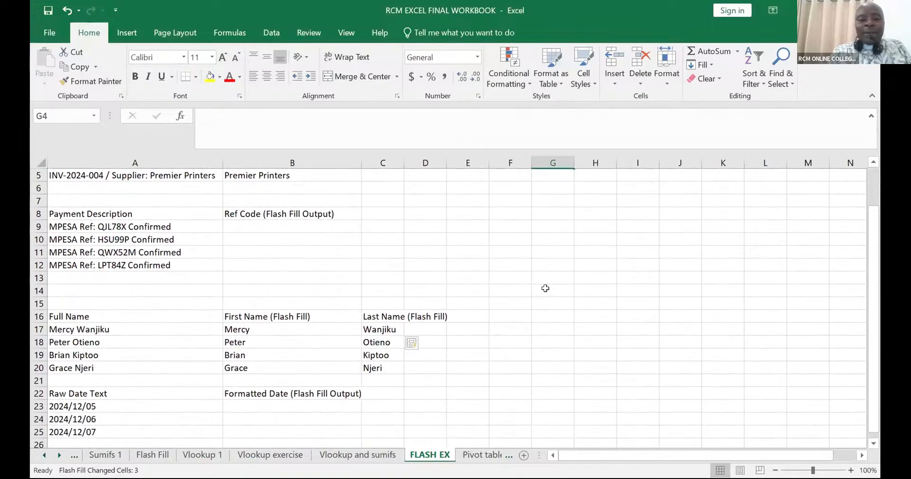
scroll(545, 288, down, 1)
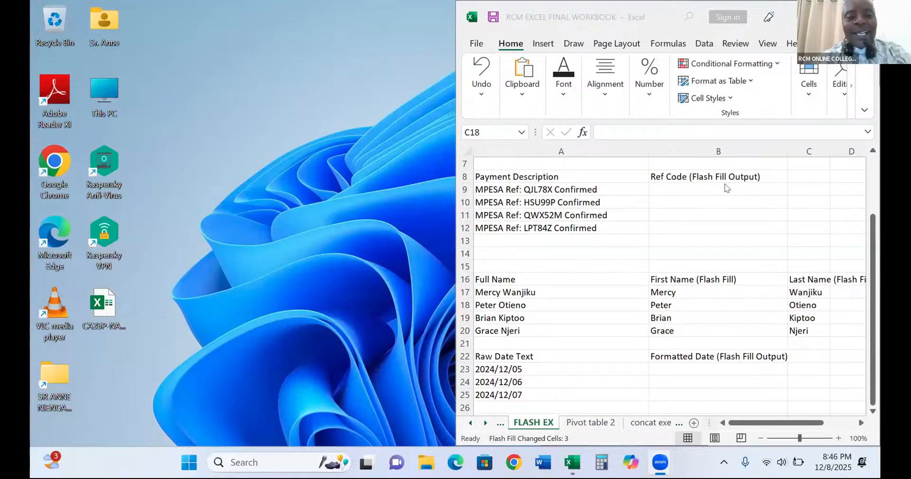
Enter 05/12/2024 in B23 as the Formatted Date example and Flash Fill the column down to B25
click(729, 241)
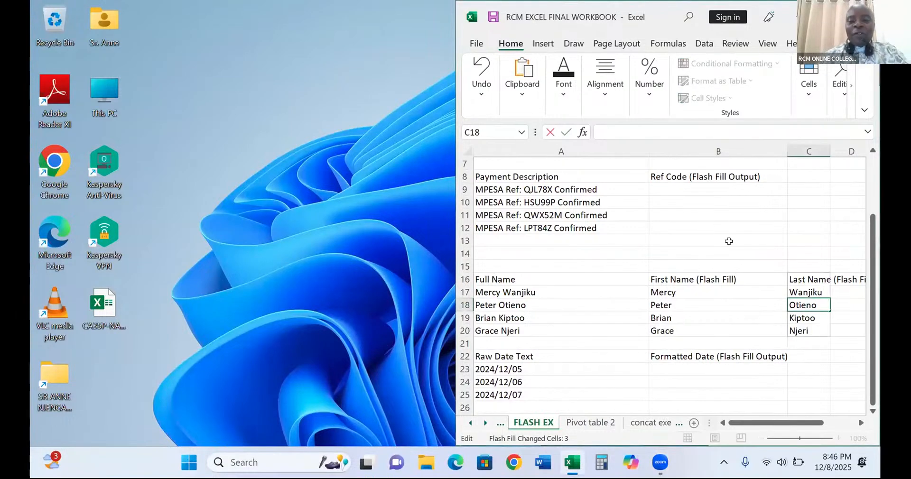
scroll(667, 335, down, 1)
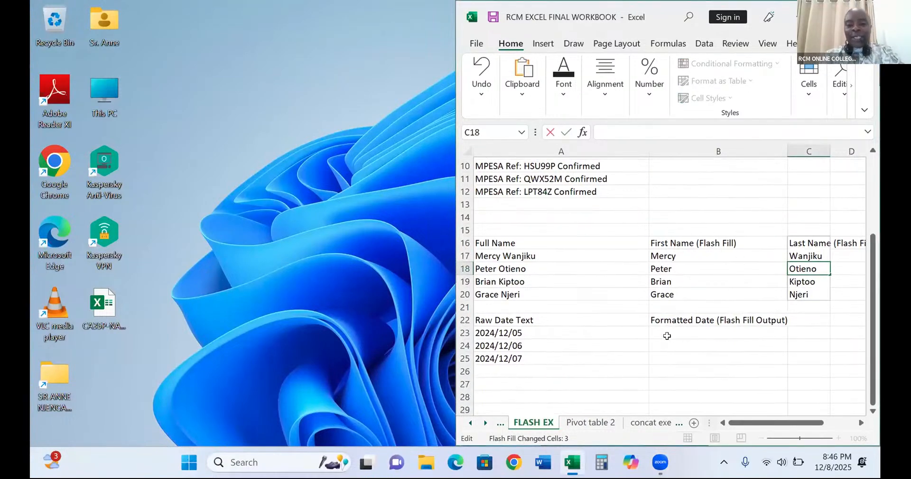
click(665, 330)
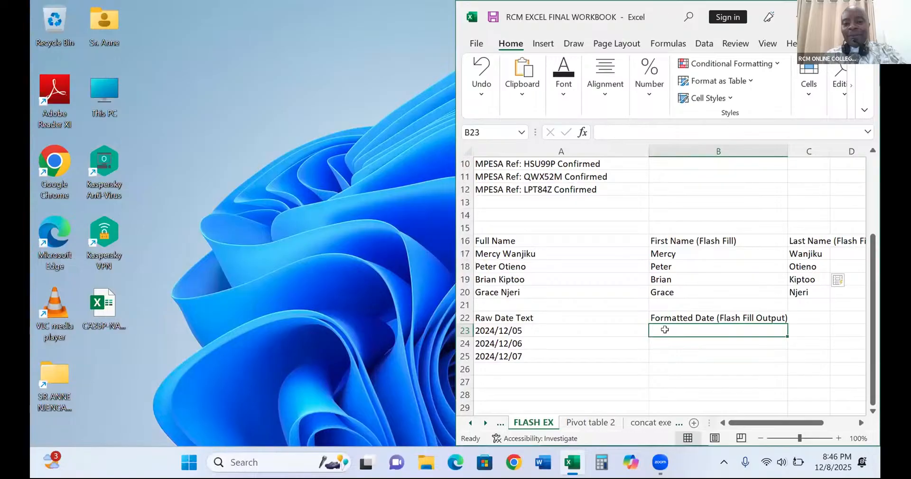
text(0)
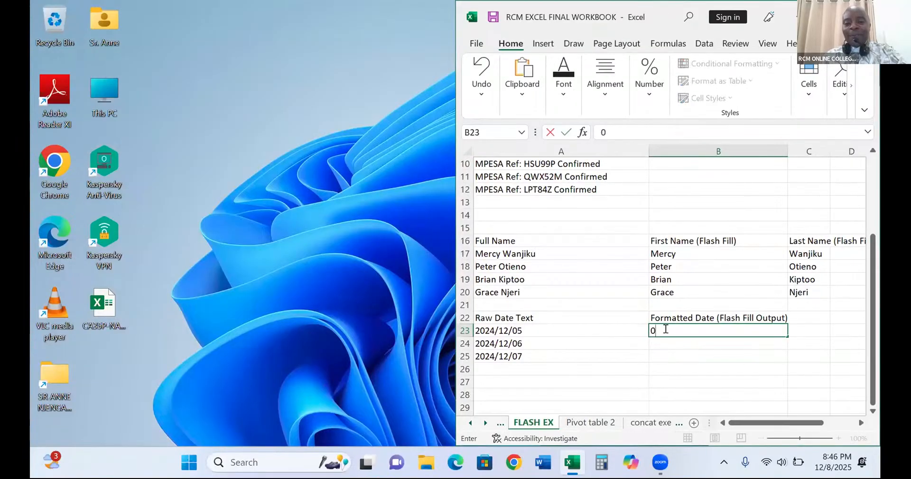
text(5/)
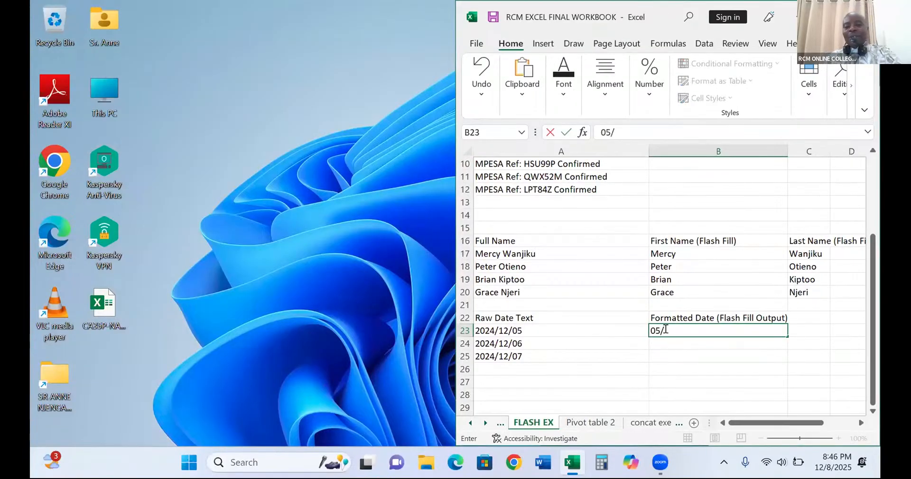
text(12/)
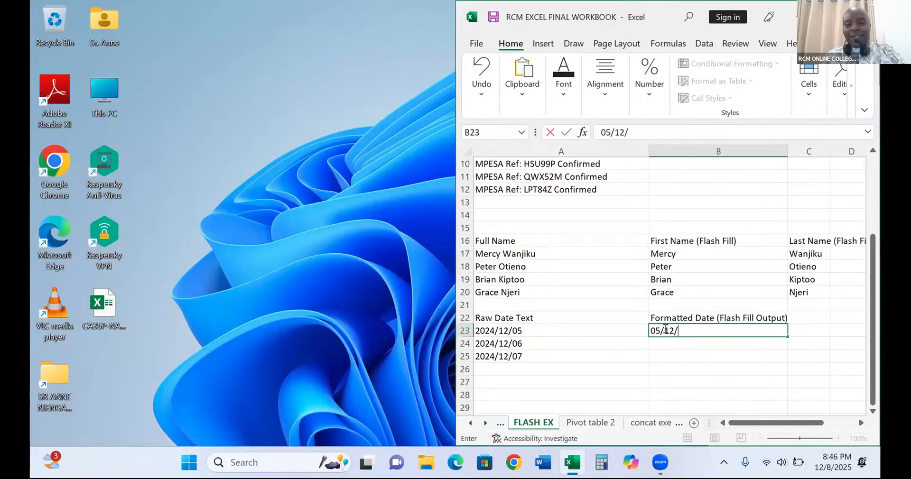
text(2)
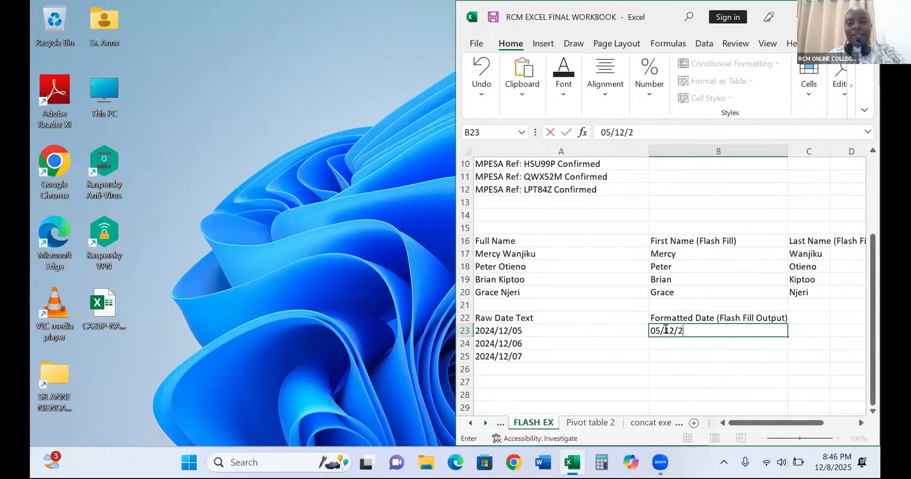
text(024)
key(Return)
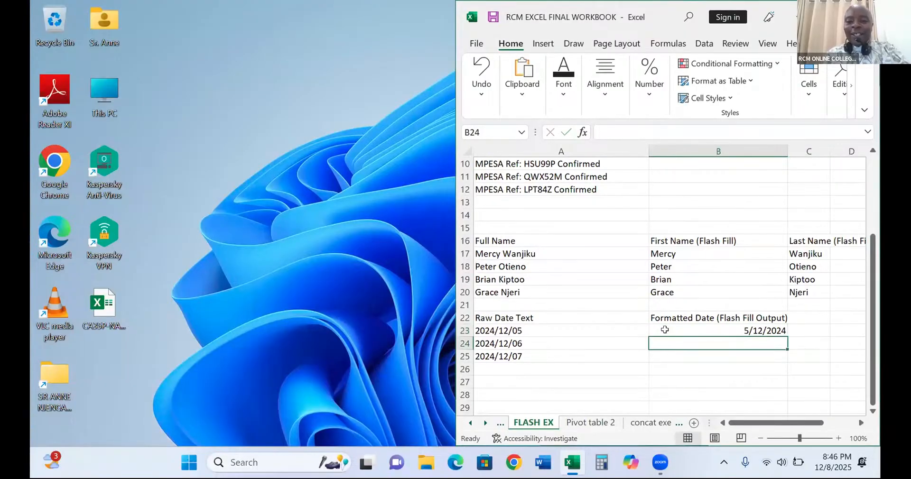
key(ctrl+e)
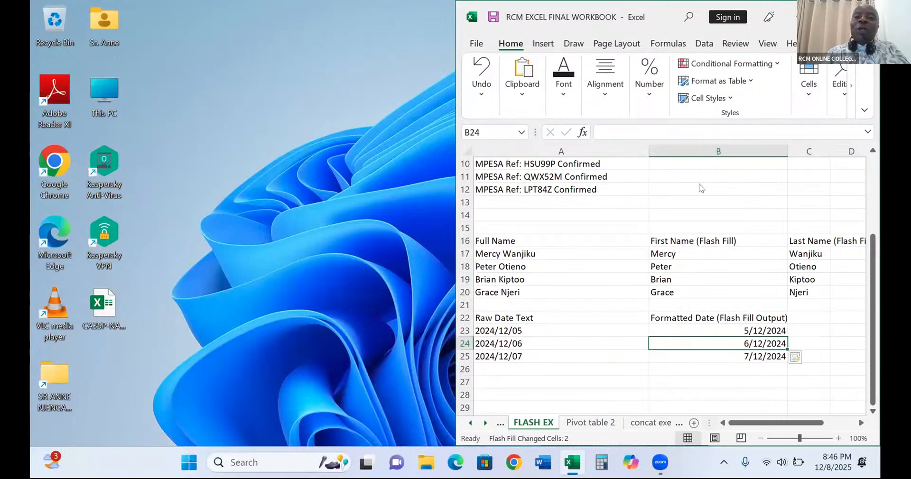
Clear the First Name example from B17
click(813, 79)
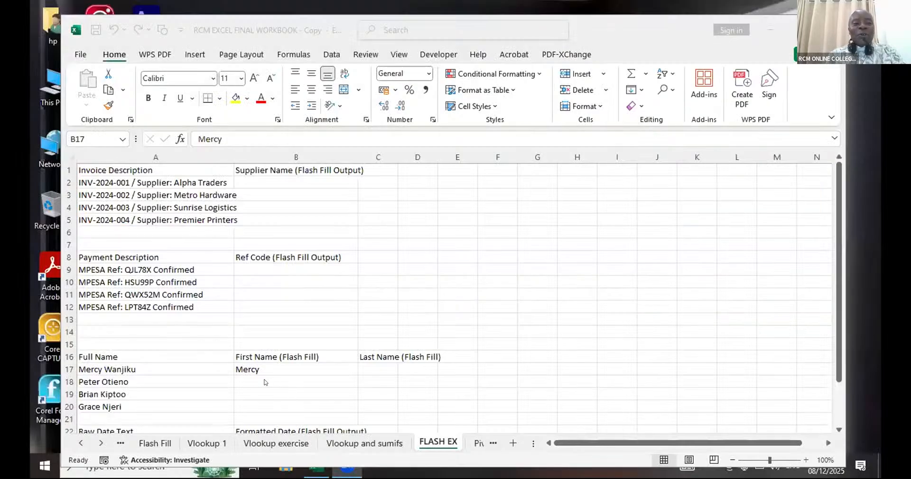
click(253, 369)
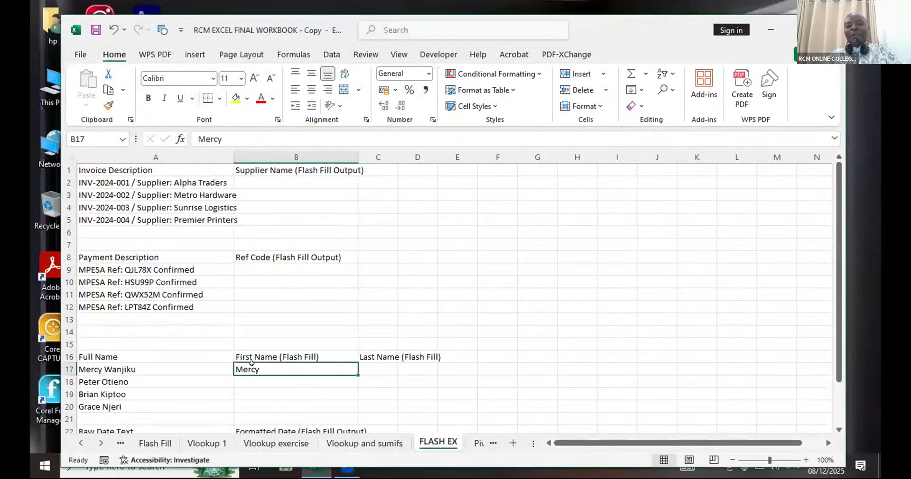
key(BackSpace)
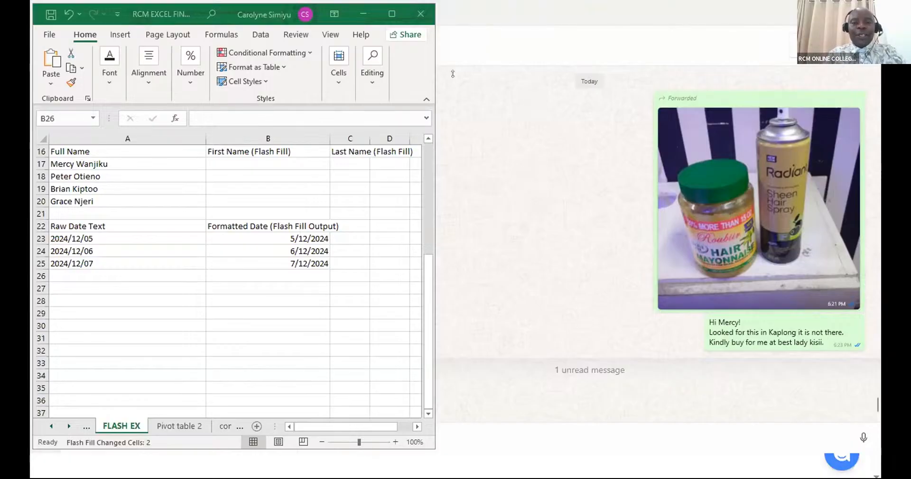
Clear the formatted dates in B23:B25
click(291, 237)
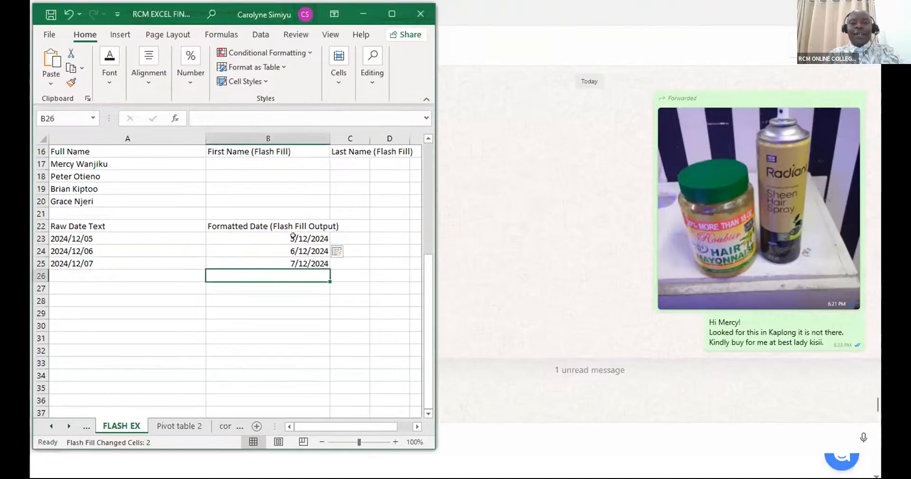
drag(293, 237, 294, 257)
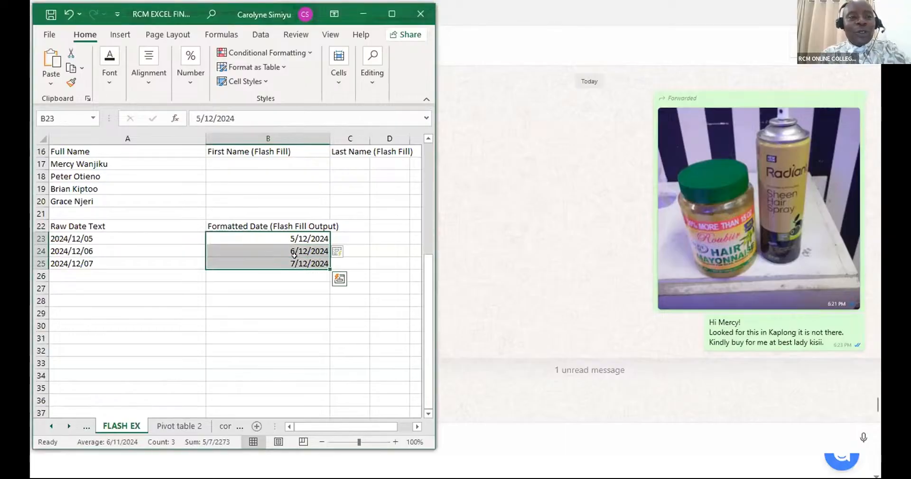
key(ctrl+z)
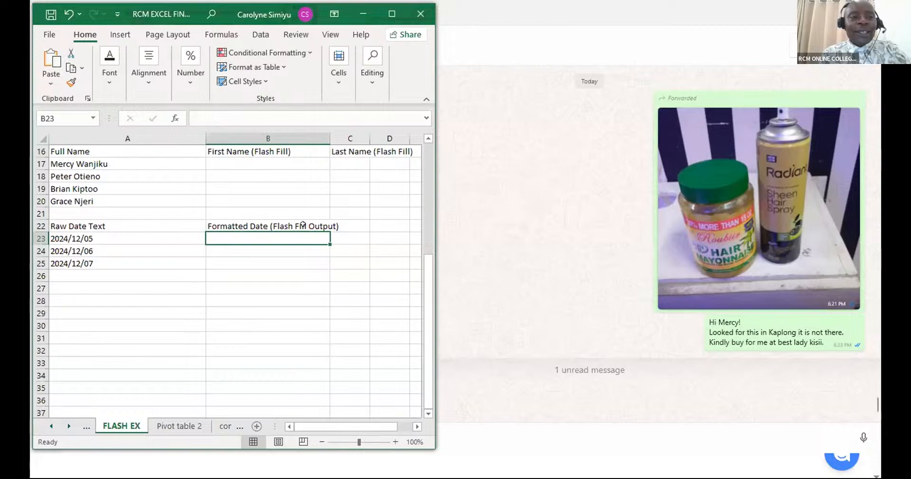
Re-enter 05/12/2024 in B23 and Flash Fill the remaining formatted dates through B25
text(05)
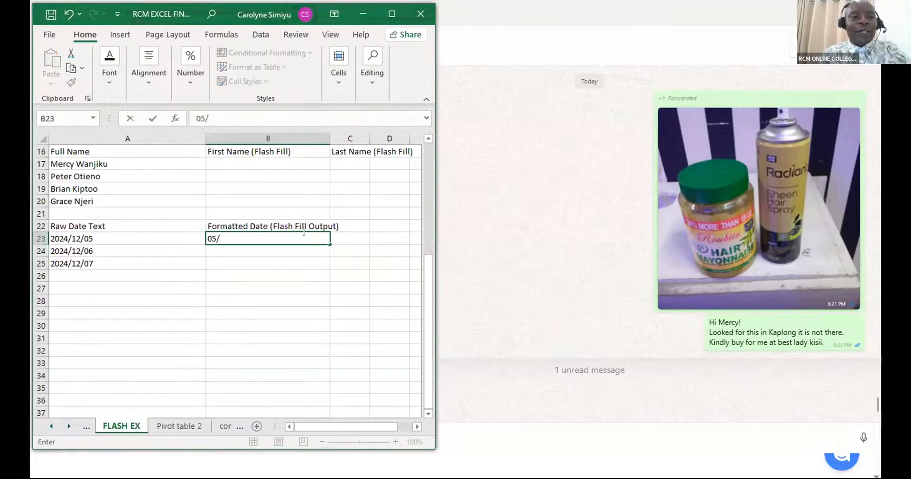
text(/12)
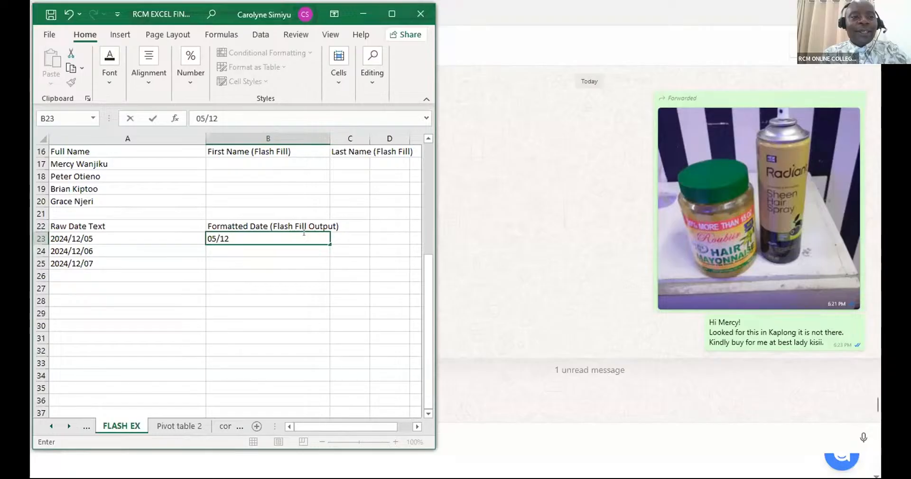
text(/)
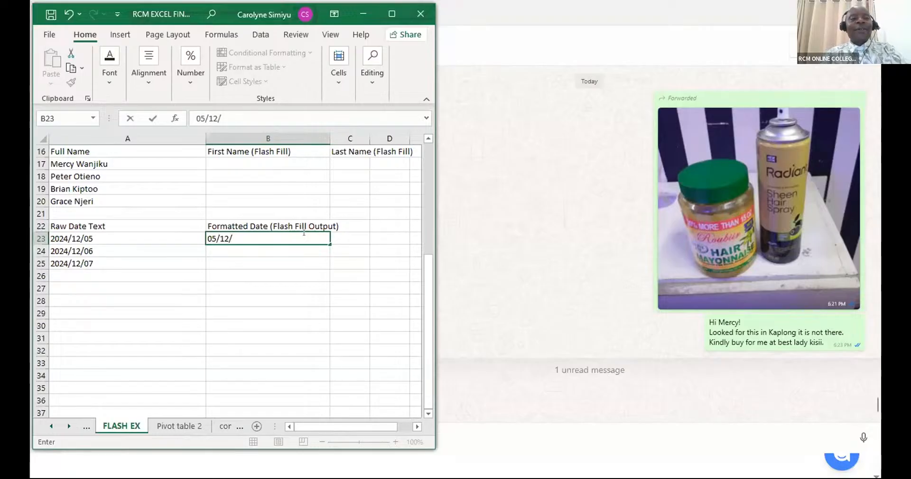
text(2024)
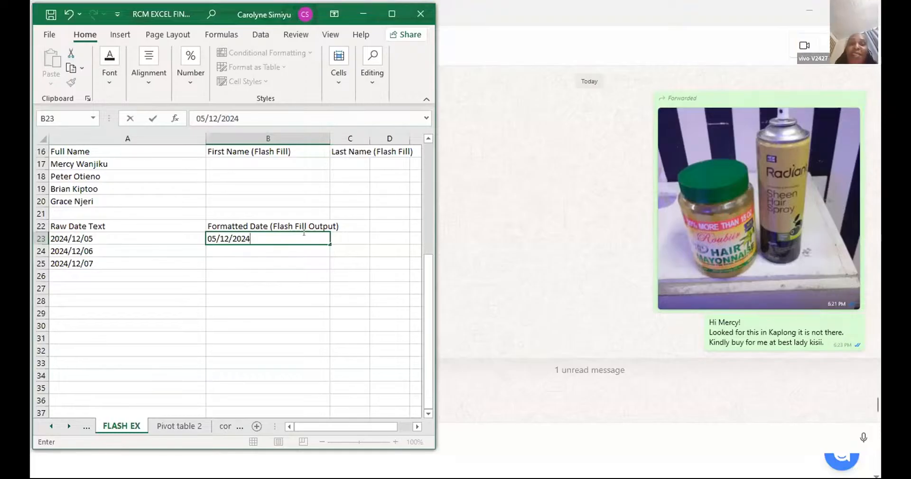
key(ctrl+Return)
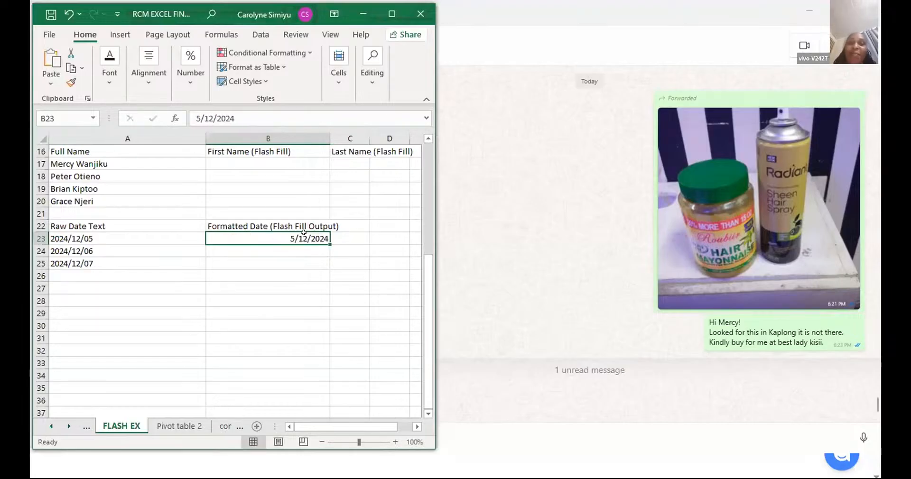
key(ctrl+e)
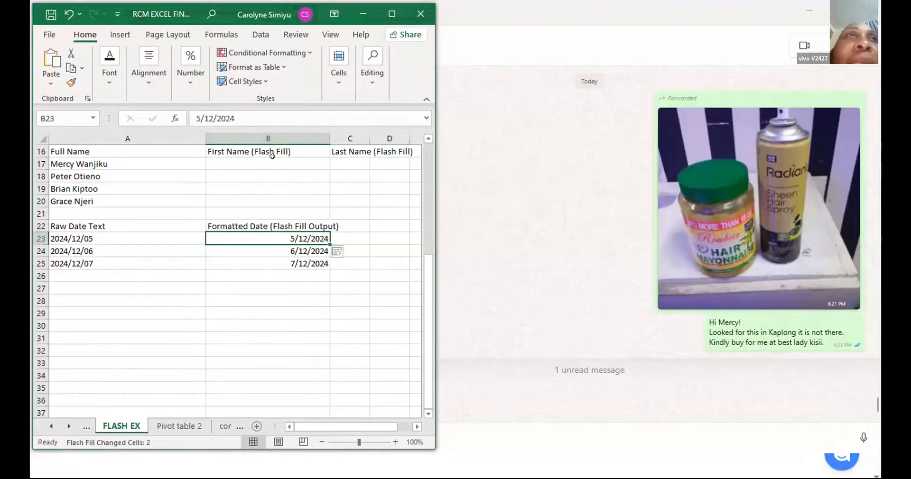
Enter the first name from A17 in B17 as the First Name example, with only its initial letter capitalized
click(282, 166)
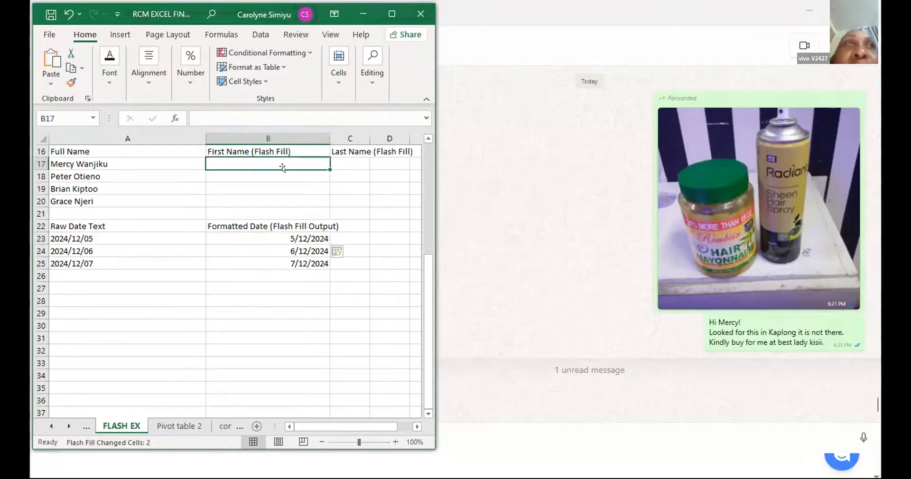
scroll(285, 173, up, 3)
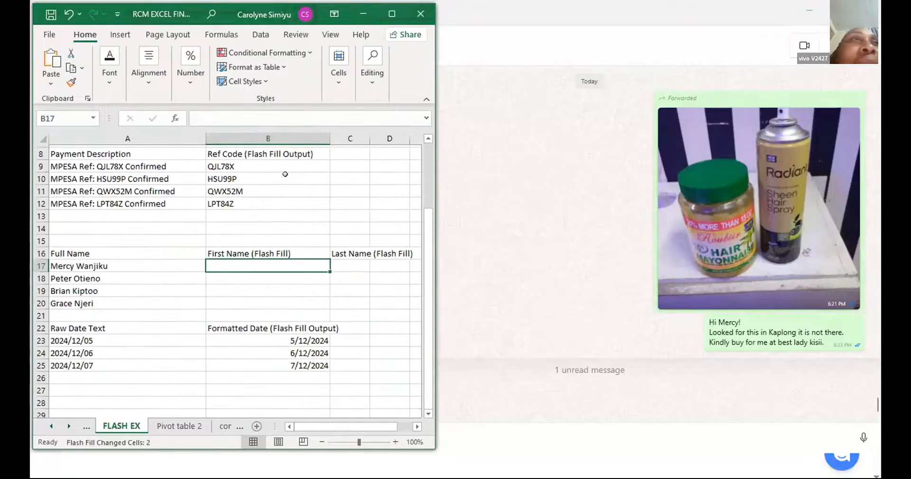
scroll(285, 173, down, 2)
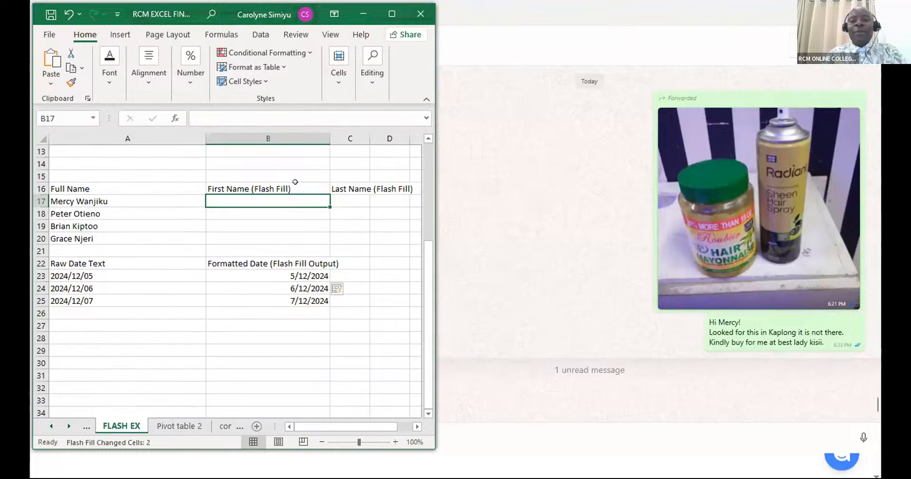
text(m)
key(BackSpace)
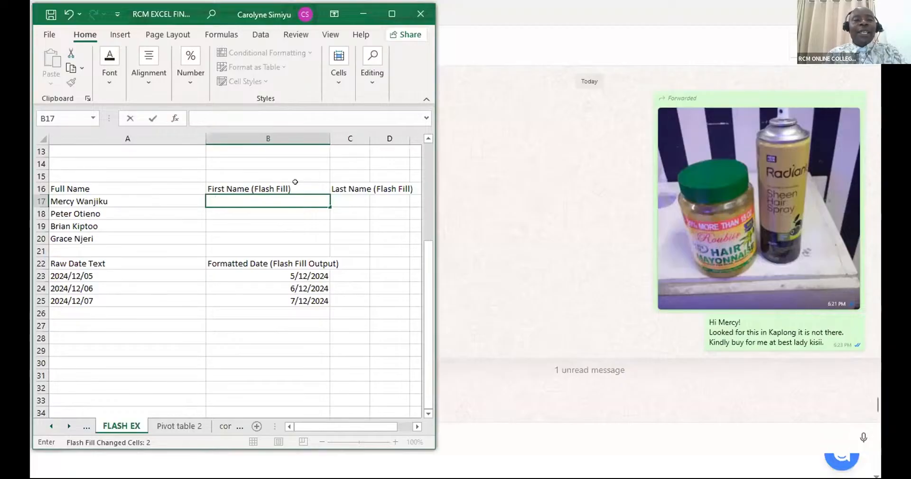
text(m)
key(BackSpace)
text(M)
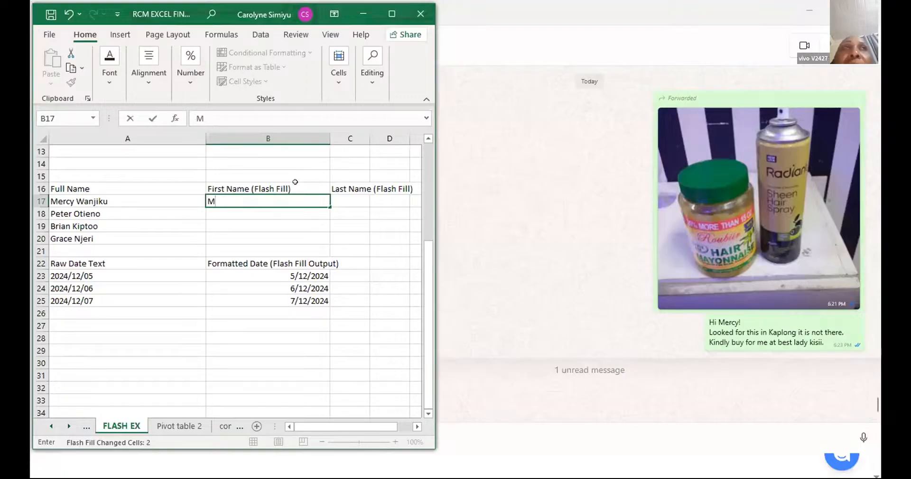
text(ERCY)
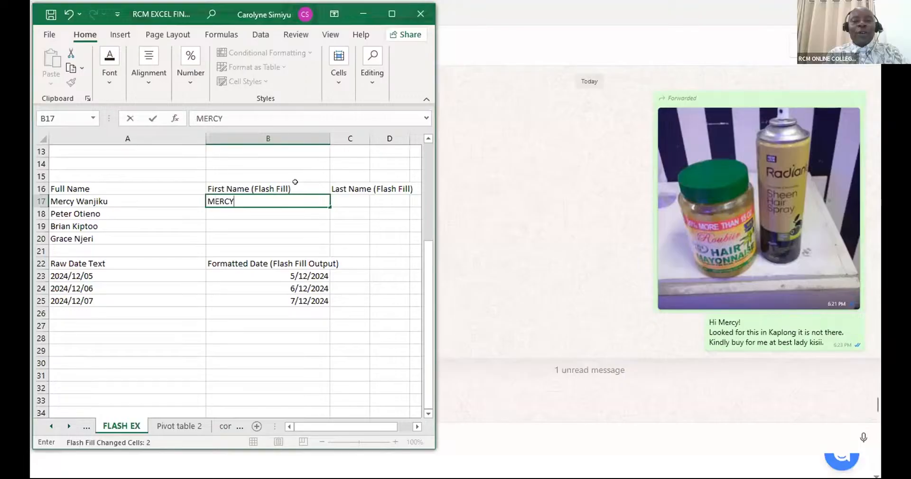
key(BackSpace)
key(BackSpace)
key(BackSpace)
key(BackSpace)
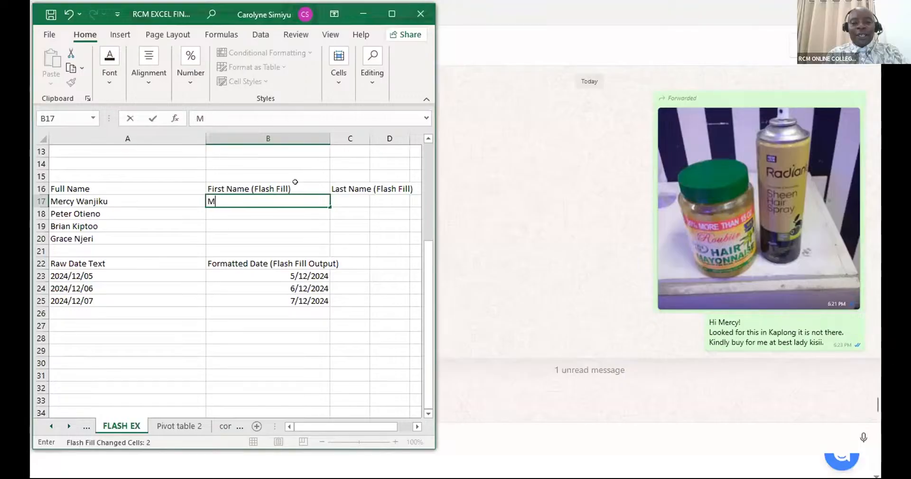
text(ercy)
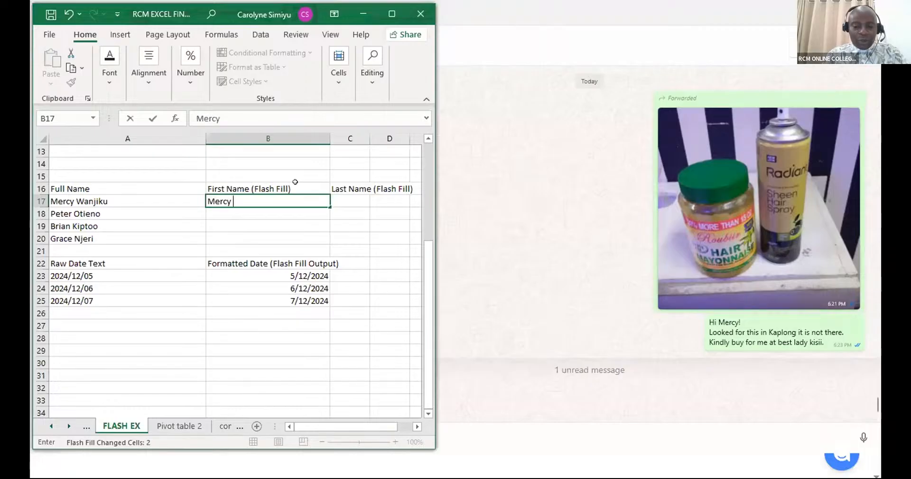
text( Wa)
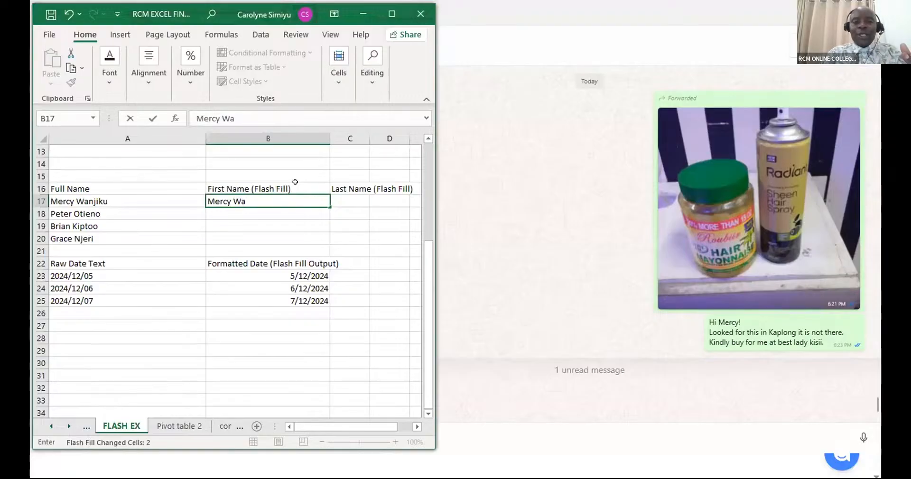
key(BackSpace)
key(BackSpace)
key(BackSpace)
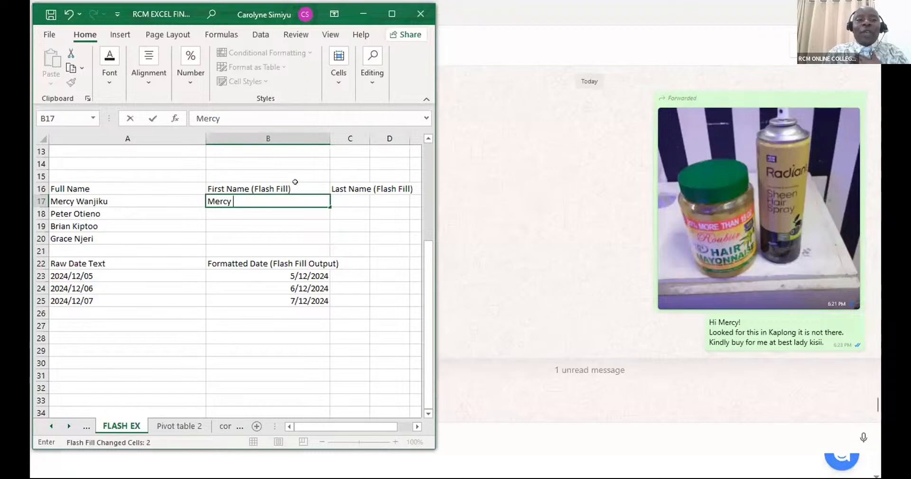
key(ctrl+Return)
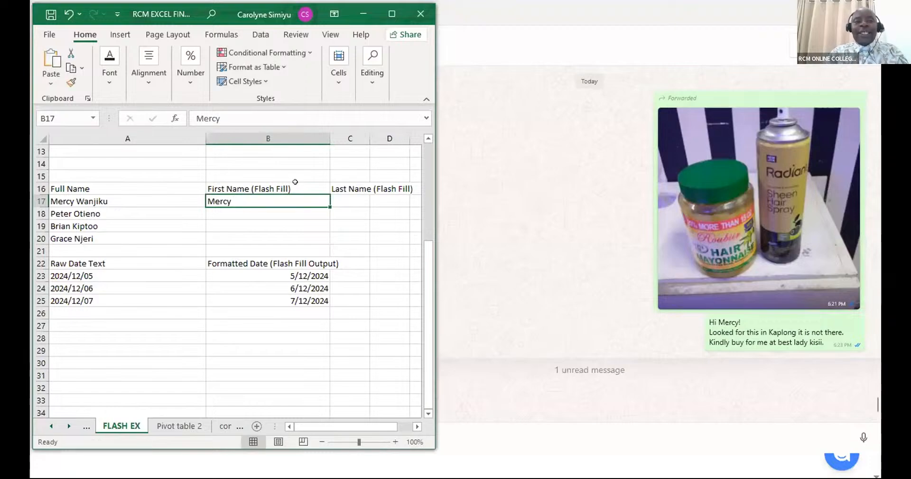
Flash Fill the first names through B20, and enter the last name from A17 in C17 and Flash Fill it through C20
key(ctrl+e)
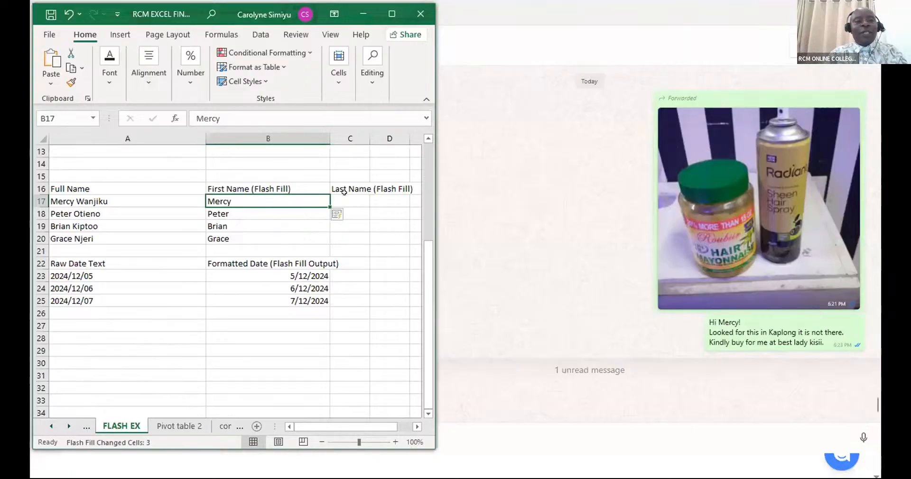
click(347, 200)
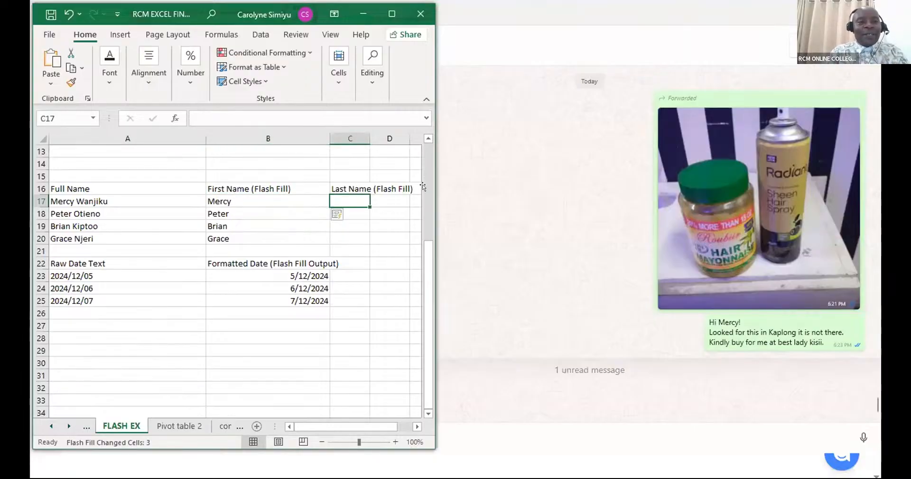
text(W)
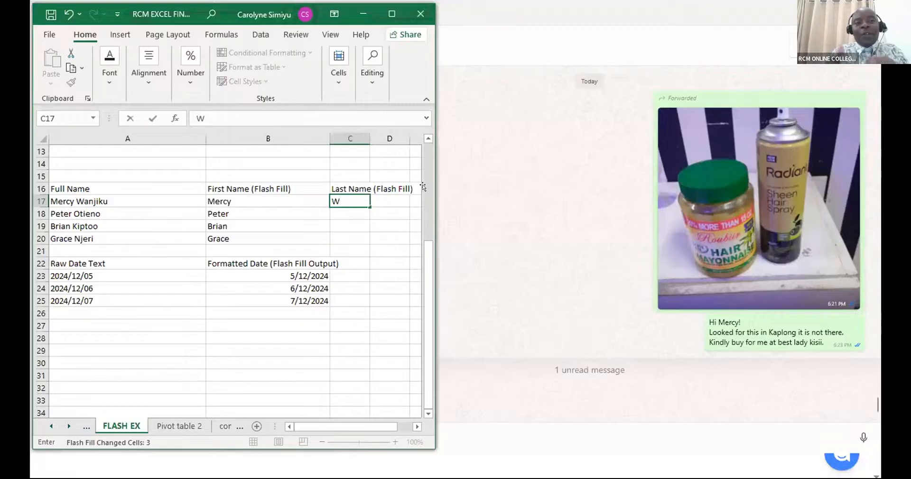
text(anji)
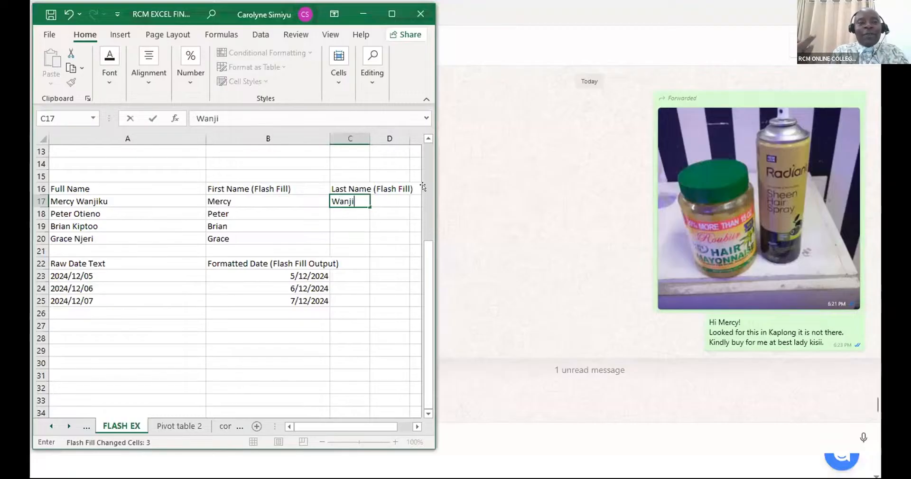
text(ku)
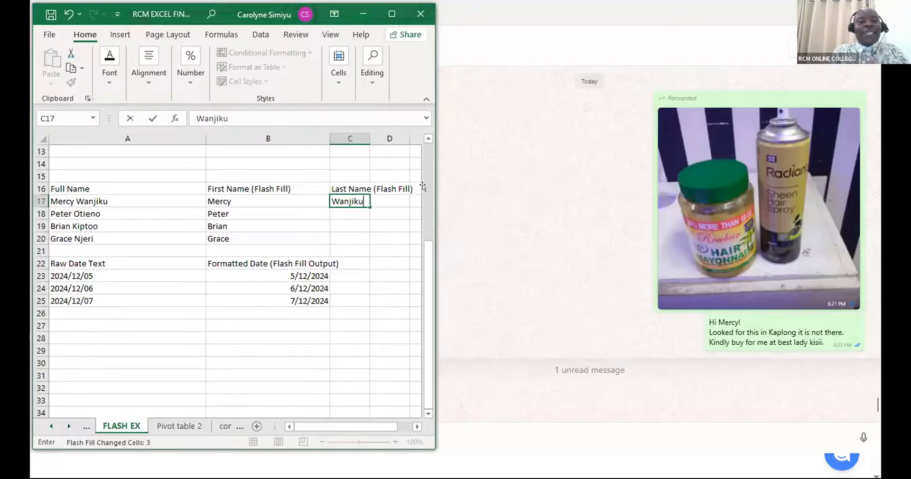
key(ctrl+Return)
key(ctrl+e)
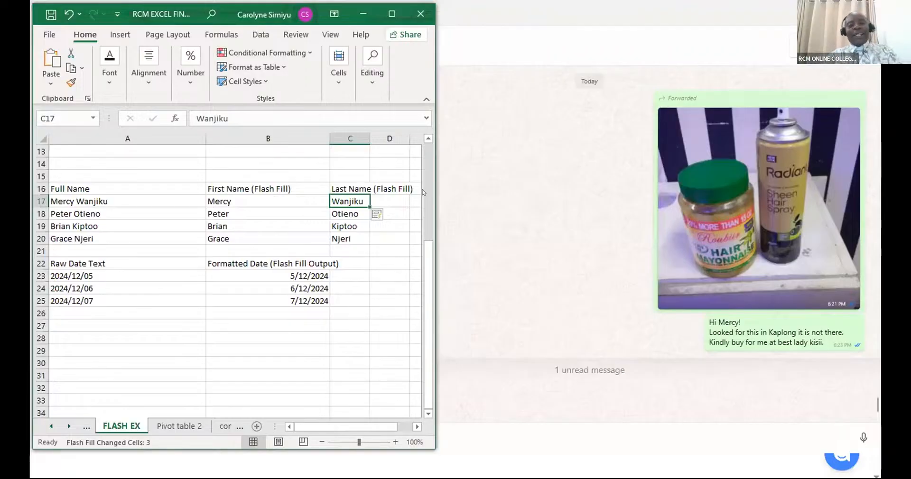
scroll(192, 286, up, 4)
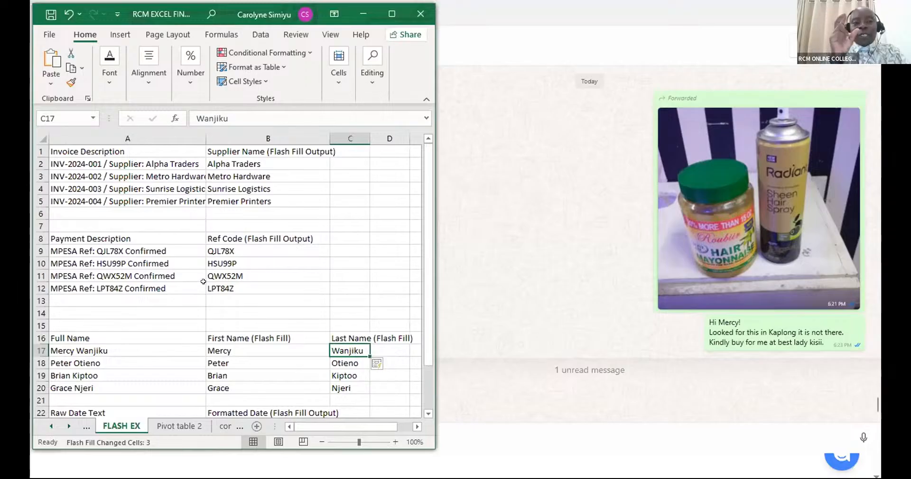
scroll(203, 282, down, 7)
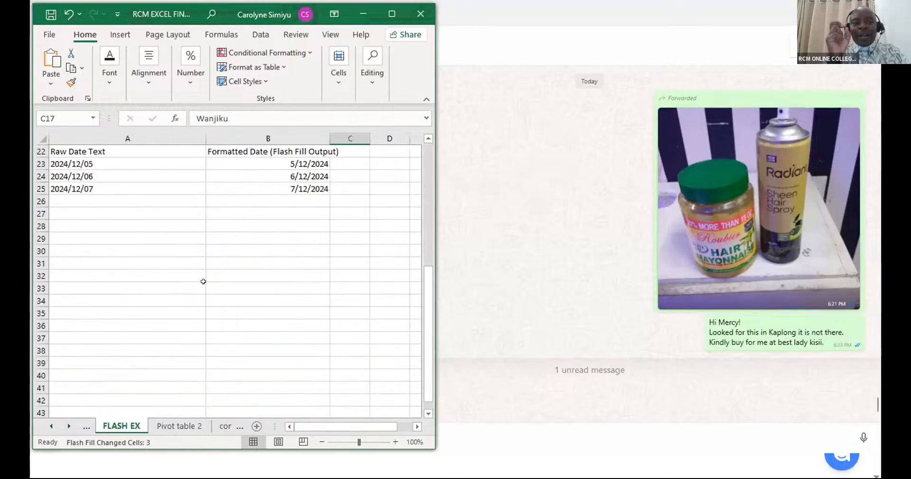
scroll(203, 282, down, 10)
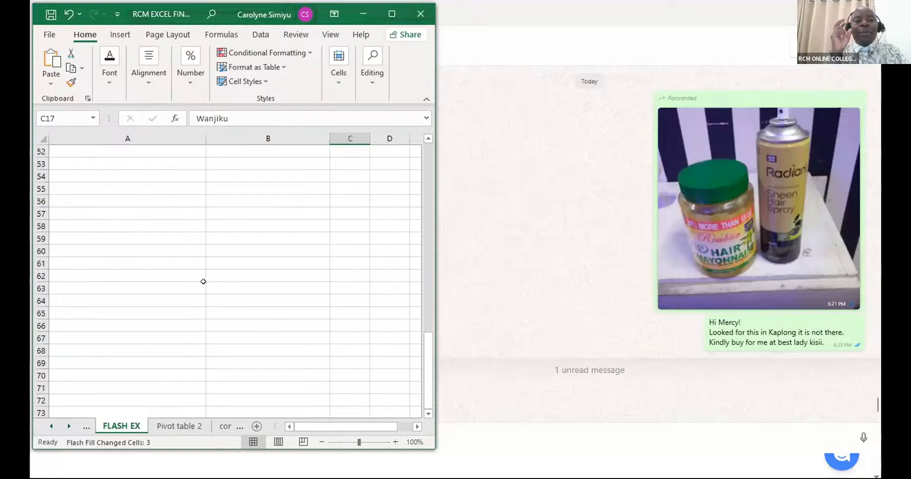
scroll(203, 282, down, 11)
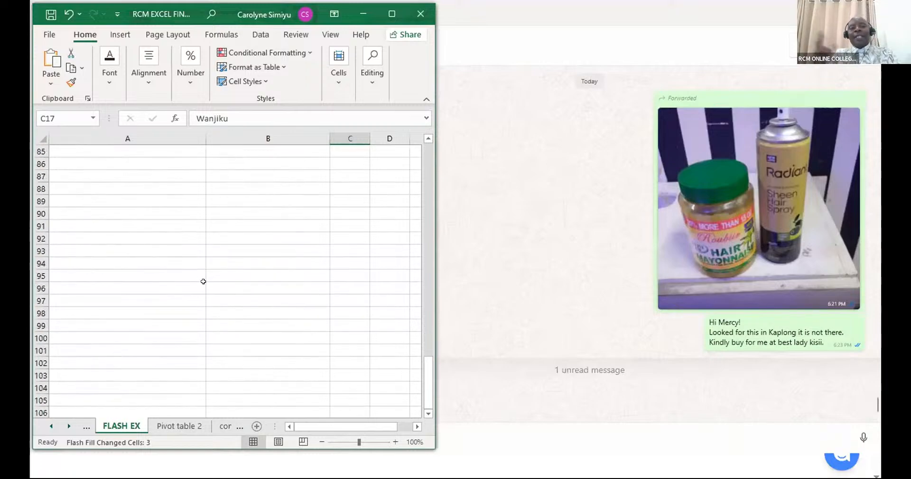
scroll(203, 282, up, 20)
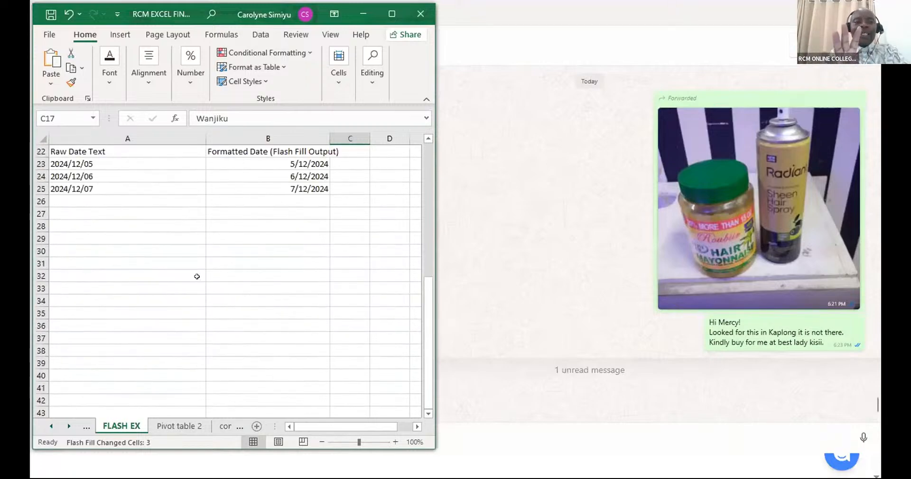
scroll(197, 276, up, 1)
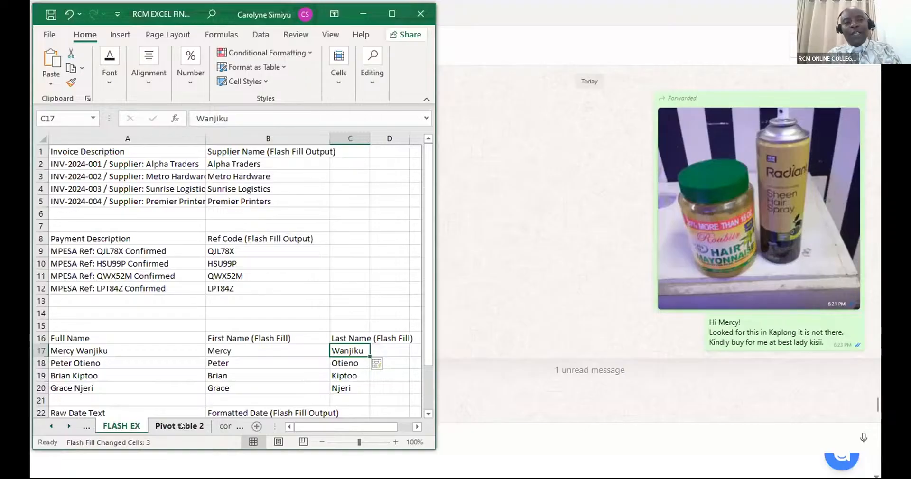
scroll(184, 365, down, 2)
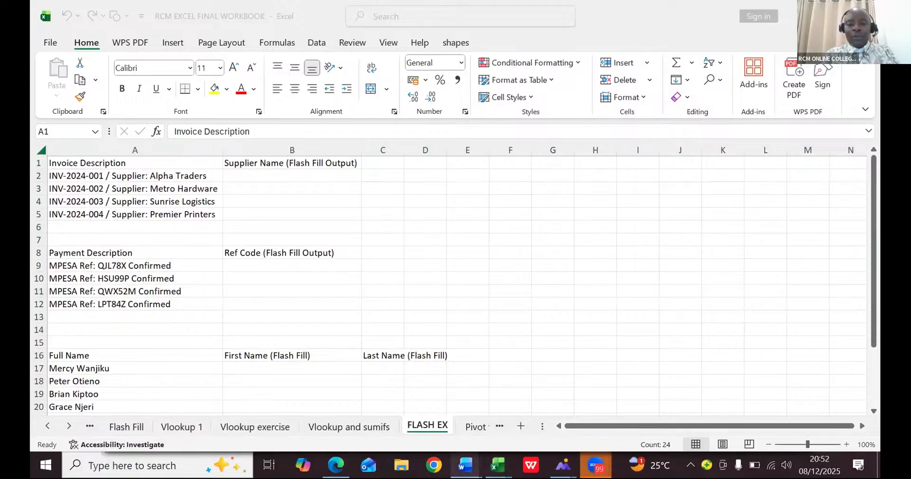
Switch to the Word document with the Flash Fill notes and read when it works best and why accountants must know it
mouse_move(465, 466)
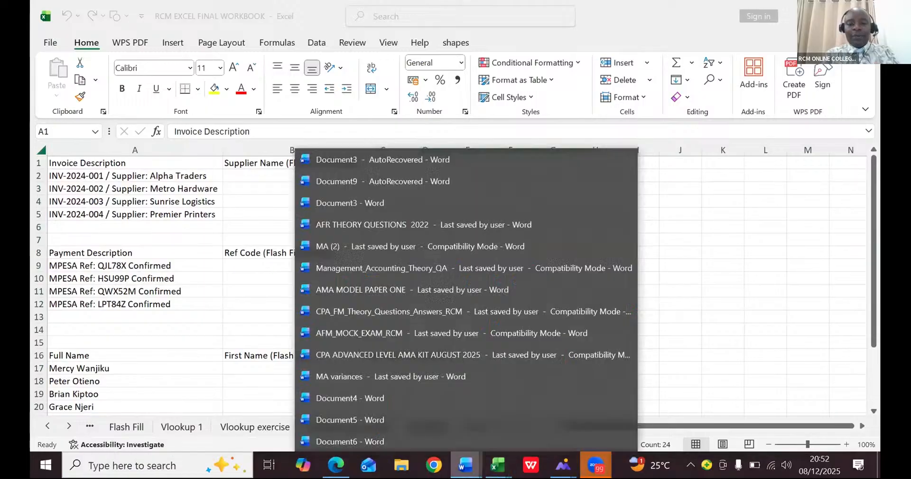
click(458, 441)
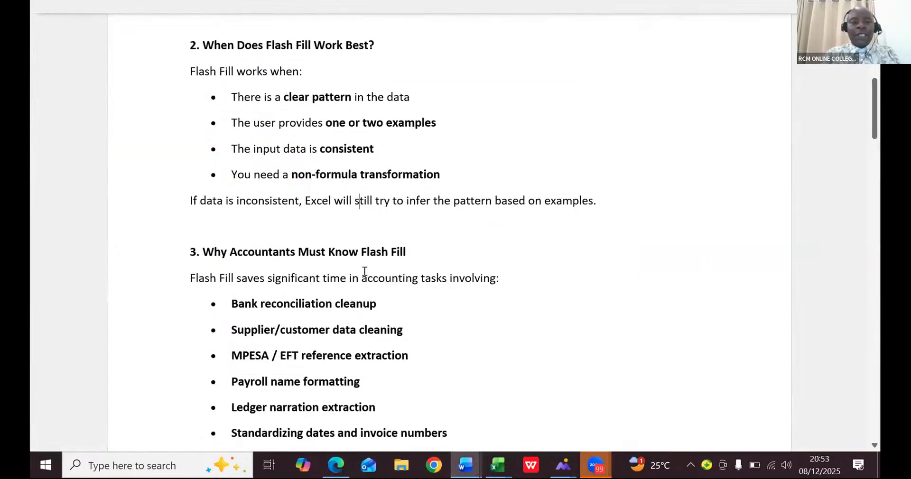
key(Up)
key(Up)
key(Up)
key(Up)
key(Up)
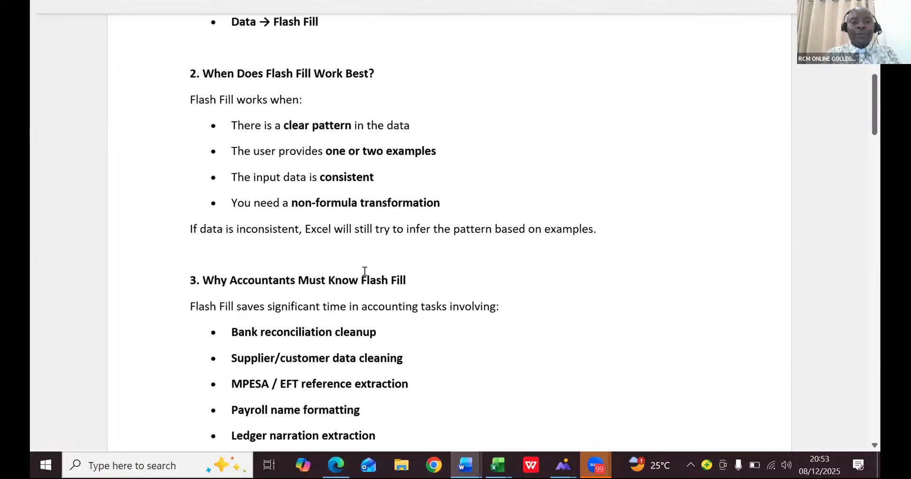
scroll(365, 271, down, 7)
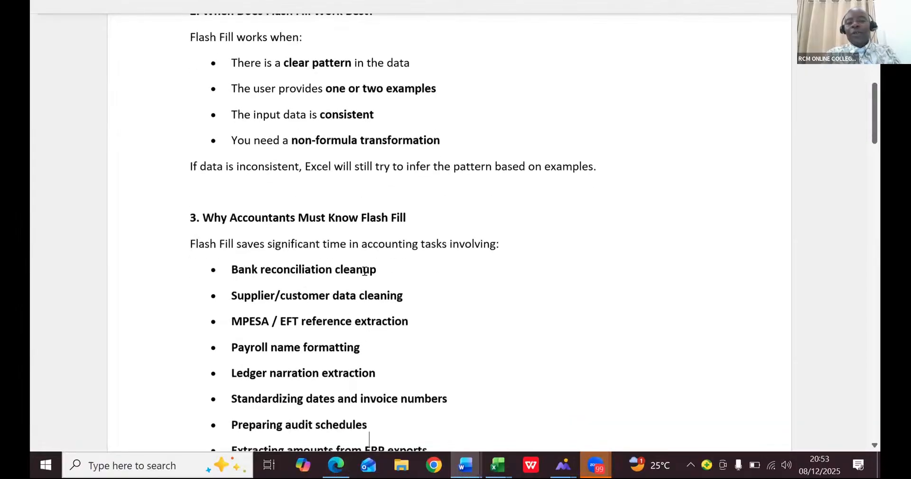
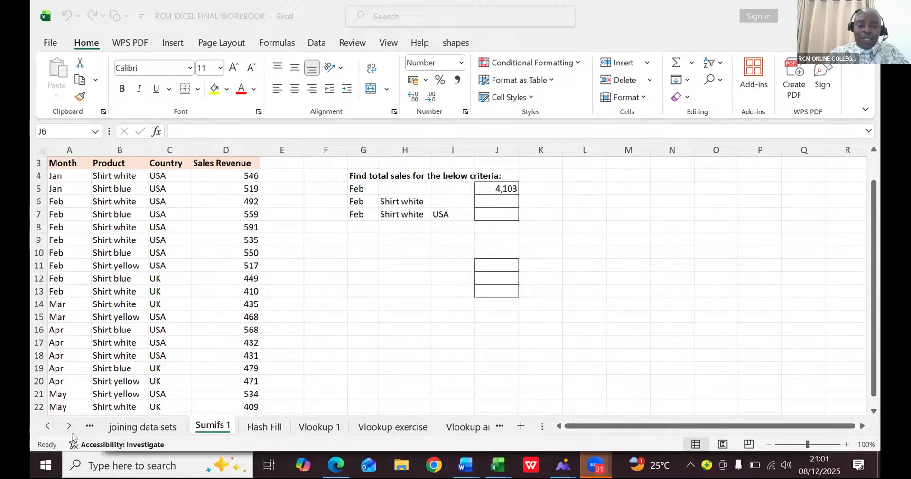
Clear the SUMIFS formula for total Feb sales from J5 on the Sumifs 1 sheet
click(214, 427)
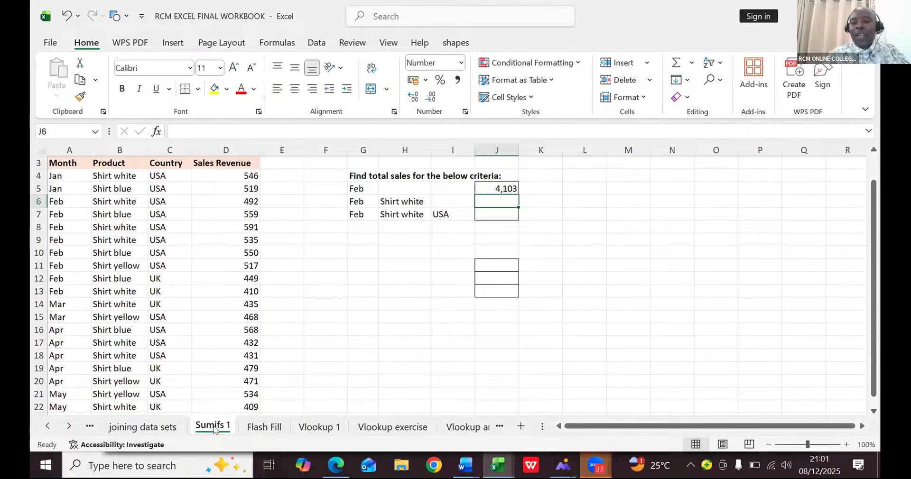
click(505, 188)
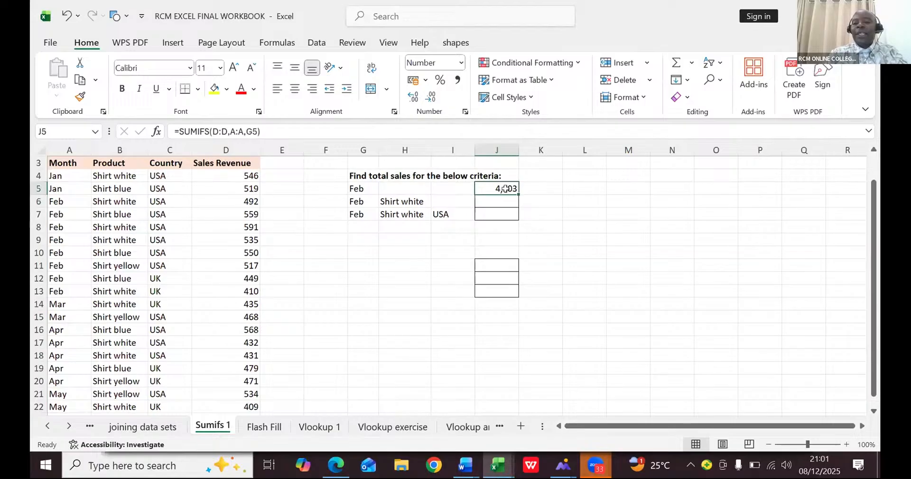
key(Delete)
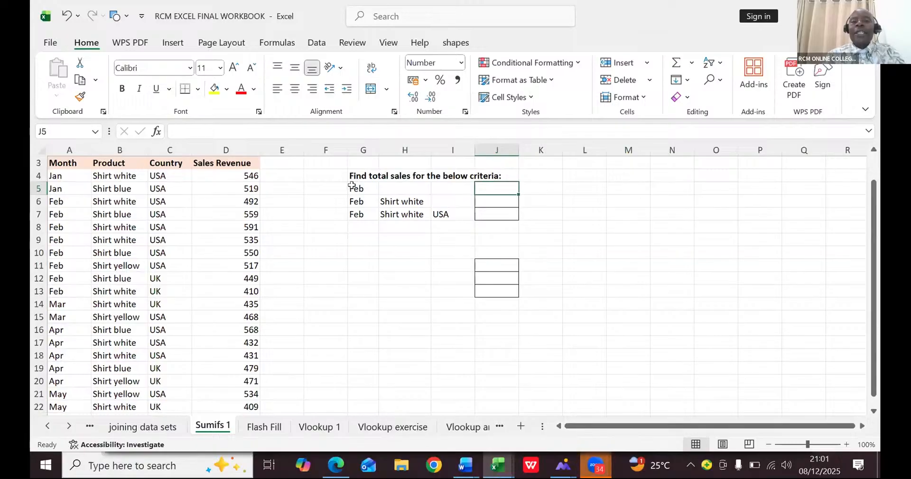
Build an addition formula in G13 that sums the Feb sales revenue cell by cell, from D6 through D11
click(354, 284)
text(=)
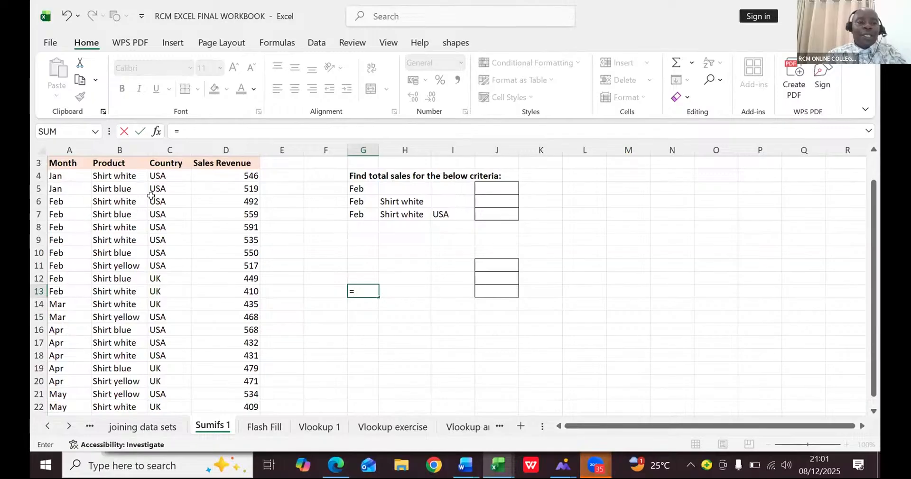
click(246, 199)
text(+)
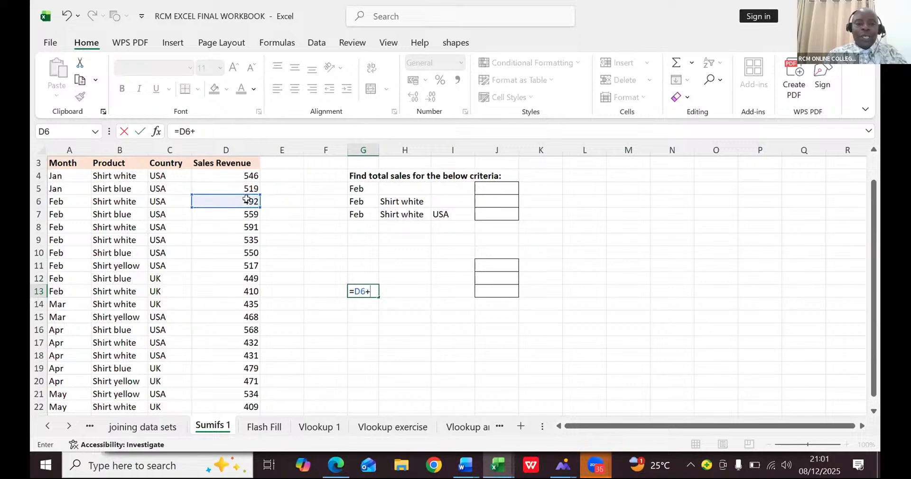
click(246, 211)
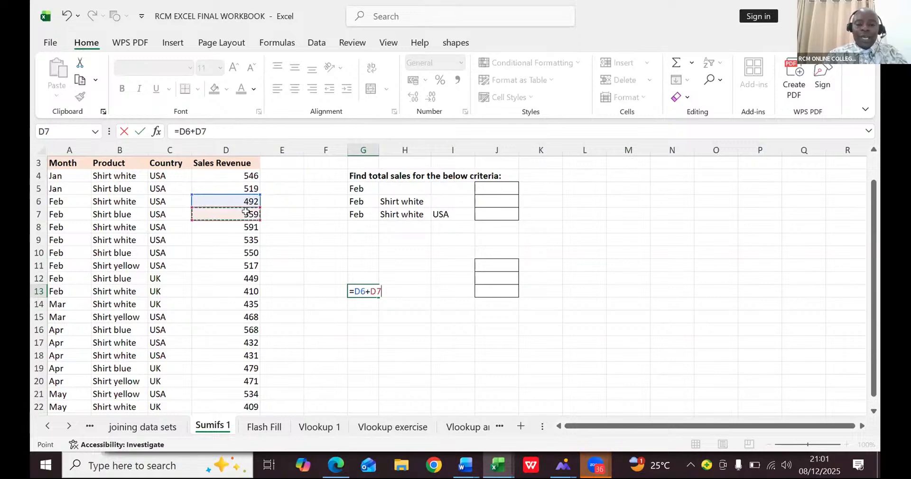
text(=)
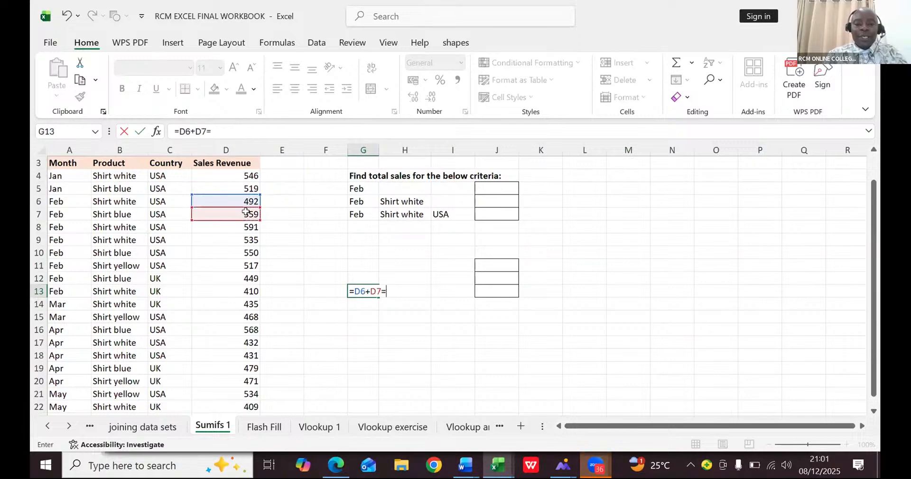
key(BackSpace)
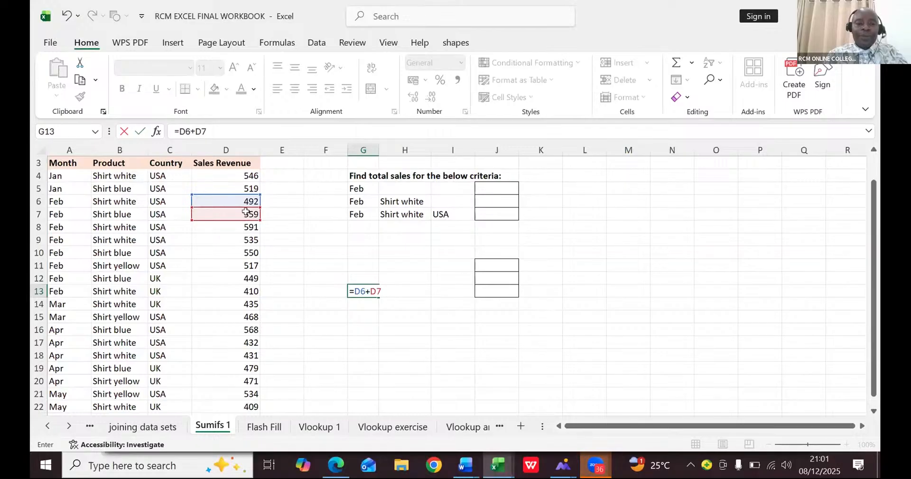
text(+)
click(242, 227)
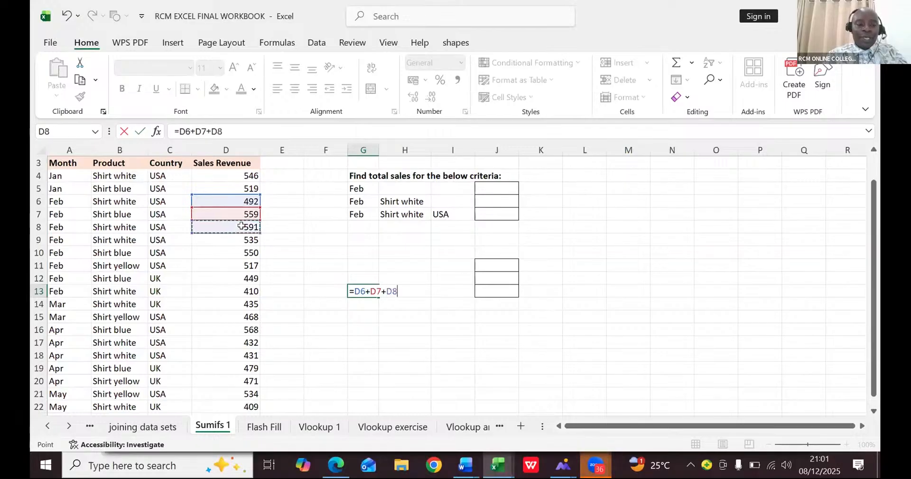
text(+)
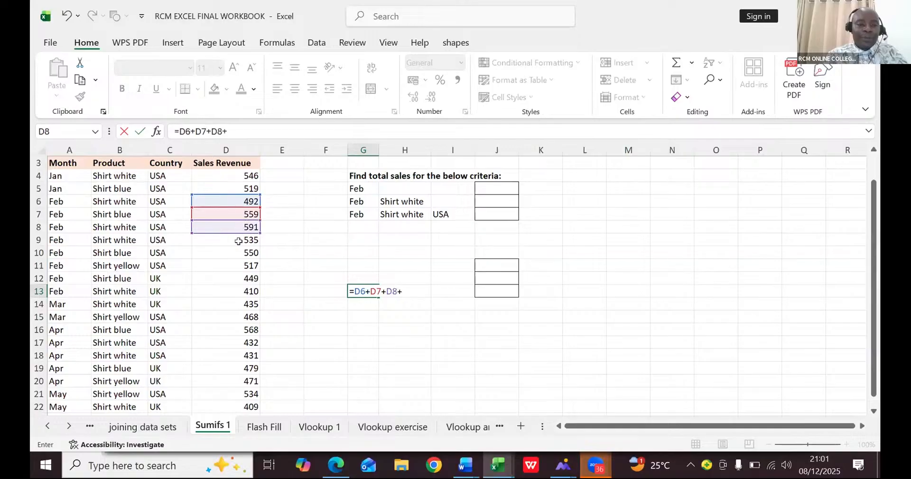
click(237, 242)
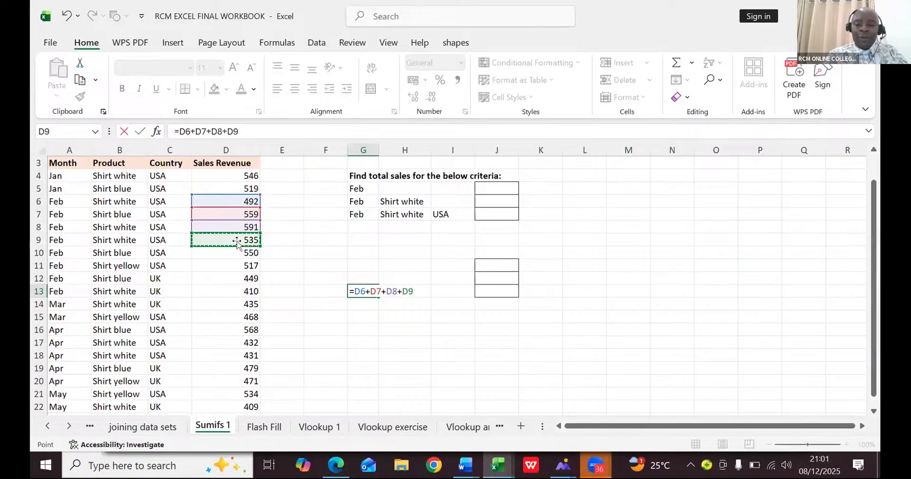
text(+)
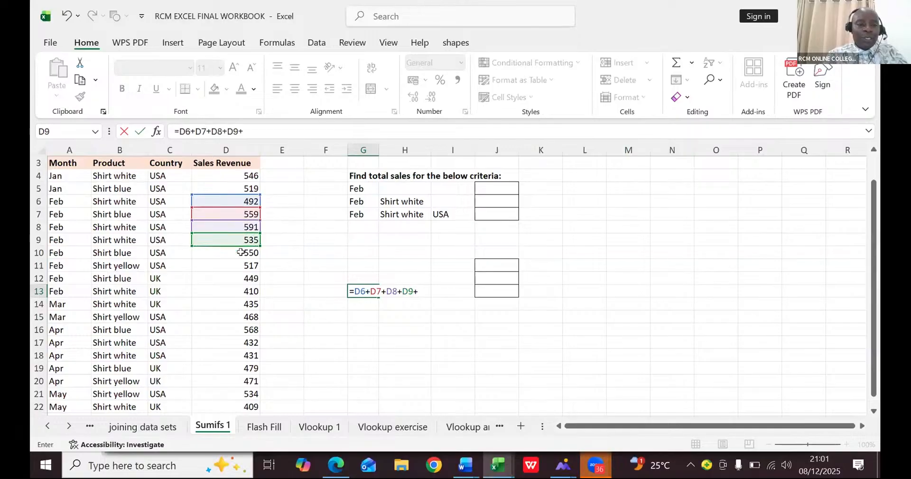
click(240, 252)
text(+)
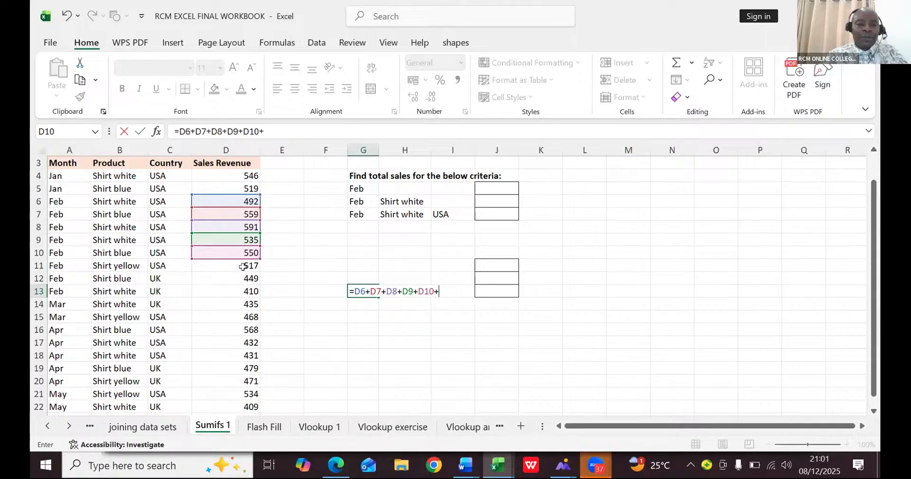
click(243, 267)
text(+)
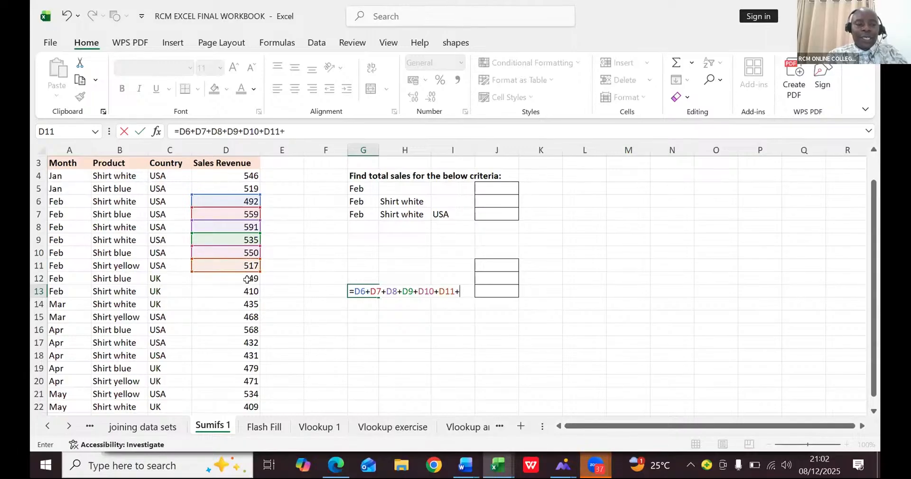
Complete the manual February sales sum in G13 by adding D12 and D13 to the formula
click(247, 278)
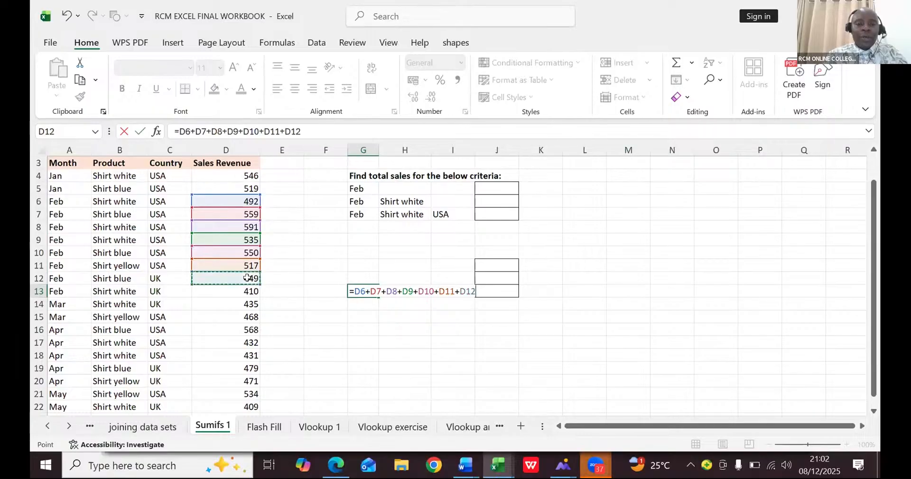
text(+)
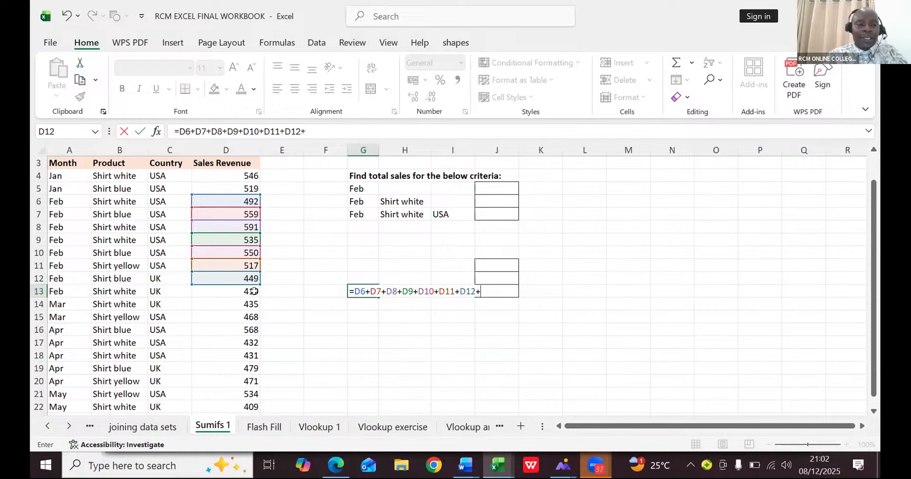
click(253, 291)
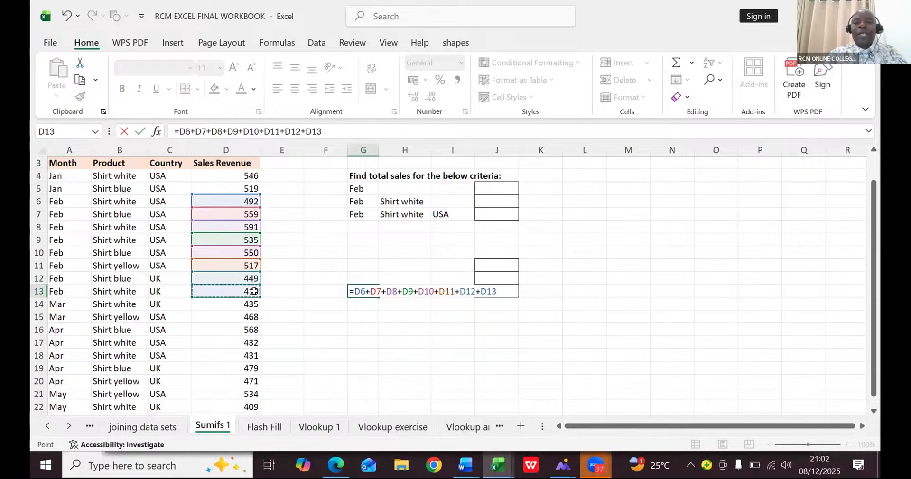
key(Return)
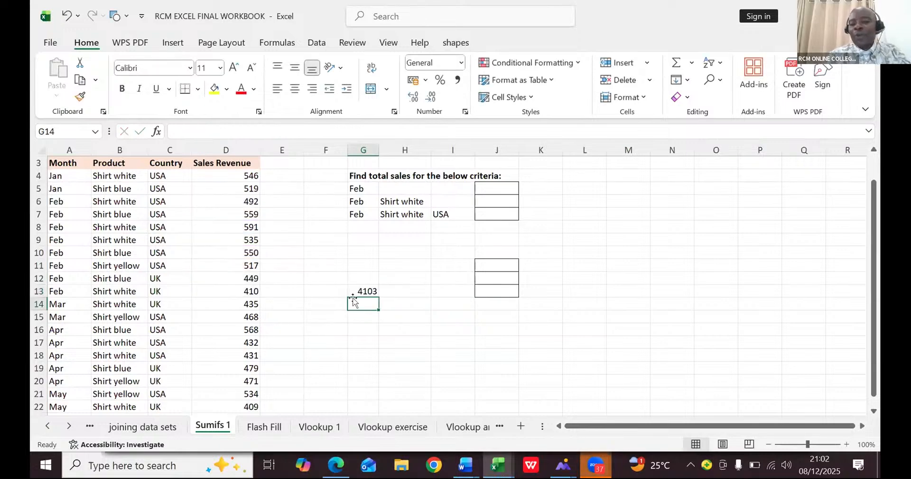
Total the February sales in J5 with =SUMIFS(D:D,A:A,G5)
click(495, 189)
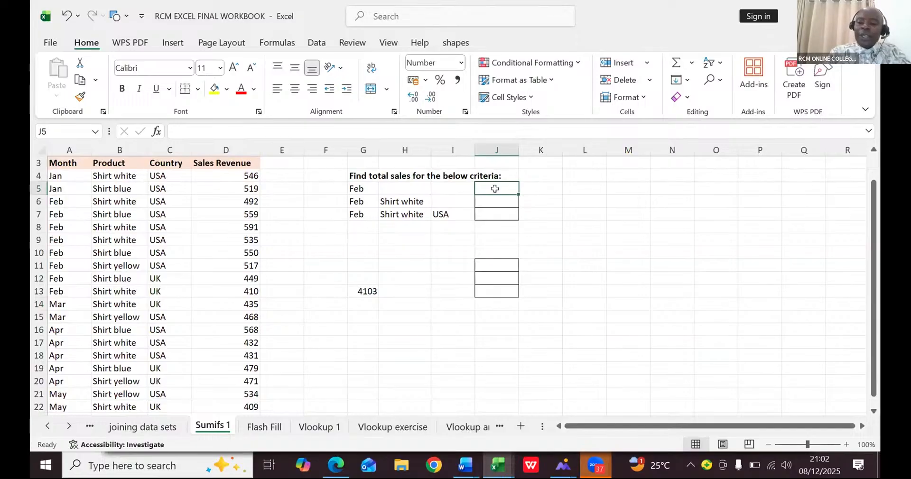
text(=)
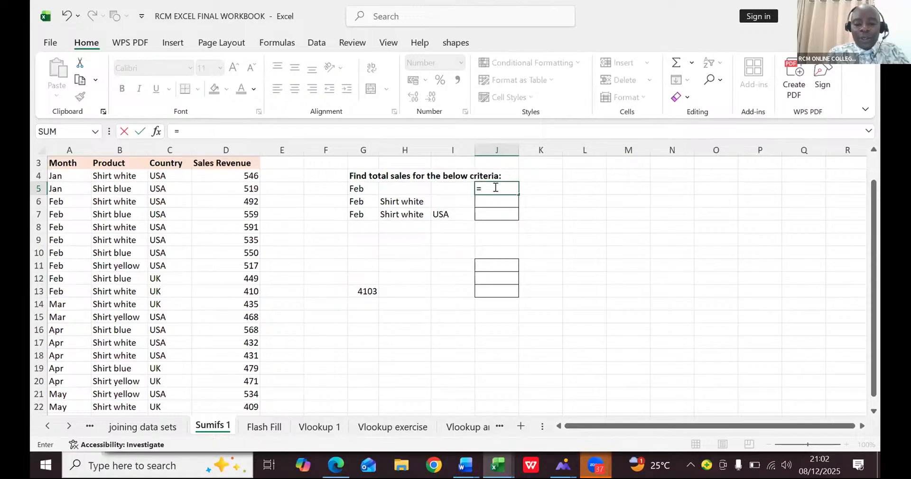
text(SUMIF)
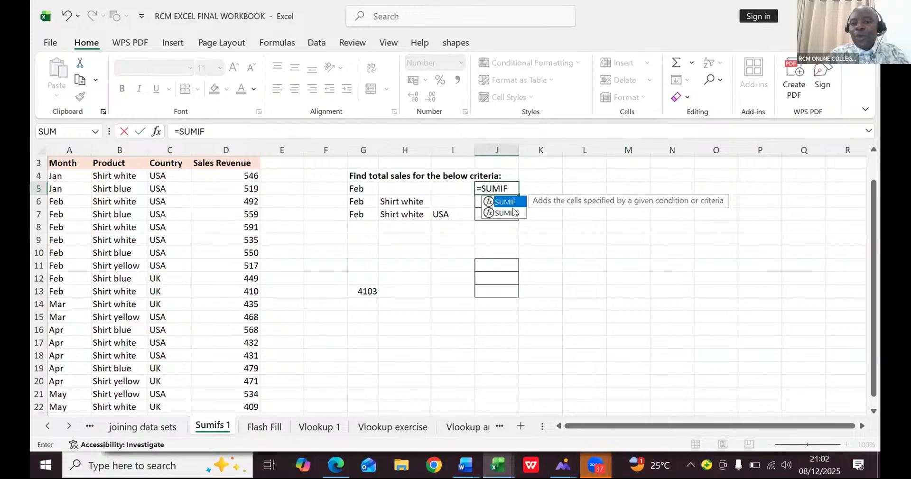
double_click(510, 212)
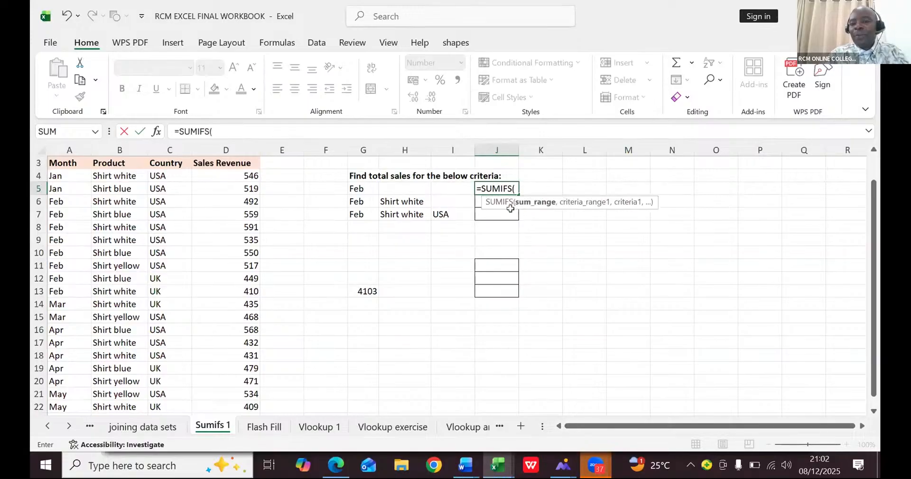
click(231, 146)
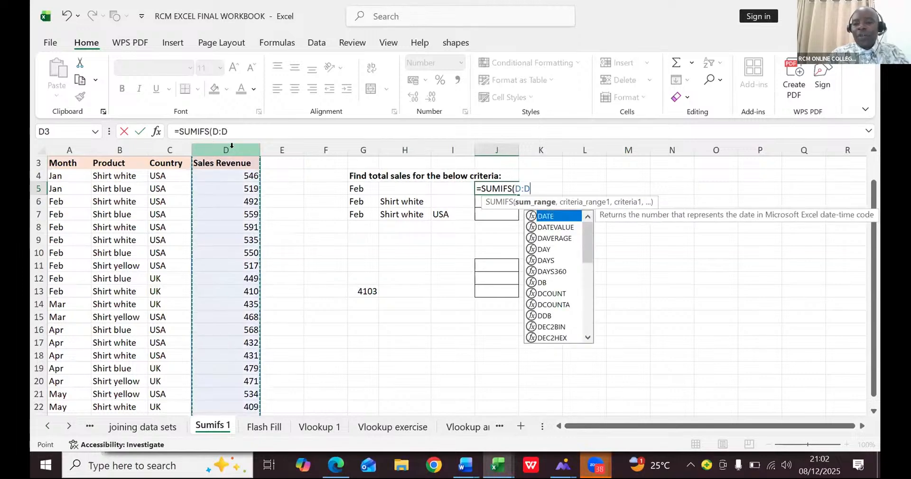
text(,)
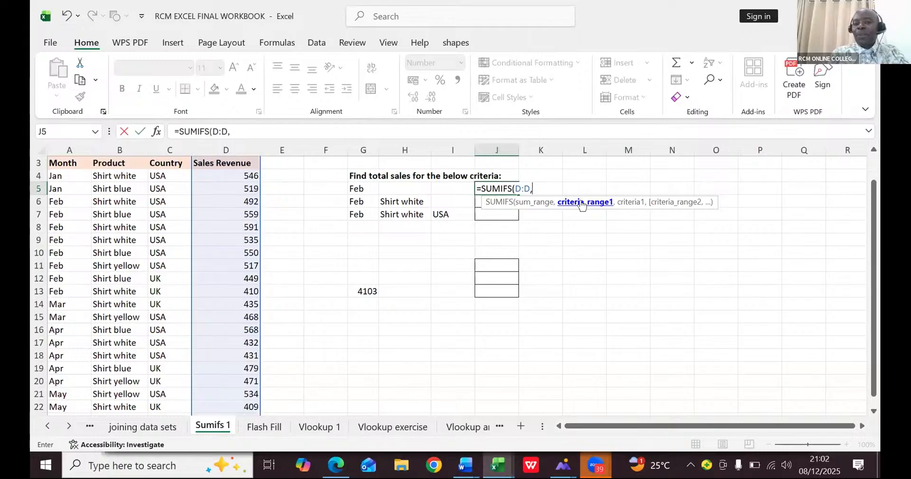
click(64, 150)
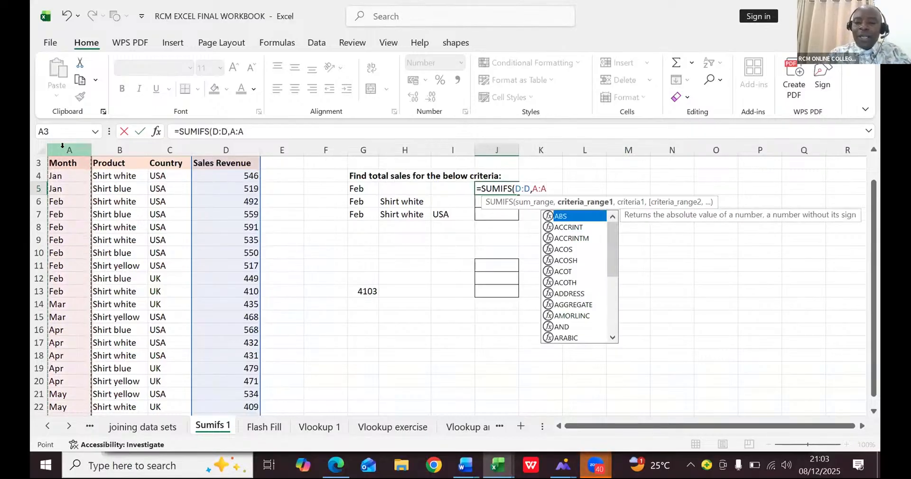
text(,)
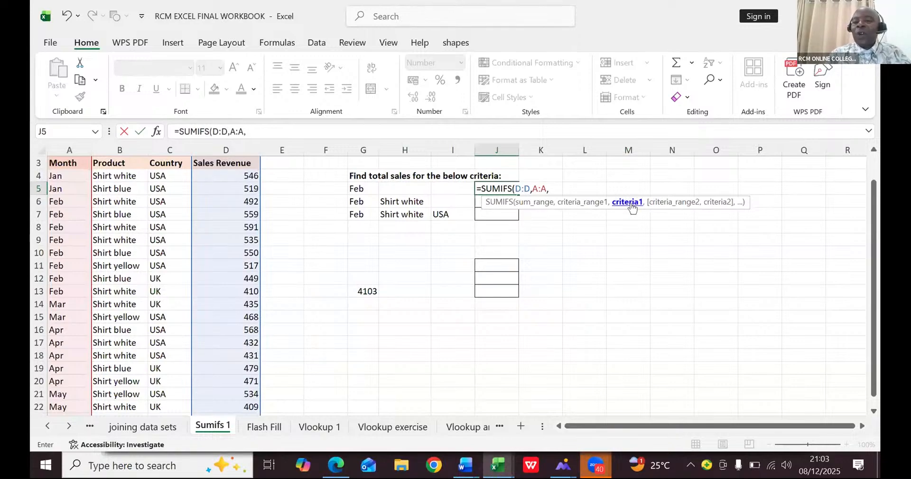
click(358, 188)
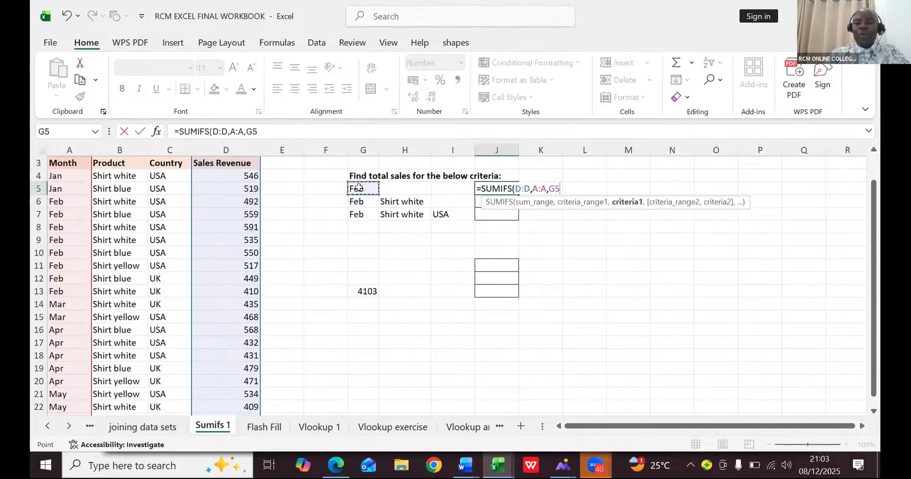
text())
key(Return)
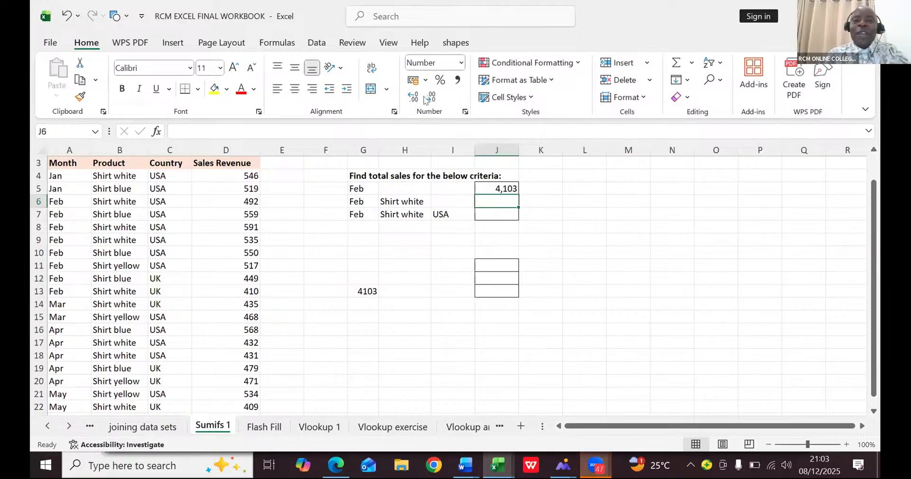
click(553, 220)
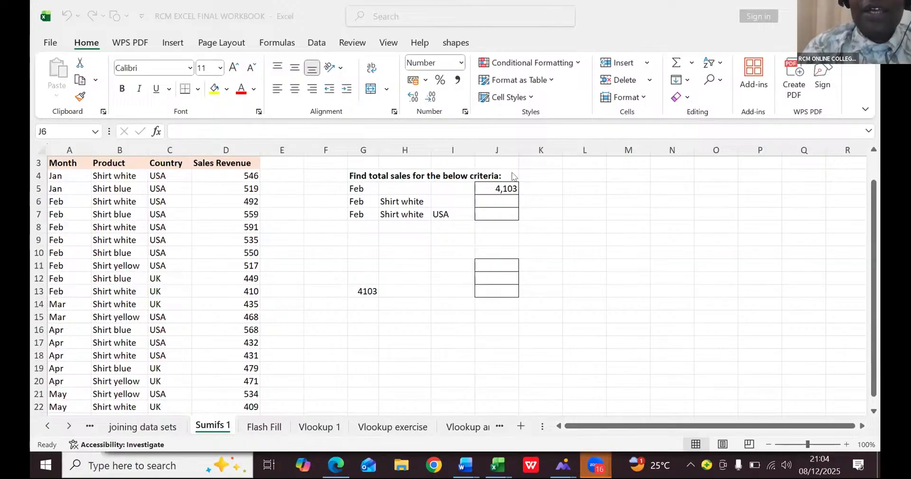
Re-enter the February total in J5 as a SUMIFS formula, summing column D where column A matches G5
click(504, 186)
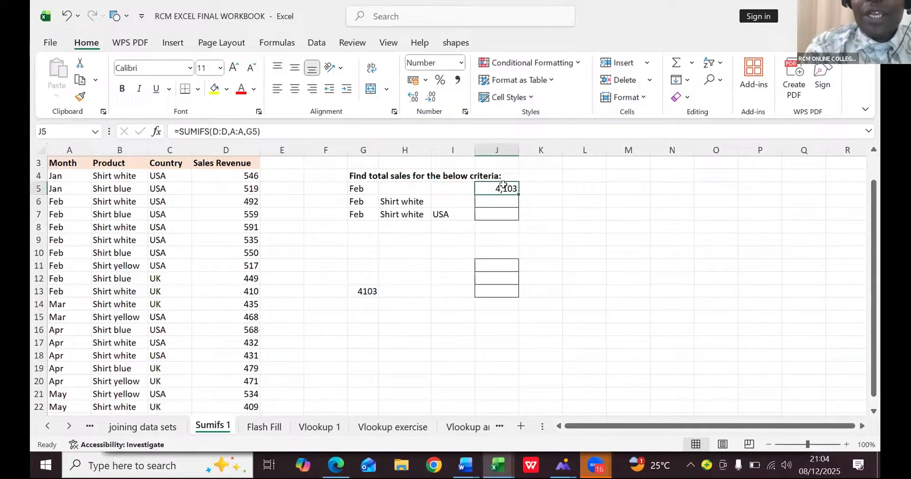
text(=)
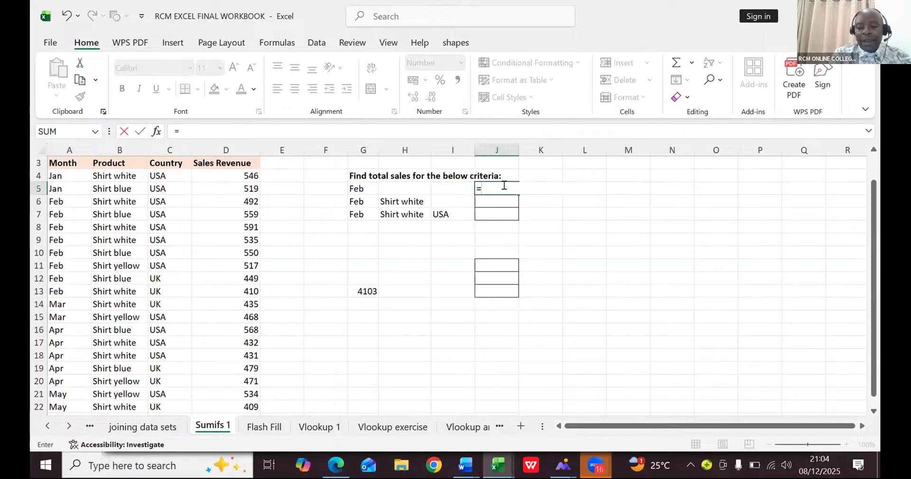
text(SUMIF)
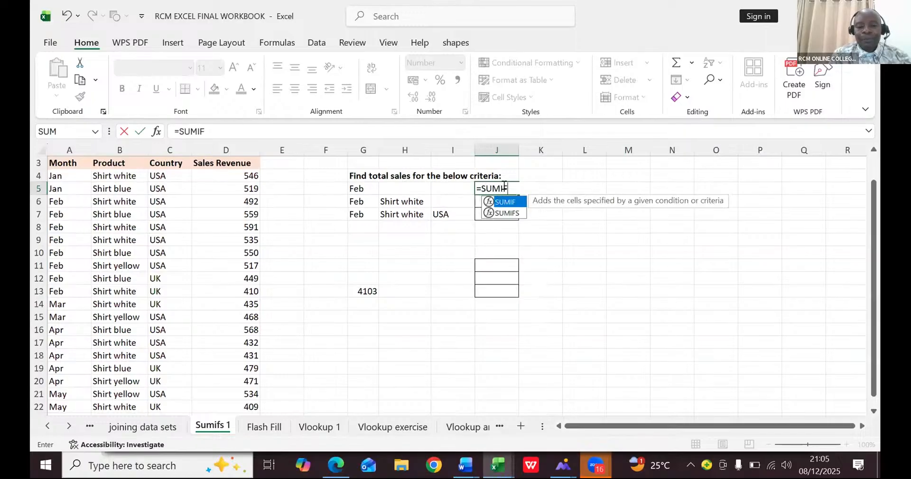
double_click(509, 213)
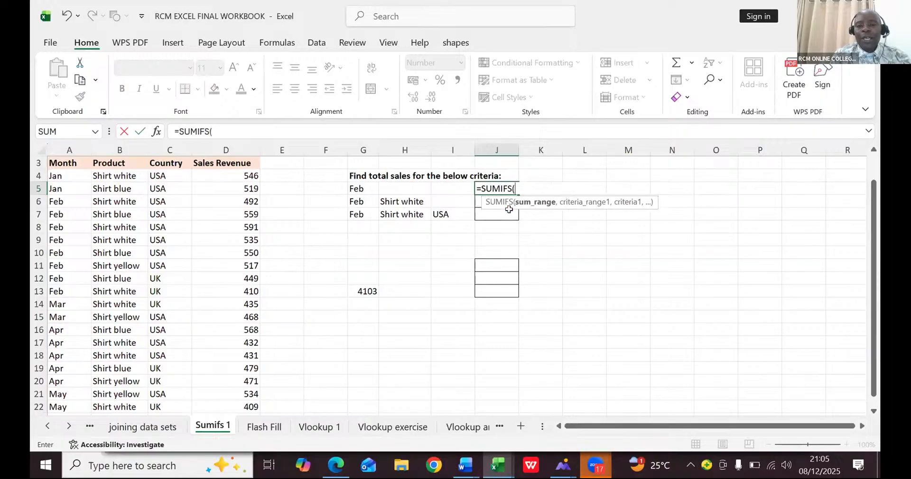
click(230, 146)
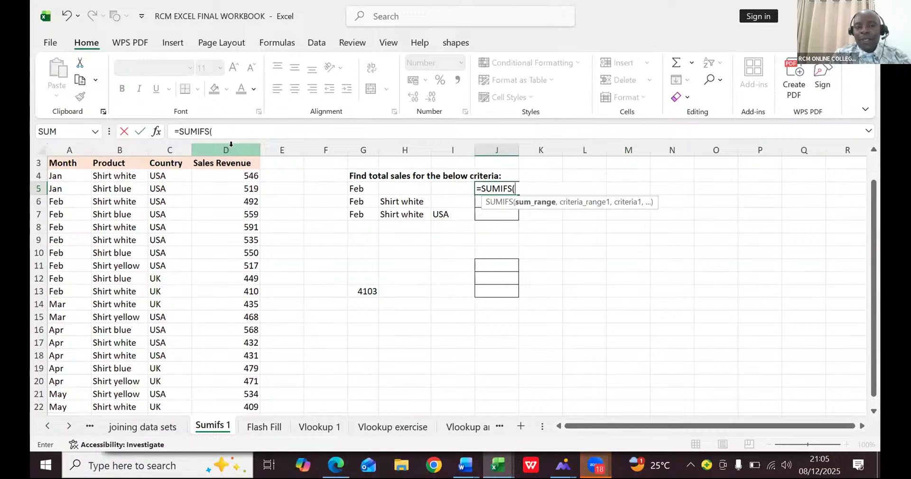
click(232, 148)
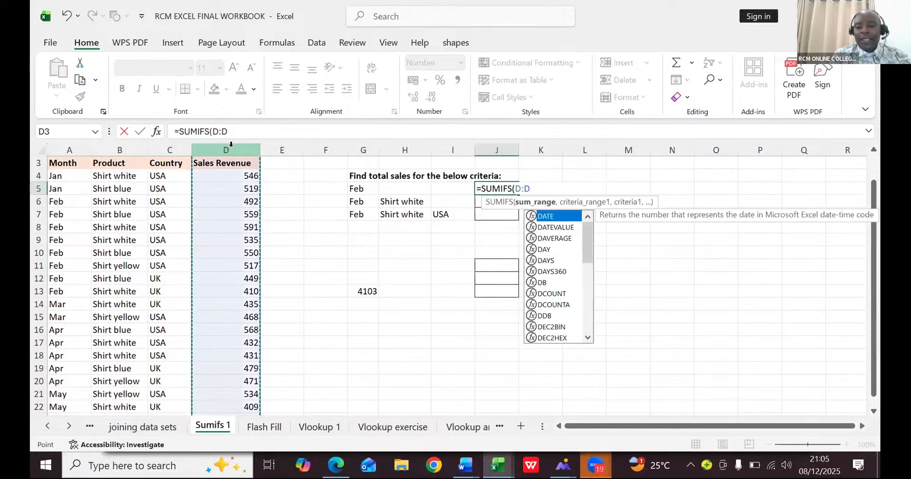
text(,)
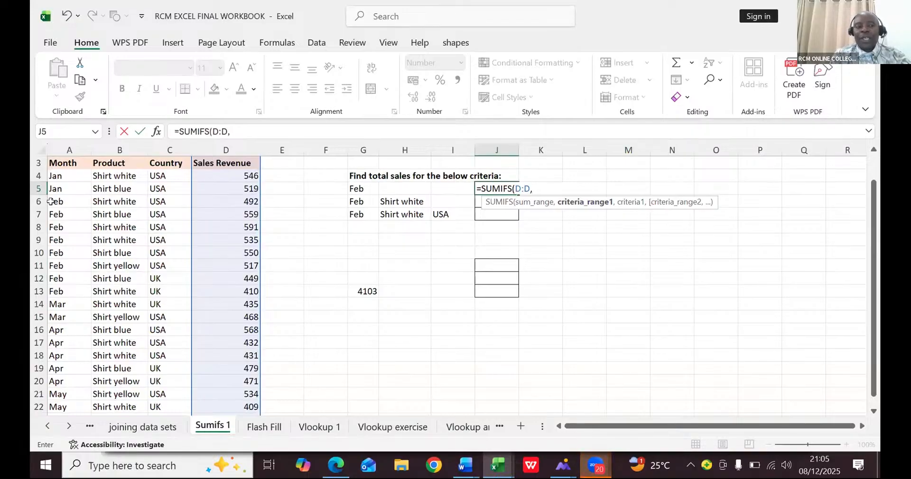
click(59, 140)
text(,)
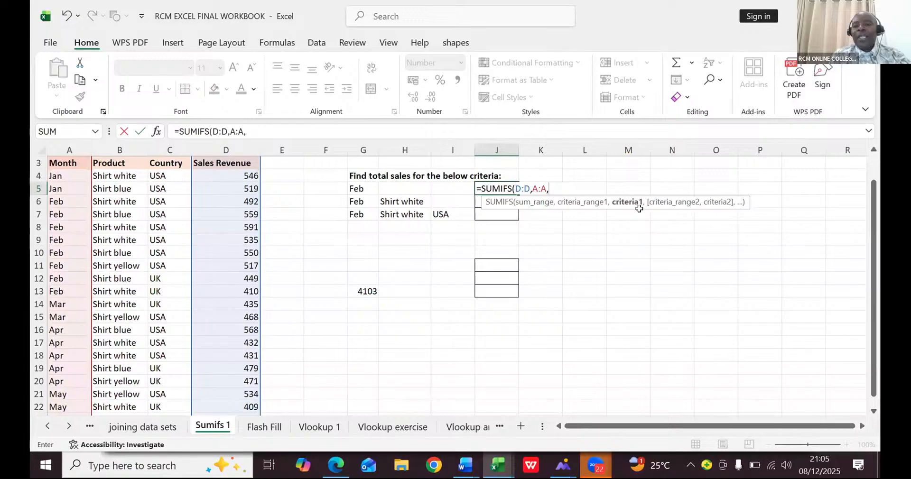
click(360, 187)
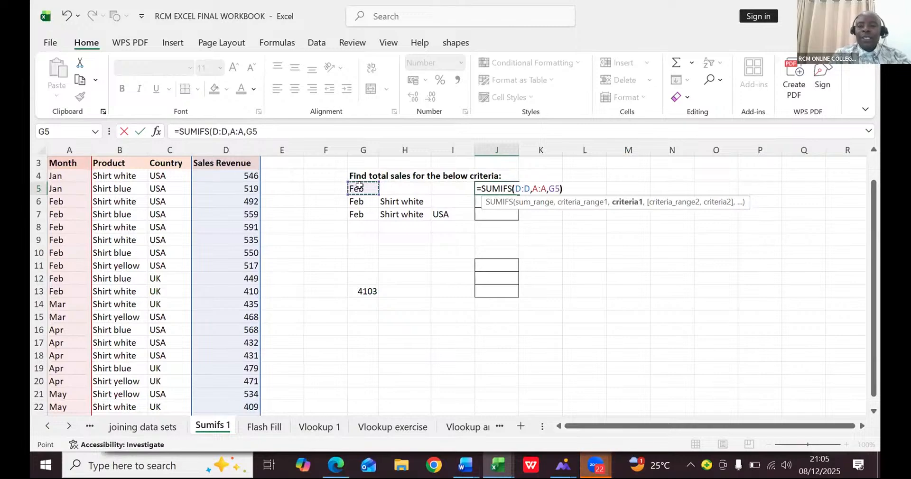
text())
key(Return)
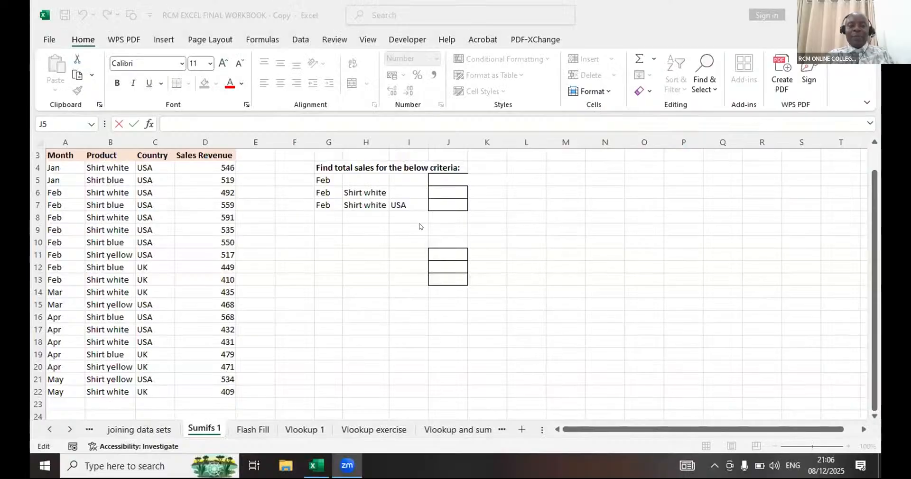
click(433, 176)
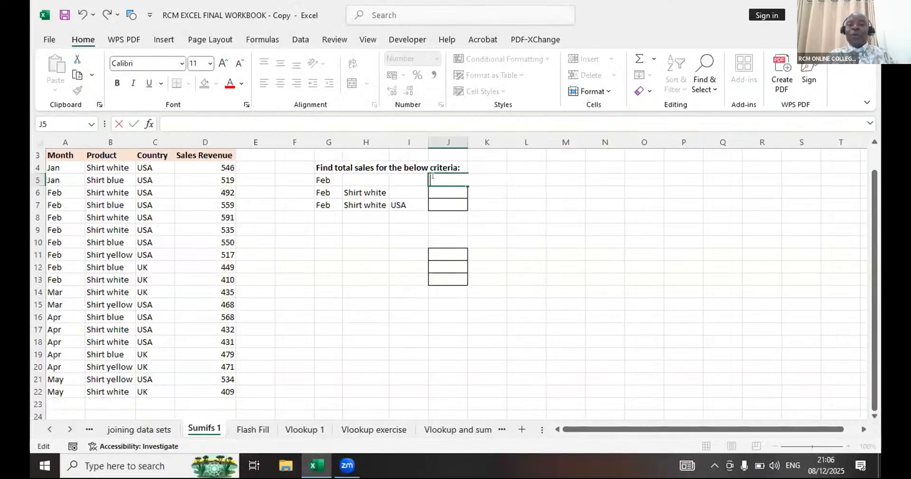
text(=)
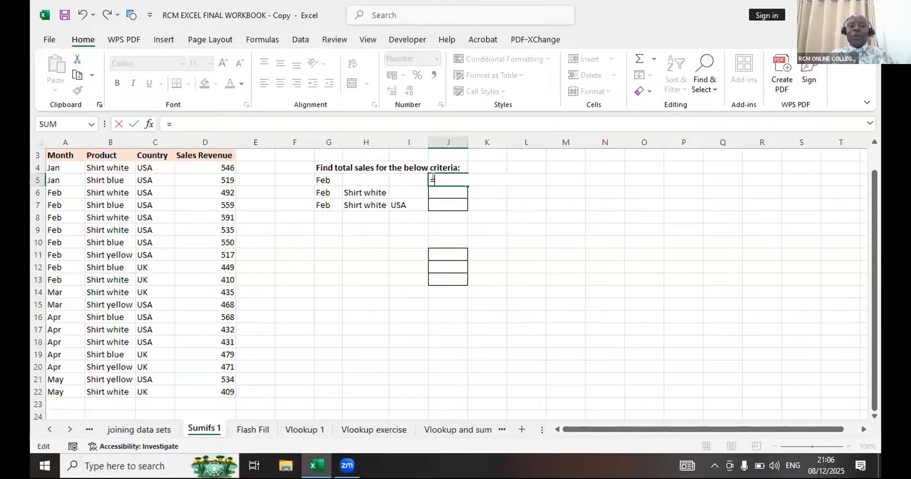
key(BackSpace)
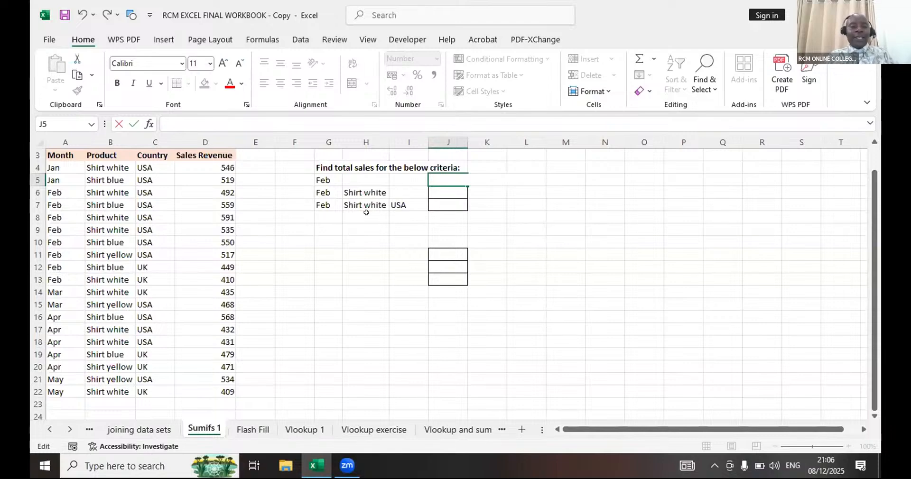
Begin a SUMIFS formula in J6 that sums column D where column A matches the month in G6
click(433, 191)
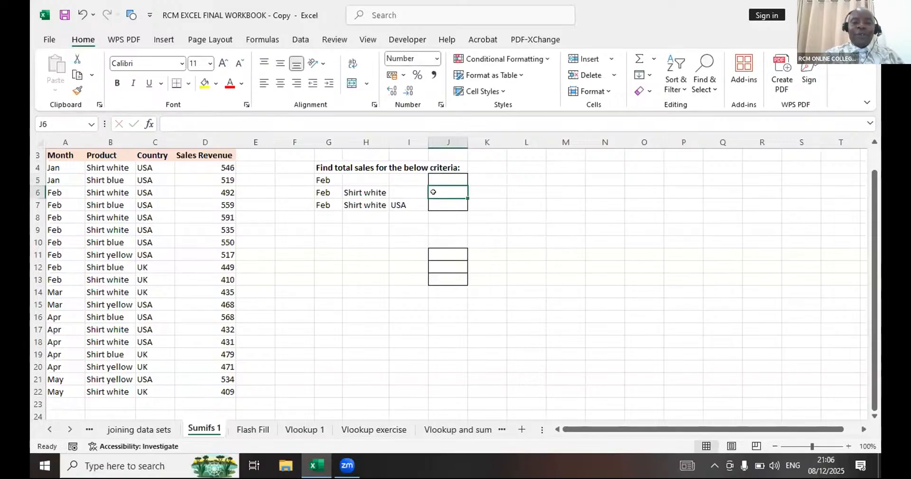
text(=)
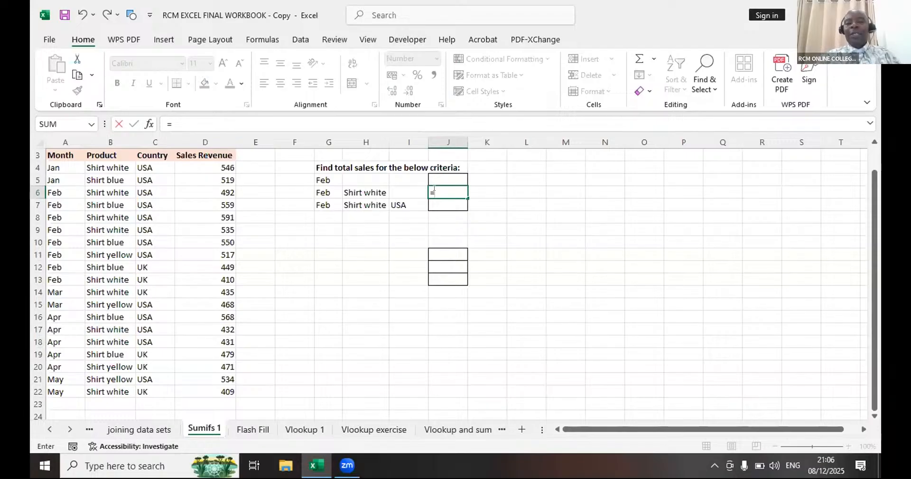
text(su)
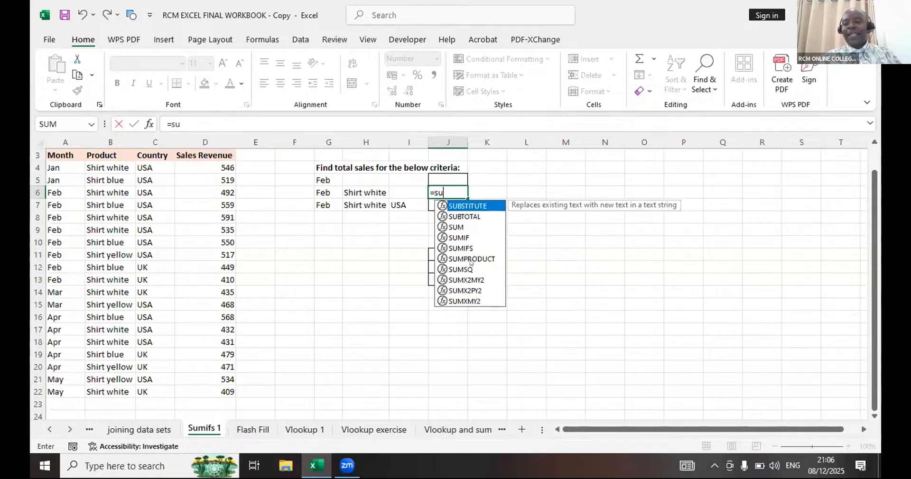
click(460, 248)
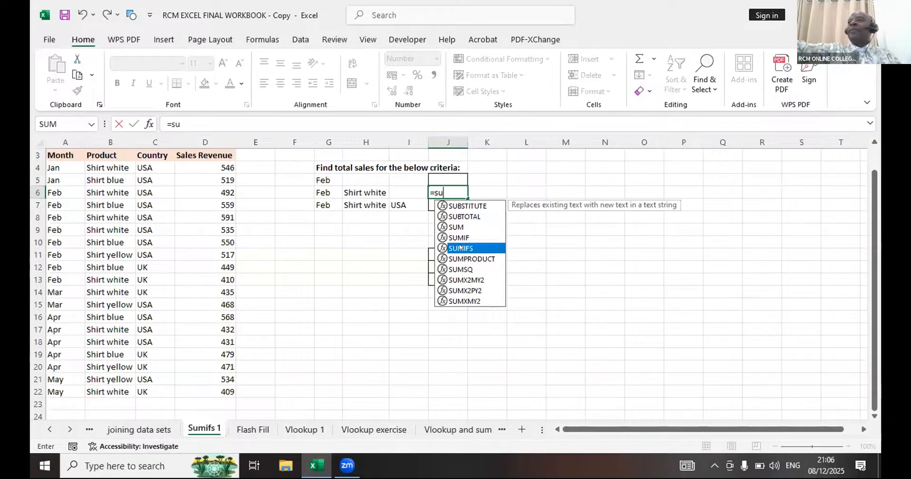
double_click(456, 246)
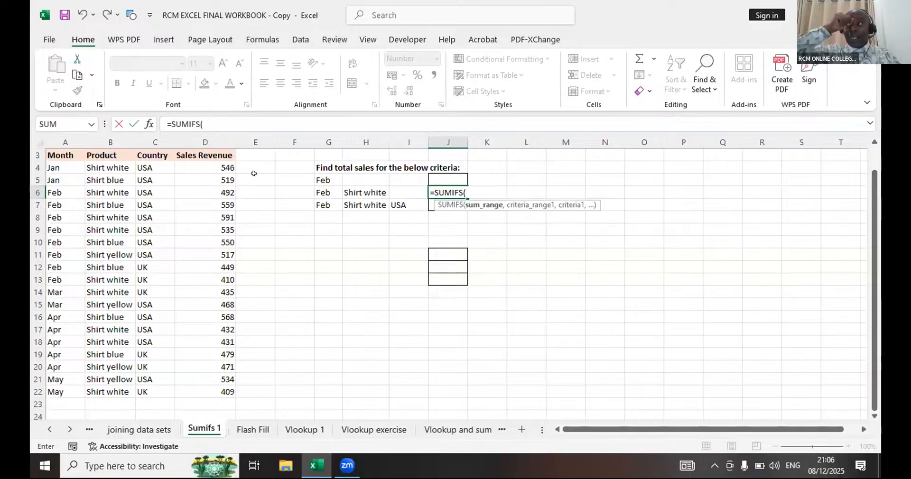
click(208, 142)
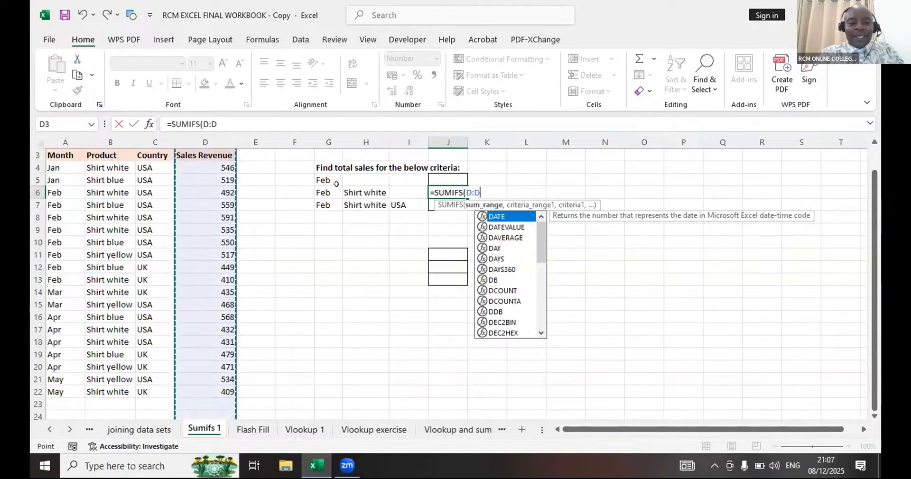
text(,)
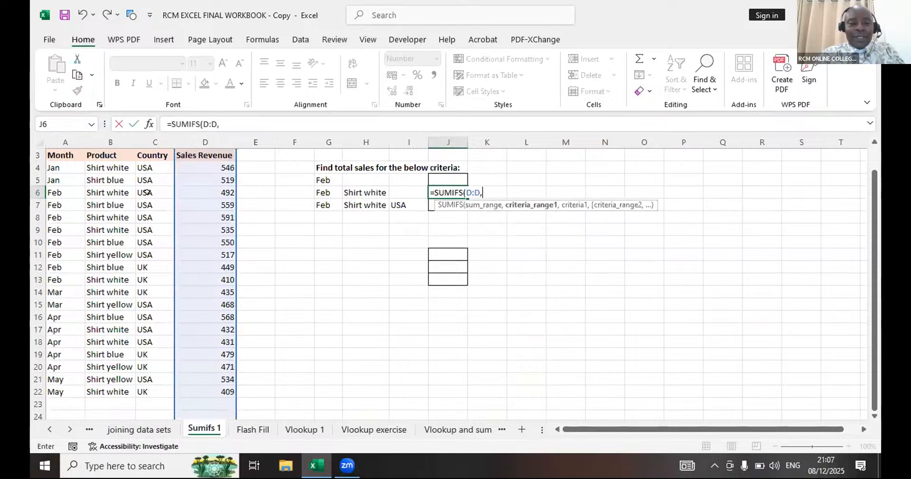
click(56, 141)
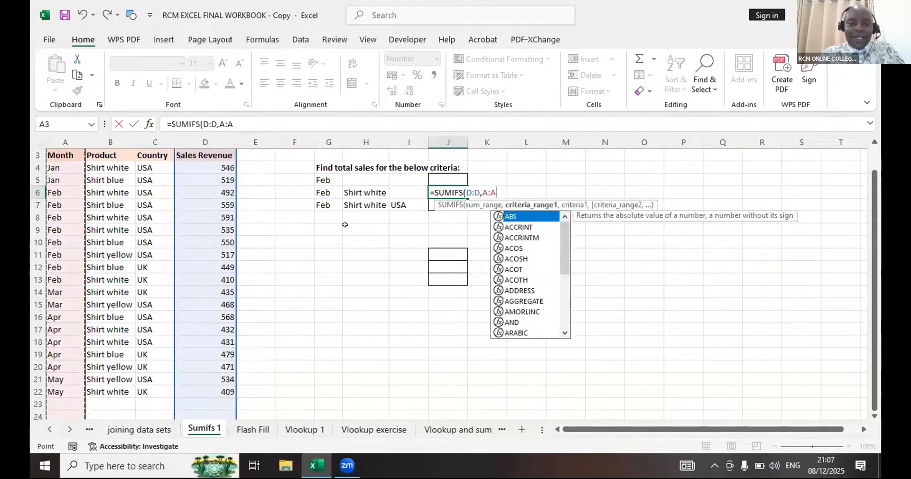
text(,)
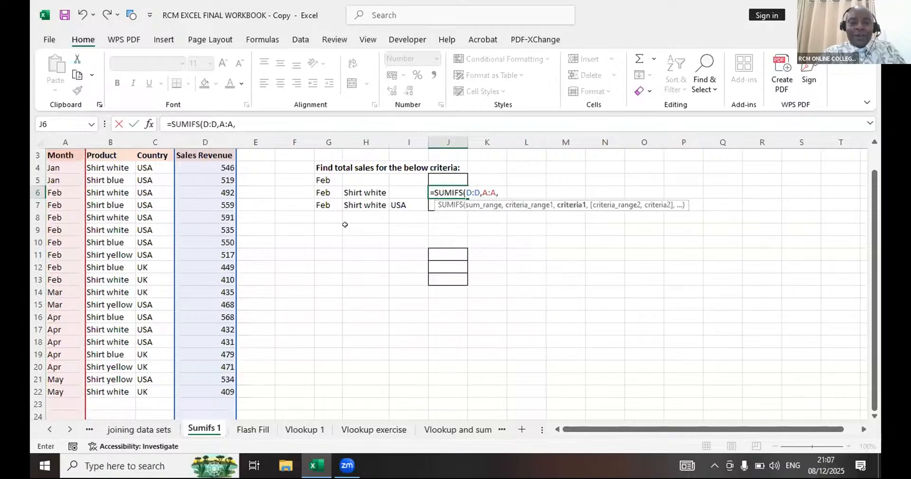
click(315, 186)
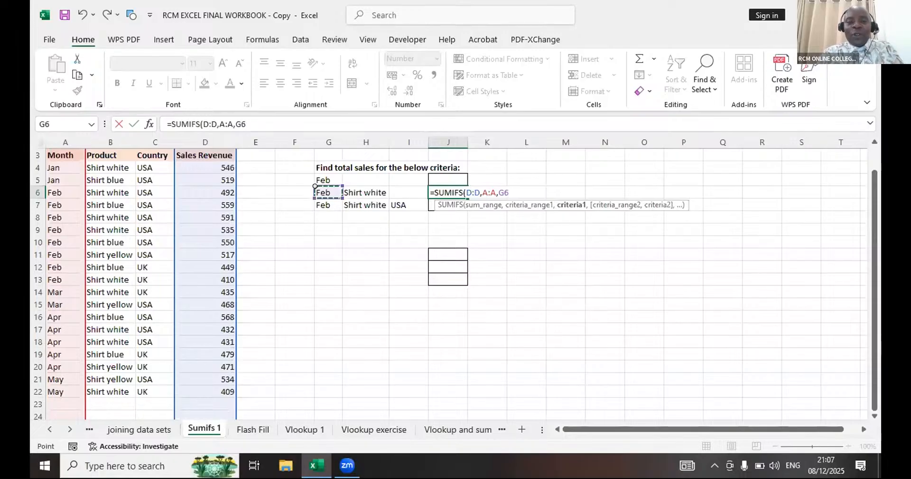
text(,)
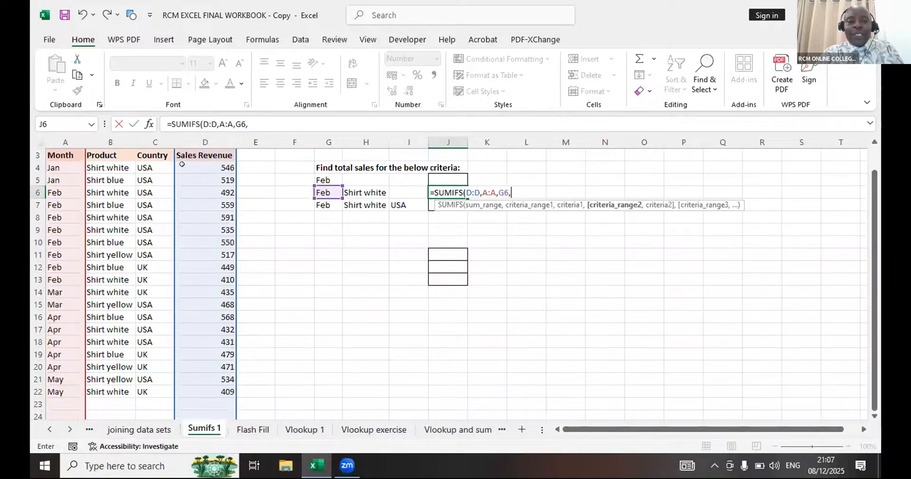
Add column B matching H6 as the second criterion, completing J6 as =SUMIFS(D:D,A:A,G6,B:B,H6)
click(112, 144)
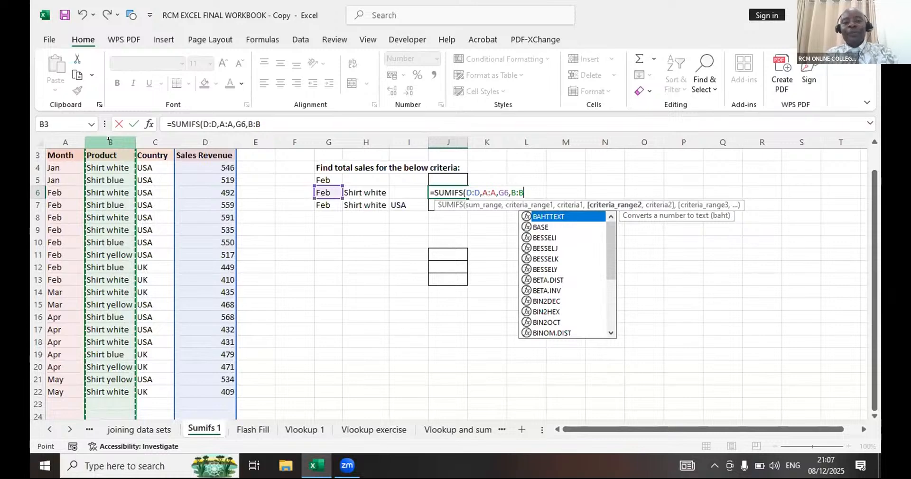
text(,)
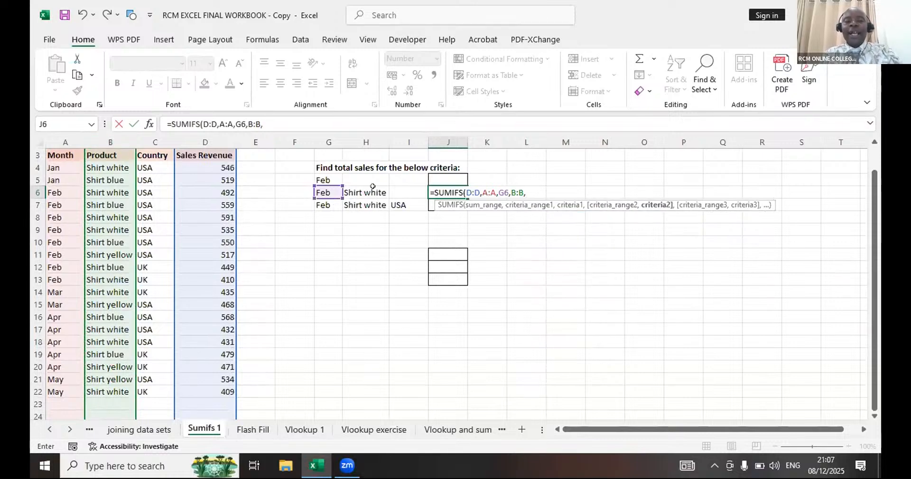
click(372, 187)
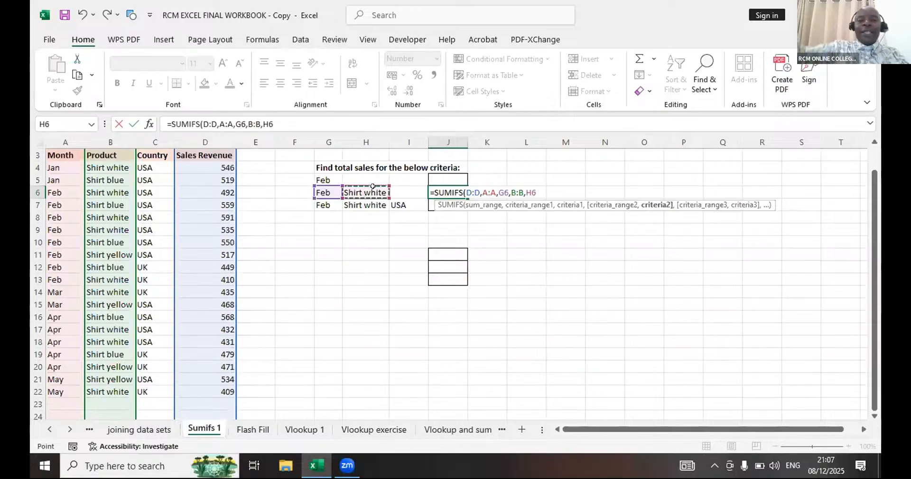
text())
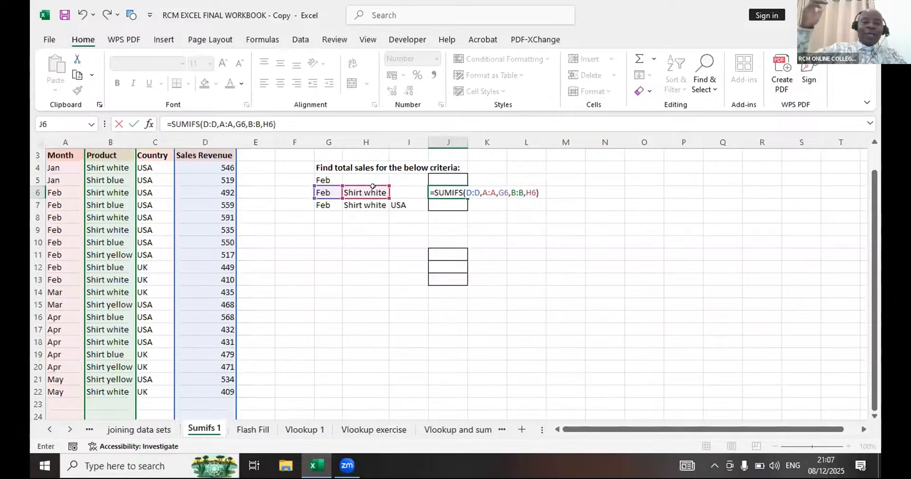
key(Return)
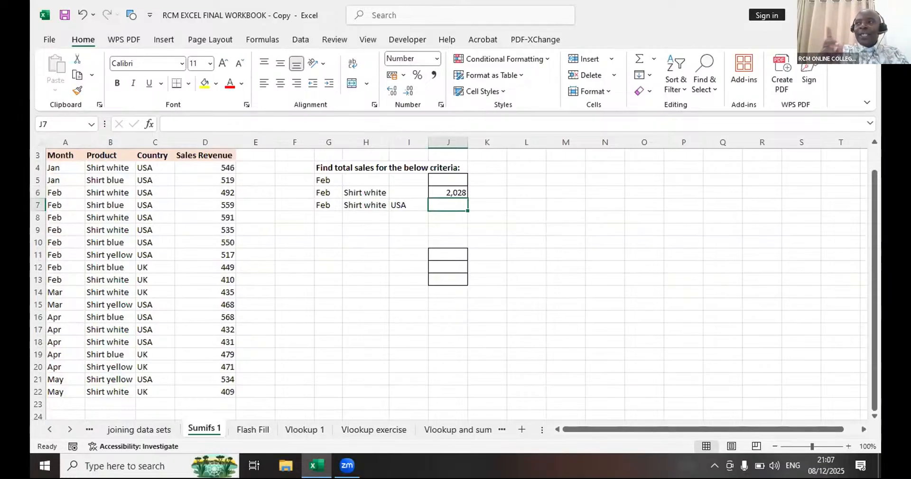
click(345, 466)
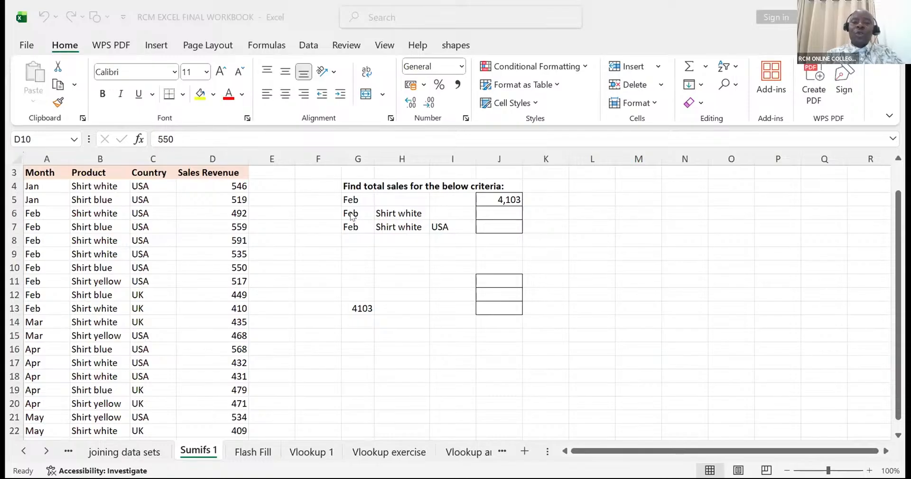
In J6 of RCM EXCEL FINAL WORKBOOK, begin a SUMIFS formula with sum range D:D, criteria range A:A and criterion G6
click(488, 209)
text(=)
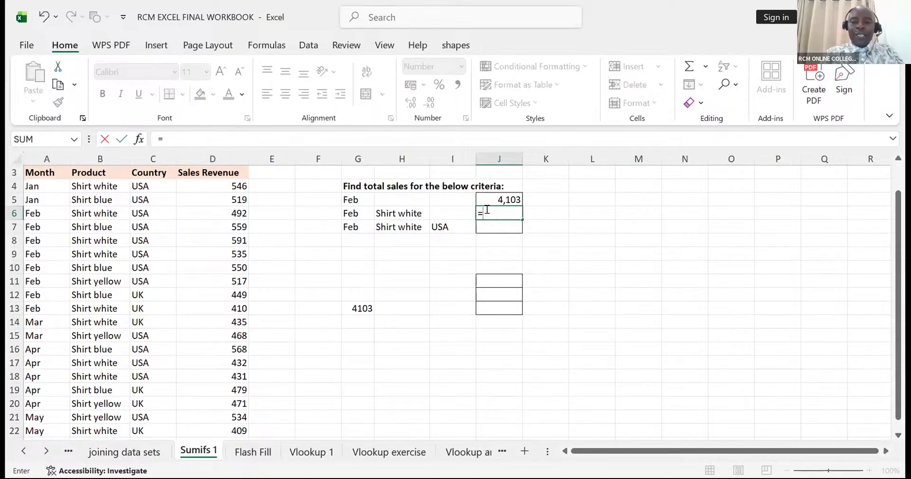
text(SUMIF)
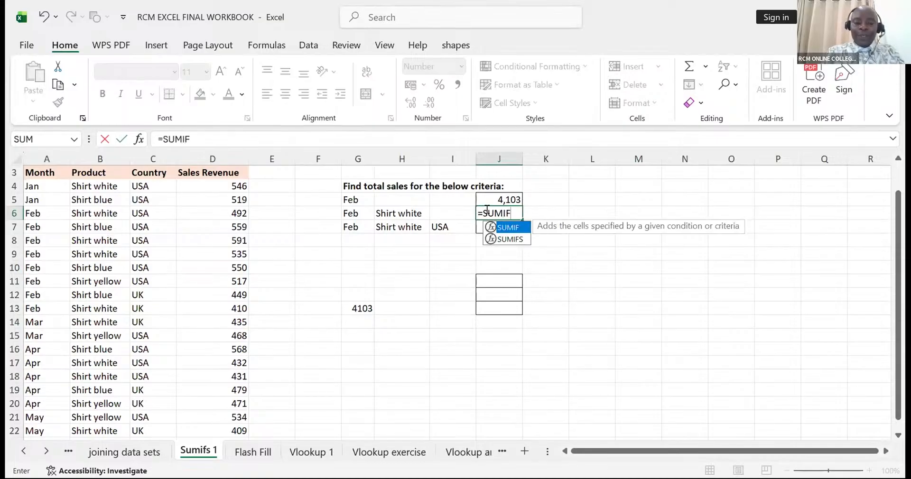
text(S)
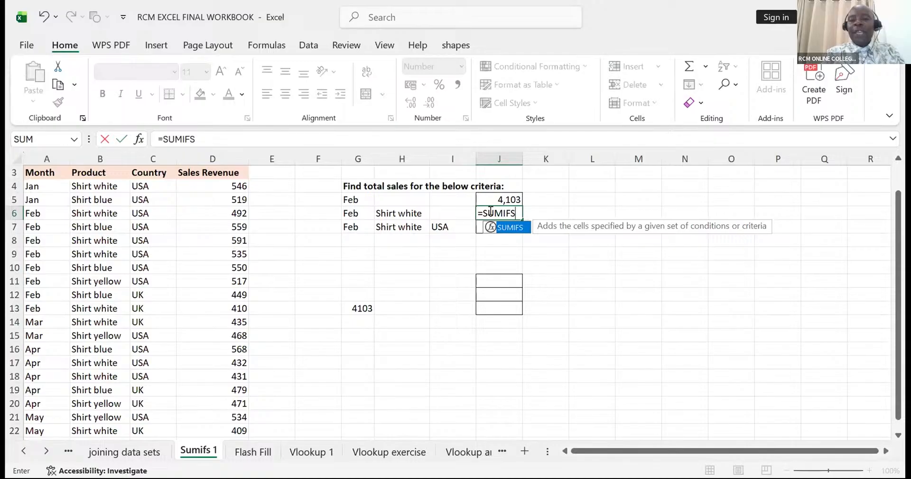
double_click(503, 232)
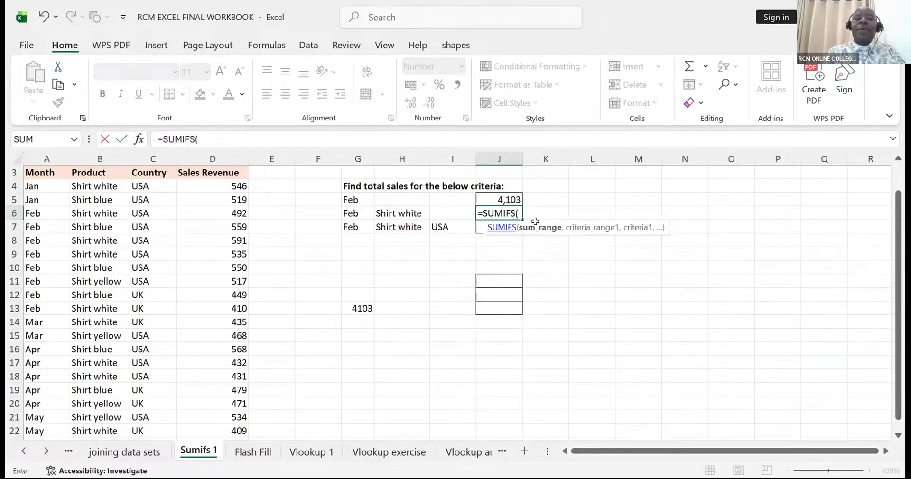
click(223, 154)
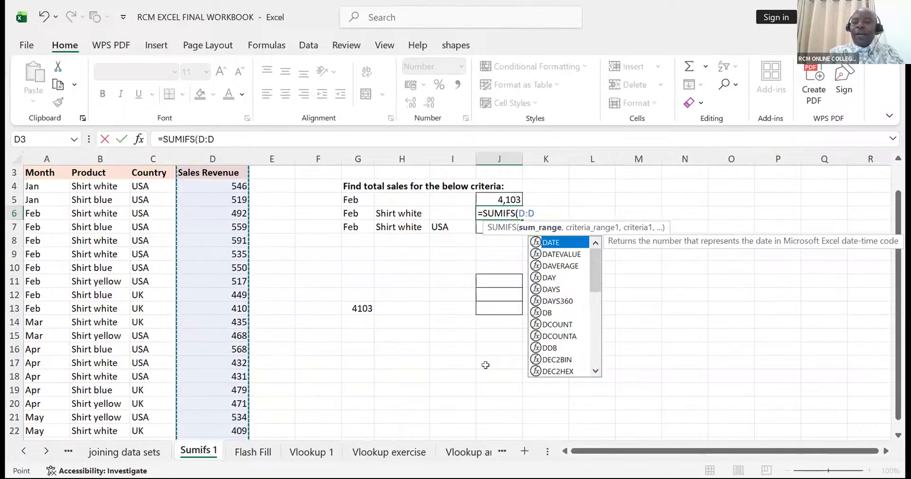
text(,)
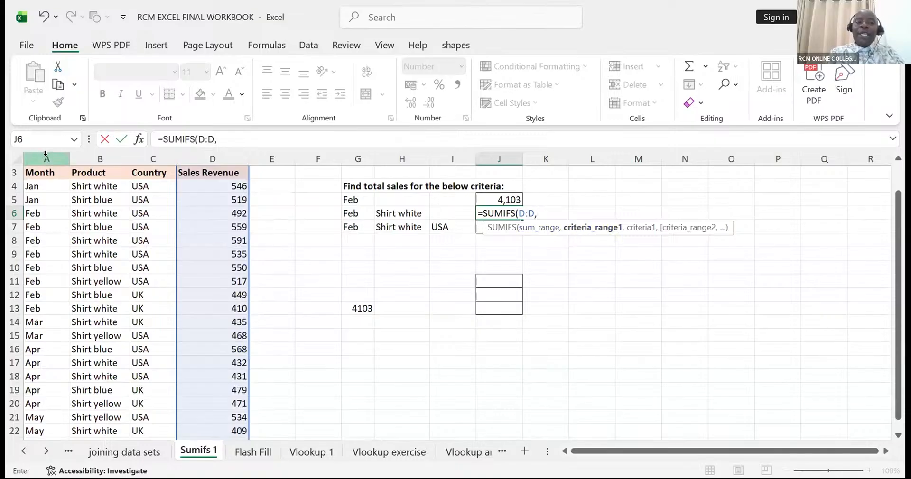
click(46, 153)
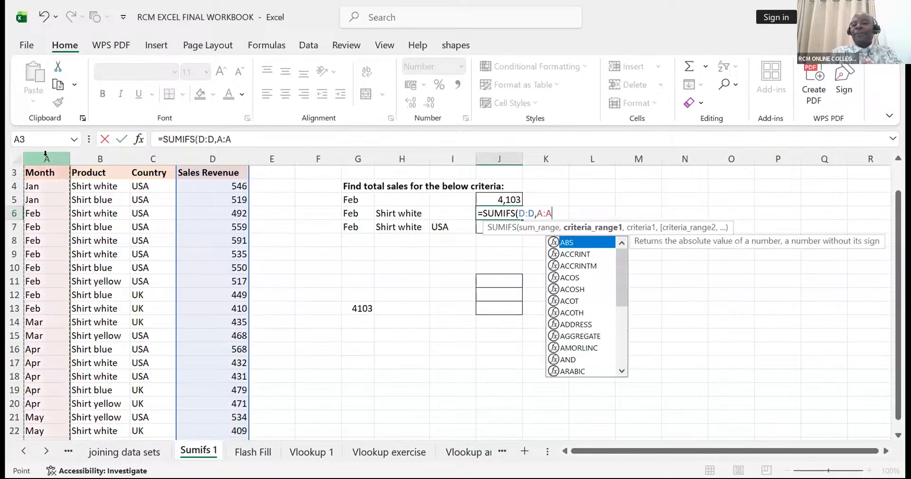
text(,)
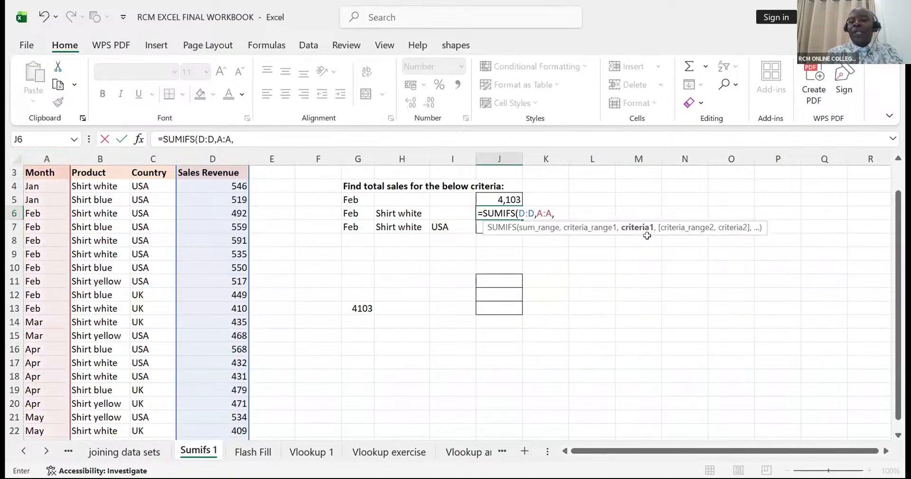
click(349, 212)
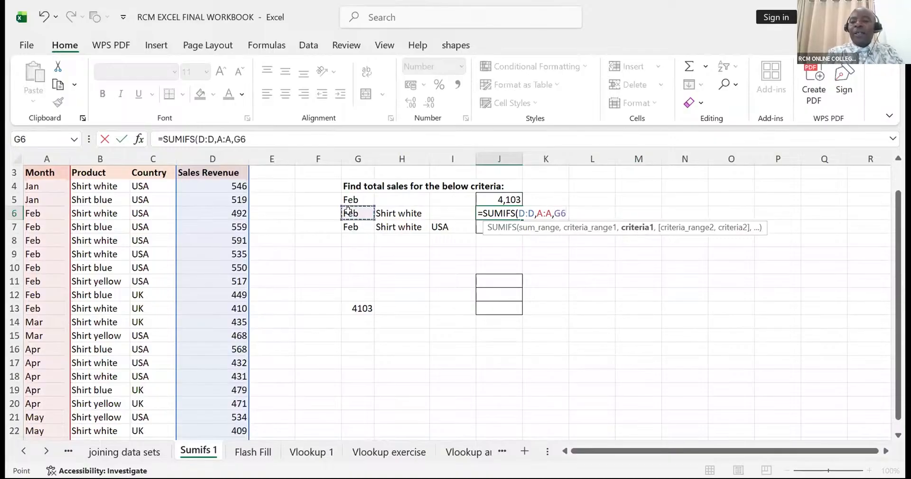
text(,)
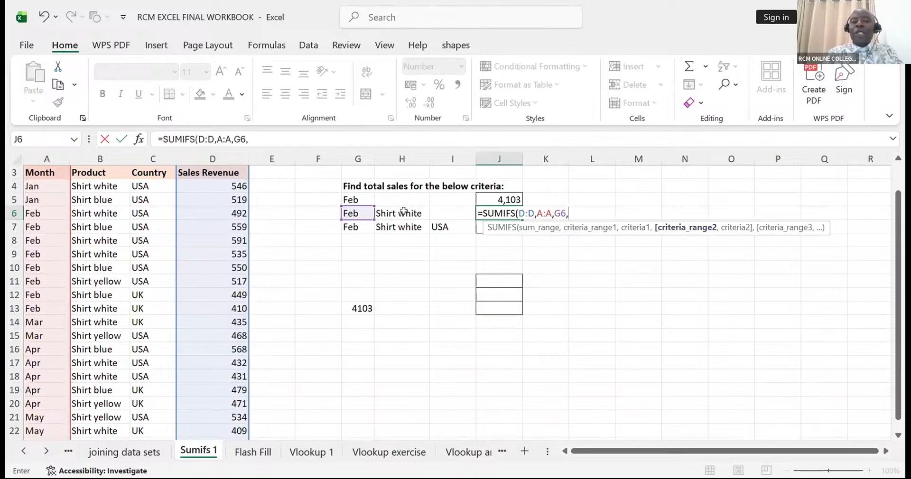
Complete the J6 formula with product range B:B and criterion H6 to total February Shirt white sales
click(102, 158)
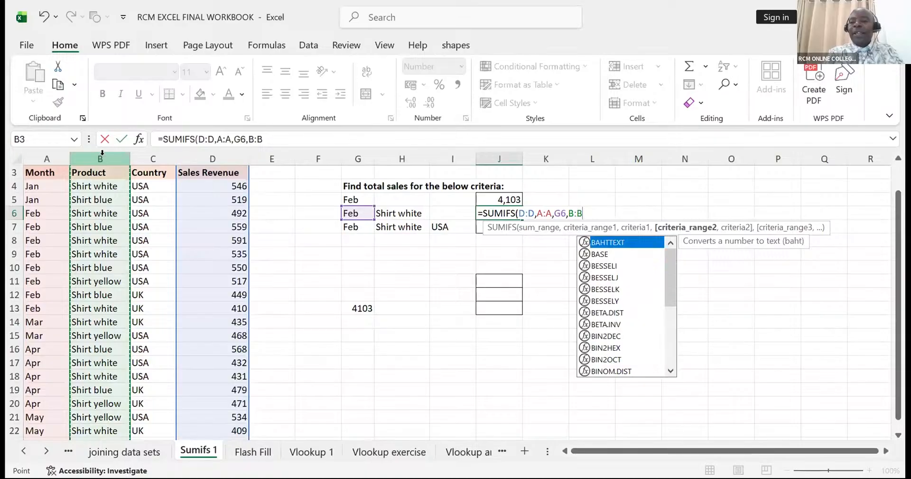
text(,)
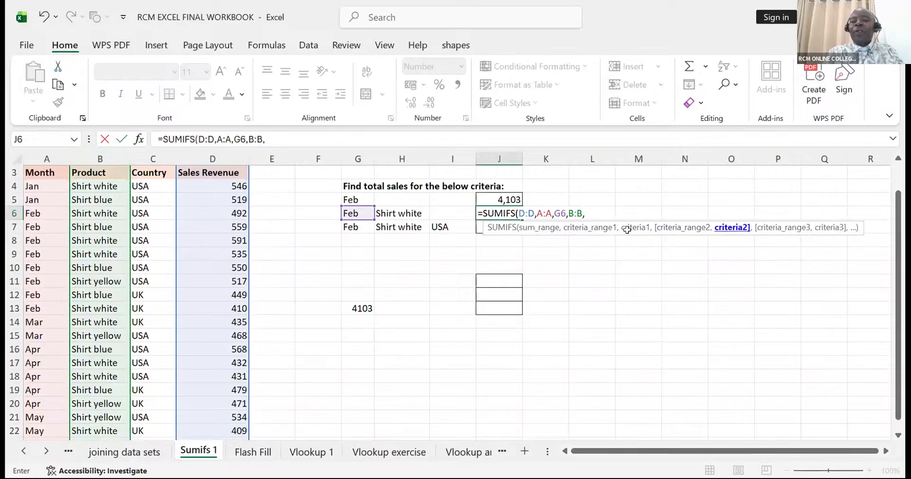
click(387, 214)
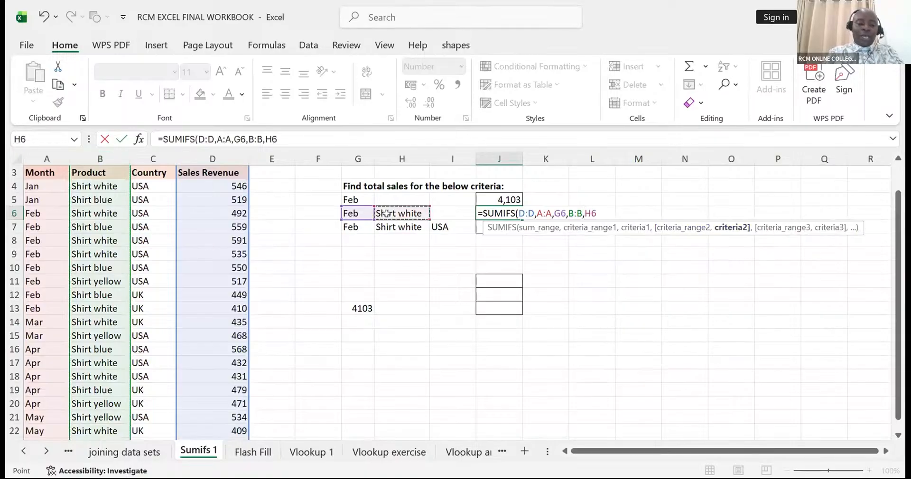
text())
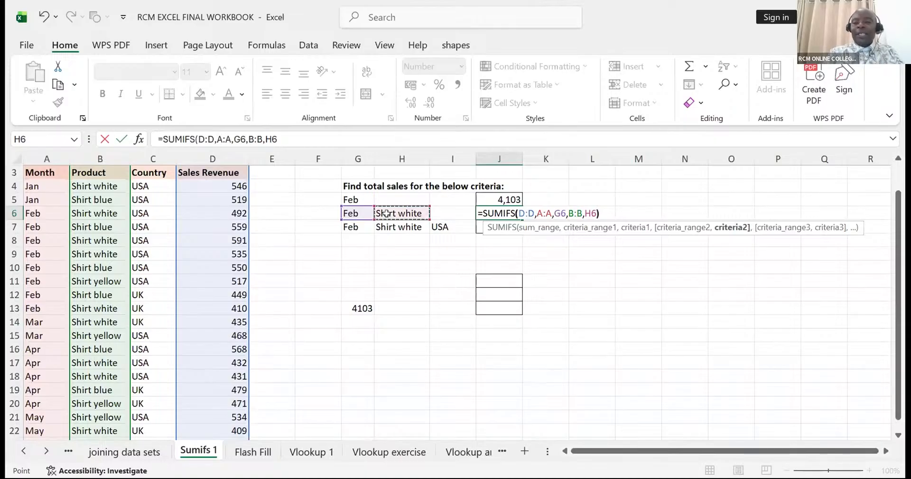
key(Return)
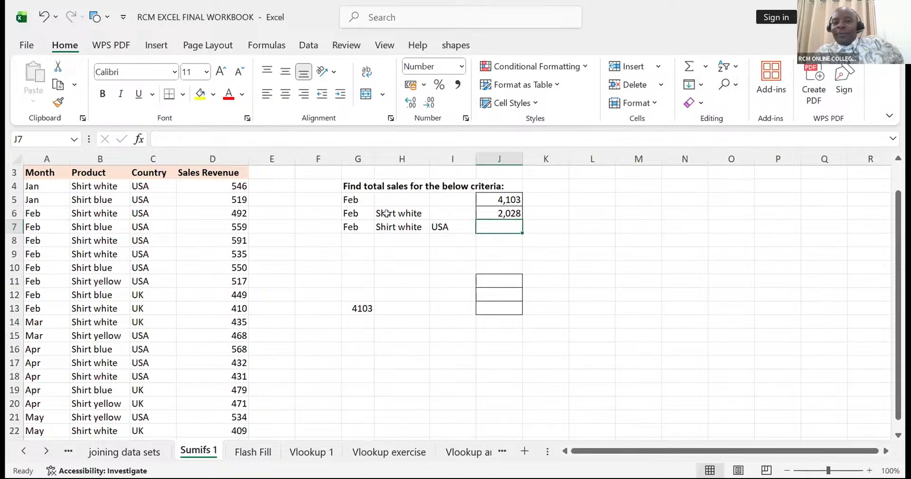
Begin a SUMIFS formula in J7 with the Sales Revenue column D:D as the sum range
click(307, 96)
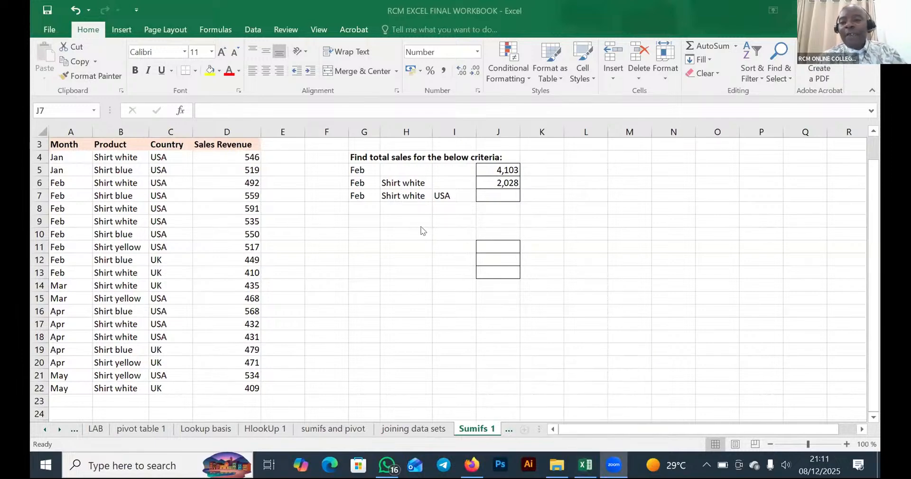
click(491, 194)
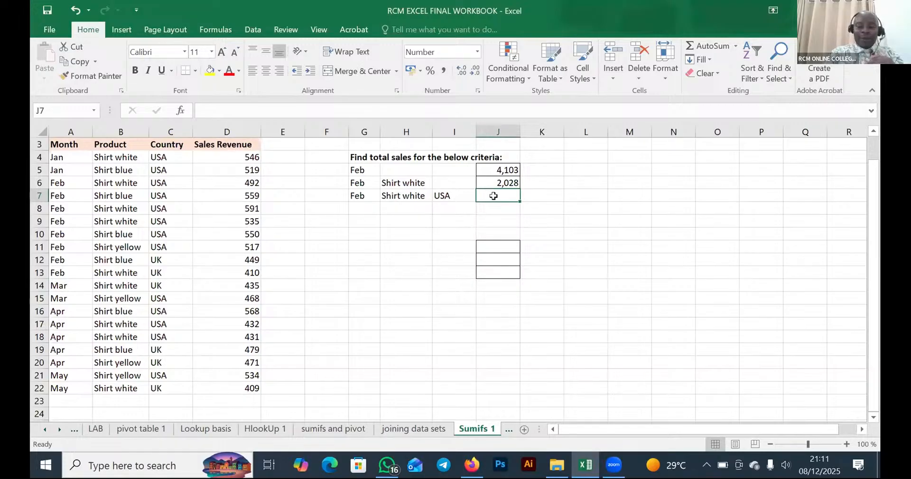
text(=)
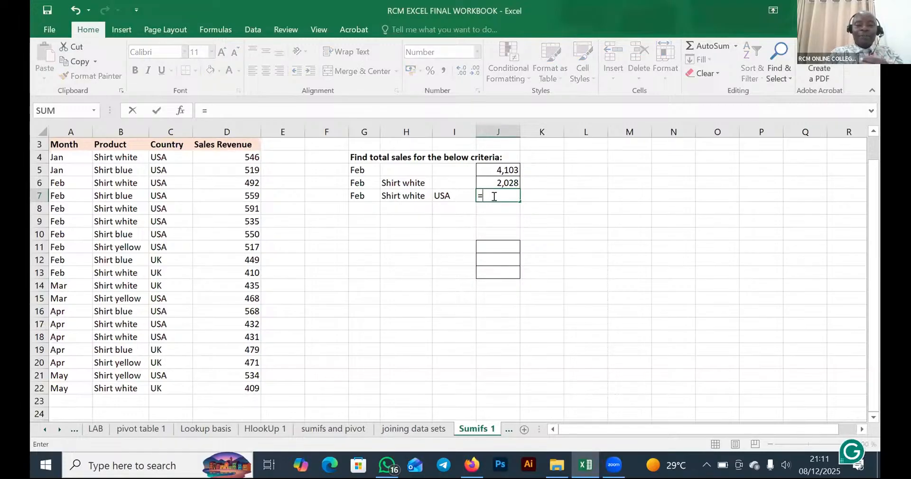
text(SUM)
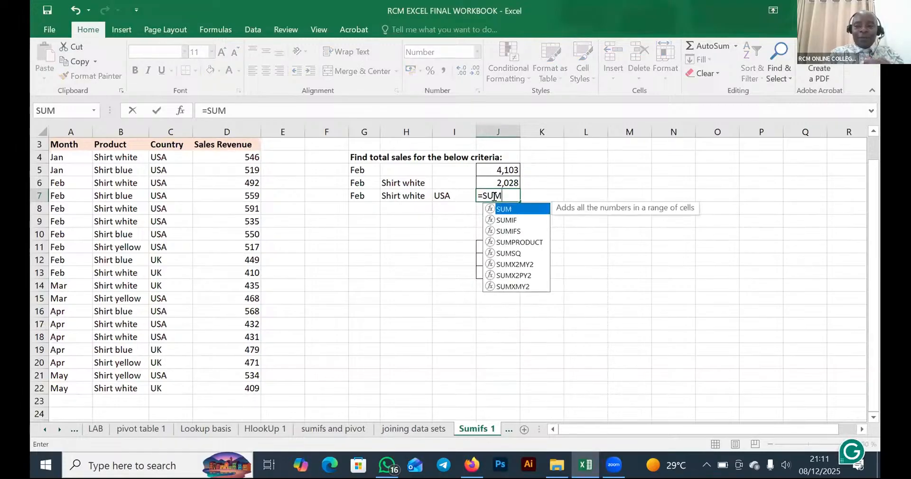
double_click(516, 231)
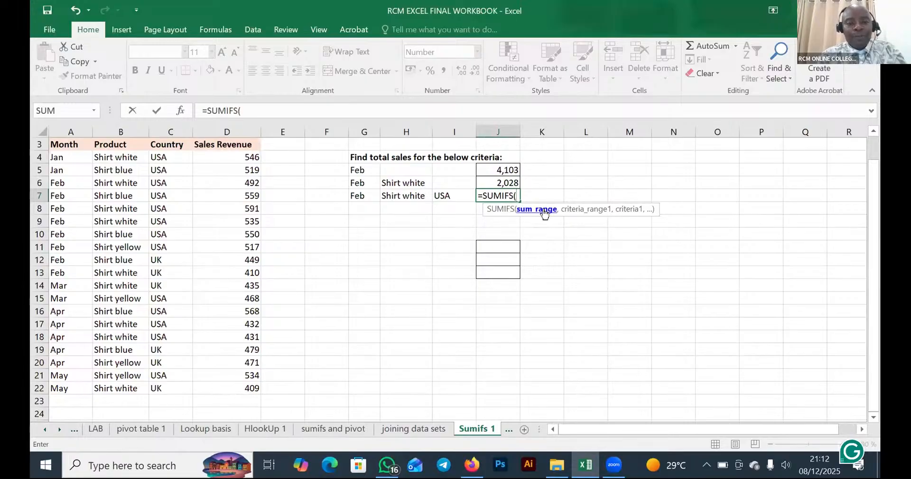
click(240, 130)
text(,)
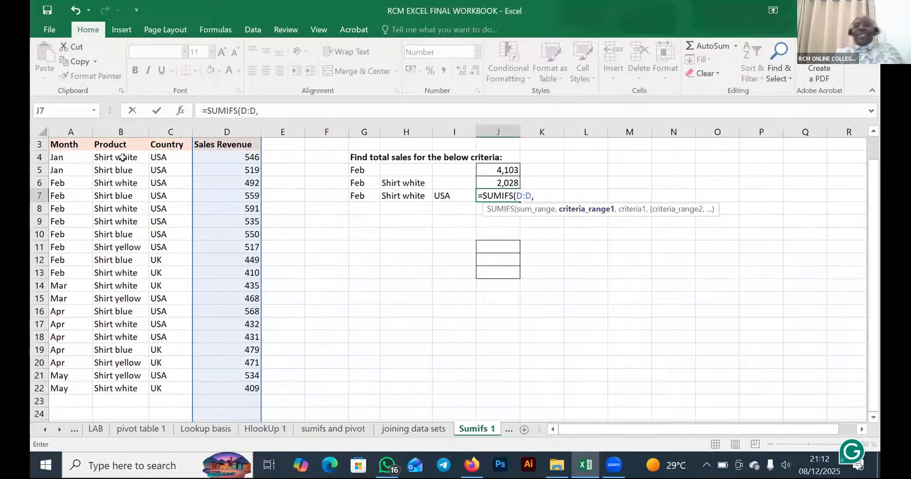
Add month range A:A with criterion G7 and product range B:B with criterion H7 to the J7 formula
click(67, 124)
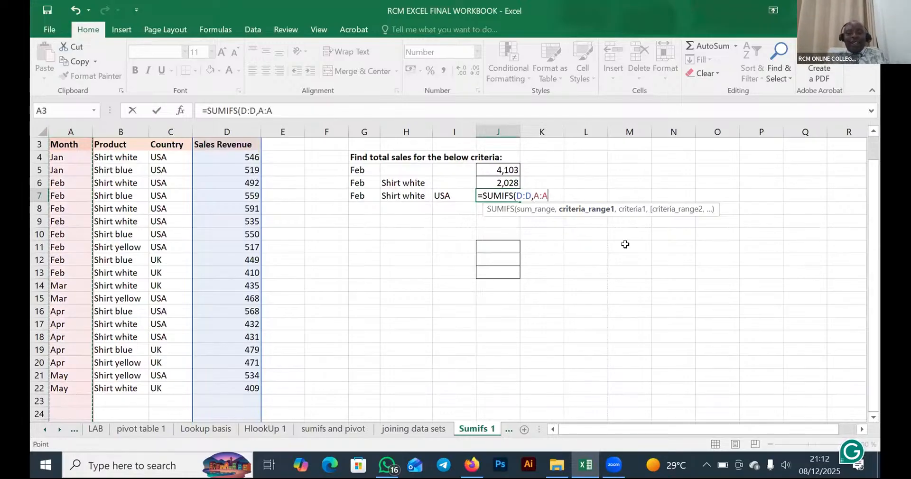
text(,)
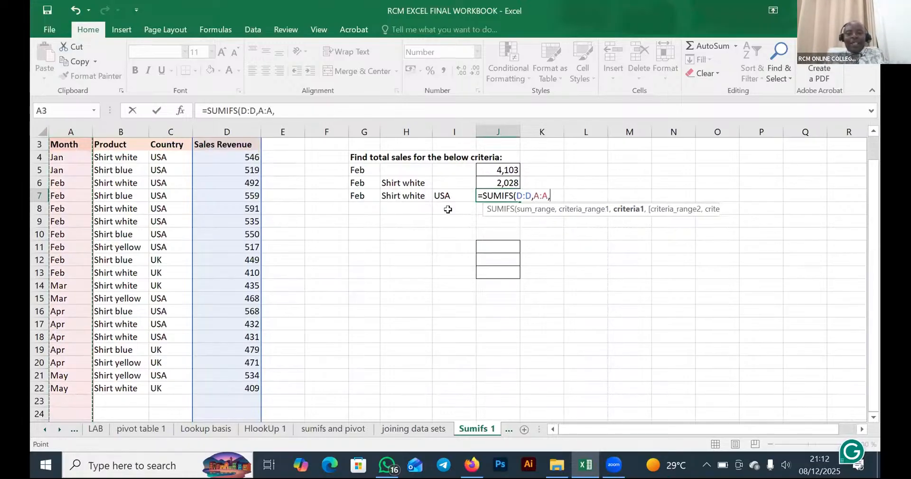
click(360, 195)
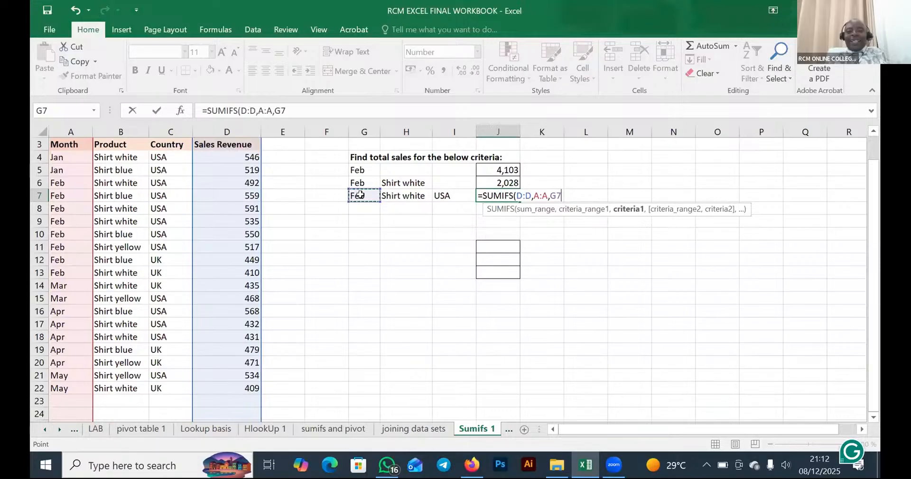
text(,)
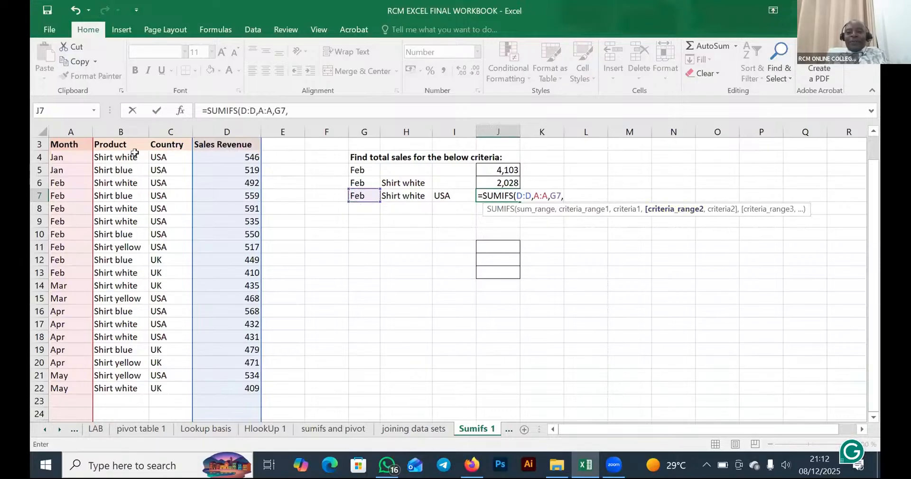
click(121, 130)
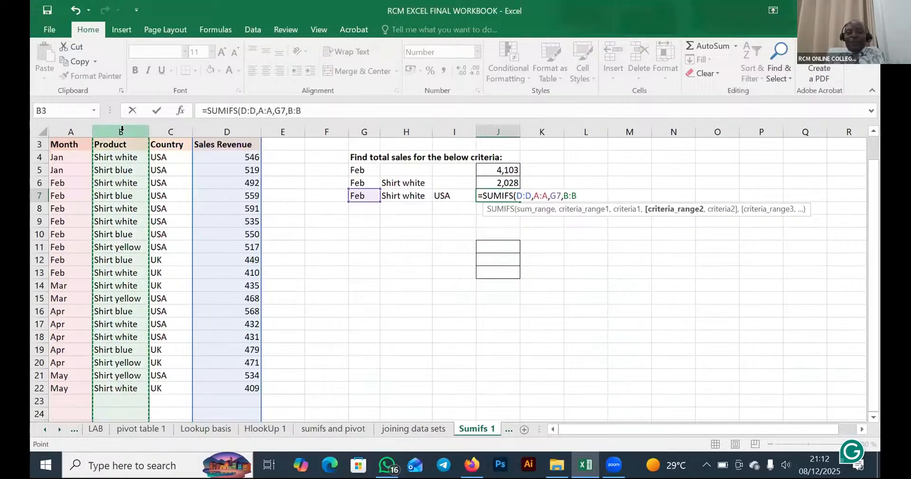
text(,)
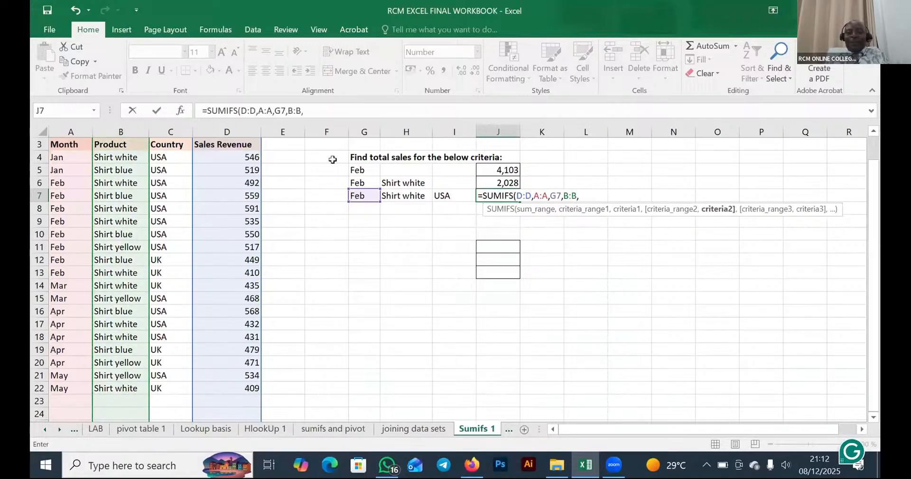
click(400, 194)
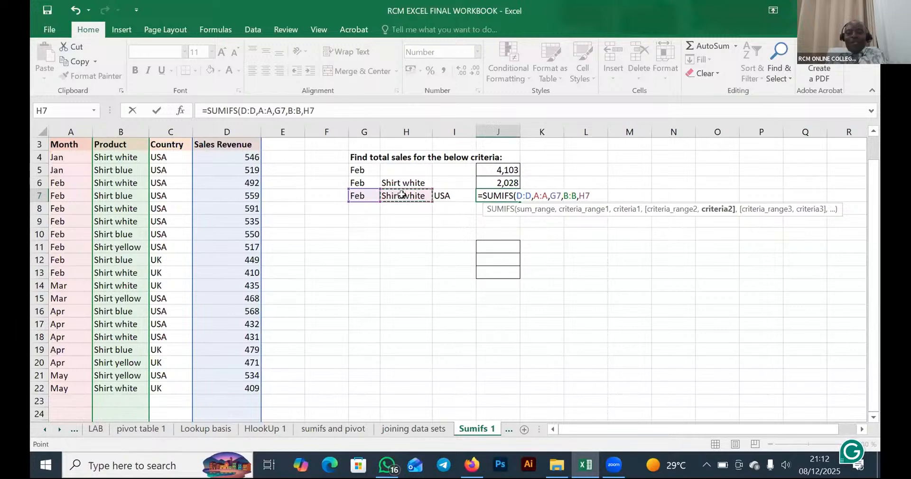
text(,)
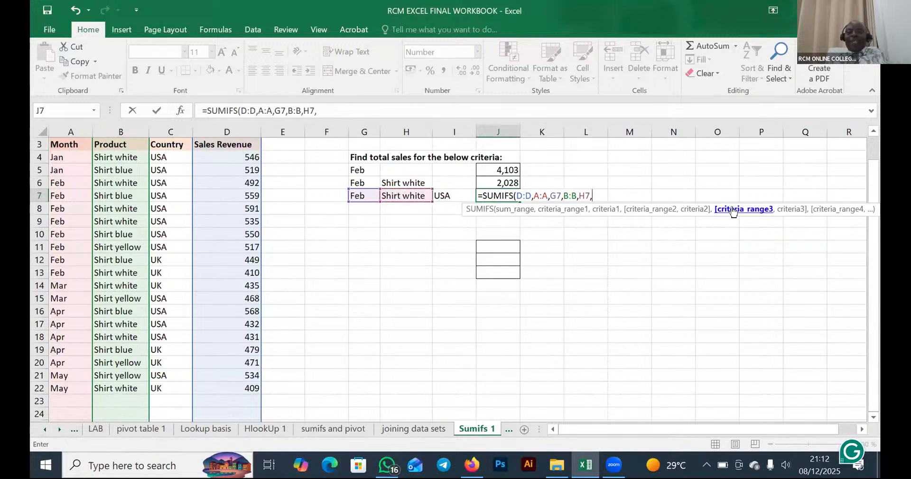
Add country range C:C with criterion I7, completing J7 as =SUMIFS(D:D,A:A,G7,B:B,H7,C:C,I7)
click(170, 131)
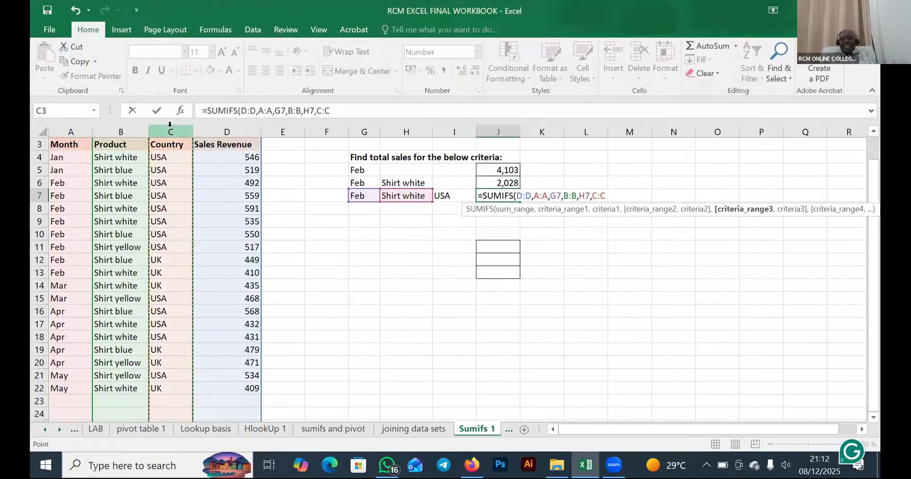
text(,)
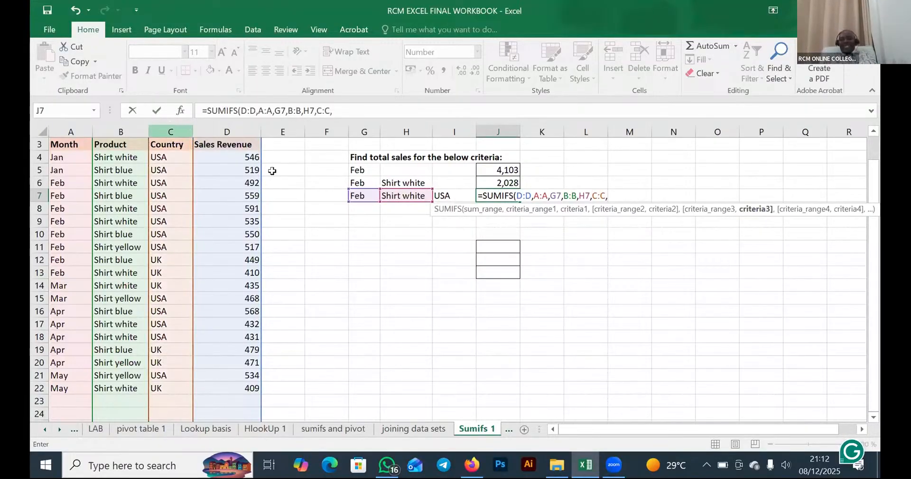
click(442, 198)
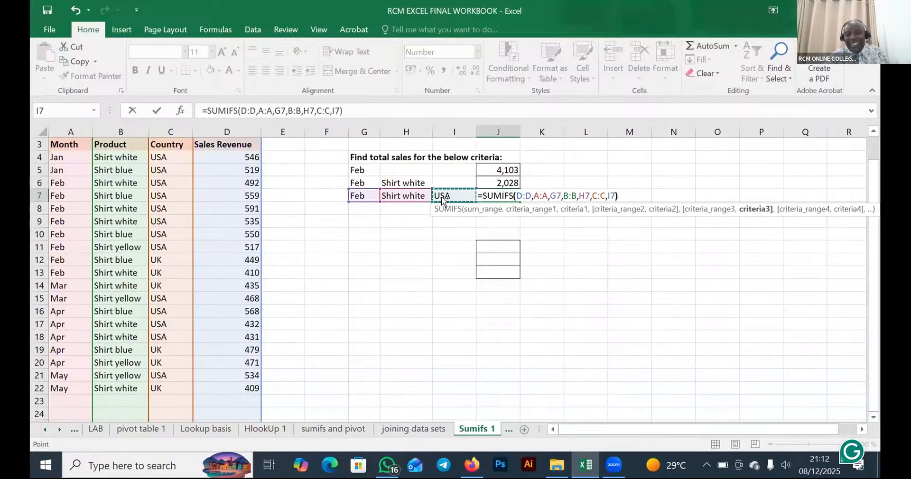
key(Return)
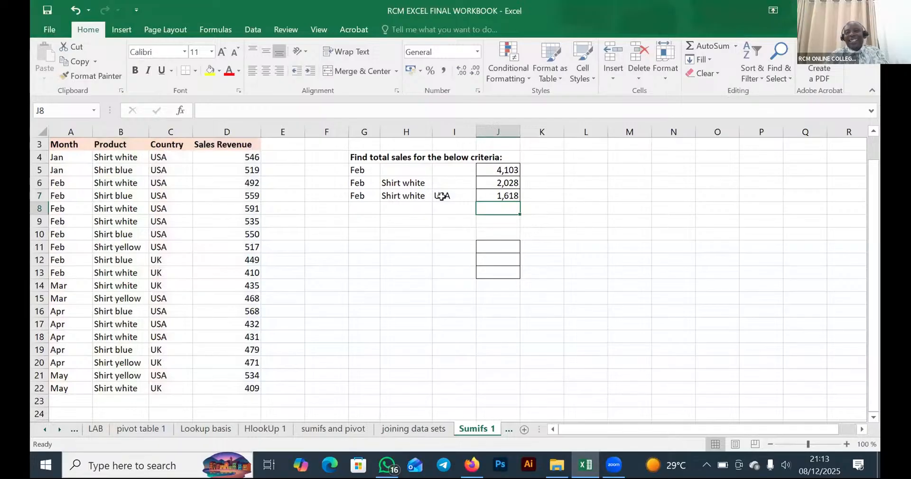
click(498, 195)
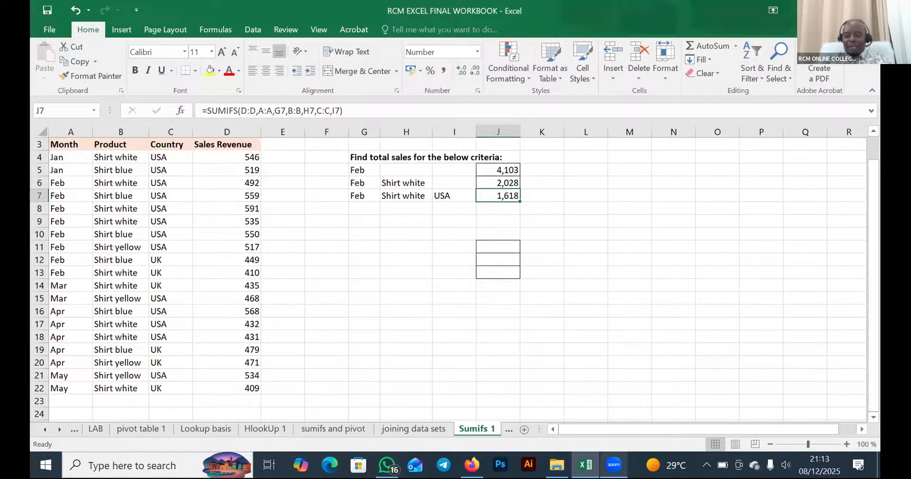
mouse_move(614, 466)
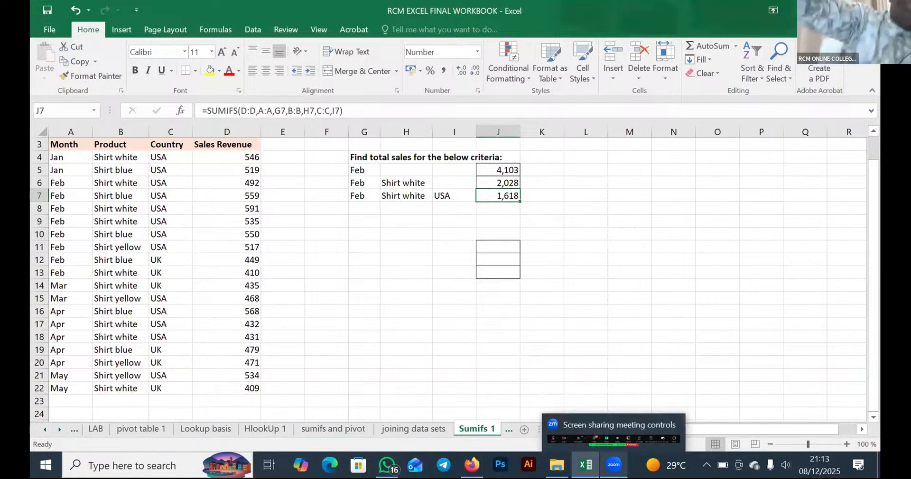
click(613, 465)
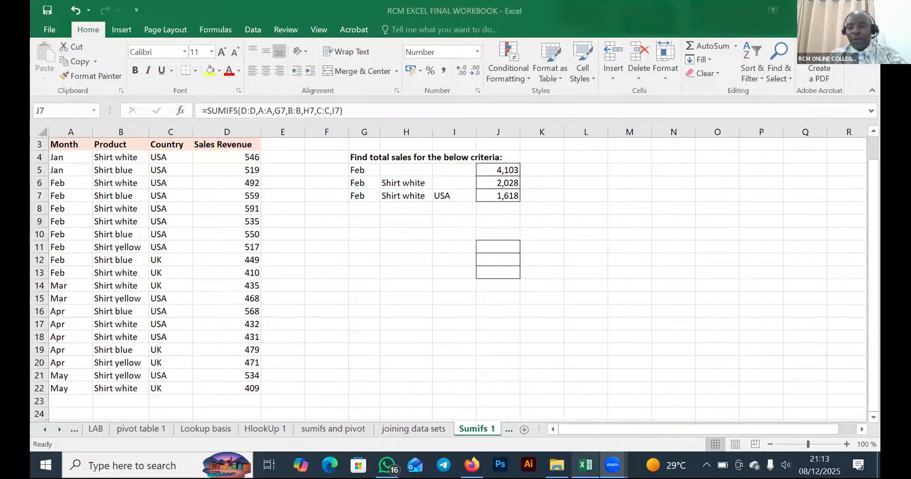
click(590, 291)
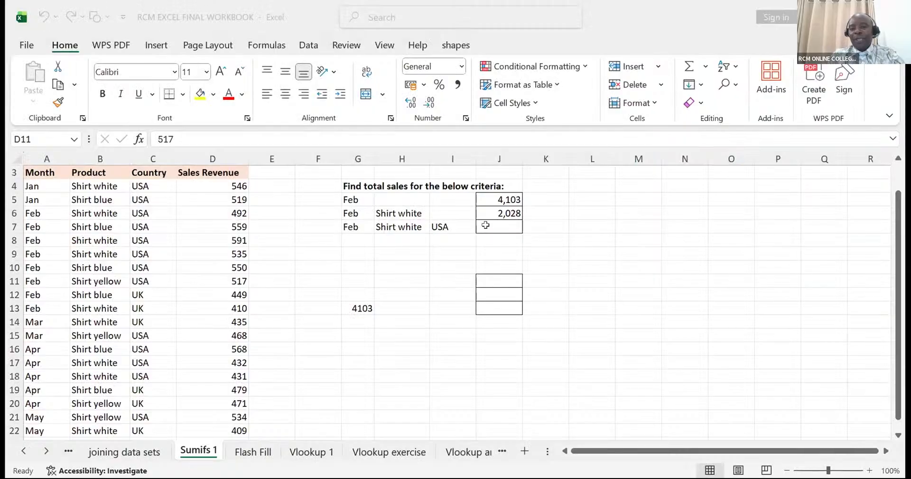
In the other copy of the workbook, begin a SUMIFS formula in J7 with sum range D:D, criteria range A:A and criterion G7
click(485, 225)
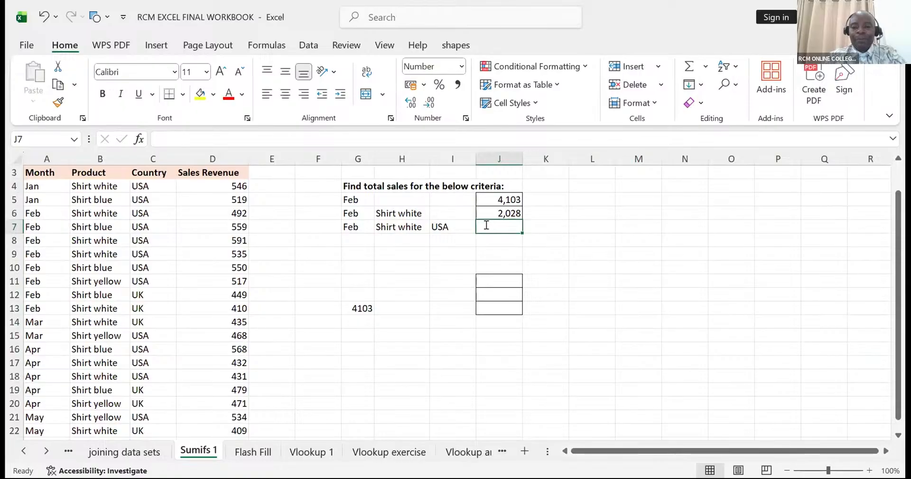
text(=SUMIFS()
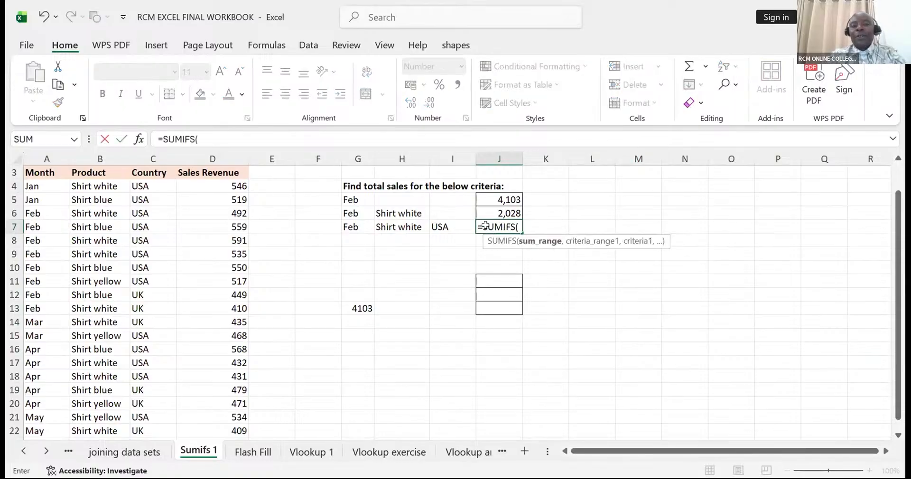
click(215, 151)
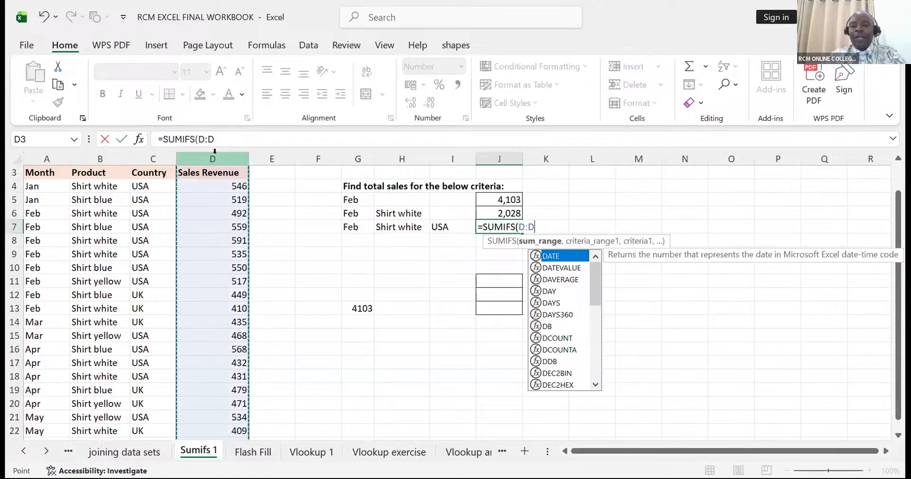
text(,)
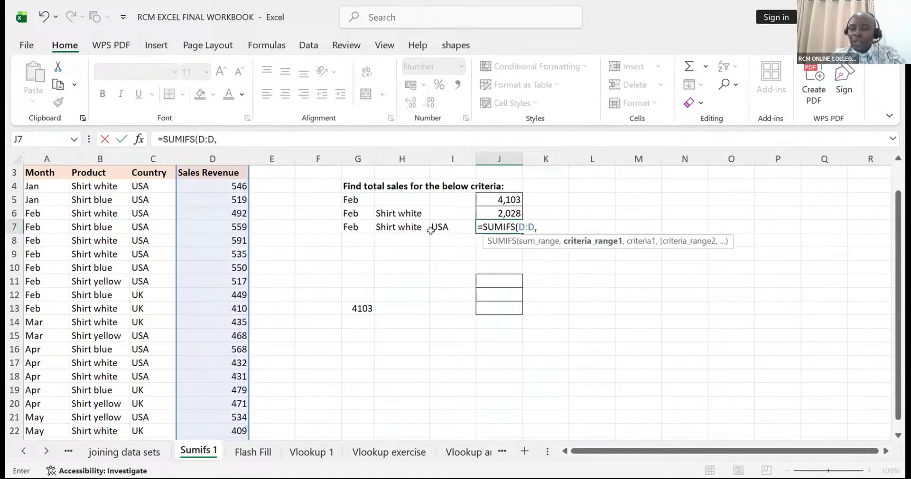
click(41, 157)
text(,)
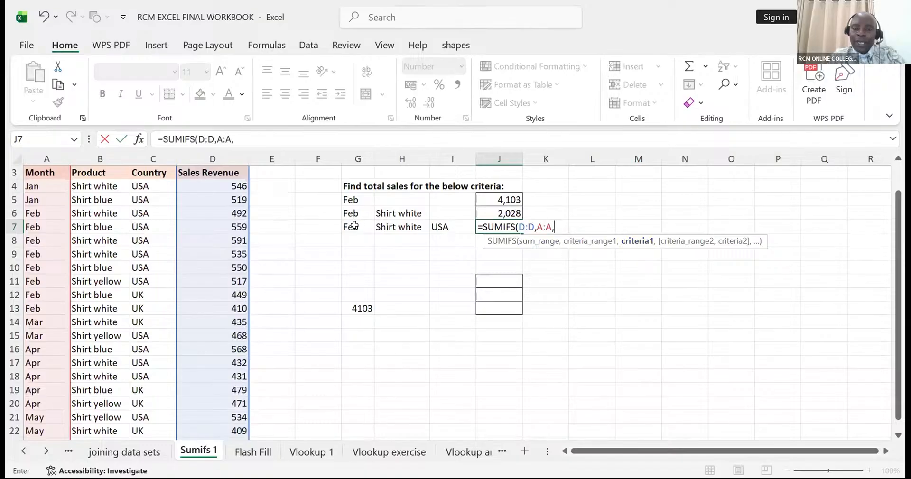
click(355, 226)
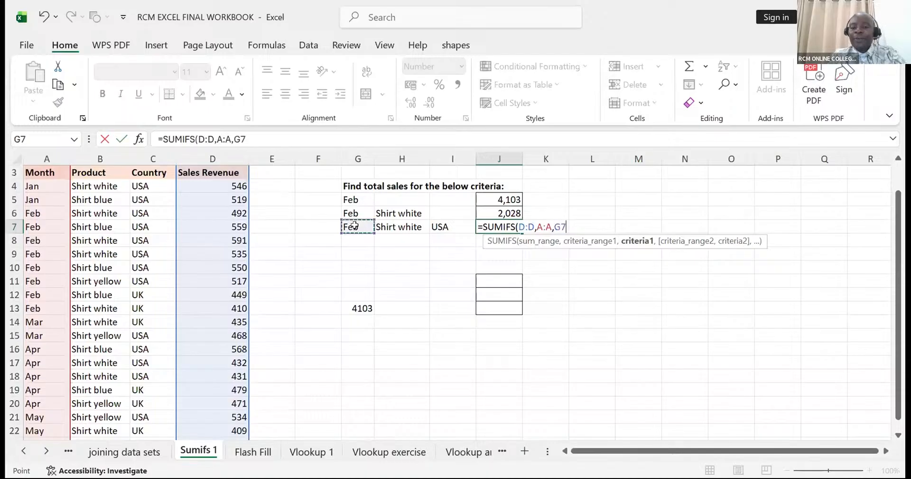
text(,)
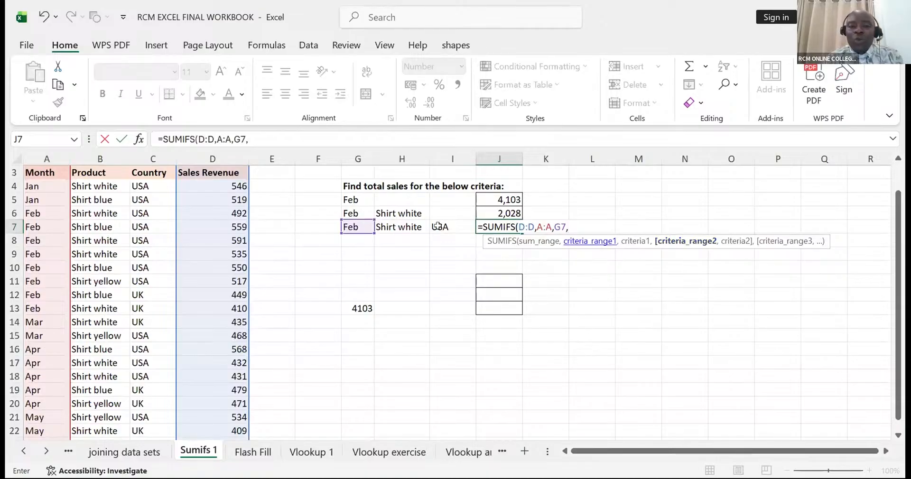
Complete the J7 SUMIFS formula with product range B:B and criterion H7, plus country range C:C and criterion I7
click(102, 153)
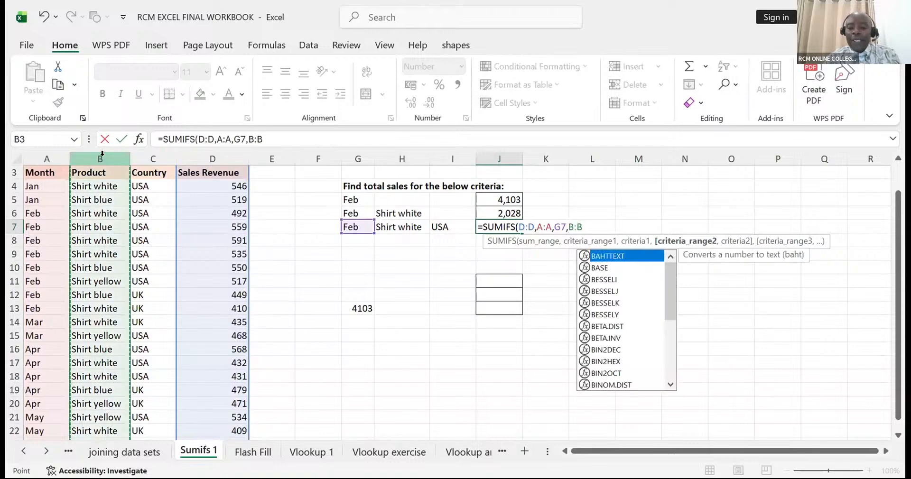
text(,)
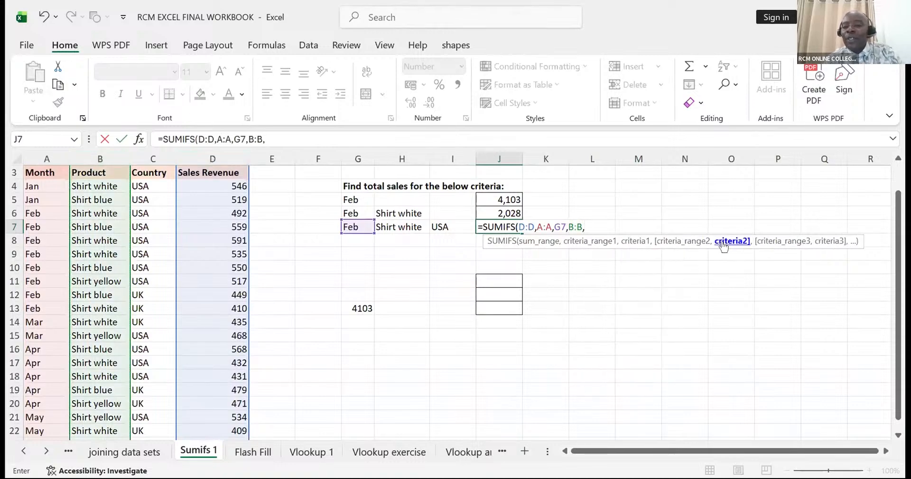
click(406, 226)
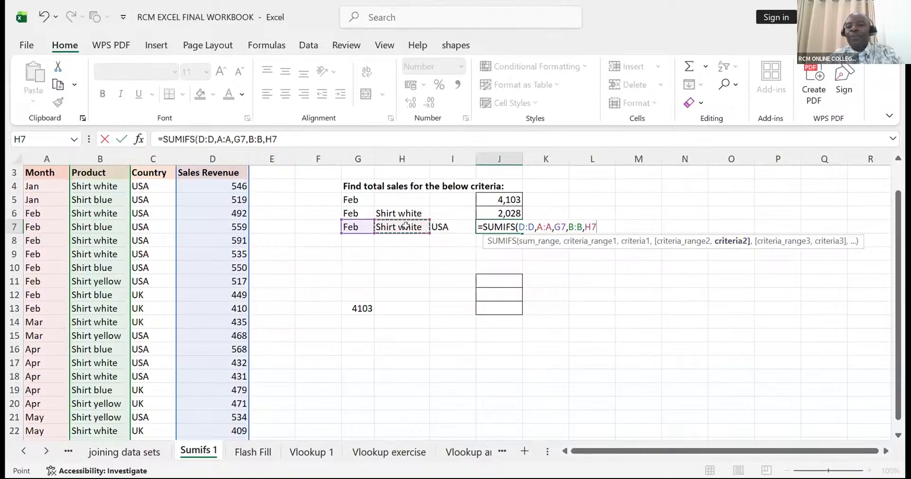
text(,)
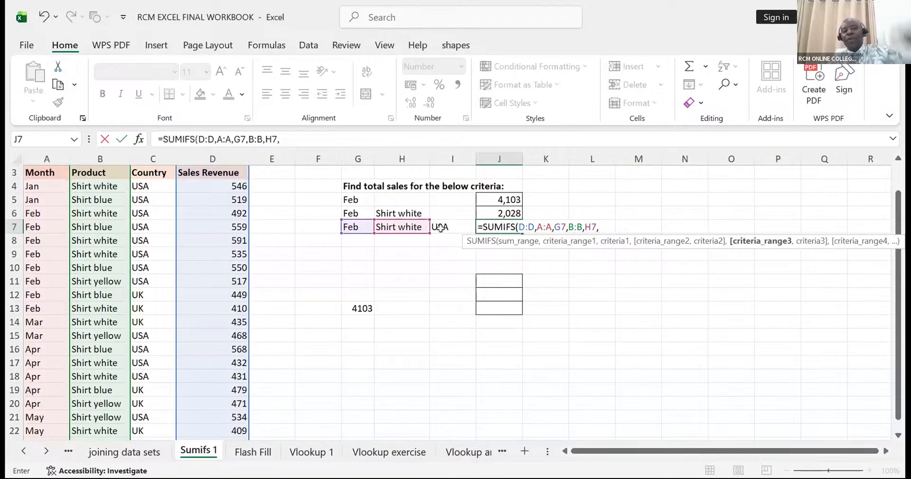
click(155, 157)
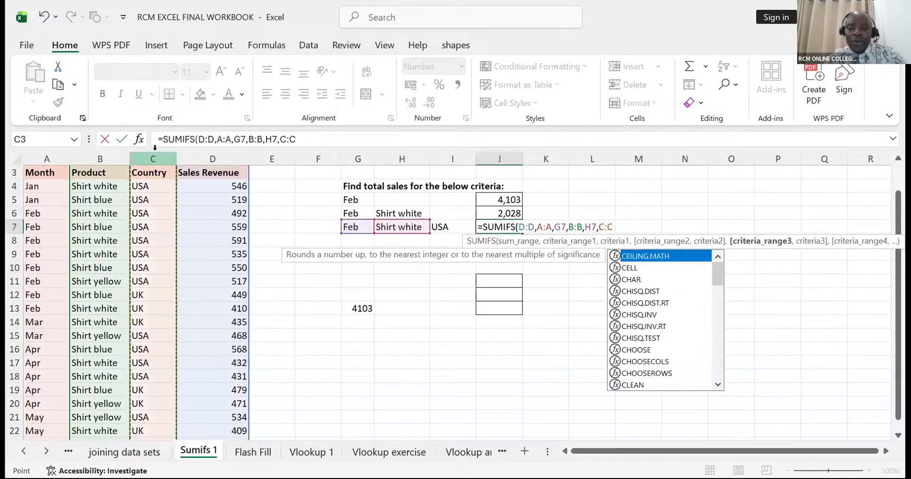
text(,)
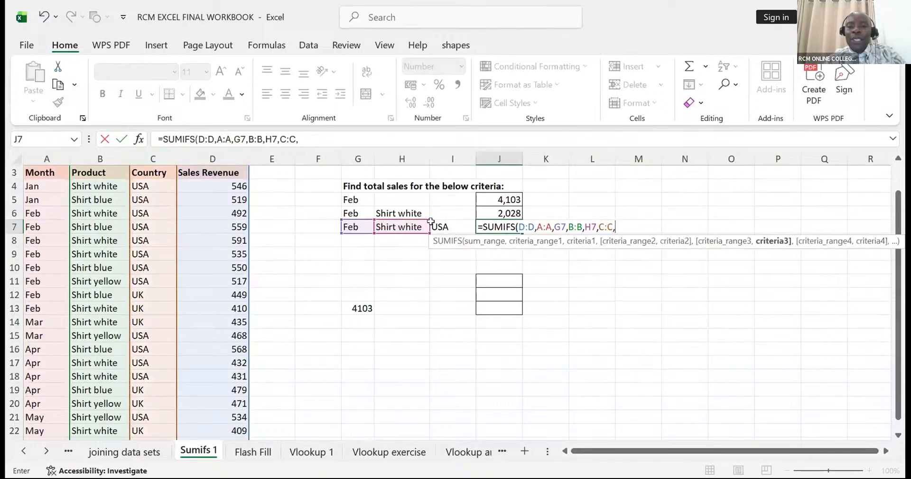
click(432, 223)
text())
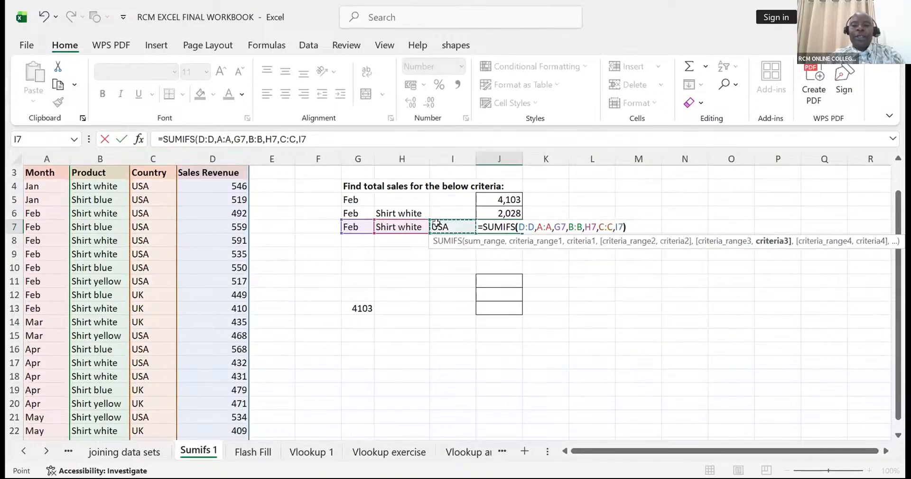
key(Return)
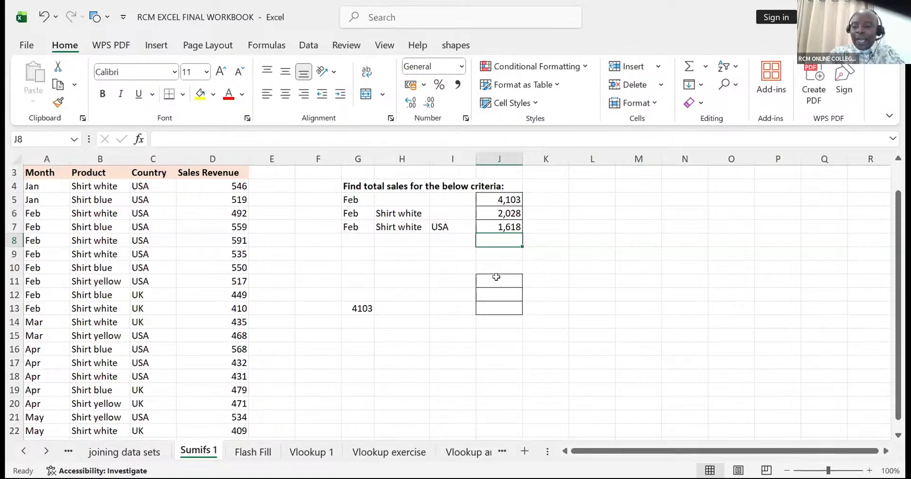
Open the Vlookup and sumifs sheet
click(434, 91)
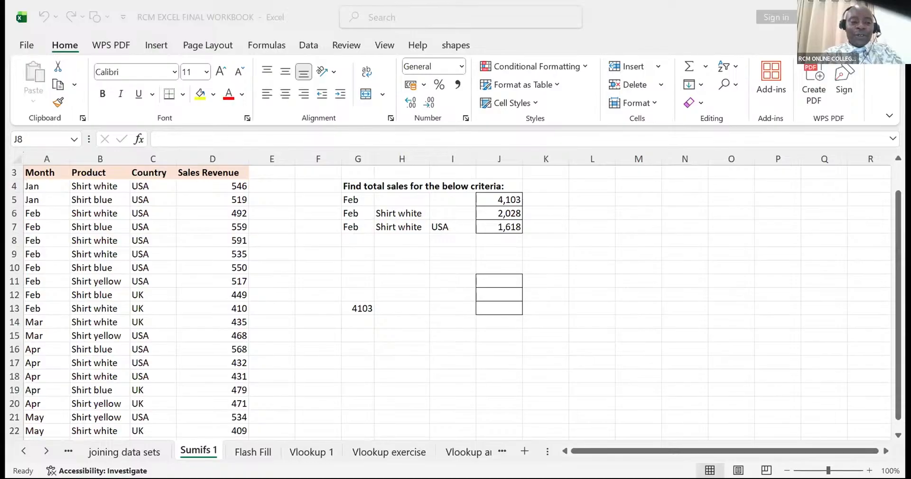
click(46, 451)
click(46, 451)
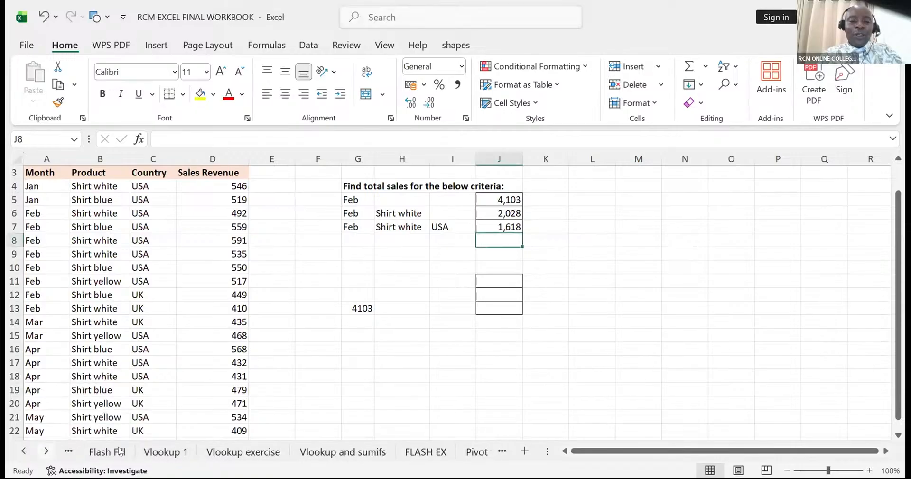
click(318, 453)
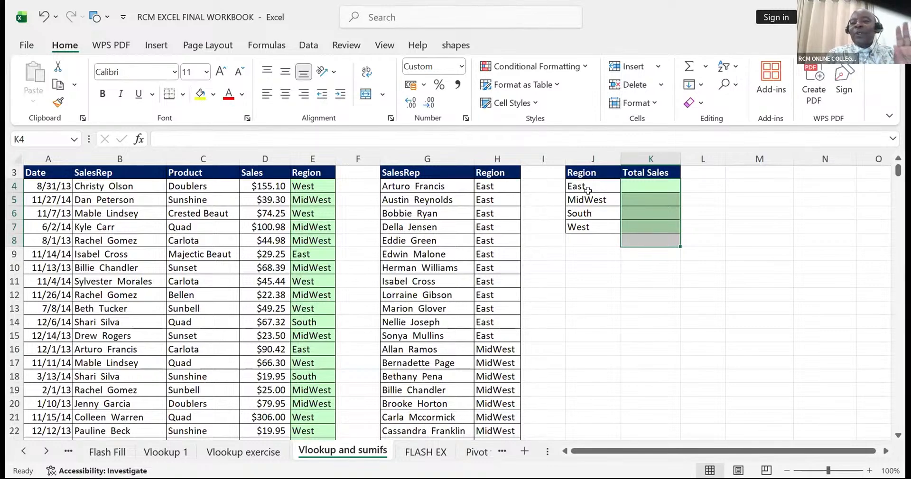
Calculate the East region's total sales in K4 with =SUMIFS(D:D,E:E,J4)
click(635, 181)
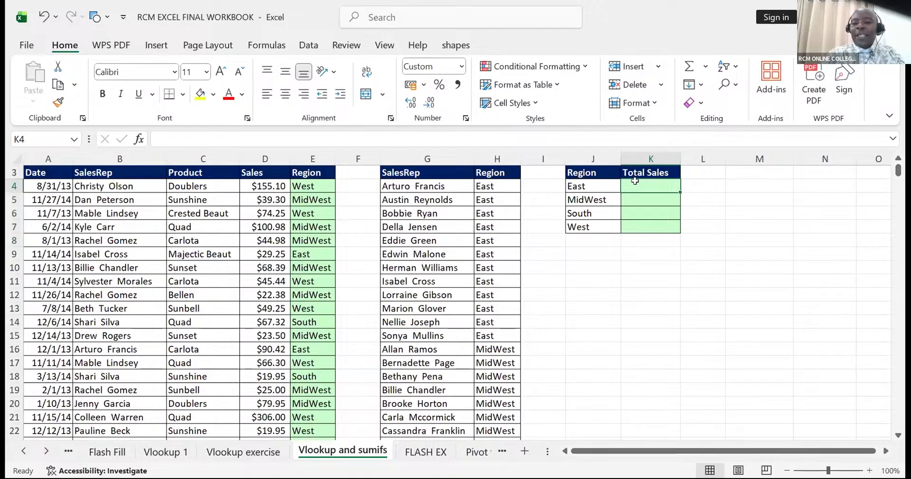
text(=)
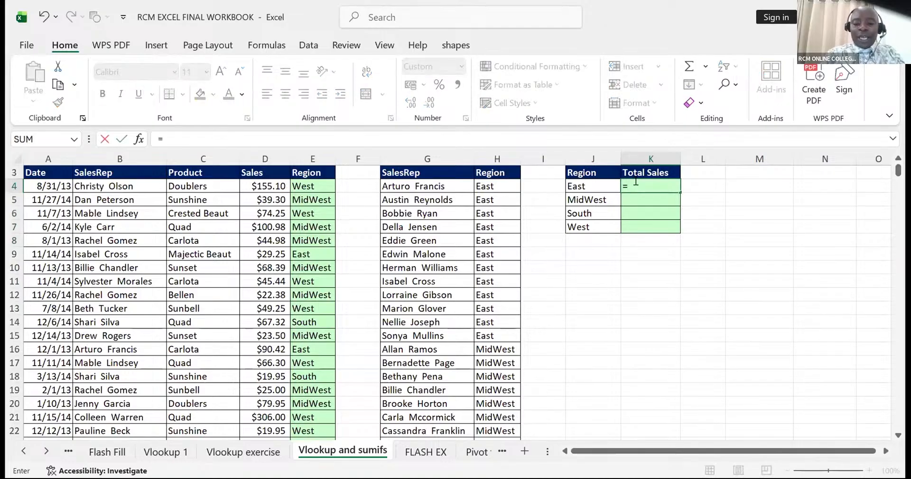
text(SUMIF)
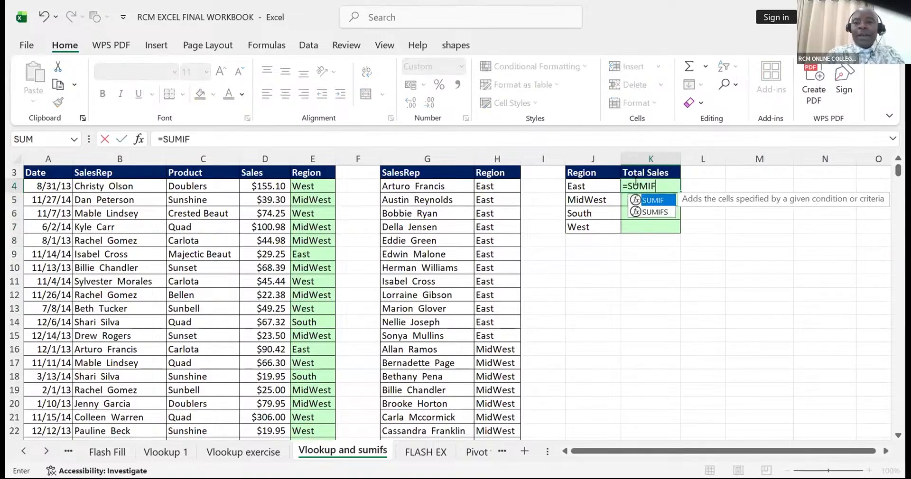
text(S)
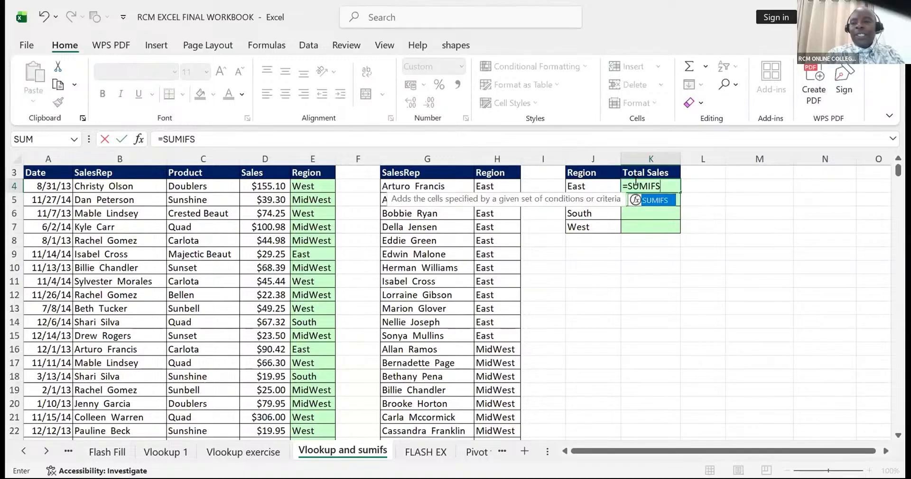
text(()
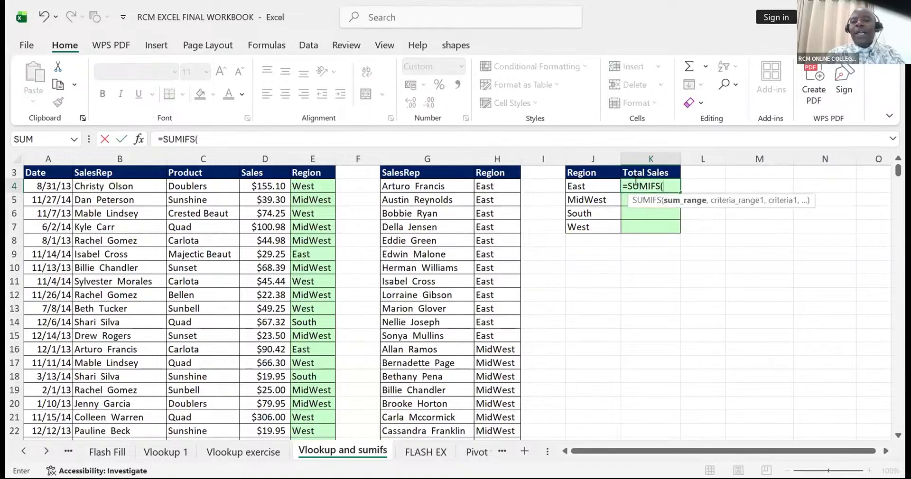
click(264, 158)
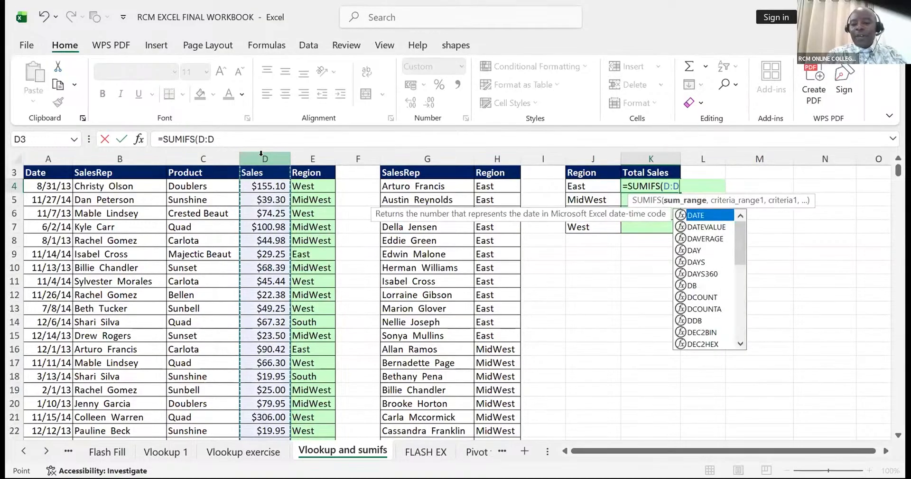
text(,)
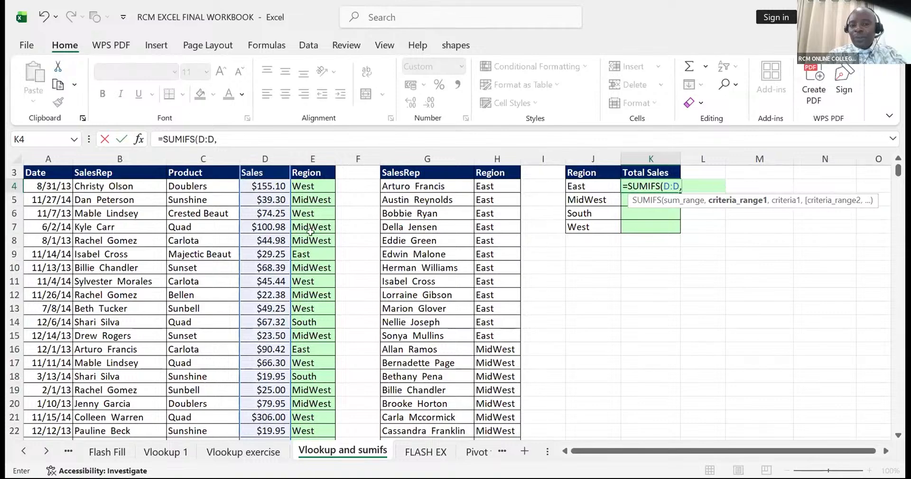
click(309, 155)
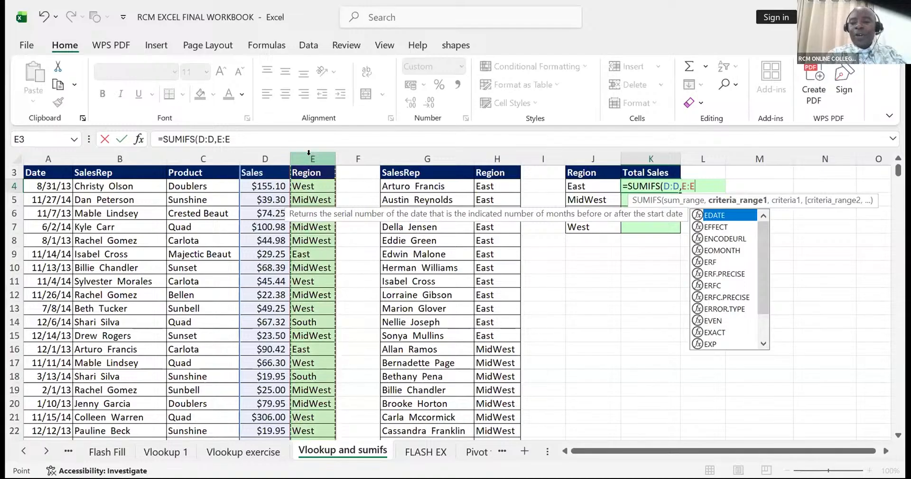
text(,)
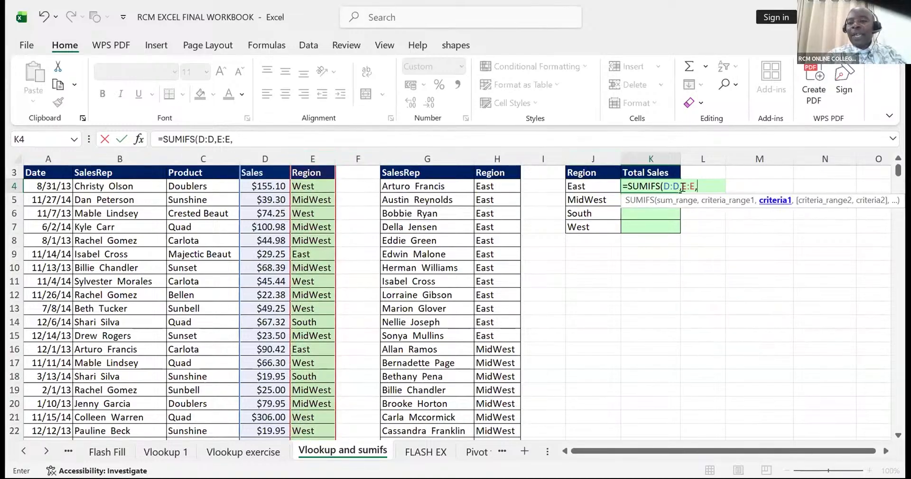
click(580, 185)
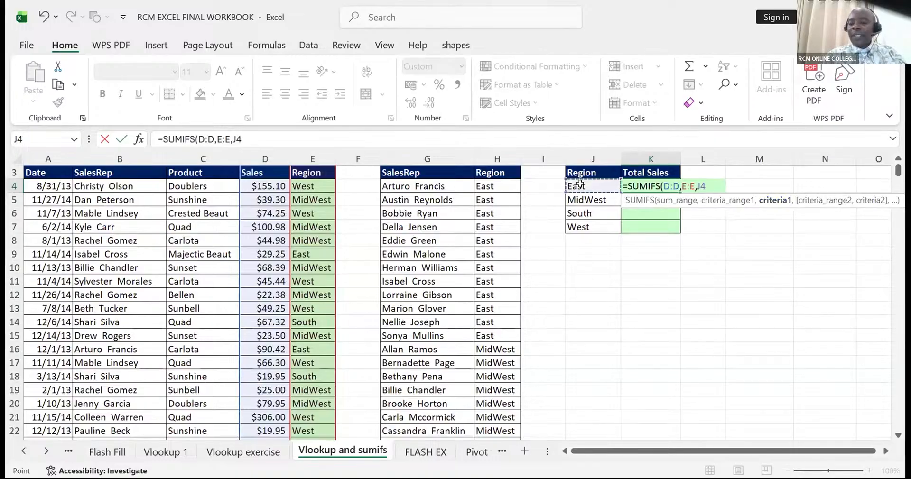
key(Return)
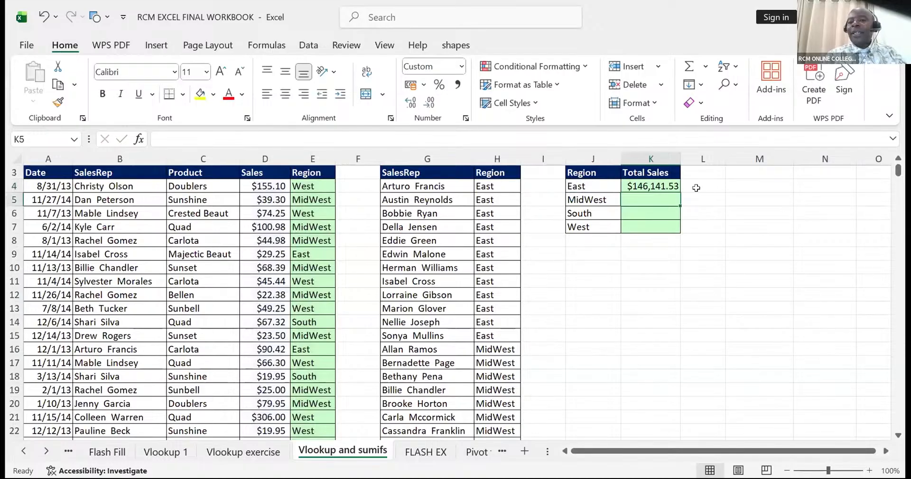
Fill the K4 SUMIFS formula down to K7 for the MidWest, South and West regions
click(650, 185)
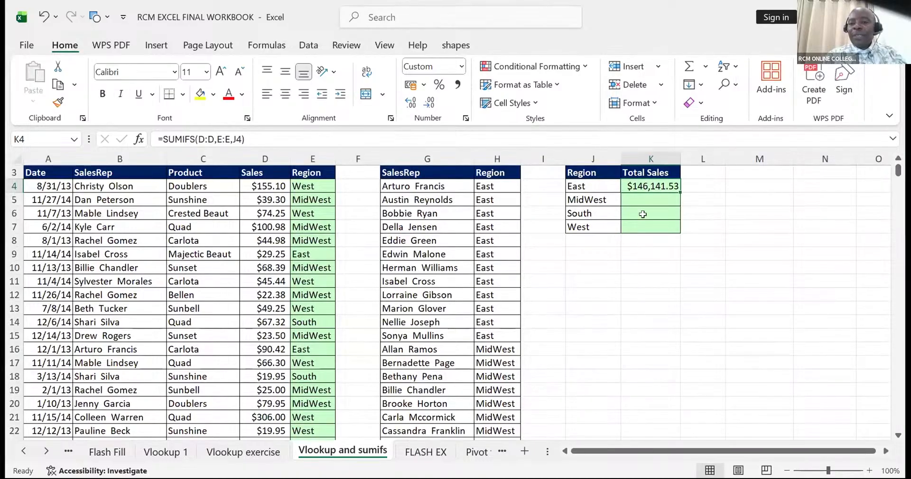
double_click(678, 189)
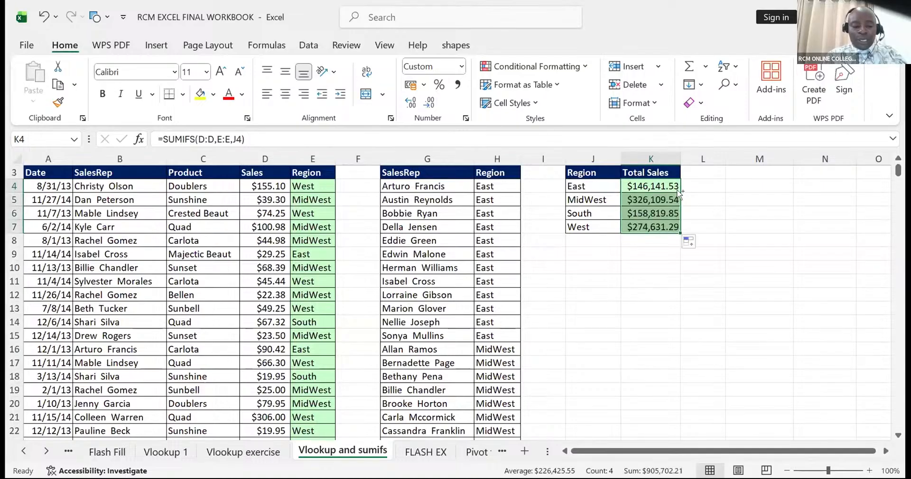
key(ctrl+z)
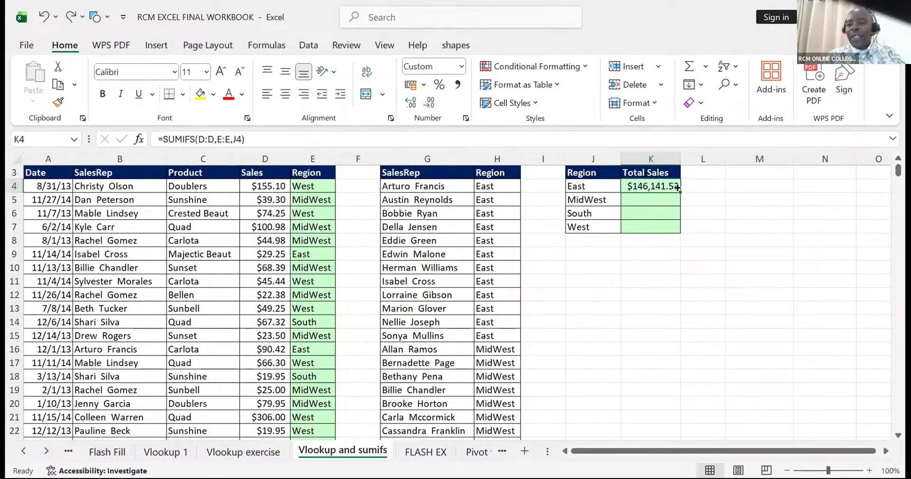
double_click(678, 188)
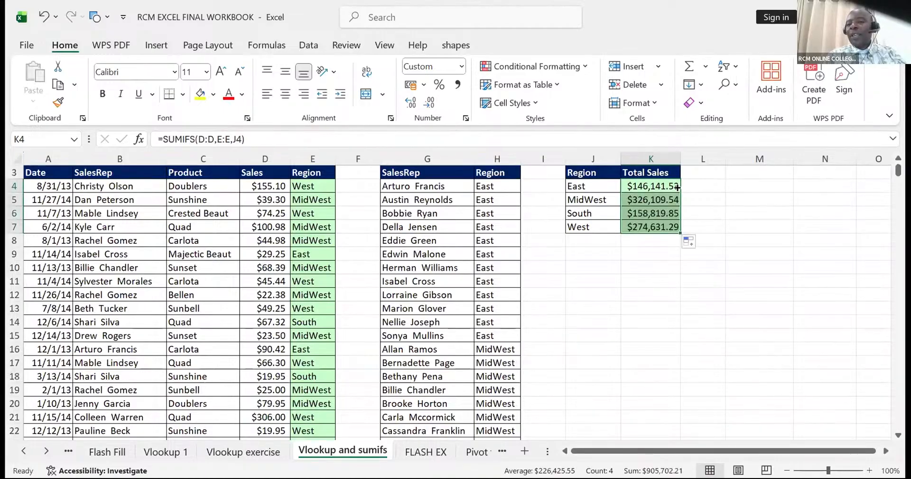
Add an AutoSum total of the regional sales in K8
click(640, 240)
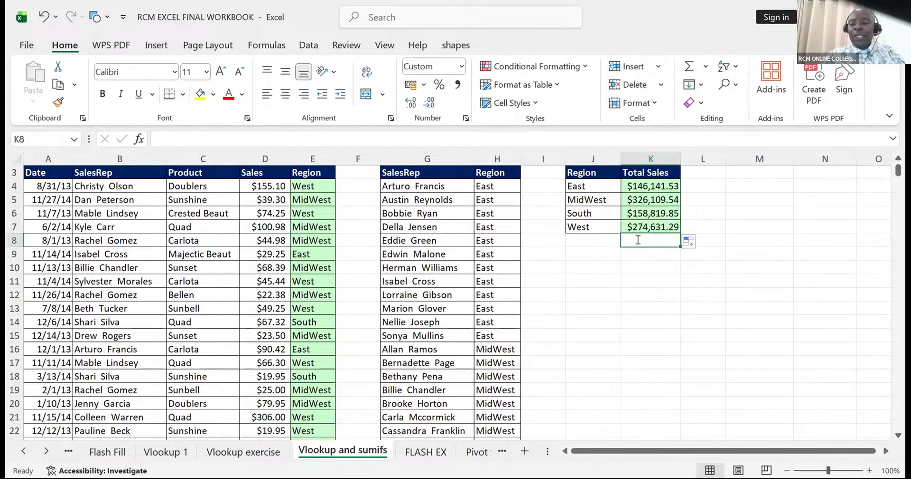
key(alt+equal)
key(Return)
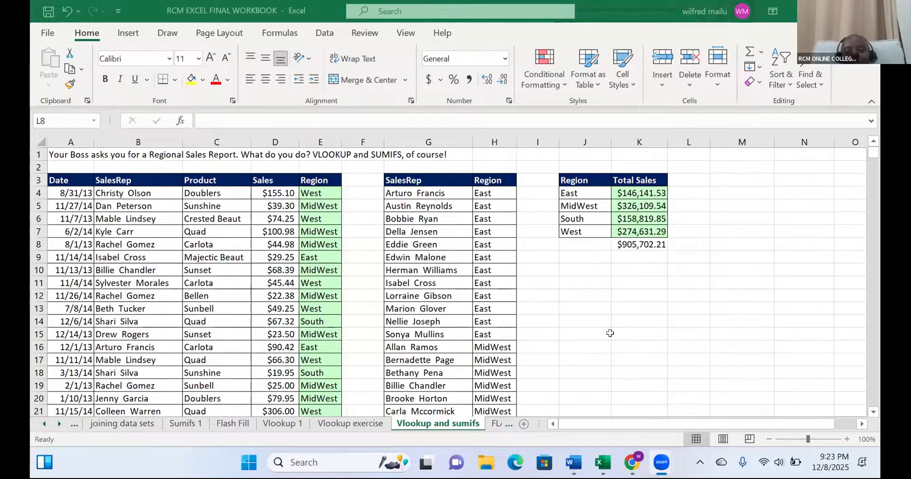
In the other copy of the workbook, clear the Total Sales formulas and grand total in K4:K8
key(Right)
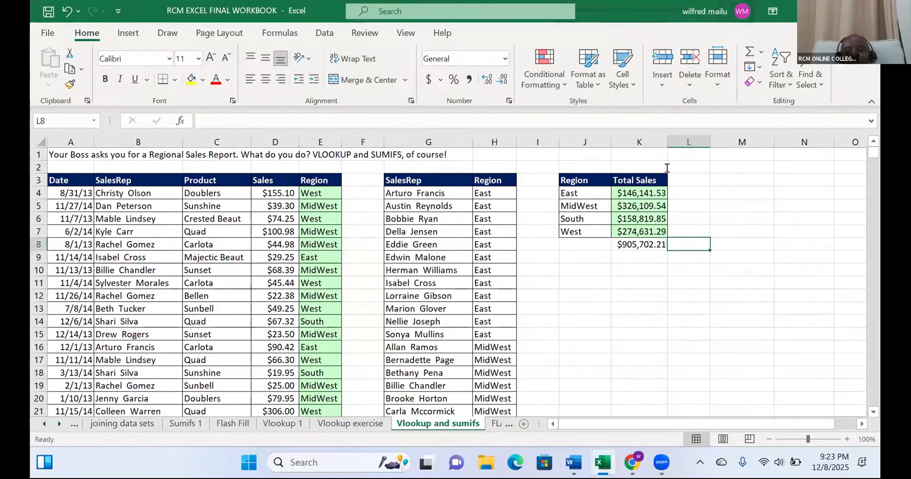
click(642, 266)
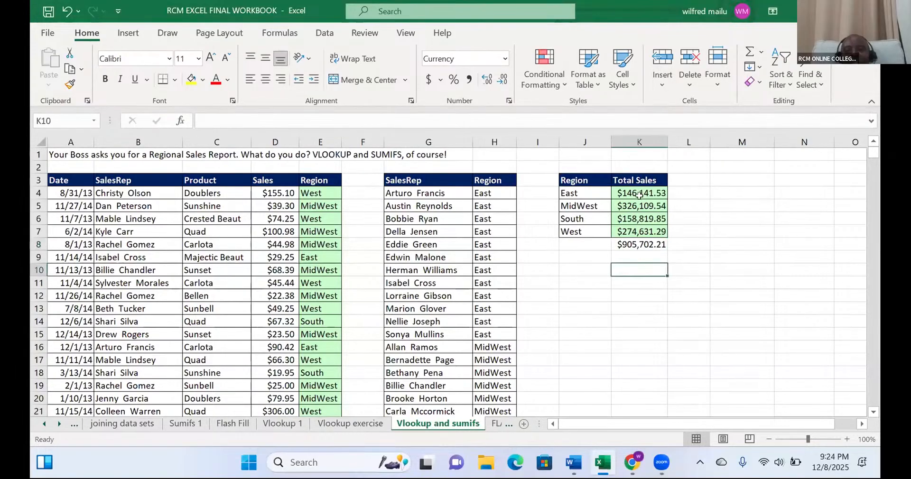
drag(640, 195, 647, 239)
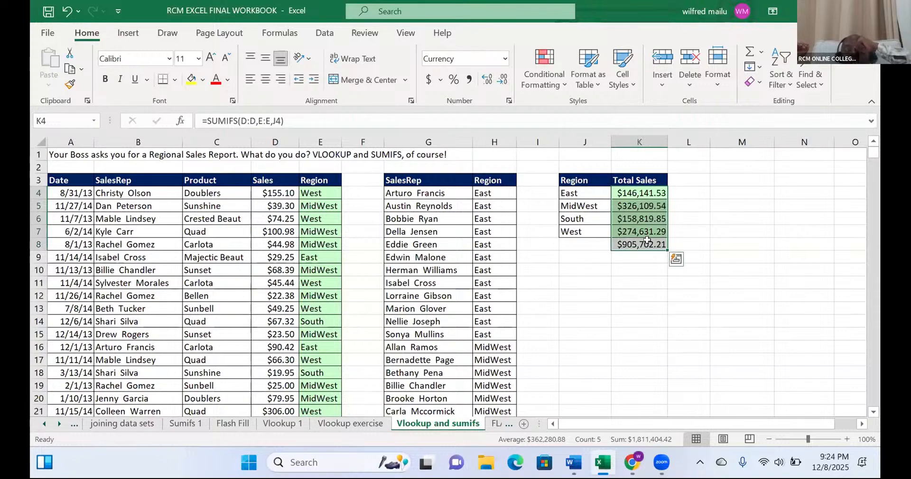
key(Delete)
Calculate the East region's total sales in K4 with =SUMIFS(D:D,E:E,J4)
click(641, 191)
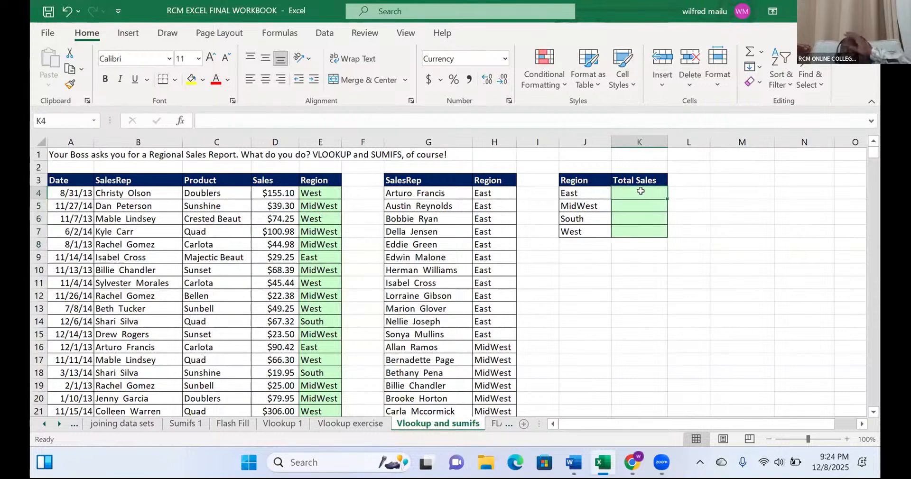
text(=)
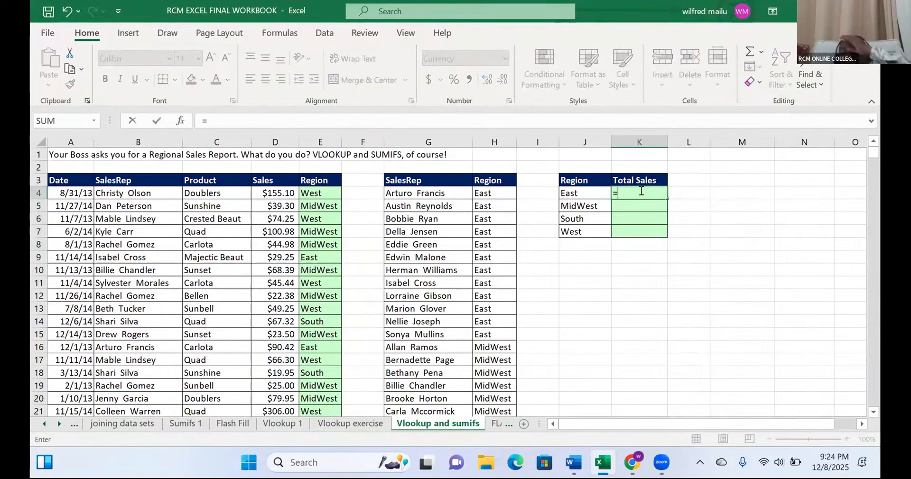
text(sum)
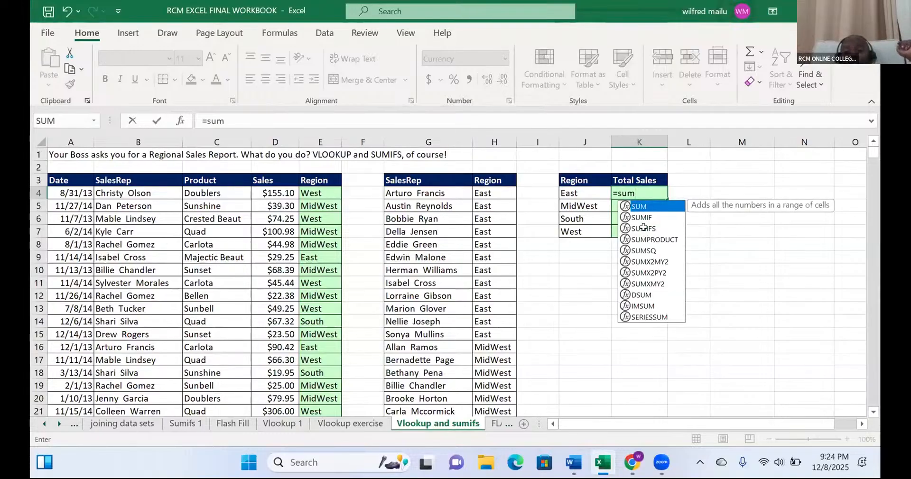
double_click(644, 228)
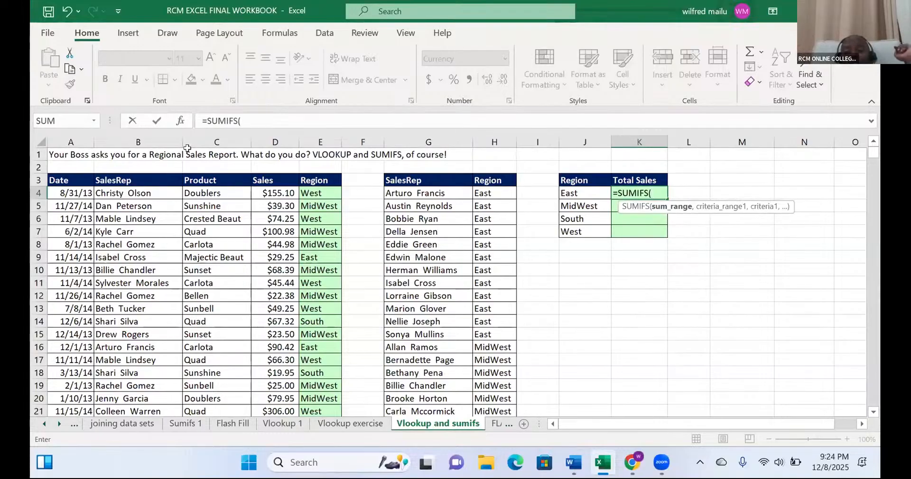
click(280, 140)
text(,)
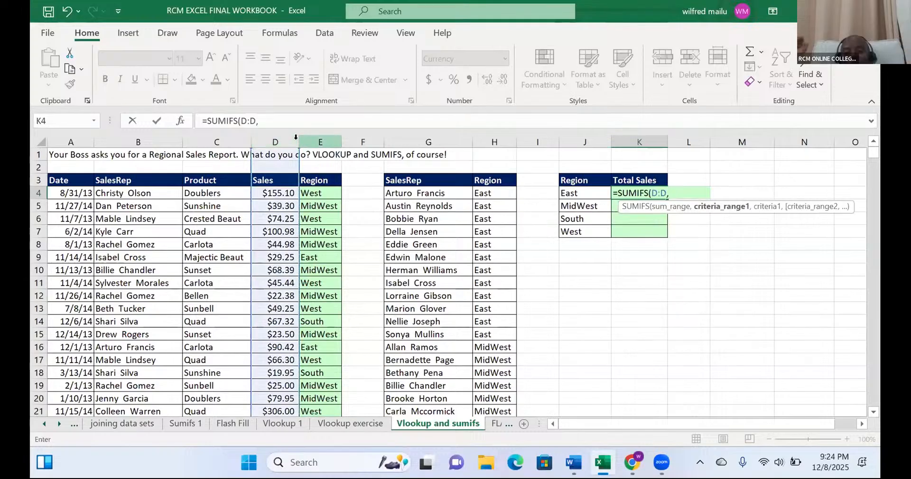
click(323, 135)
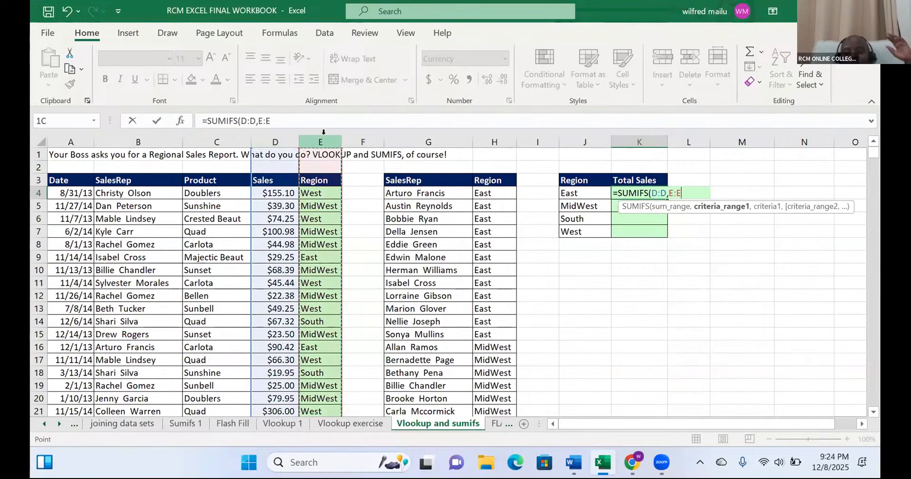
text(,)
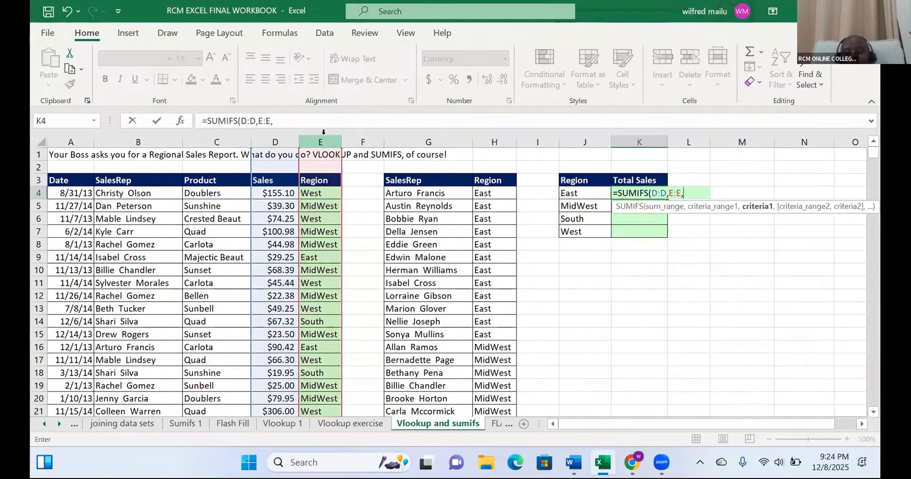
click(574, 191)
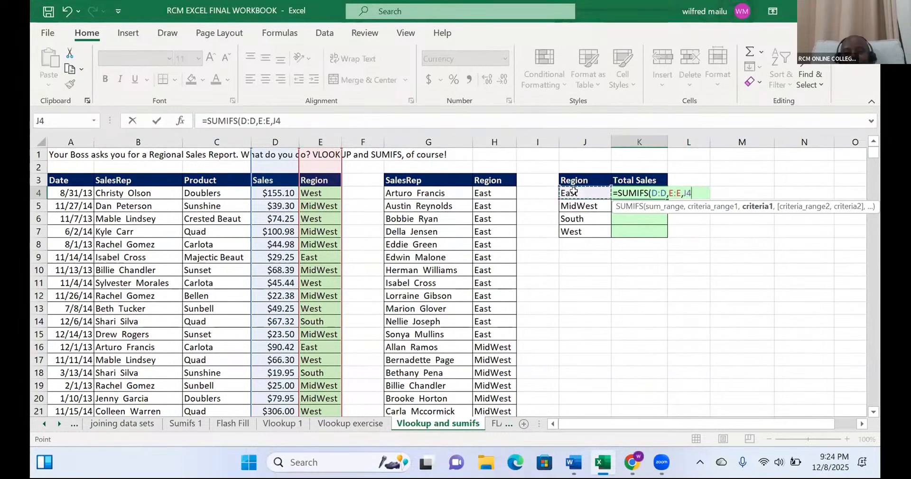
key(Return)
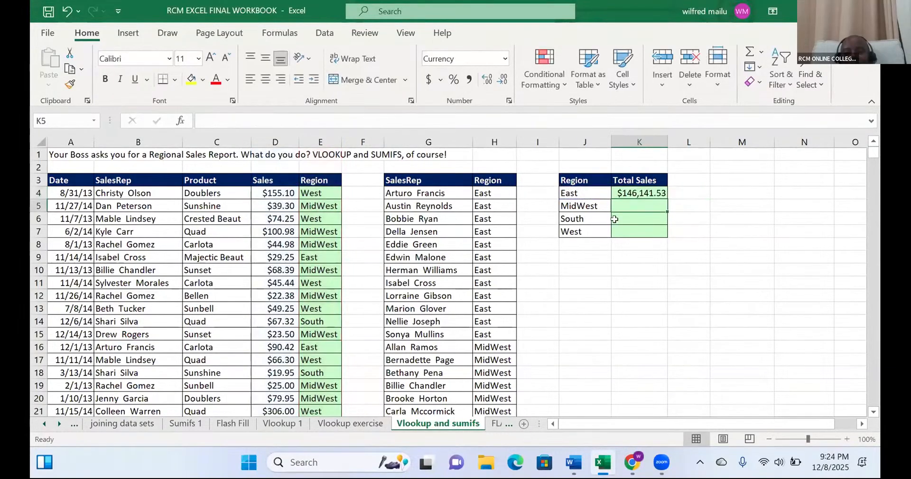
Fill the K4 SUMIFS formula down to K7 and add an AutoSum total of the four regions in K8
click(651, 194)
double_click(668, 199)
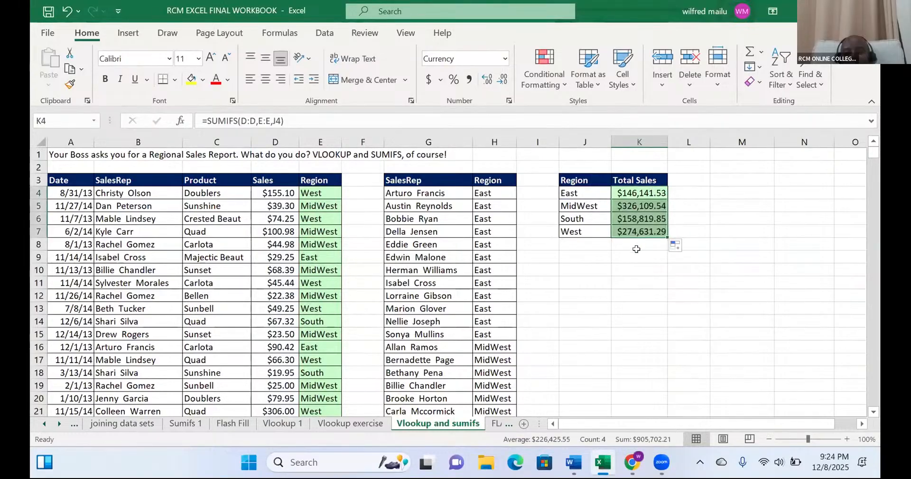
drag(643, 191, 647, 244)
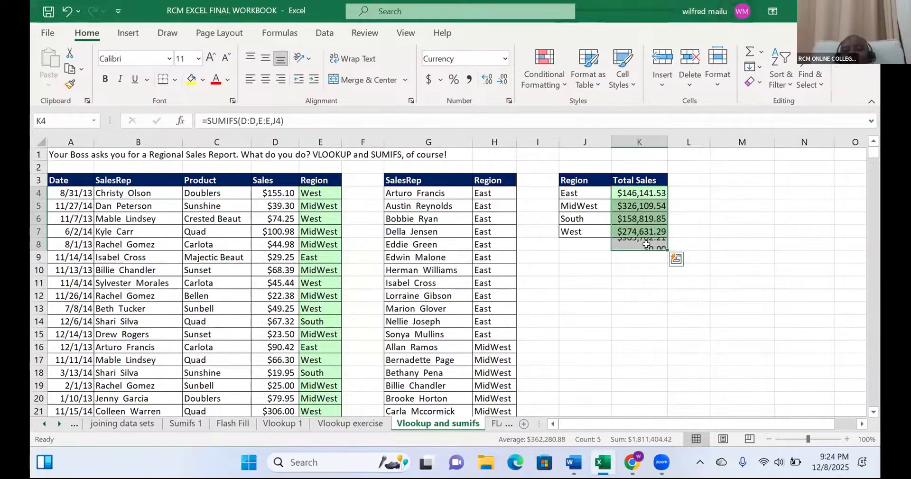
key(alt+equal)
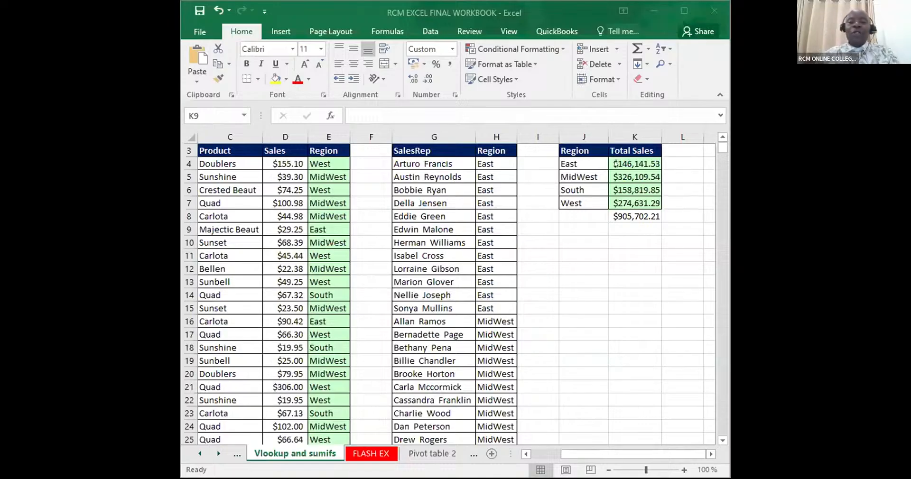
In the next copy of the workbook, clear the Total Sales formulas and the grand total in K4:K8
click(619, 162)
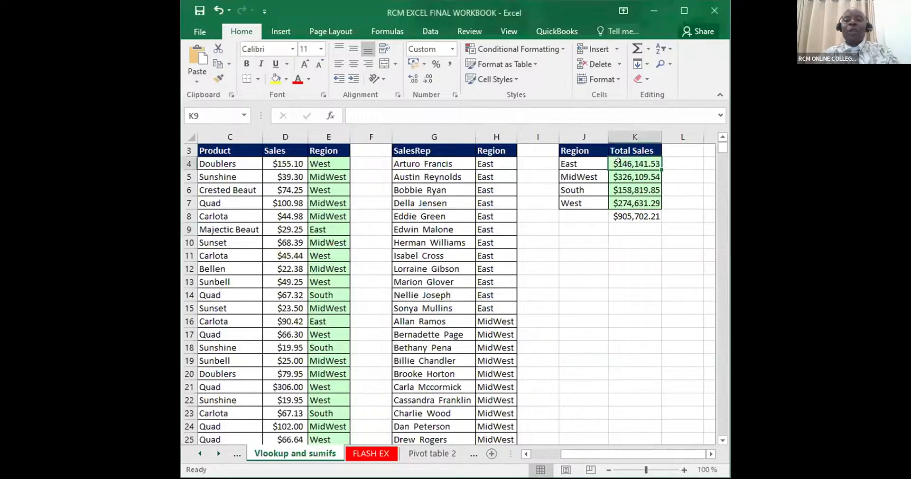
drag(618, 162, 629, 215)
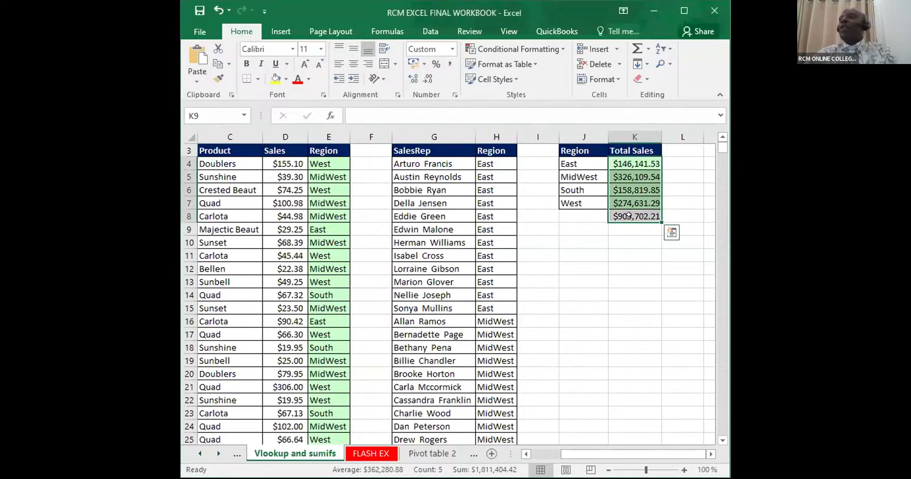
key(Delete)
Enter +SUMIFS(D:D,E:E,J4) in K4 to total the Sales column for the East region
click(625, 162)
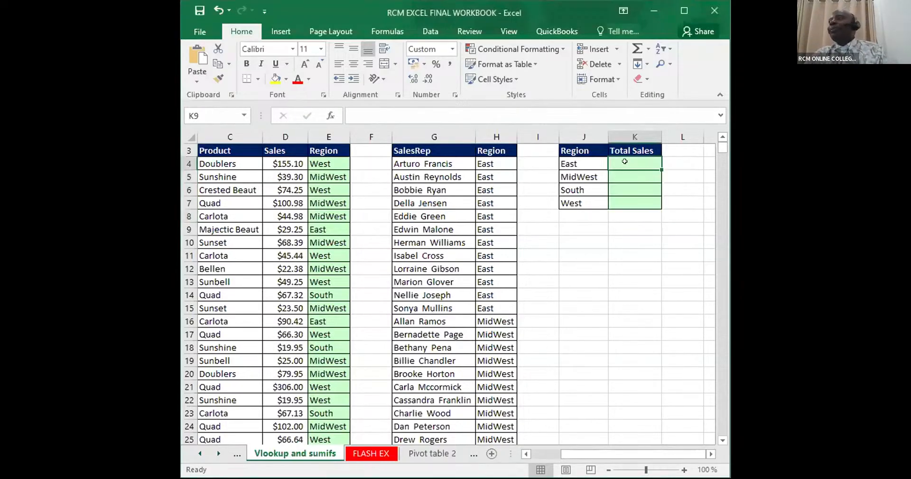
text(+)
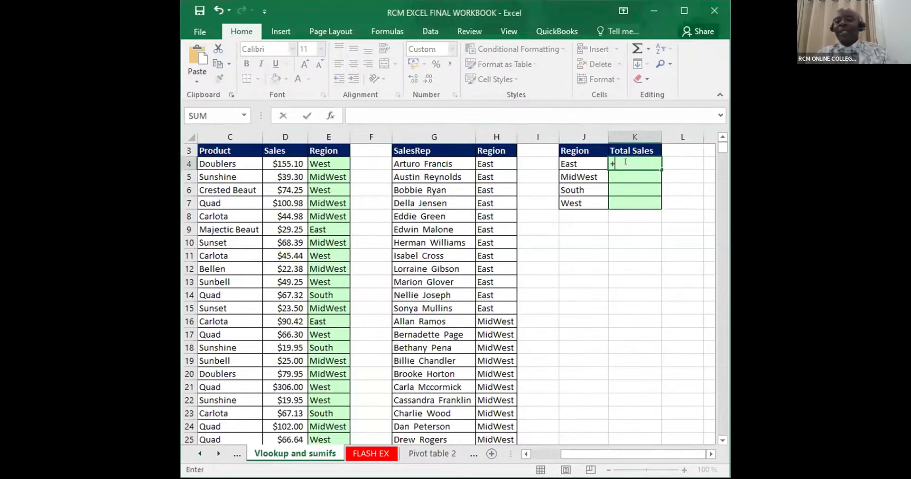
text(SUM)
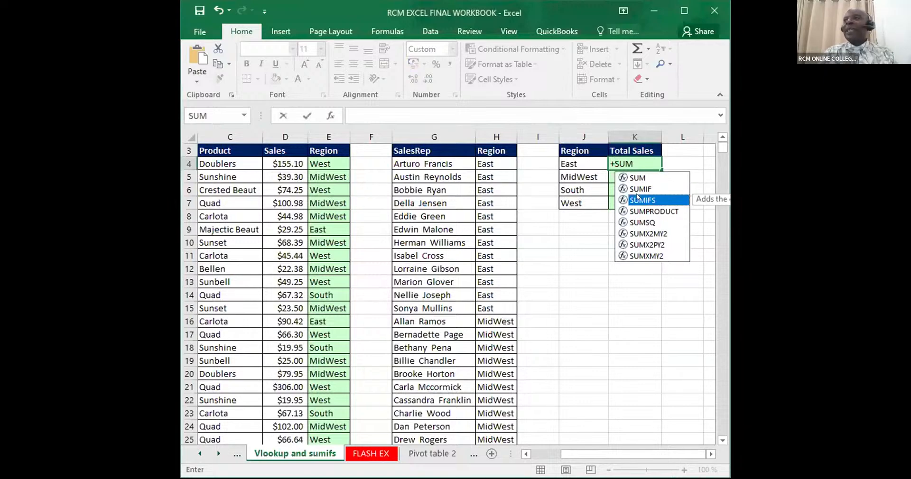
double_click(637, 199)
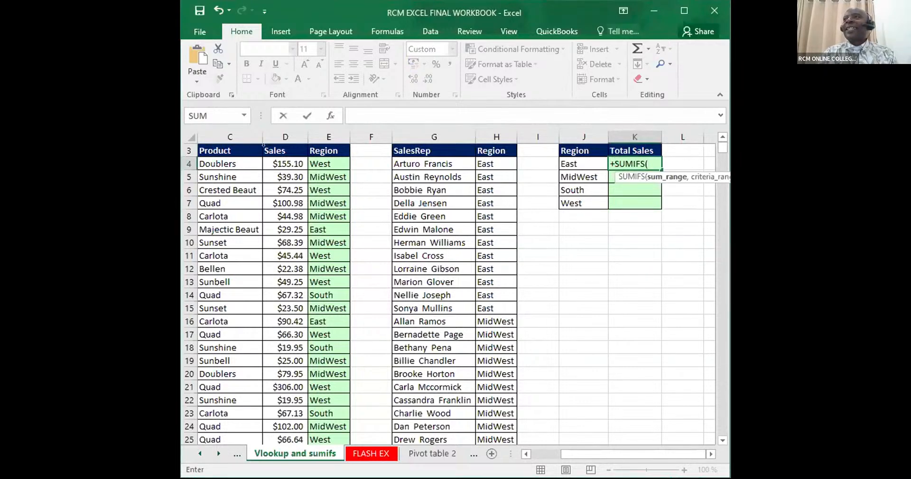
click(281, 127)
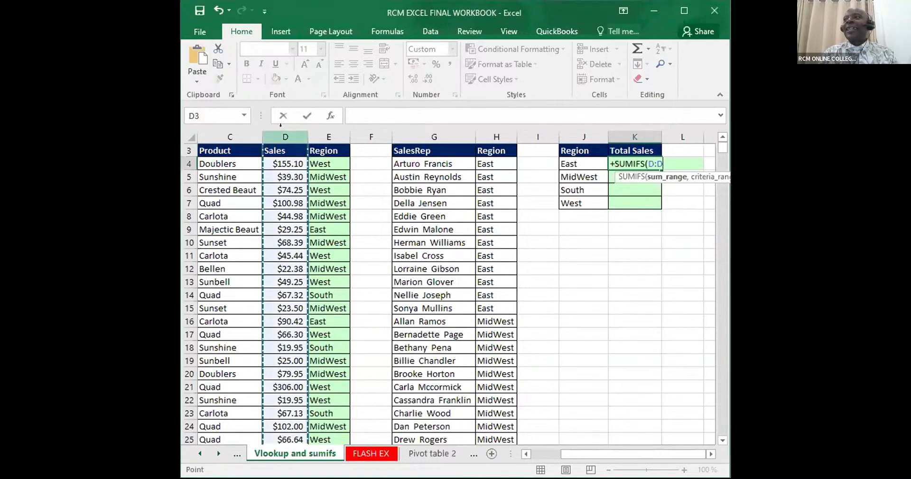
text(,)
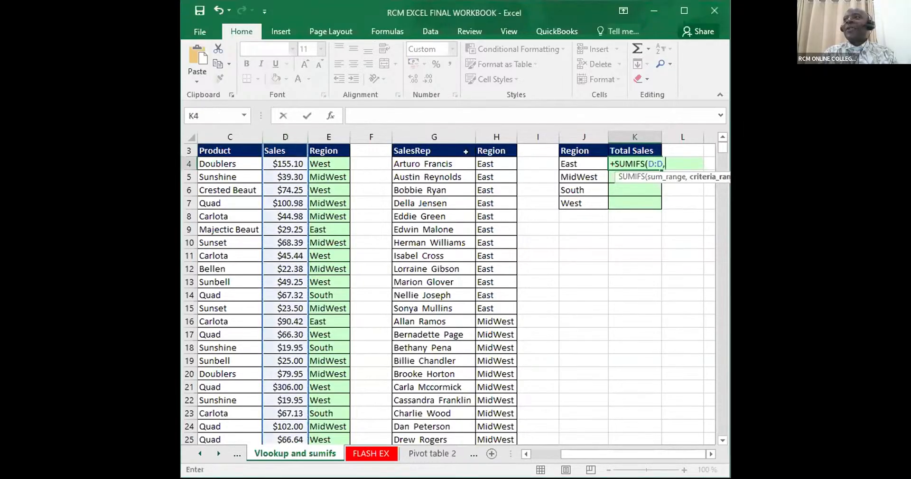
click(322, 132)
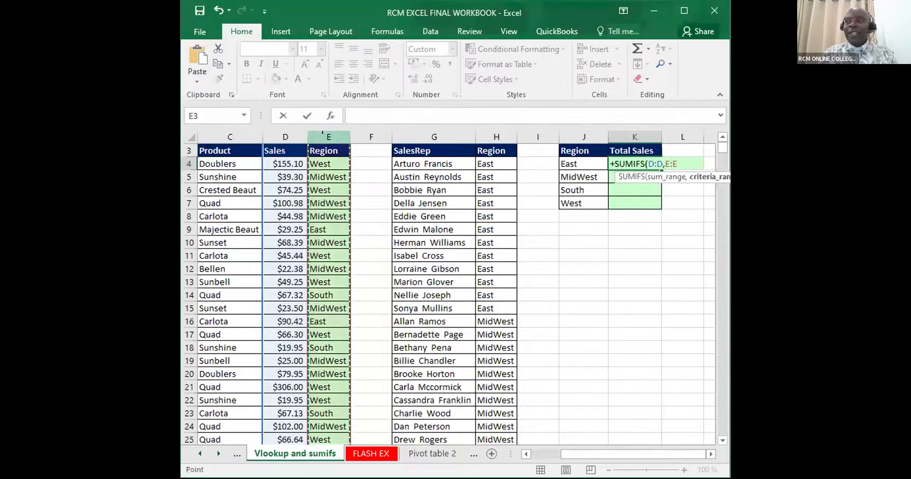
text(,)
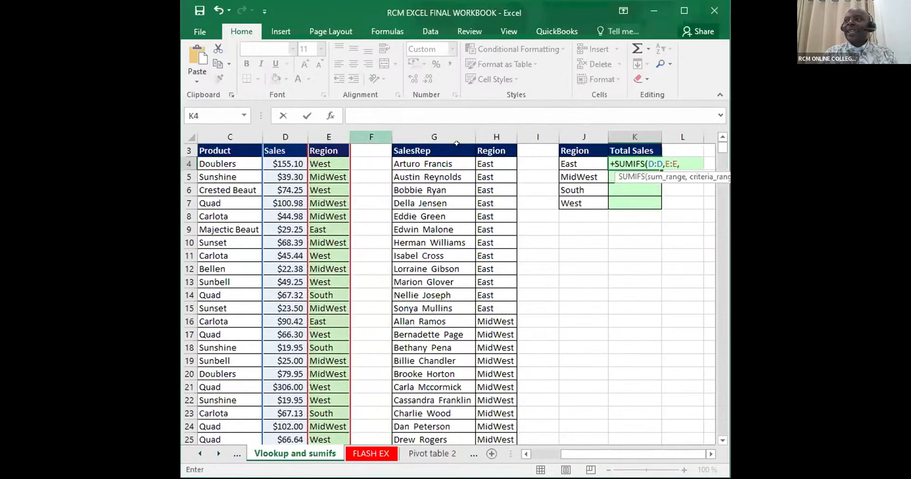
click(575, 164)
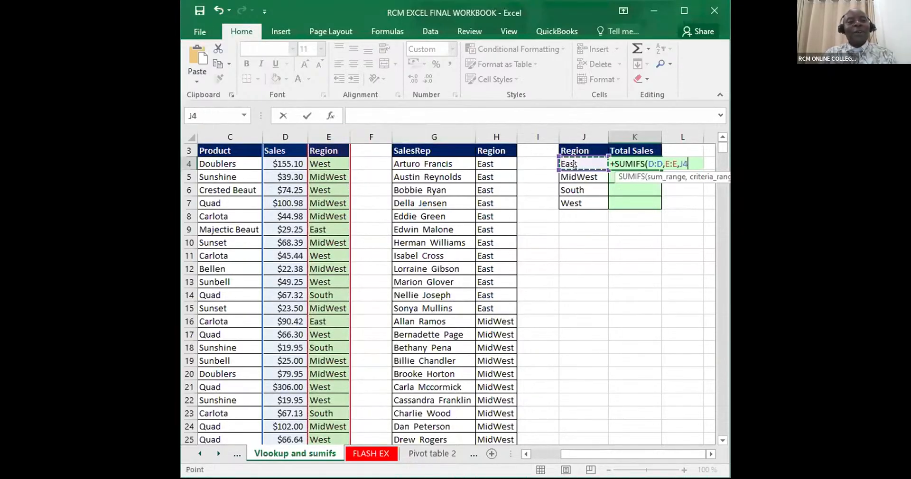
text())
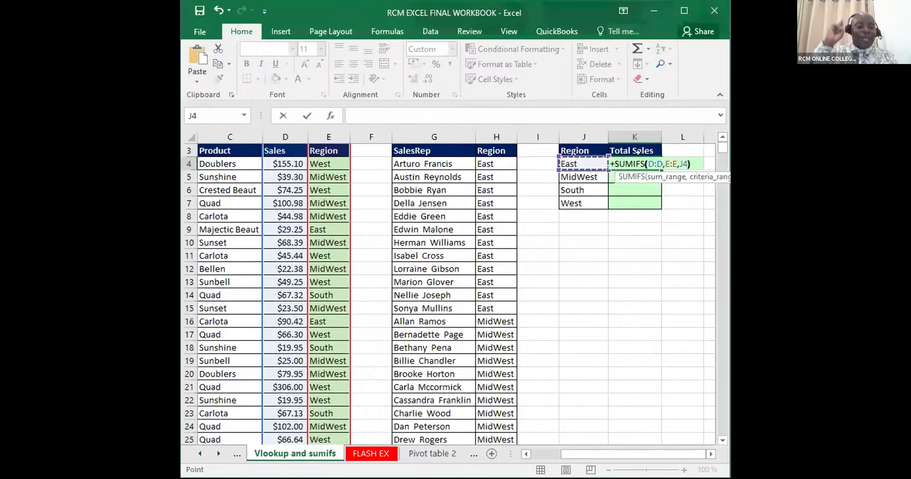
key(Return)
Copy the East formula down through K7 for MidWest, South and West, and AutoSum the regional sales in K8
click(658, 164)
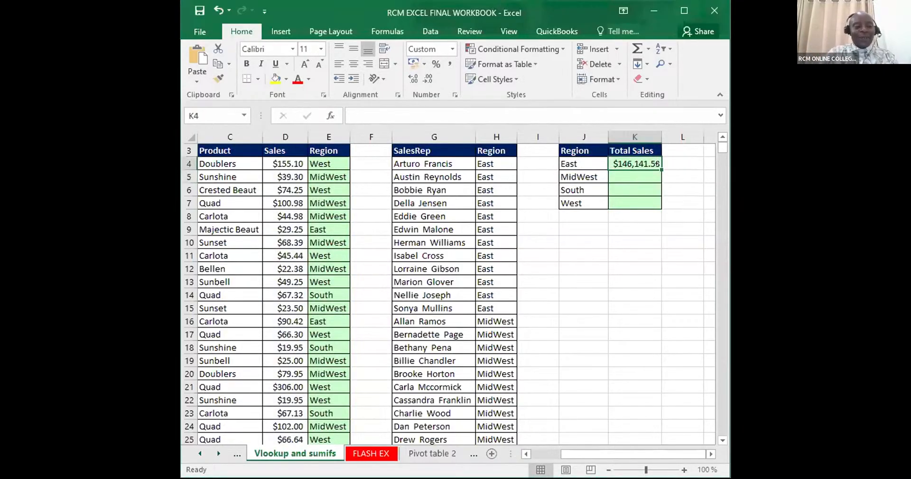
drag(661, 170, 636, 208)
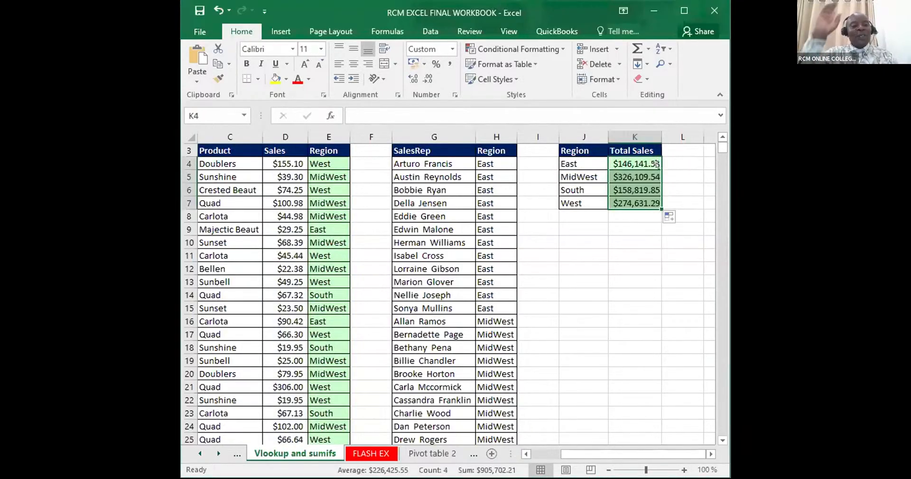
click(636, 213)
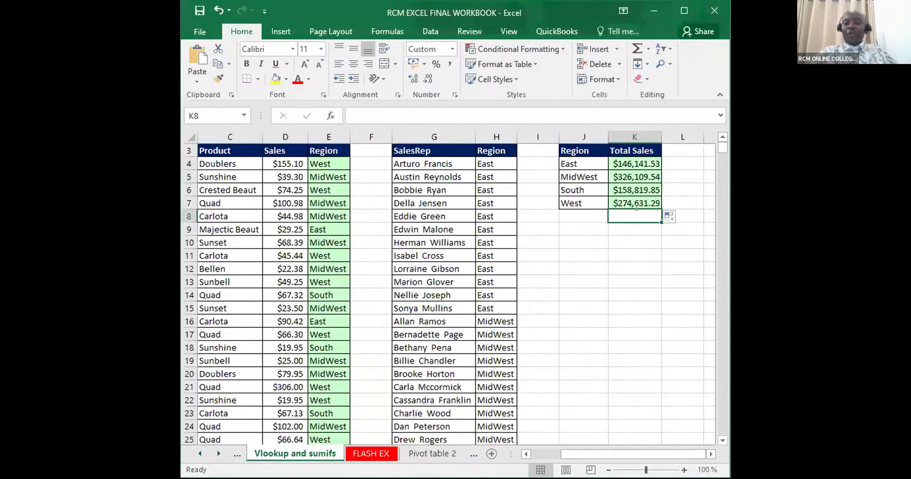
key(alt+equal)
key(Return)
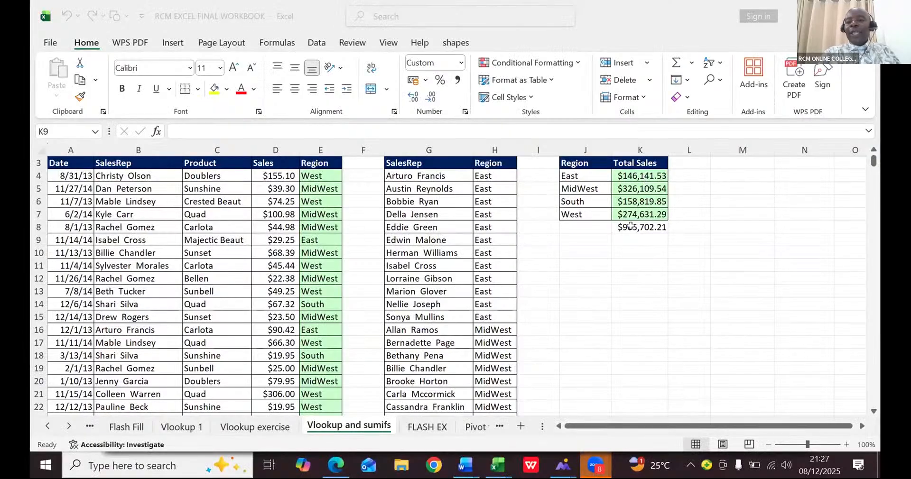
In another copy of the workbook, clear the grand total in K8 and enter the note ALT= in J13
click(630, 226)
key(Delete)
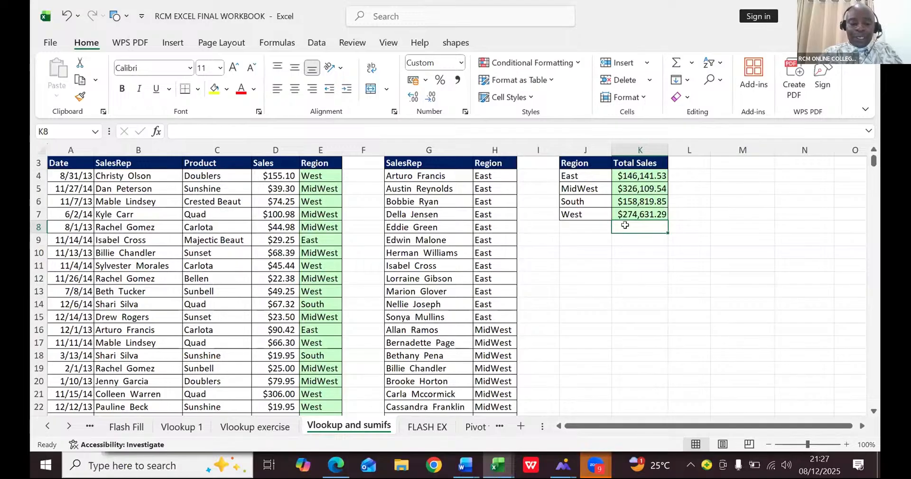
click(596, 291)
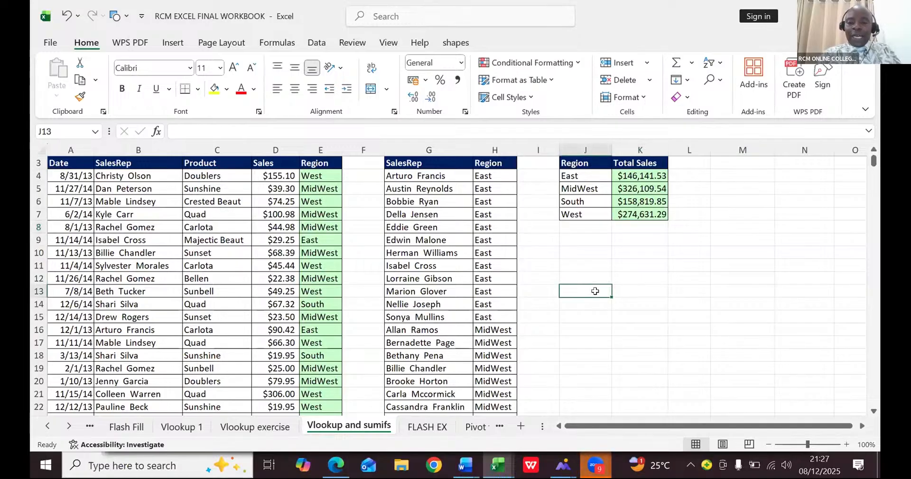
text(ALT)
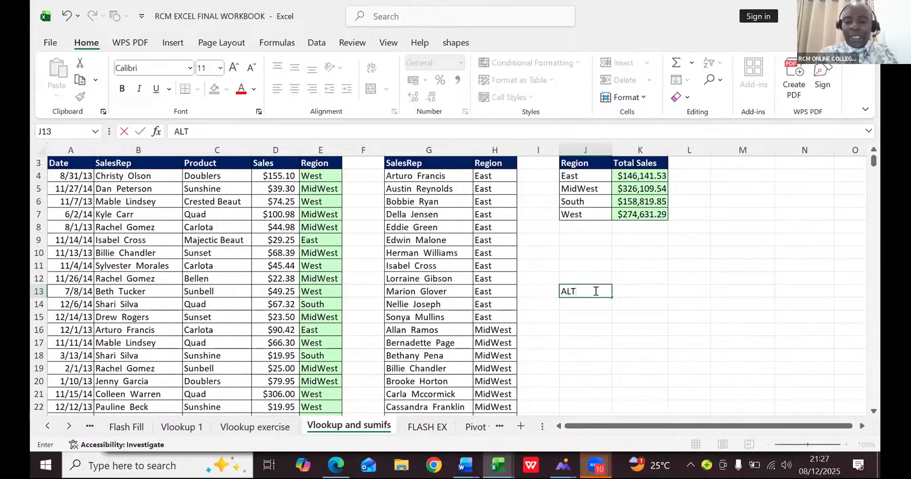
text(=)
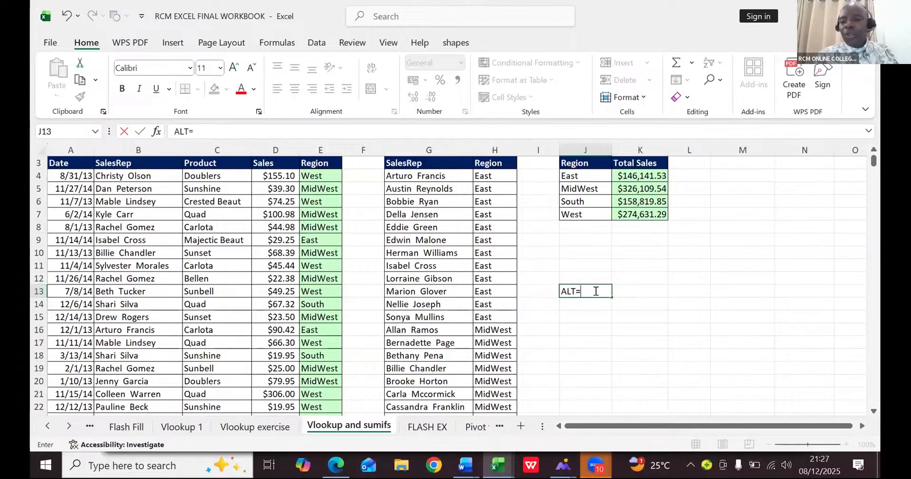
Total the regional sales in K8 with the AutoSum formula =SUM(K4:K7)
click(640, 226)
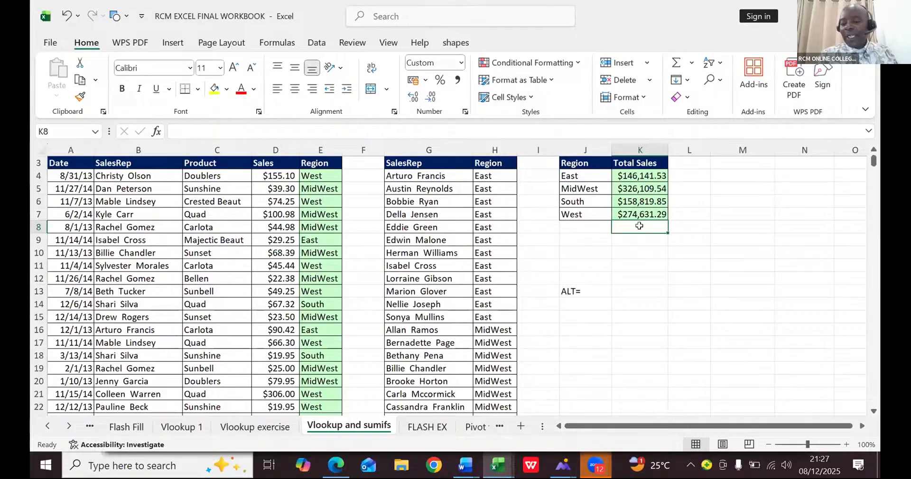
key(alt+equal)
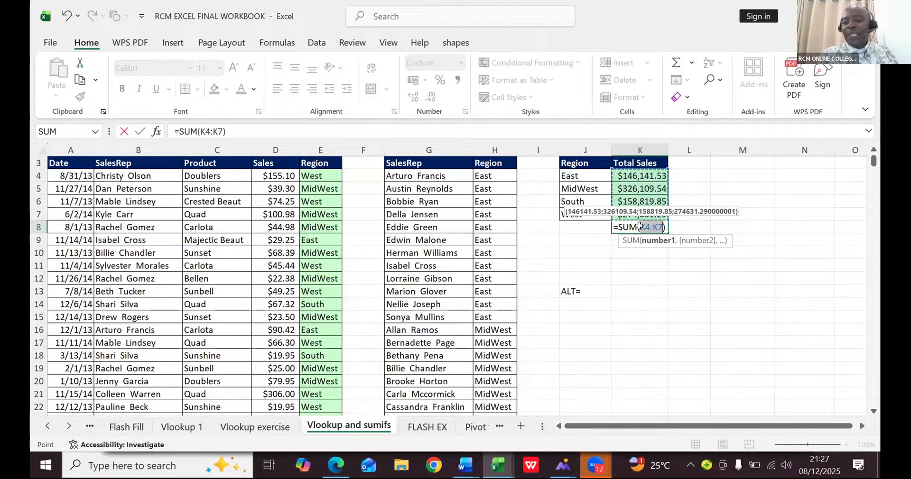
key(Return)
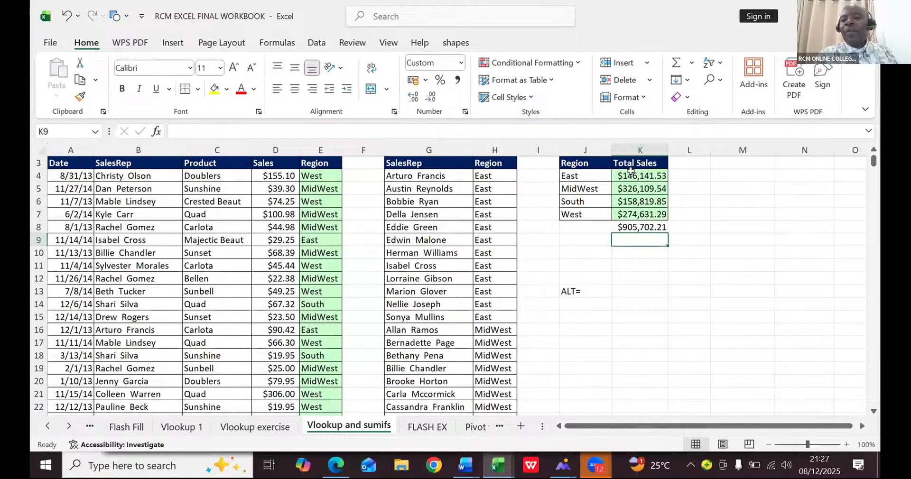
Clear the totals in K4:K9 and enter =SUMIFS(D:D,E:E,J4) in K4 to total the Sales column for the East region
drag(630, 171, 640, 239)
key(Delete)
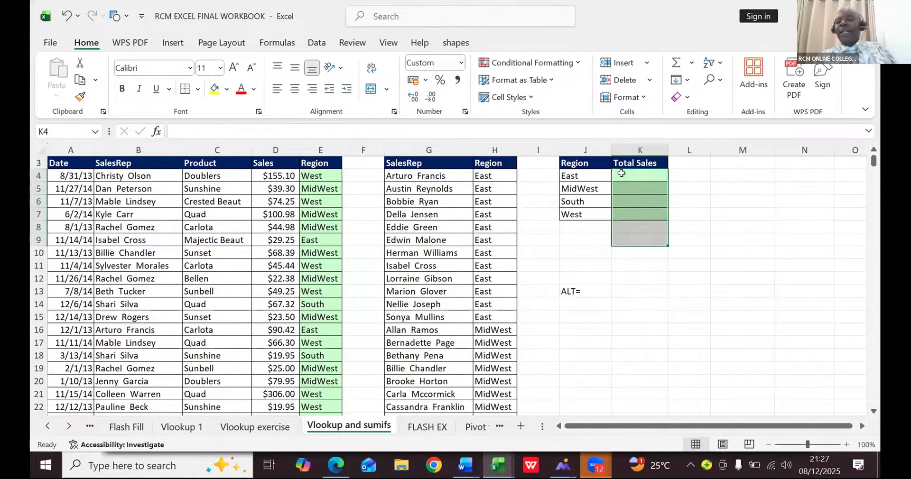
click(621, 173)
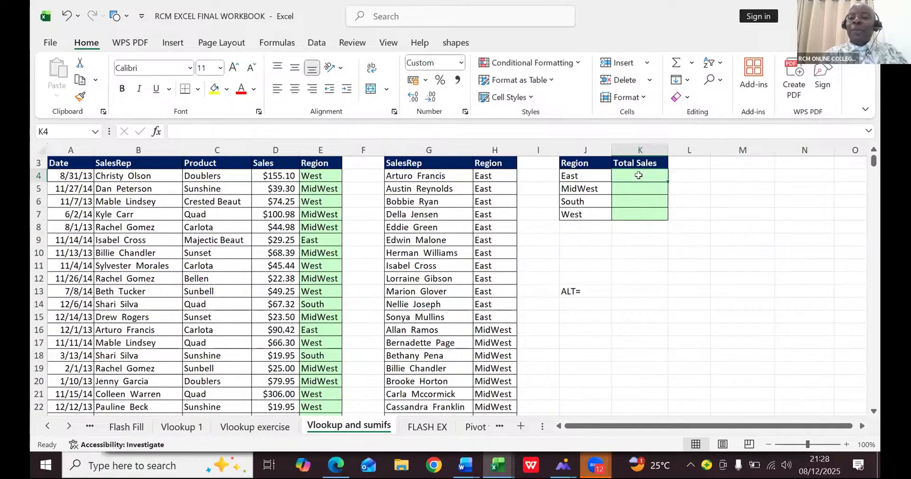
text(=)
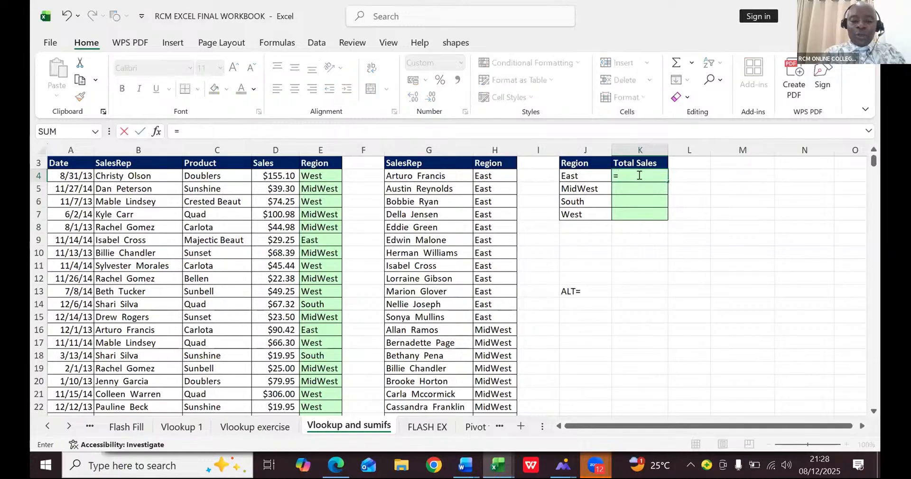
text(SUMIF)
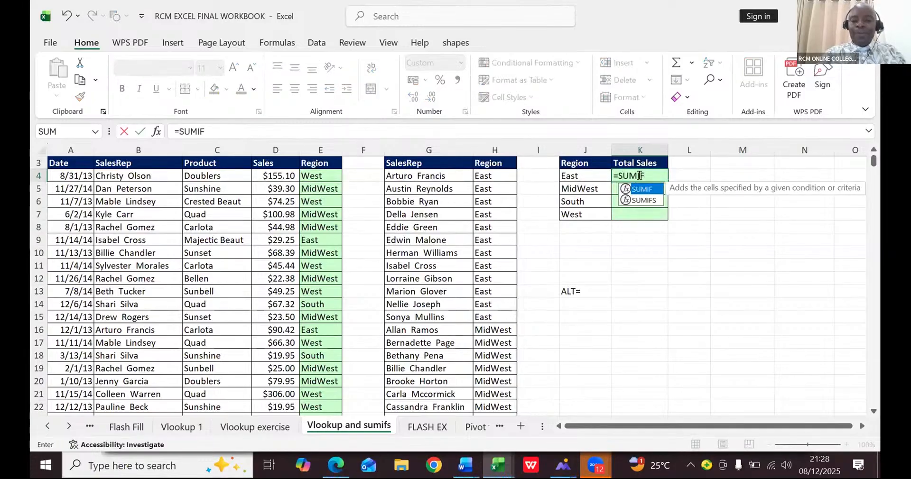
text(S)
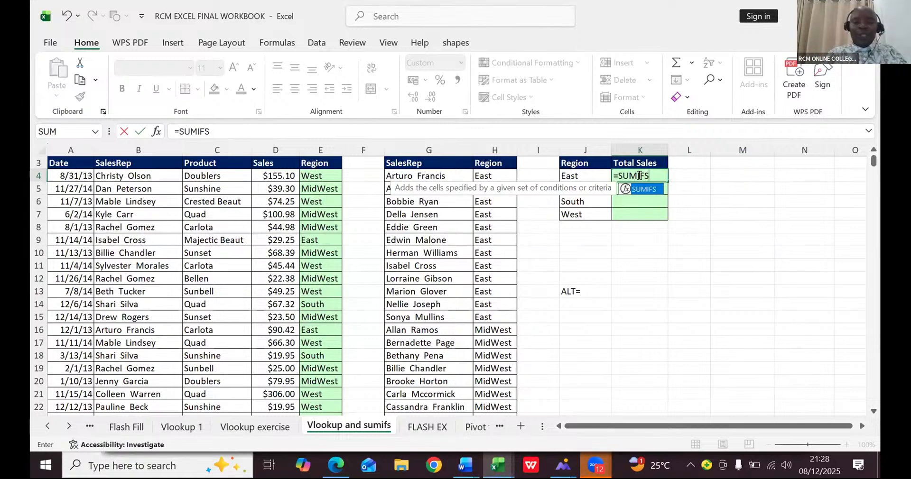
text(()
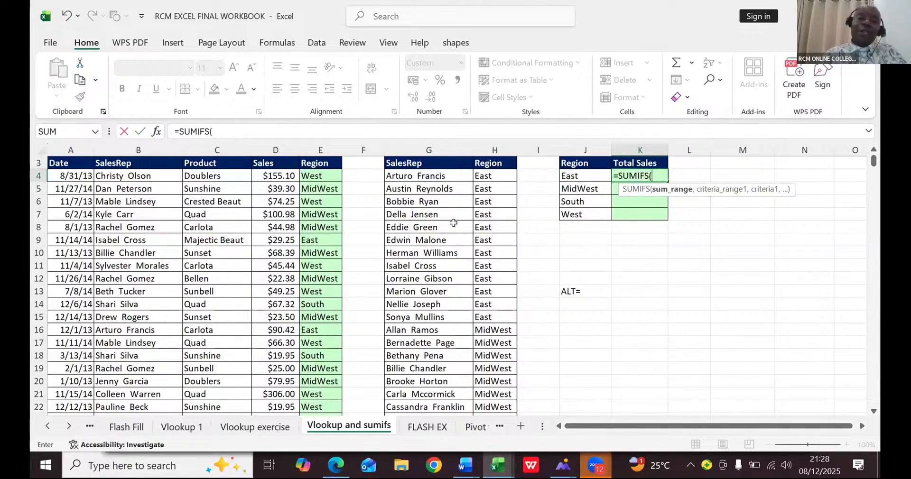
click(278, 150)
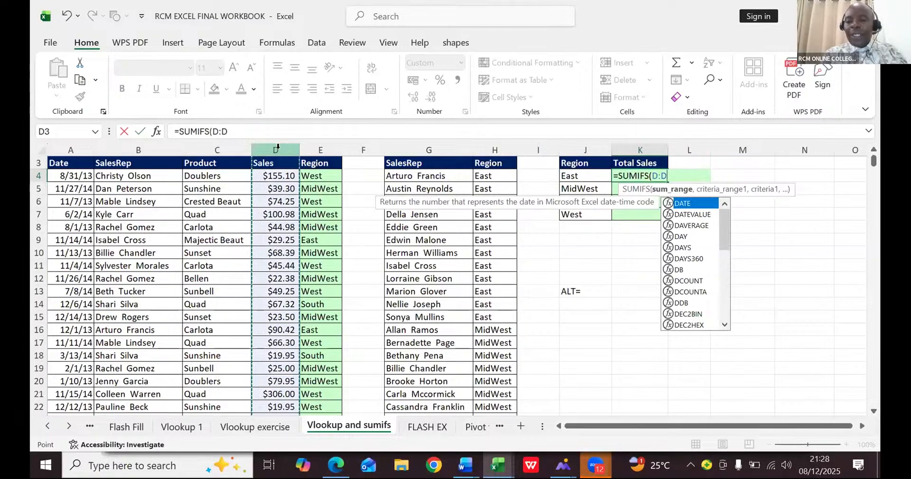
text(,)
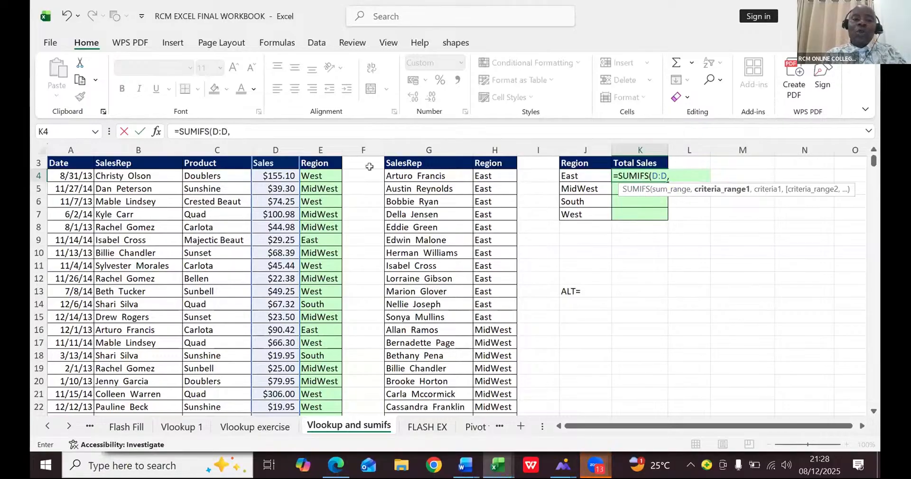
click(319, 150)
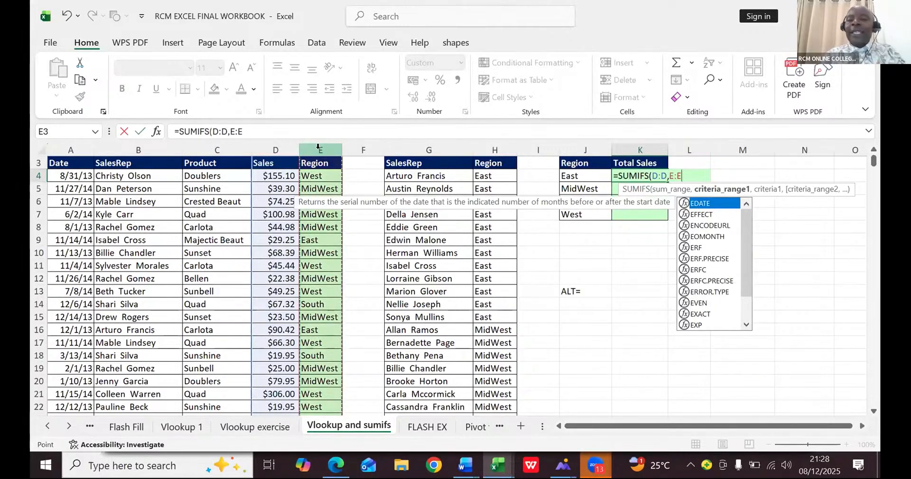
text(,)
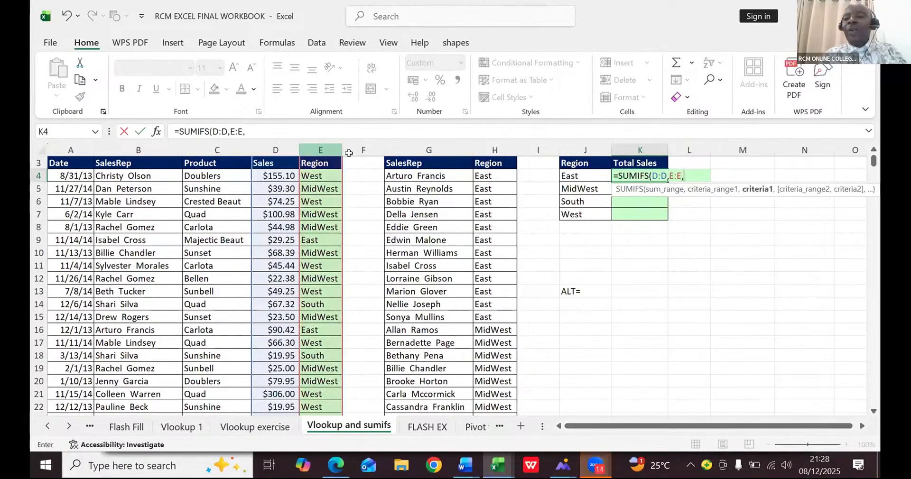
click(580, 172)
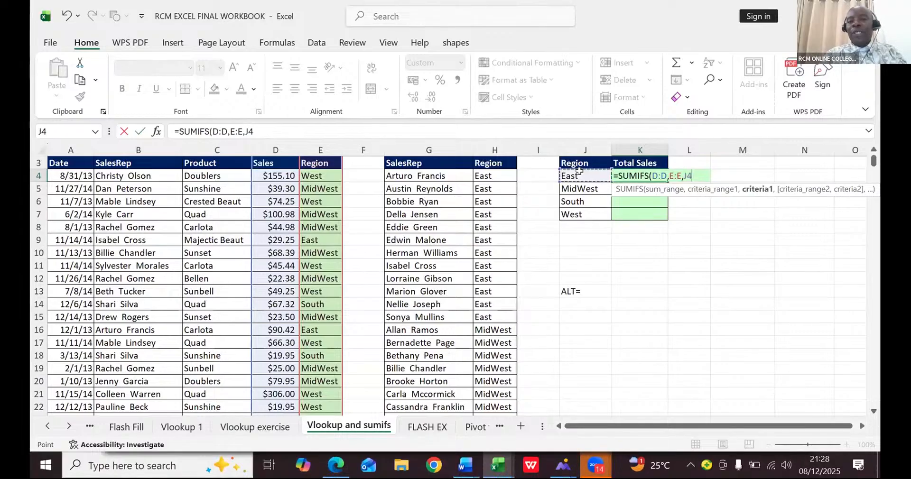
text())
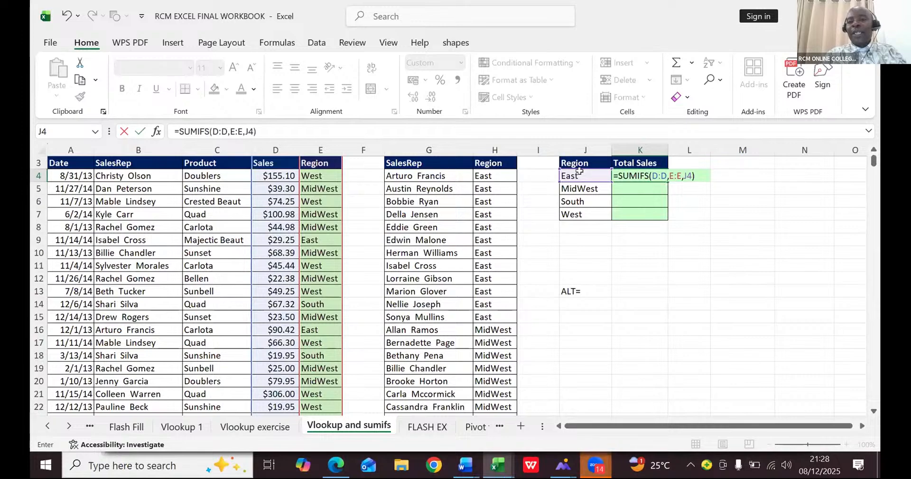
key(Return)
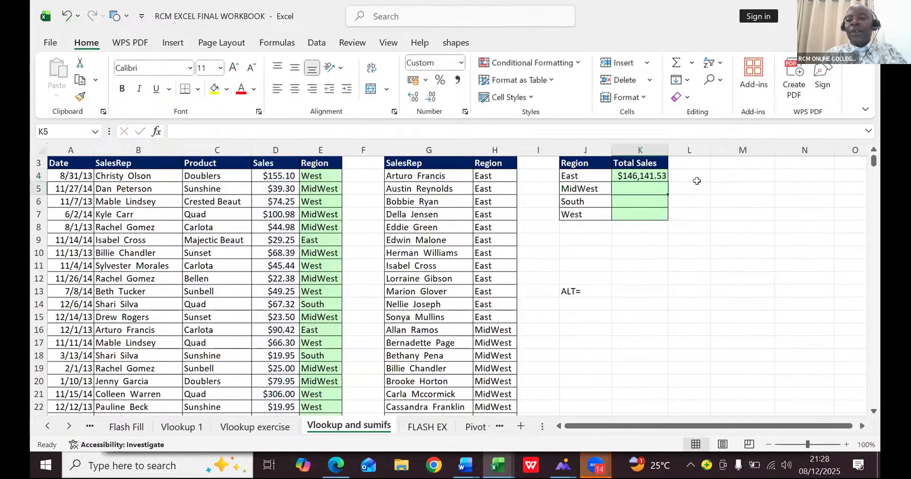
Copy the East formula down through K7 for the remaining regions and AutoSum the regional totals in K8
click(652, 175)
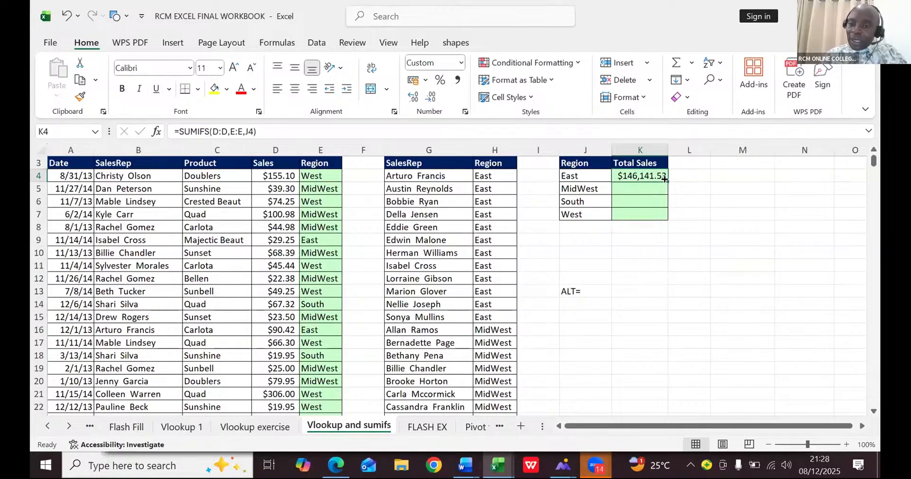
double_click(665, 178)
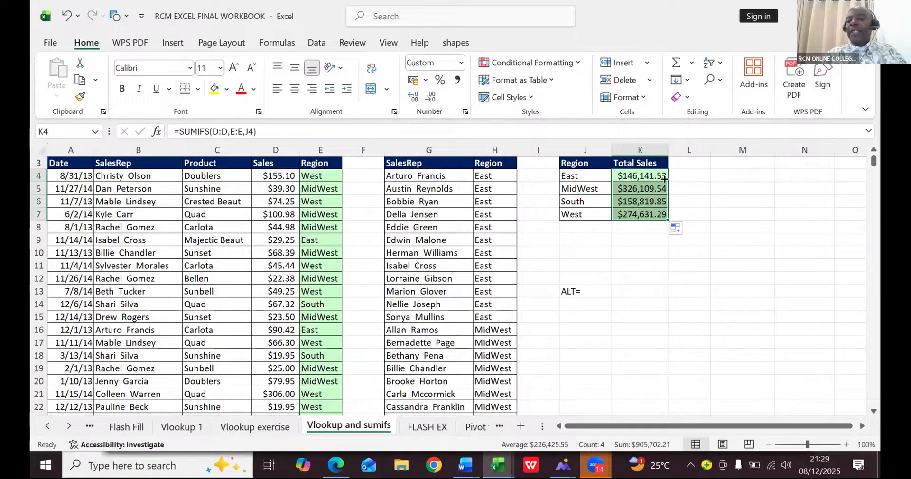
click(634, 227)
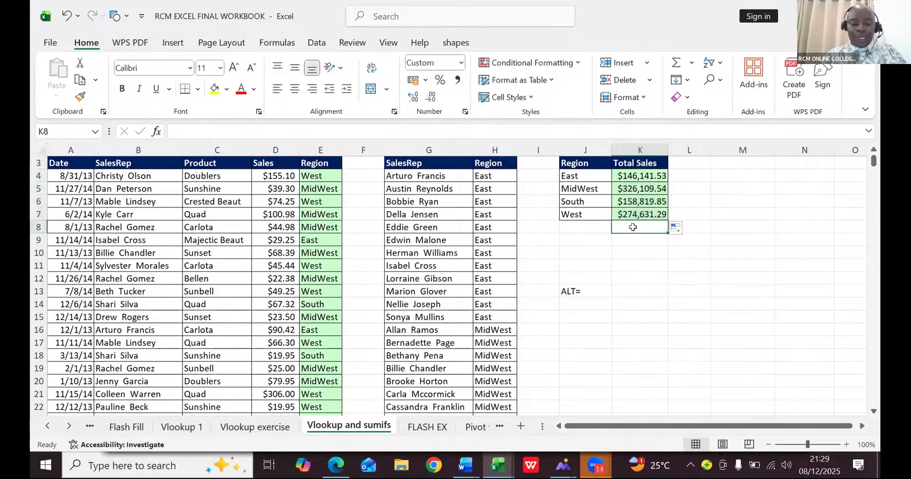
key(alt+equal)
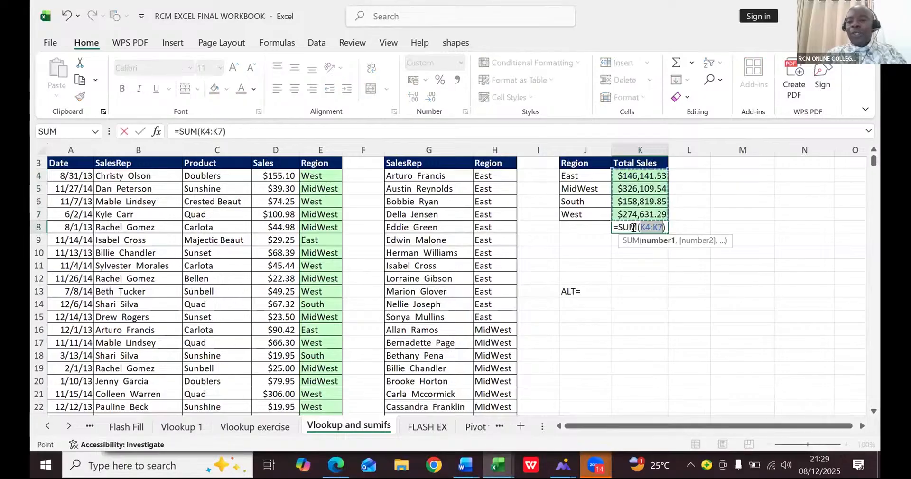
key(Return)
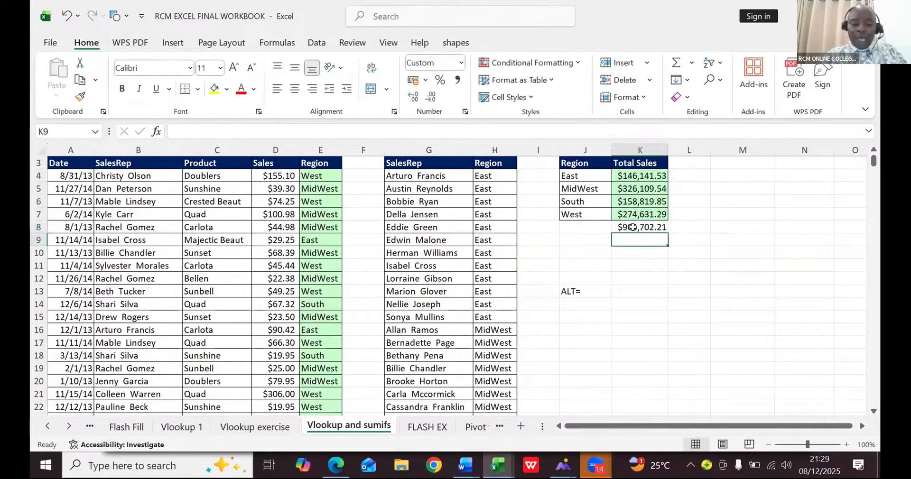
Undo the grand total in K8 and try starting a manual =SUM formula in its place
key(ctrl+z)
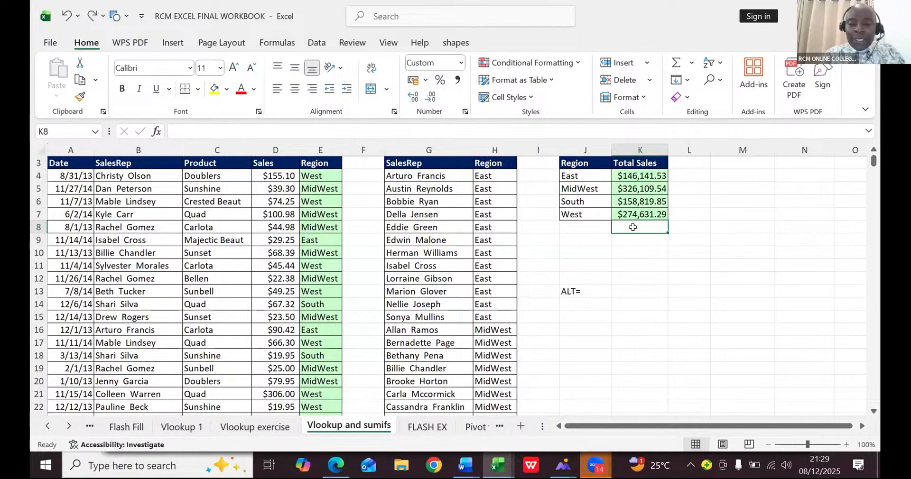
text(=S)
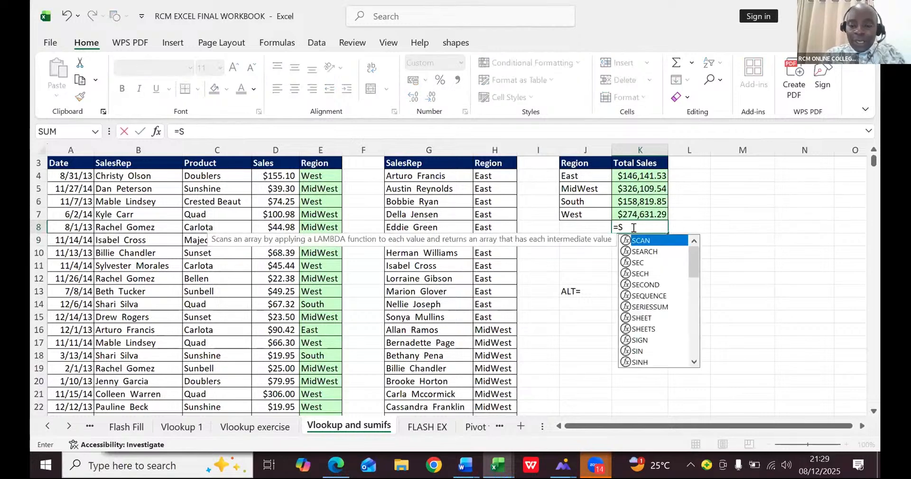
text(UM)
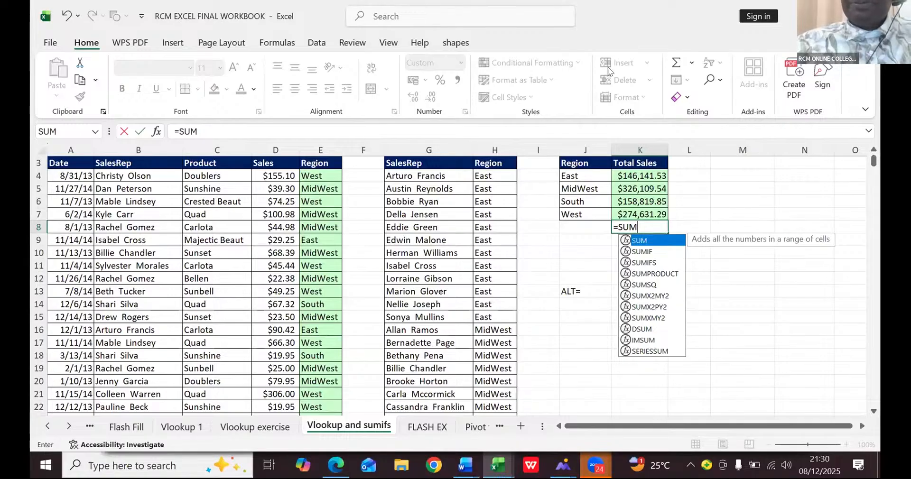
key(BackSpace)
key(BackSpace)
key(BackSpace)
key(BackSpace)
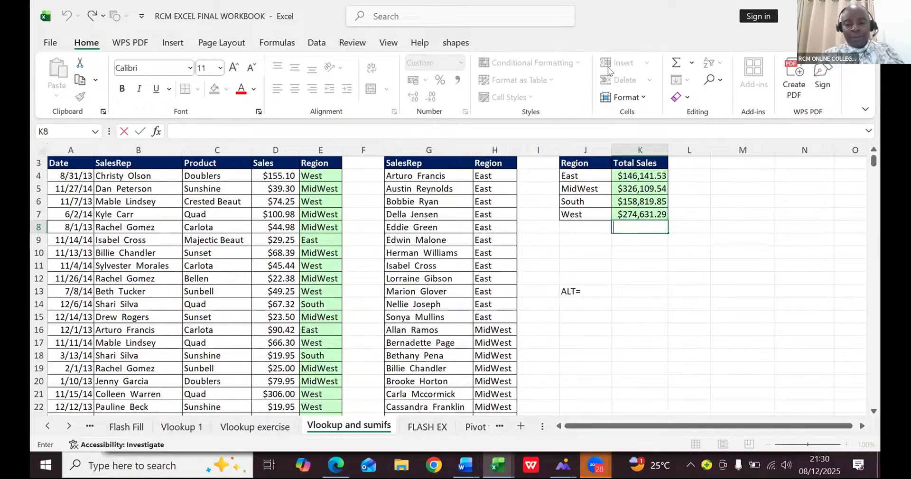
click(644, 249)
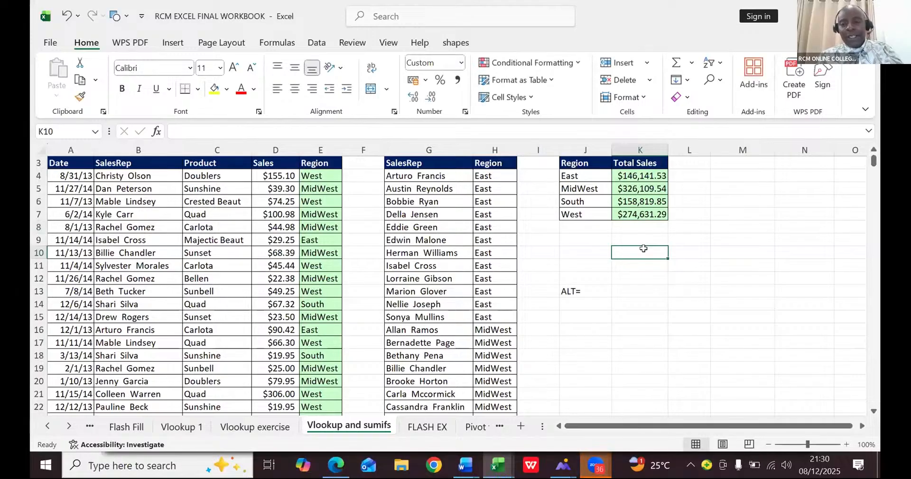
Undo the recent edits back to before the ALT= note in J13 and the grand total in K8 were entered
key(ctrl+z)
key(ctrl+z)
key(ctrl+z)
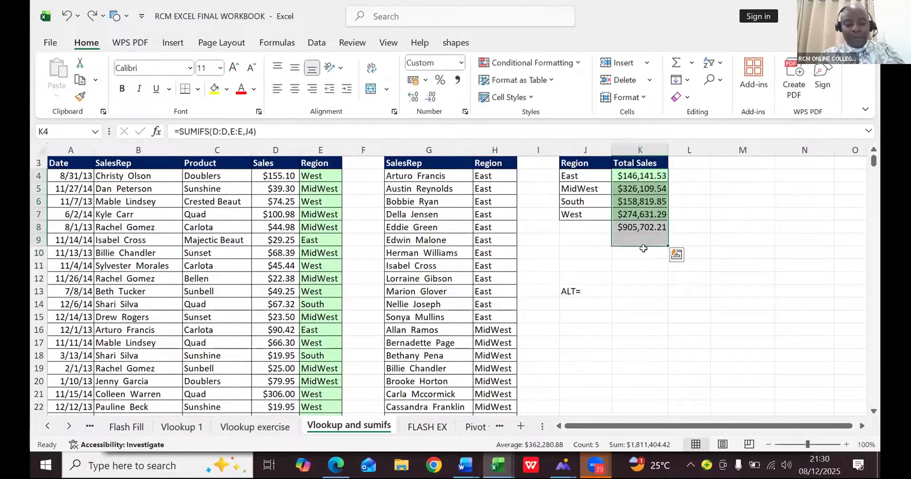
key(ctrl+z)
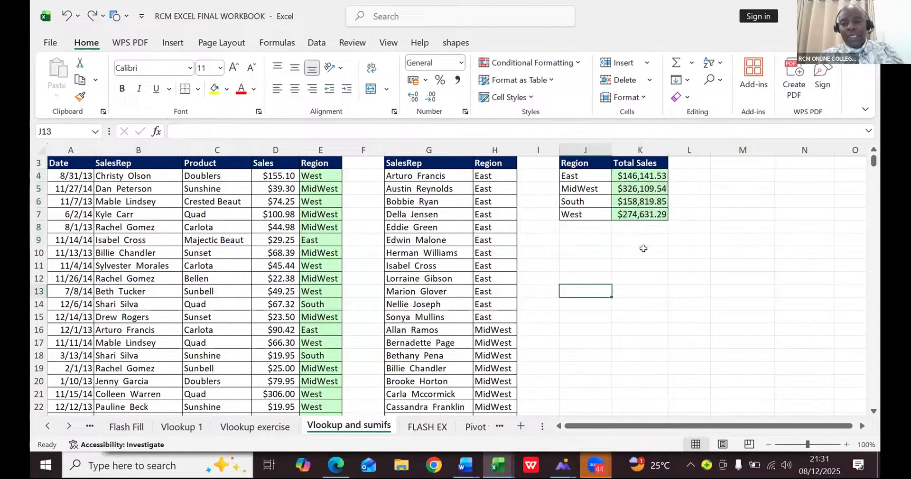
key(ctrl+y)
key(ctrl+z)
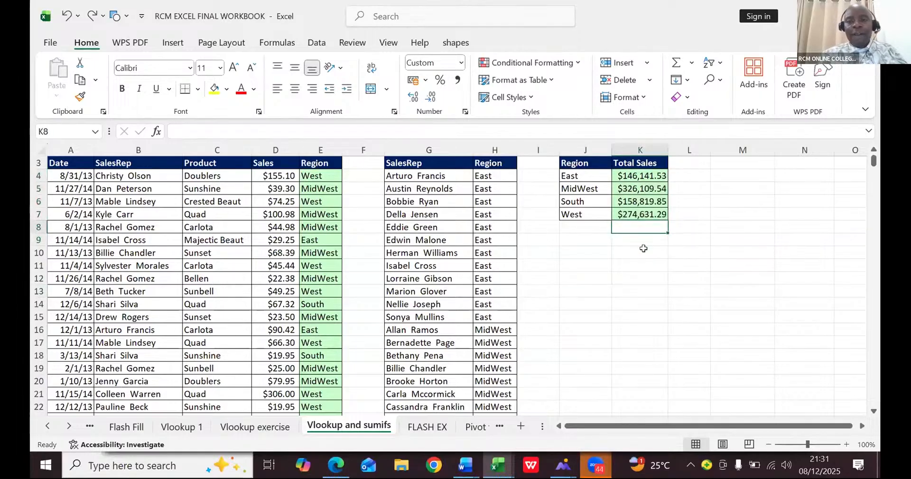
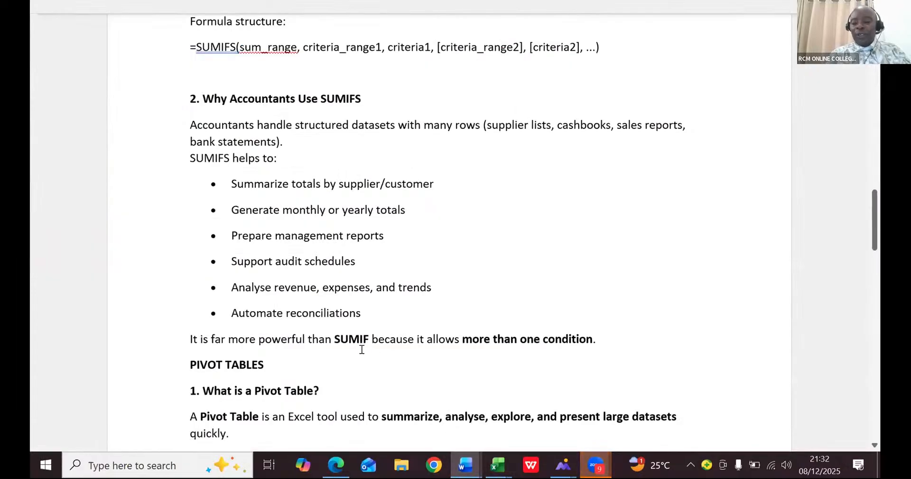
In the Word notes, read the reasons accountants use SUMIFS and the introduction to what a Pivot Table is
key(Down)
key(Down)
key(Down)
key(Down)
key(Down)
key(Down)
key(Down)
key(Down)
key(Down)
key(Down)
key(Down)
key(Down)
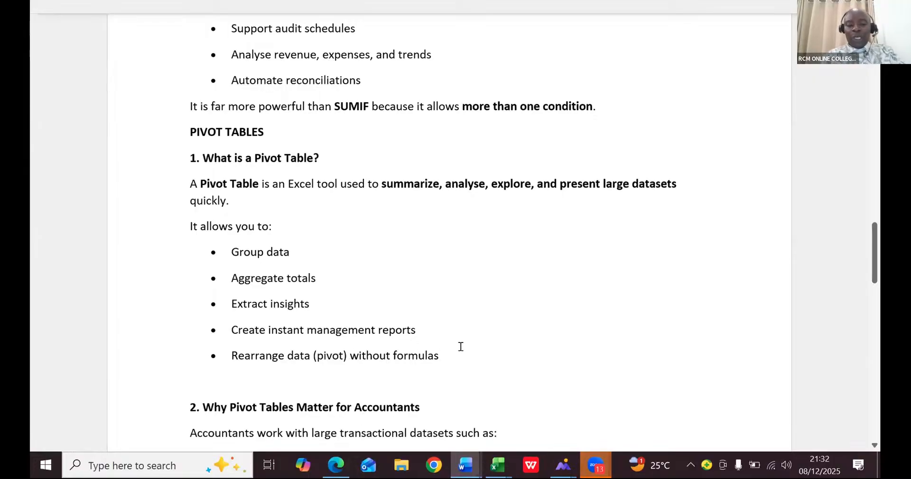
Read the notes on why Pivot Tables matter for accountants and on the core components of a Pivot Table
click(341, 391)
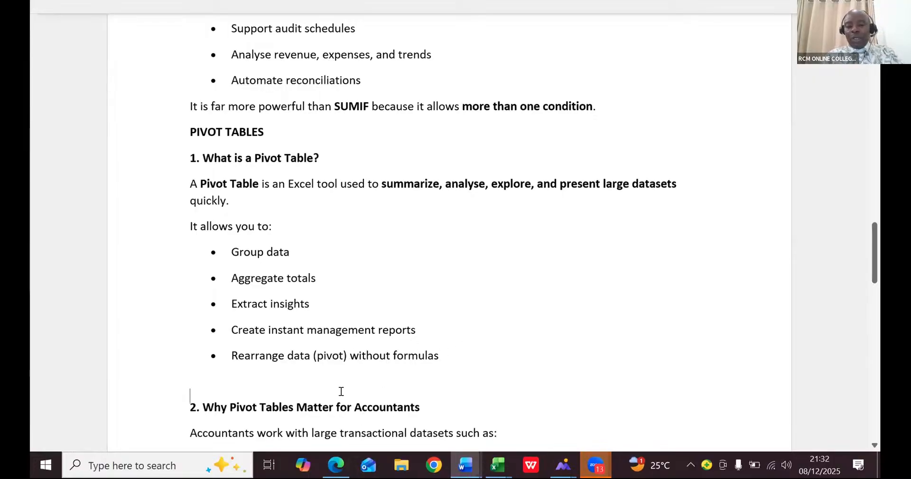
key(Down)
key(Down)
key(Down)
key(Down)
key(Down)
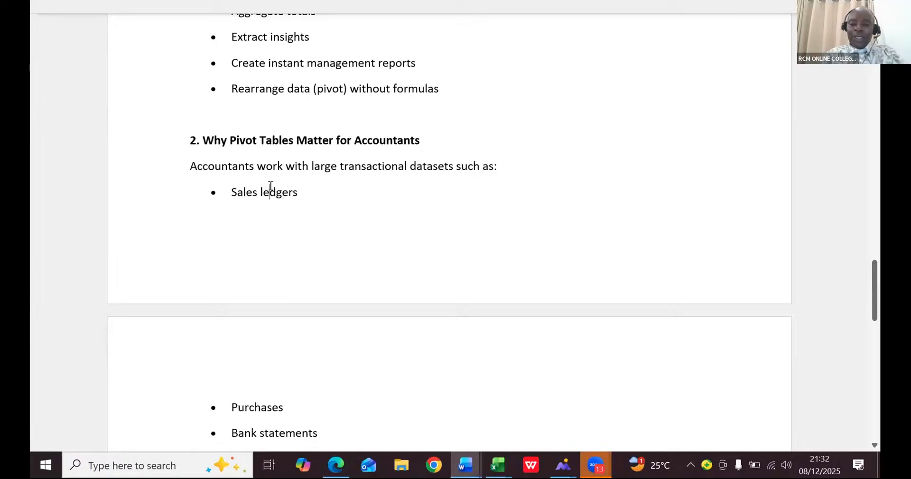
scroll(271, 186, down, 3)
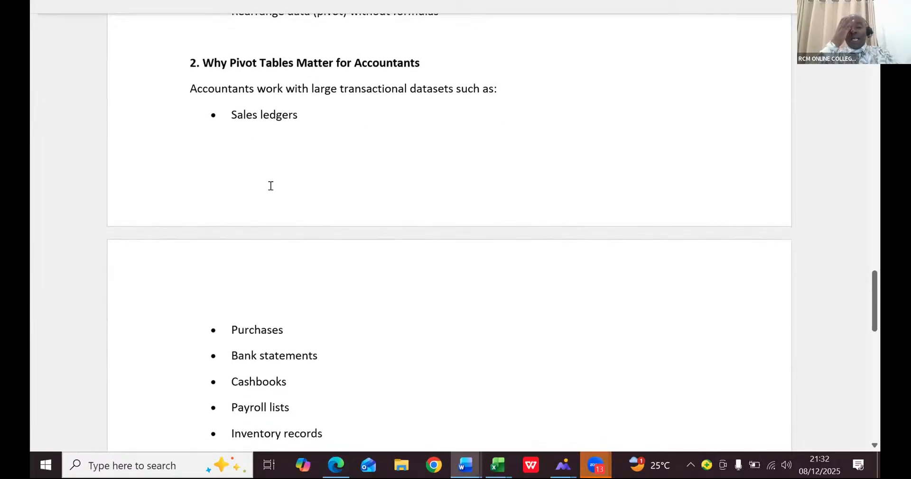
scroll(271, 186, down, 3)
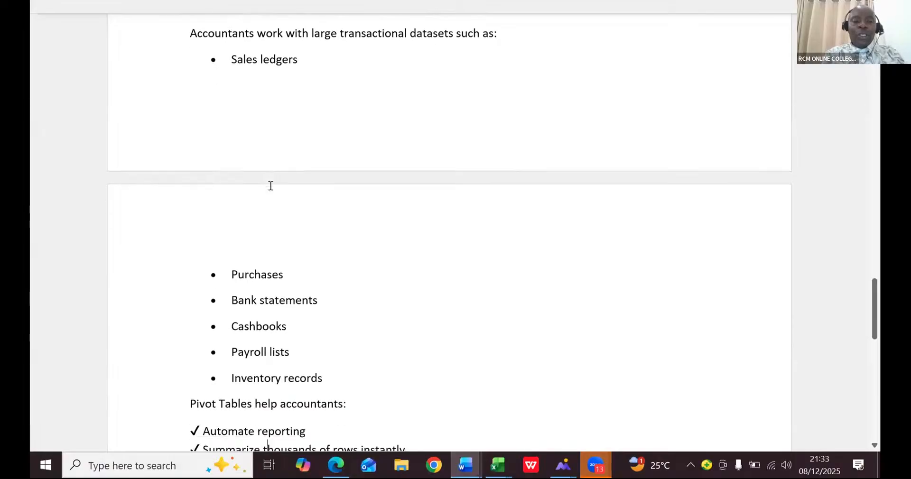
scroll(271, 186, down, 3)
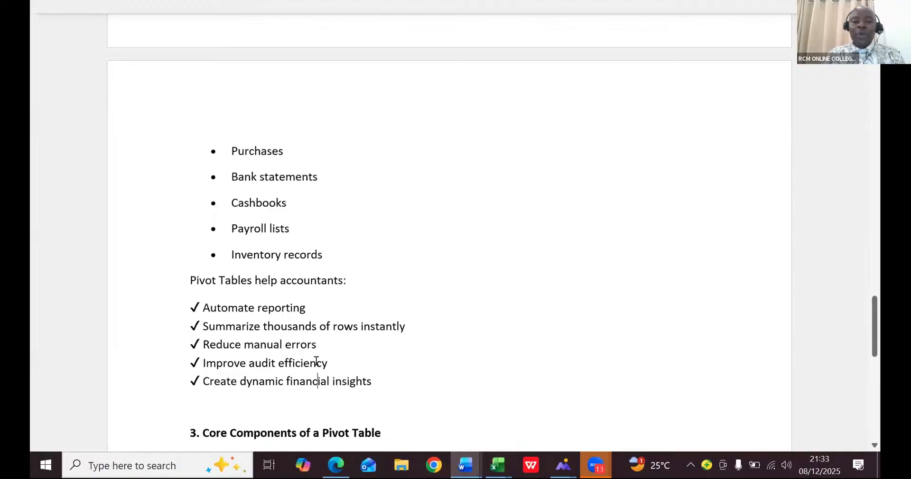
scroll(316, 362, down, 3)
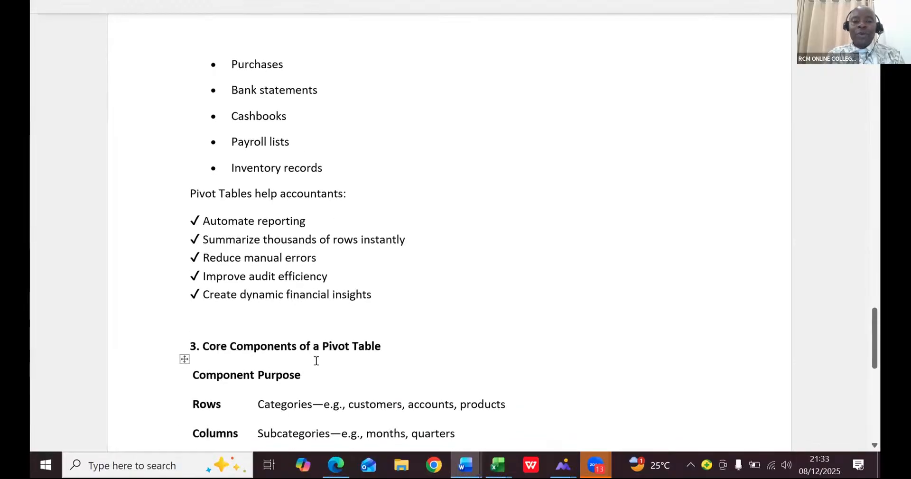
scroll(316, 362, down, 4)
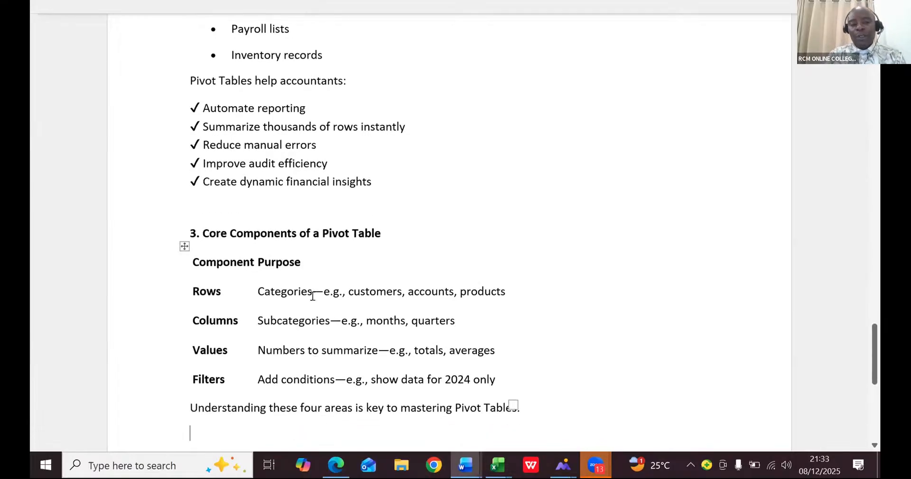
Apply all borders to the table listing the core components of a Pivot Table in the Word notes
click(181, 245)
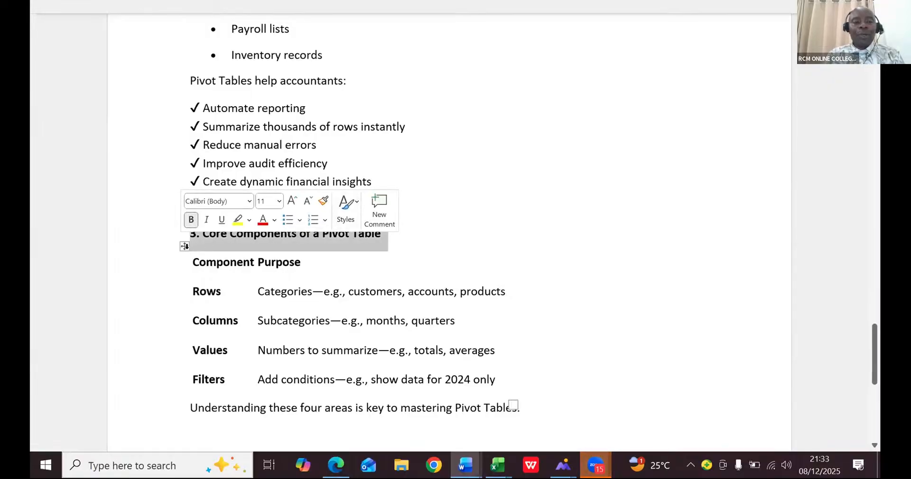
click(184, 247)
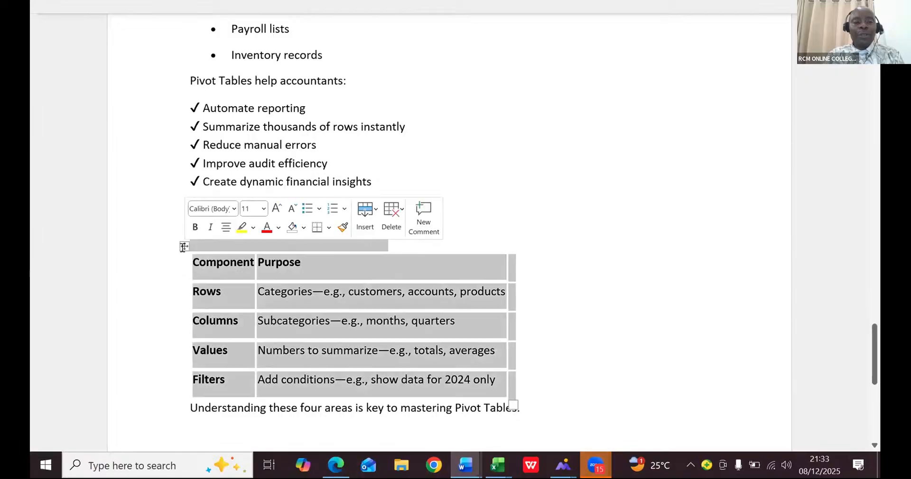
click(328, 228)
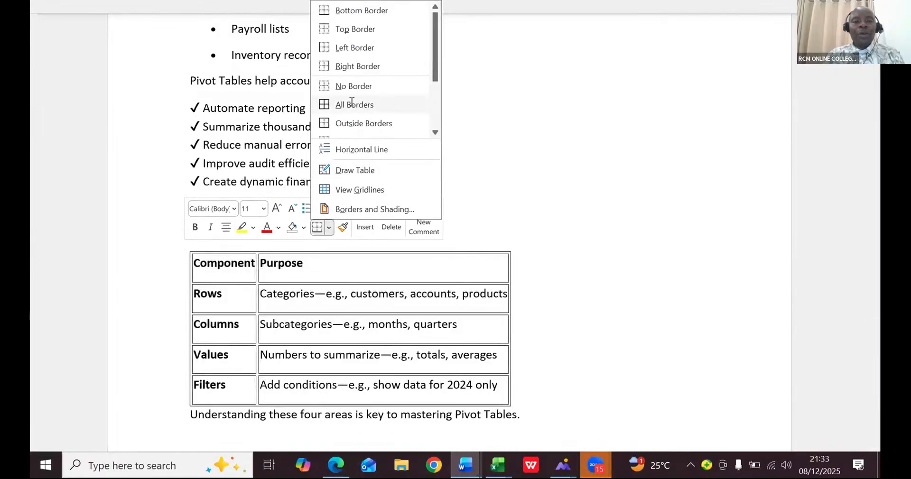
click(352, 103)
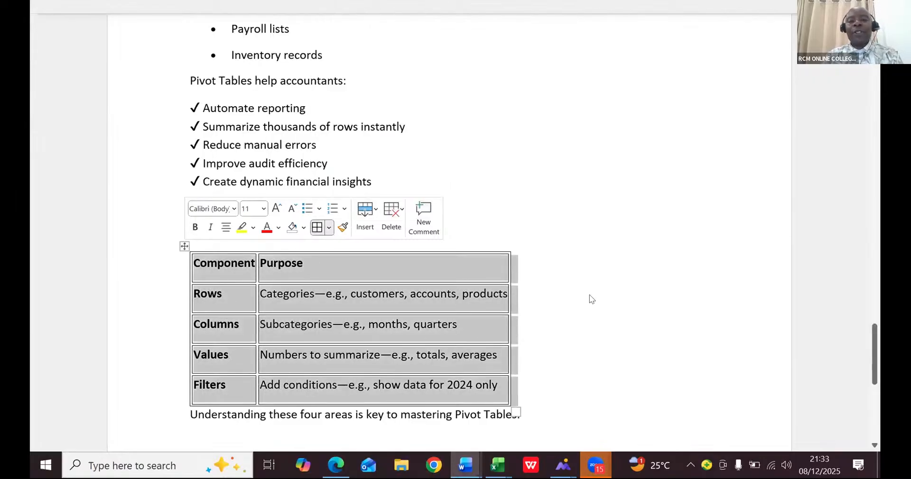
click(222, 360)
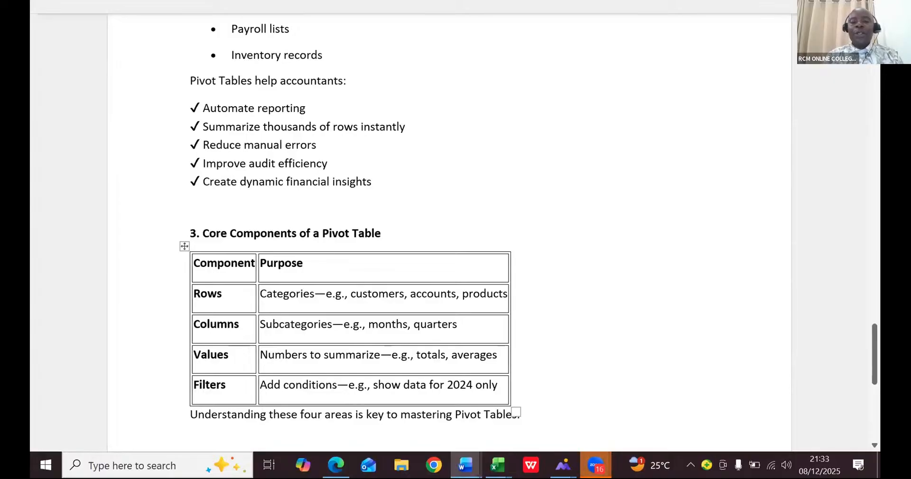
Switch to RCM EXCEL FINAL WORKBOOK and build a PivotTable from A3:E10003 on a new worksheet, with Sales as values and Region as rows
mouse_move(498, 466)
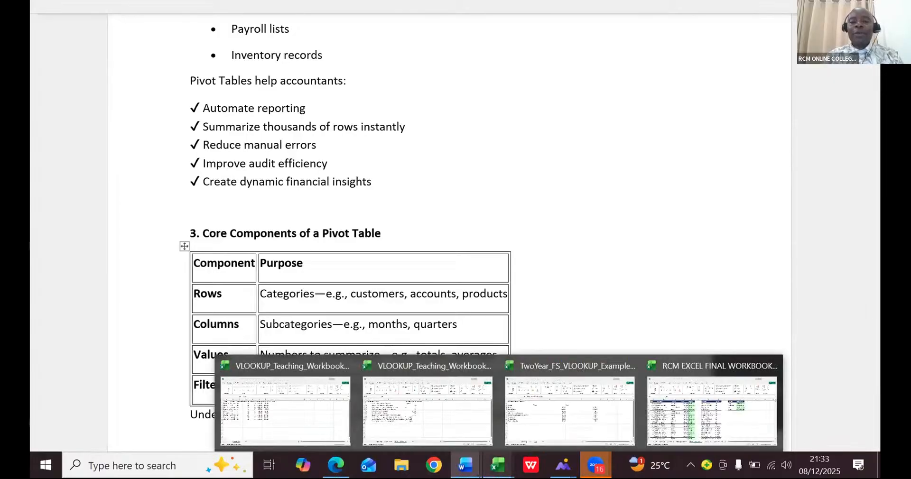
click(703, 430)
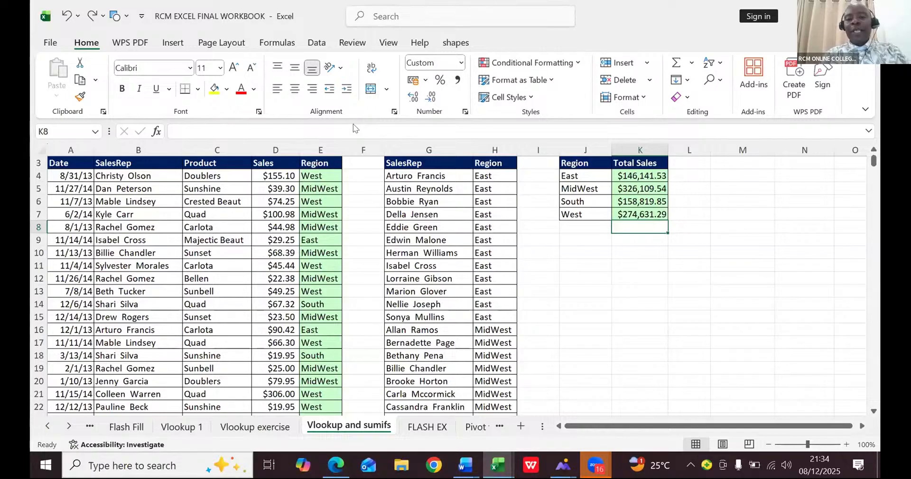
click(456, 61)
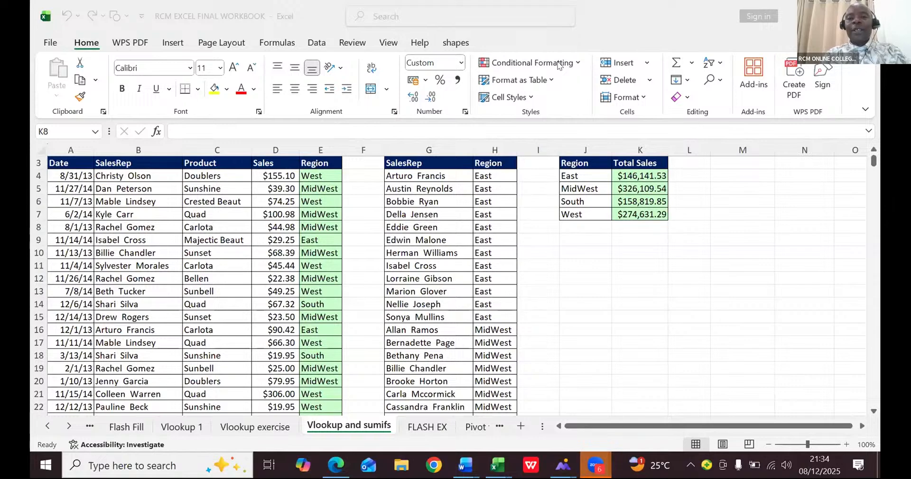
click(206, 253)
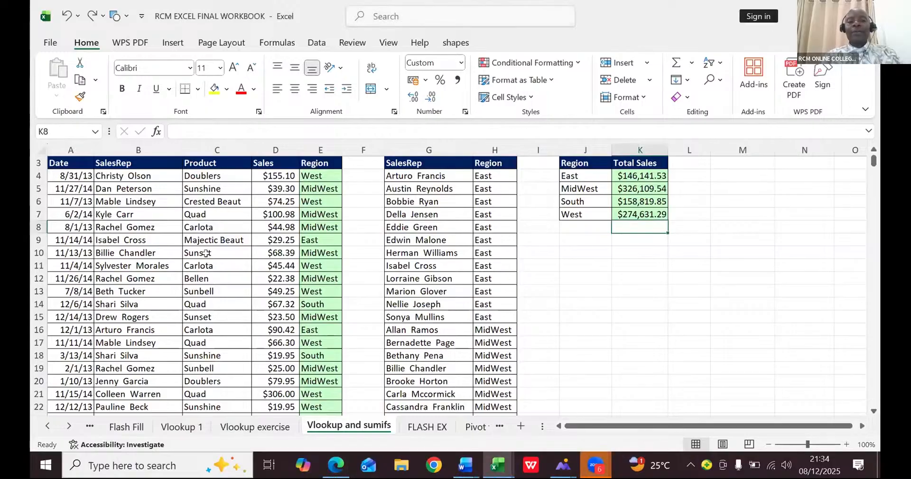
click(205, 253)
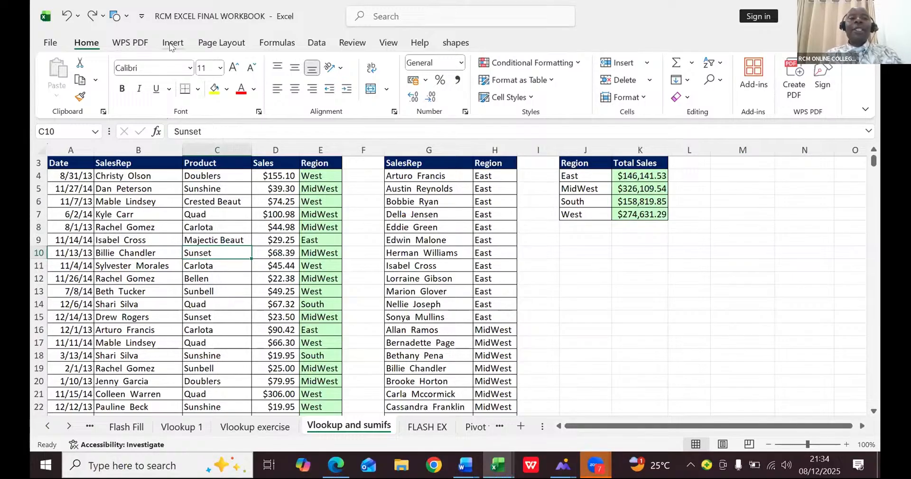
click(170, 45)
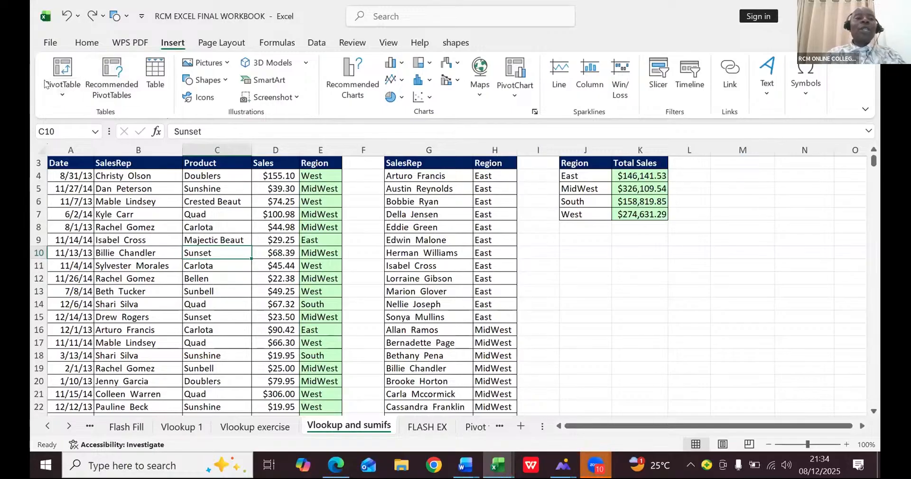
click(61, 69)
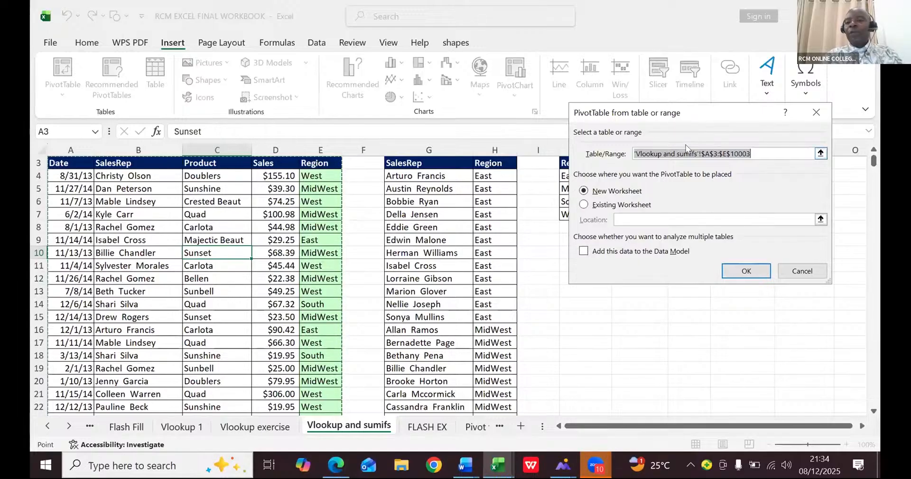
click(734, 272)
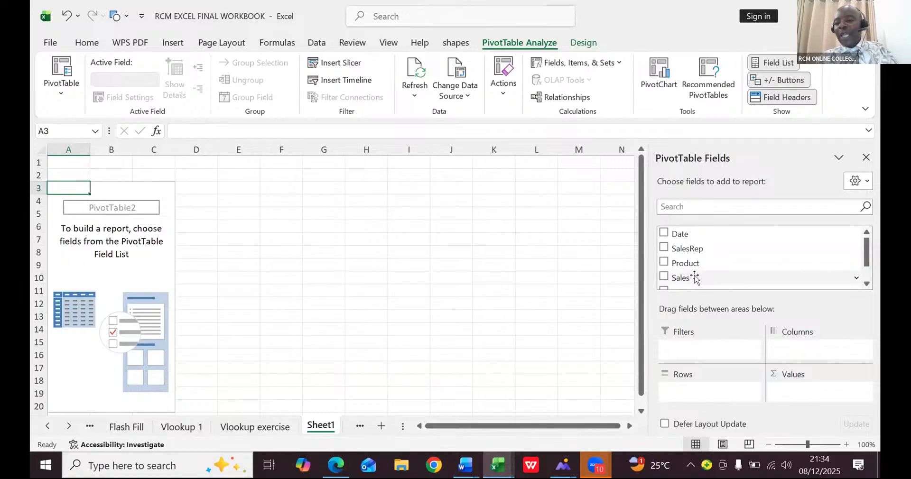
drag(696, 279, 816, 394)
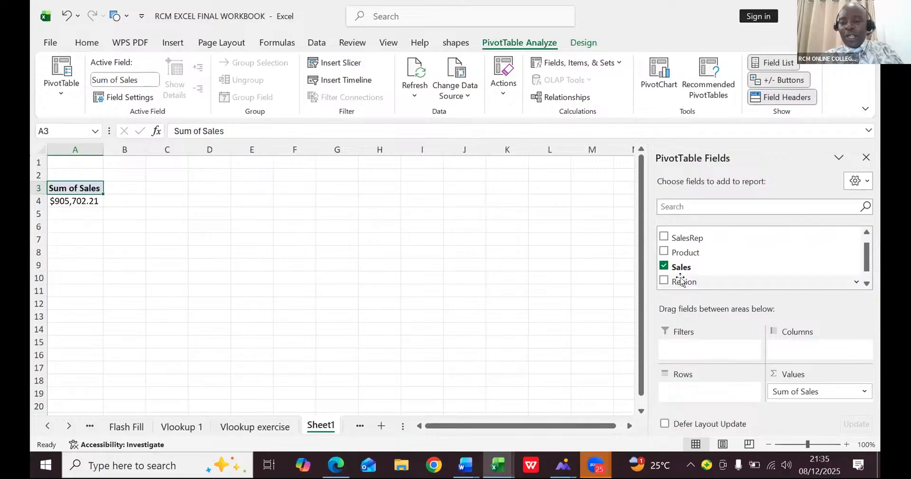
drag(682, 281, 688, 393)
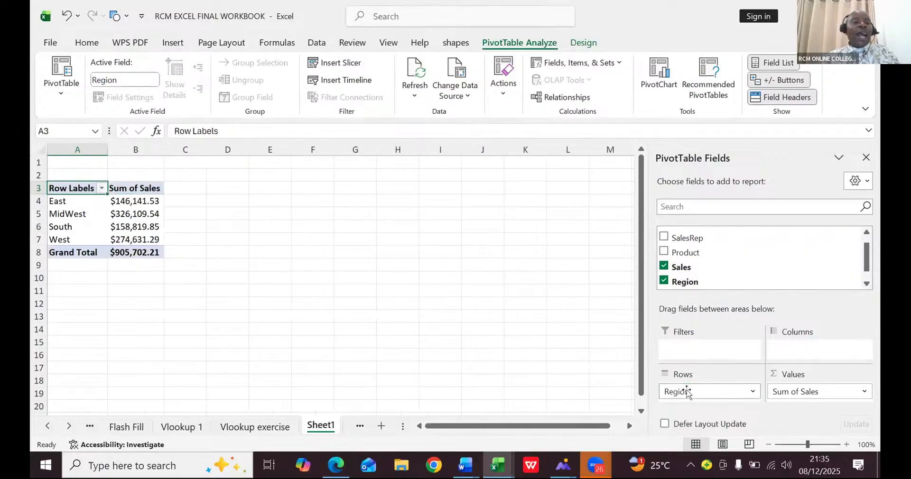
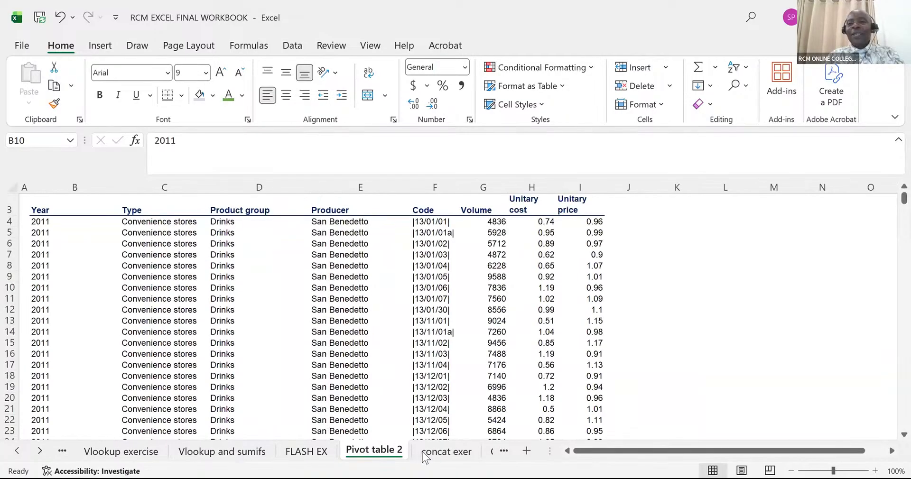
Insert a PivotTable on a new worksheet from the range A3:E10003 of the Vlookup and sumifs sheet
scroll(425, 456, right, 5)
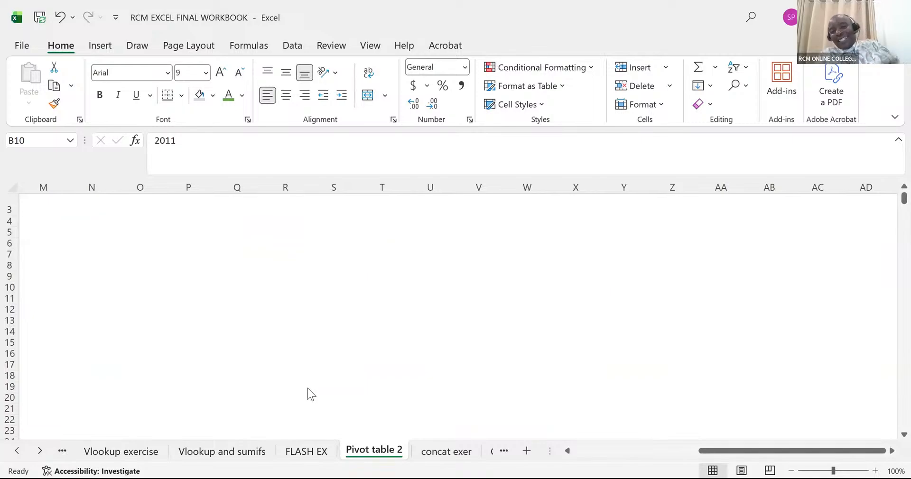
scroll(232, 431, left, 5)
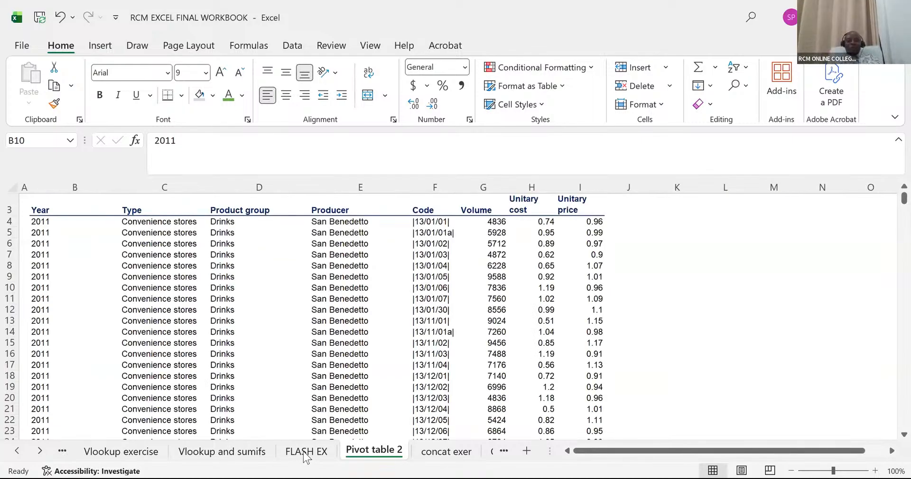
click(236, 454)
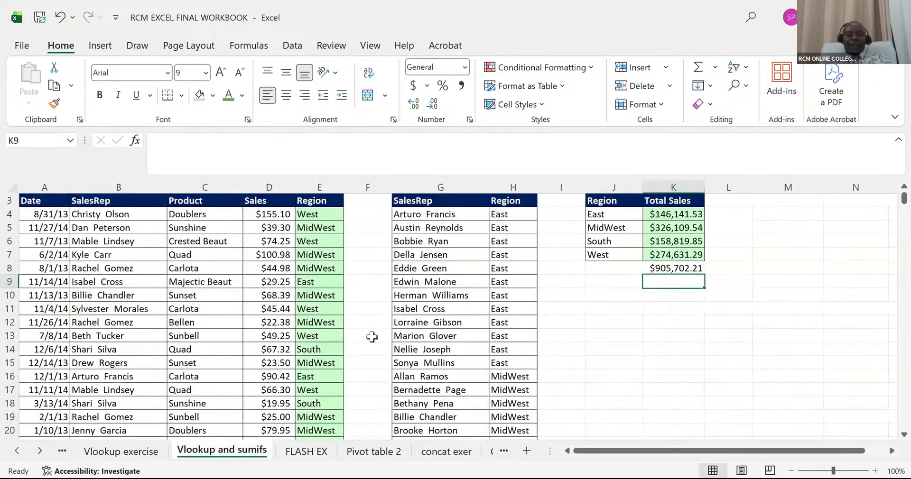
click(161, 306)
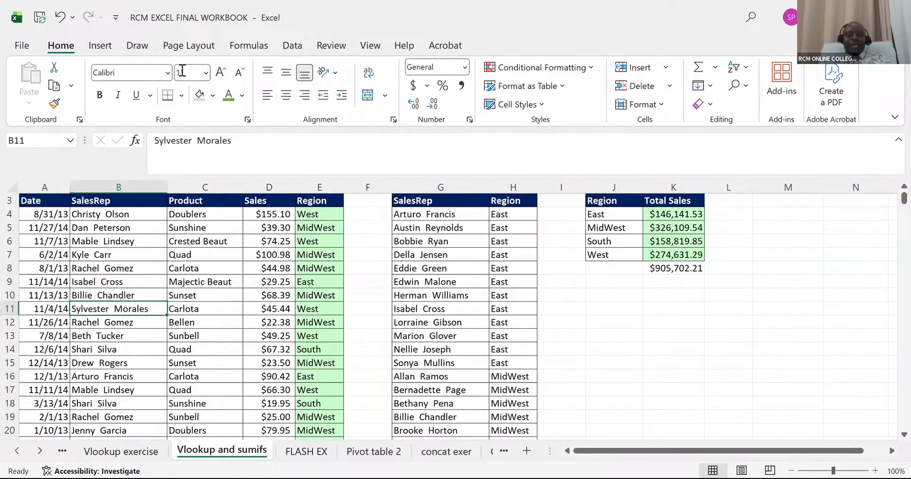
click(99, 48)
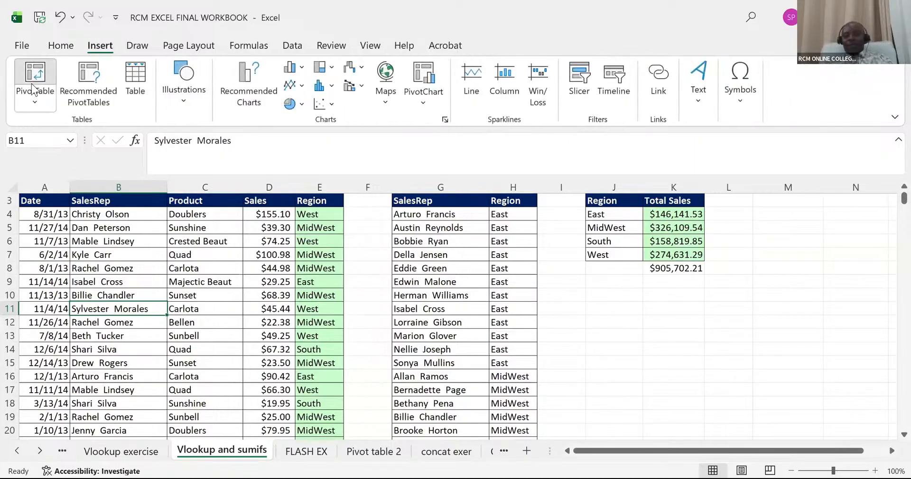
click(33, 81)
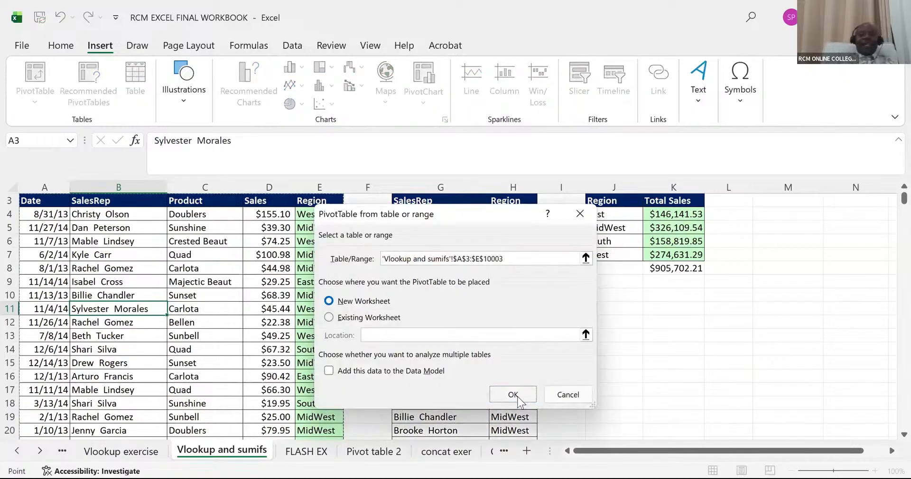
click(518, 398)
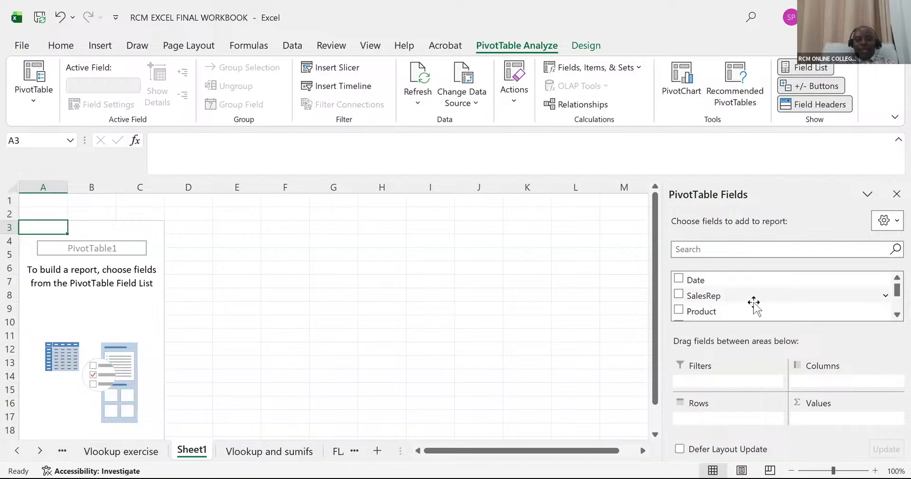
Add Sales to the PivotTable's values and Region to its rows to sum sales by region
click(897, 315)
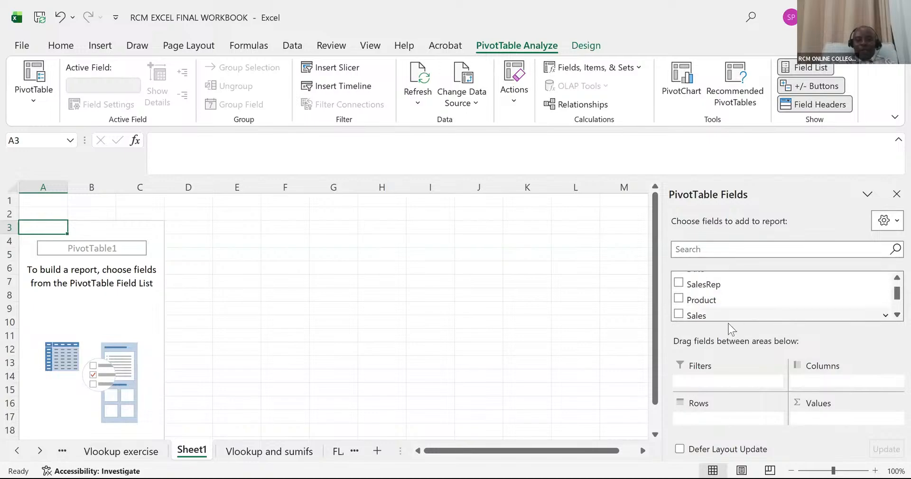
drag(708, 316, 819, 418)
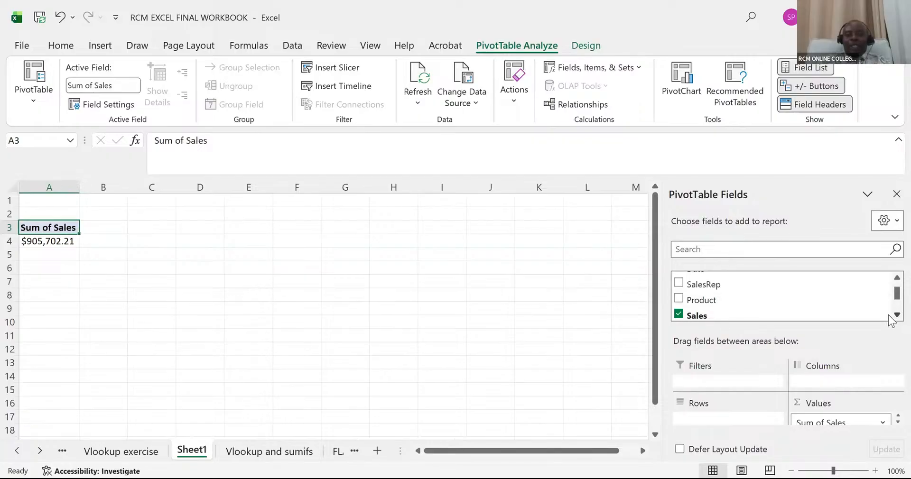
scroll(890, 315, down, 1)
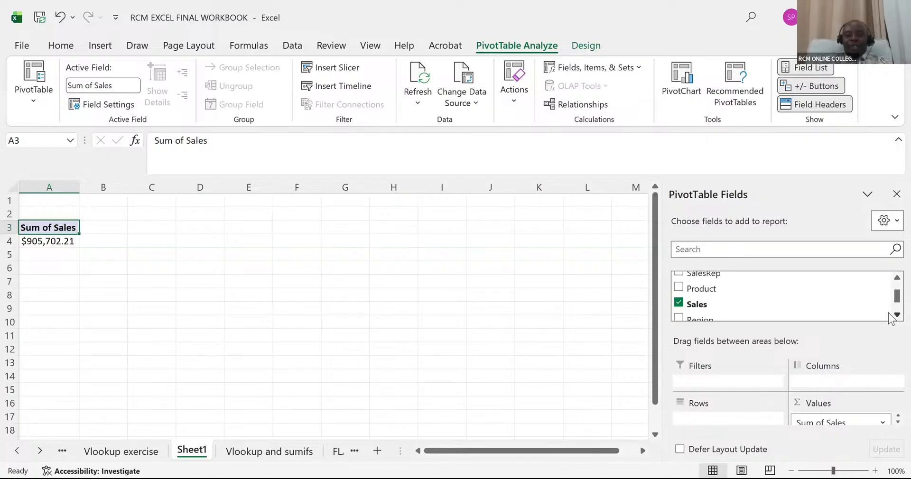
scroll(890, 314, down, 1)
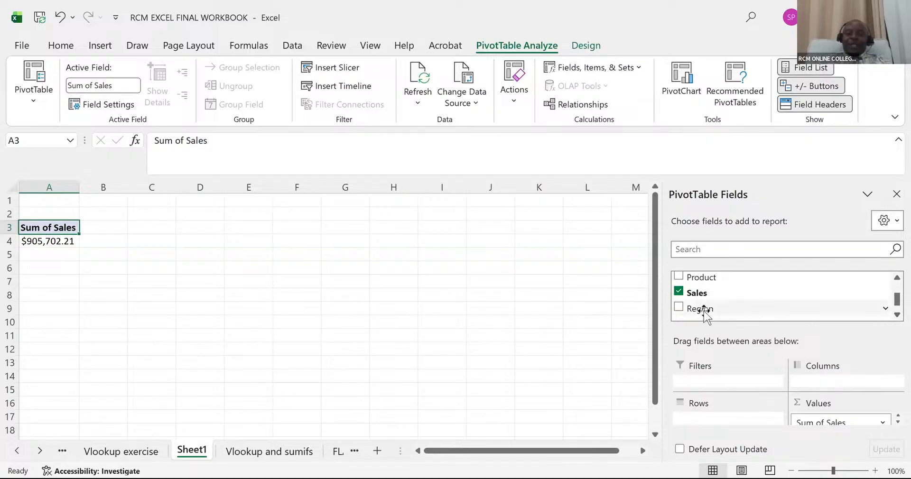
drag(705, 311, 694, 418)
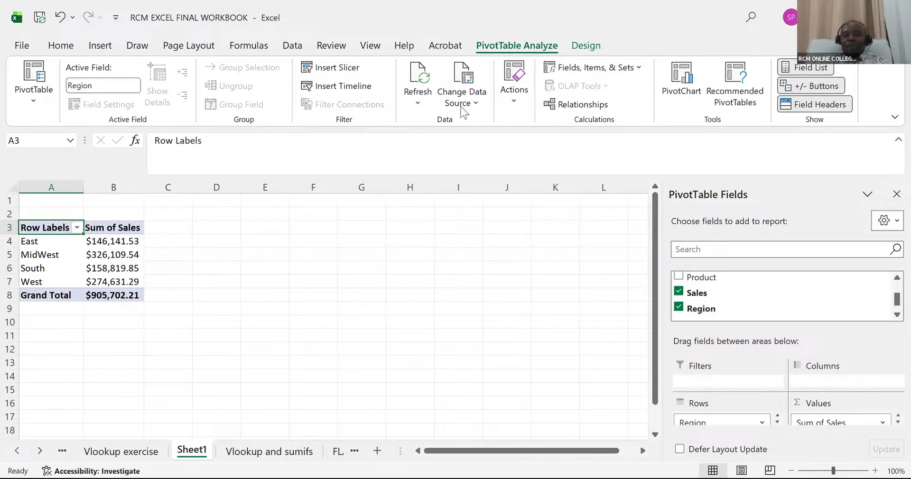
Insert a Clustered Column PivotChart and resize it to about 4.12" wide by 2.83" high, clear of the PivotTable
click(682, 91)
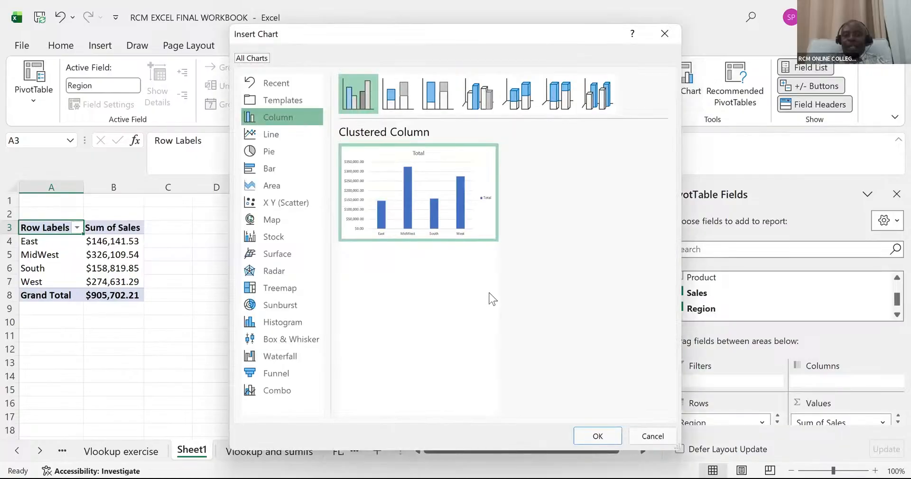
click(594, 441)
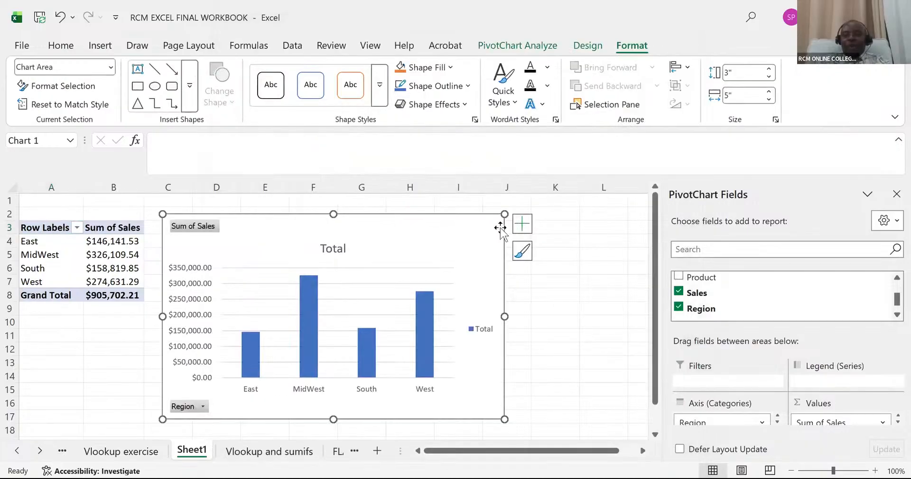
drag(504, 214, 609, 204)
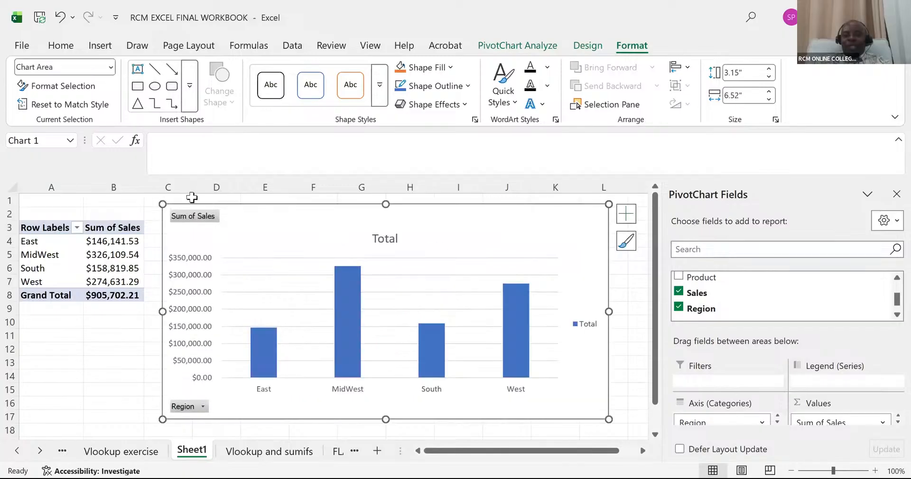
drag(163, 205, 326, 224)
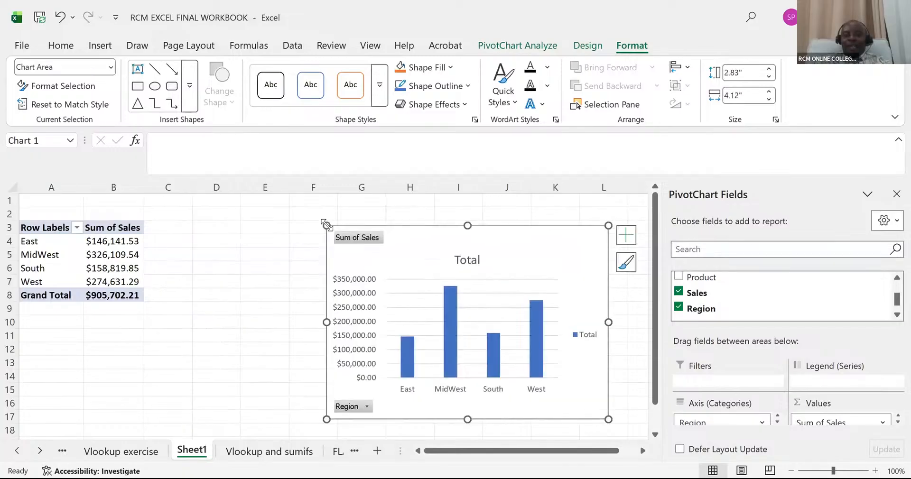
Filter the PivotChart by Region to show only East
click(366, 407)
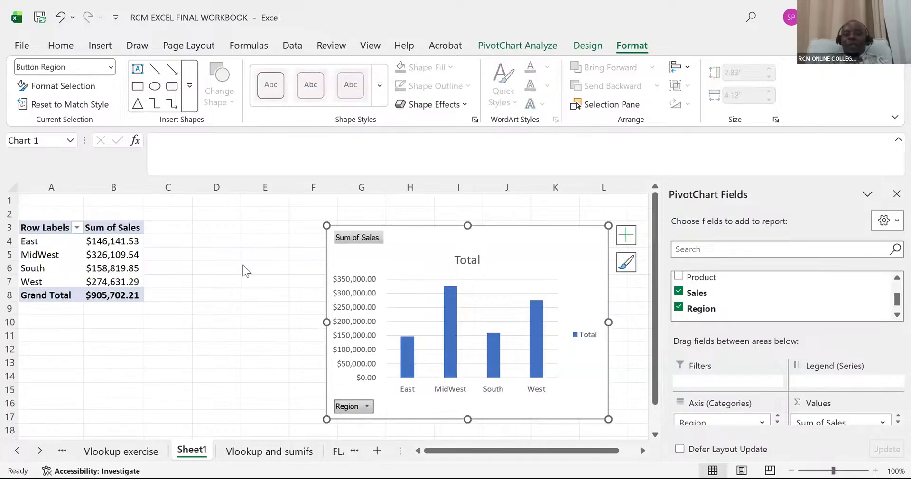
click(208, 192)
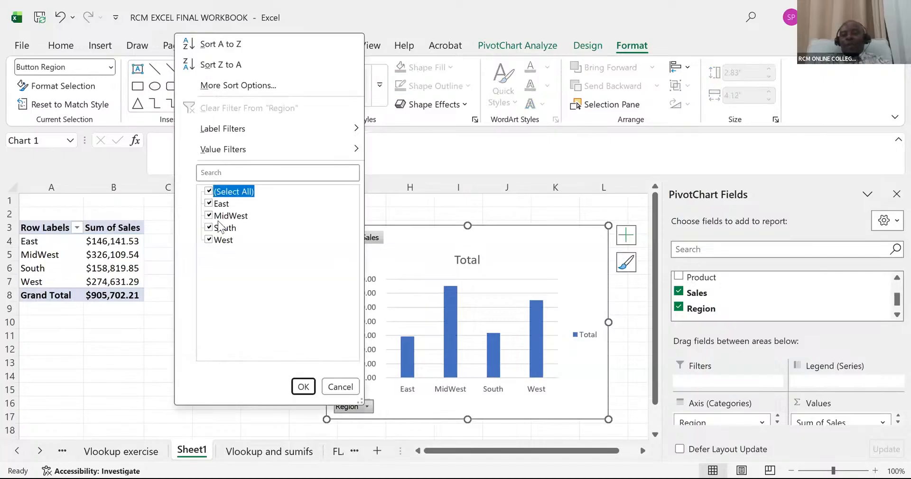
click(208, 205)
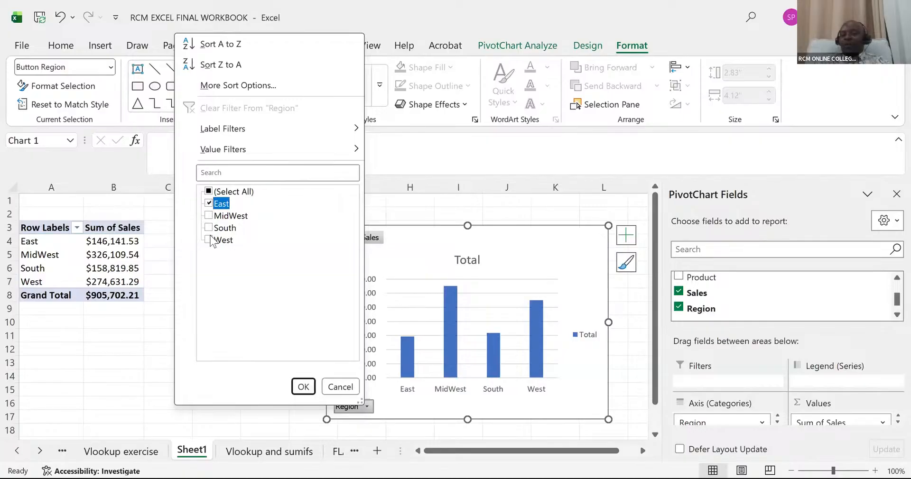
click(304, 387)
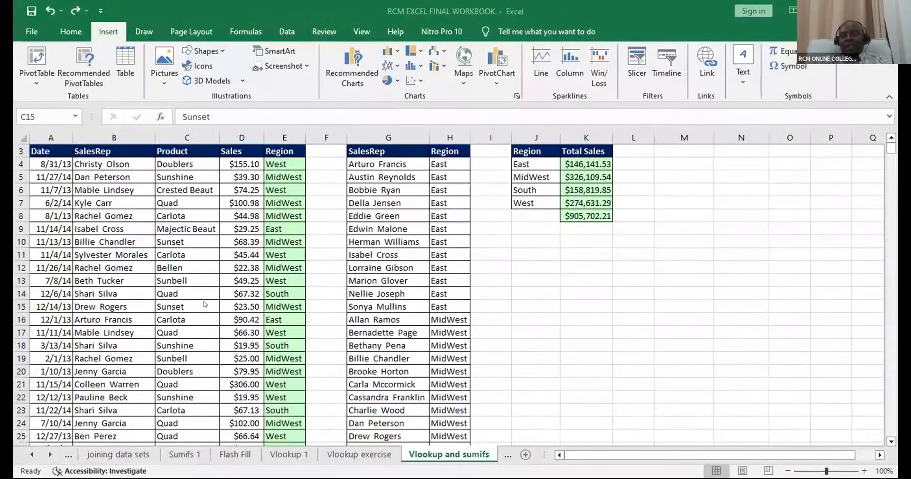
Insert a PivotTable on a new worksheet from the sales data in A3:E10003 of the Vlookup and sumifs sheet
click(205, 304)
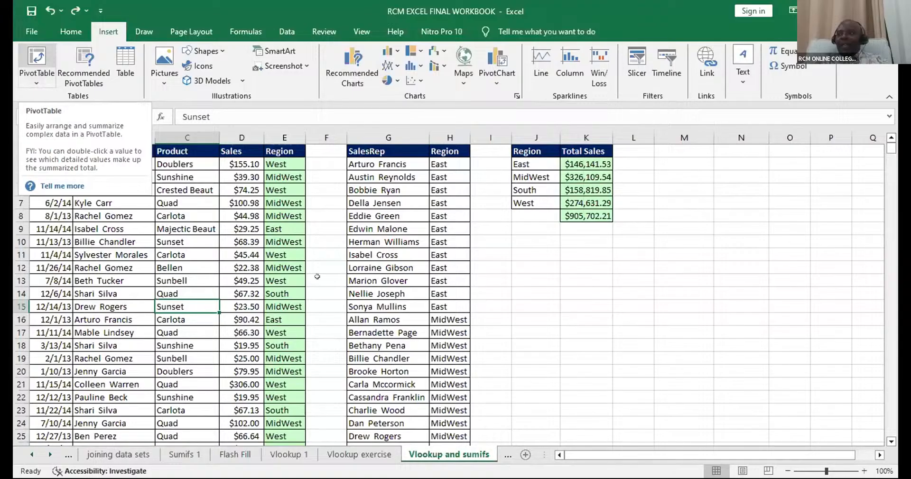
click(36, 59)
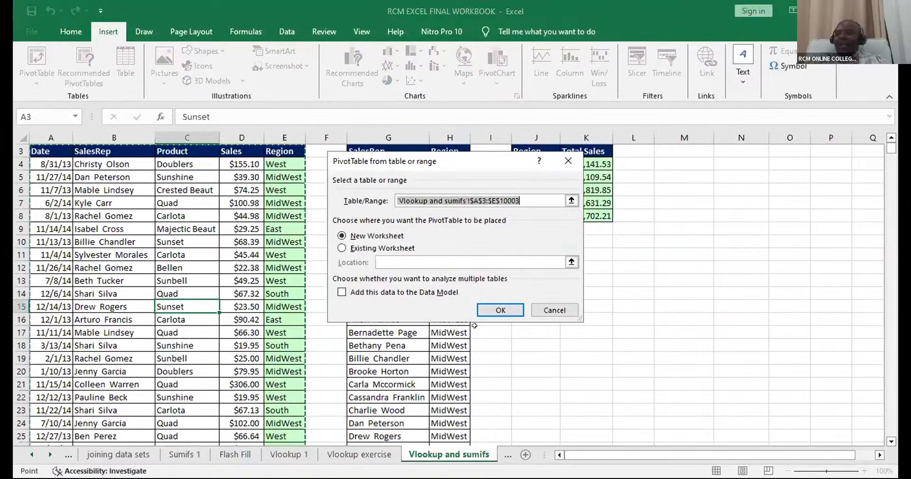
click(499, 310)
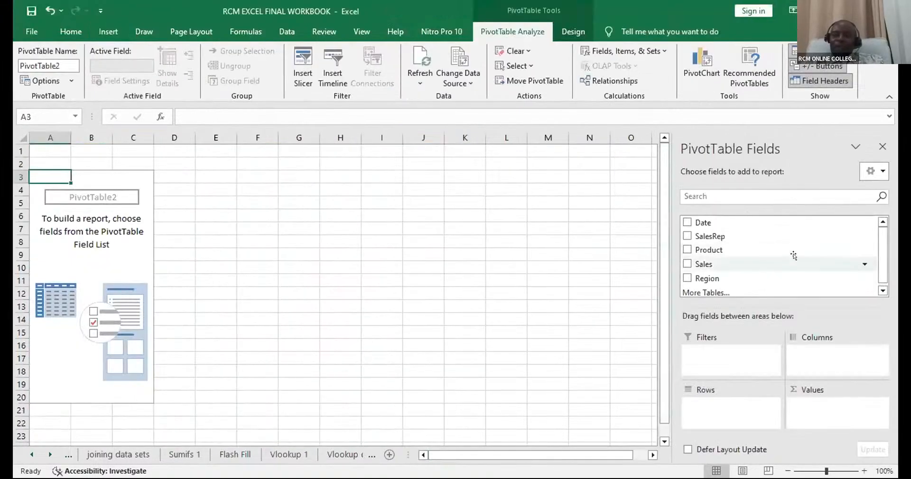
Add Sales to the PivotTable's values, undo the duplicate Sales entry, and add Region to the rows
click(693, 259)
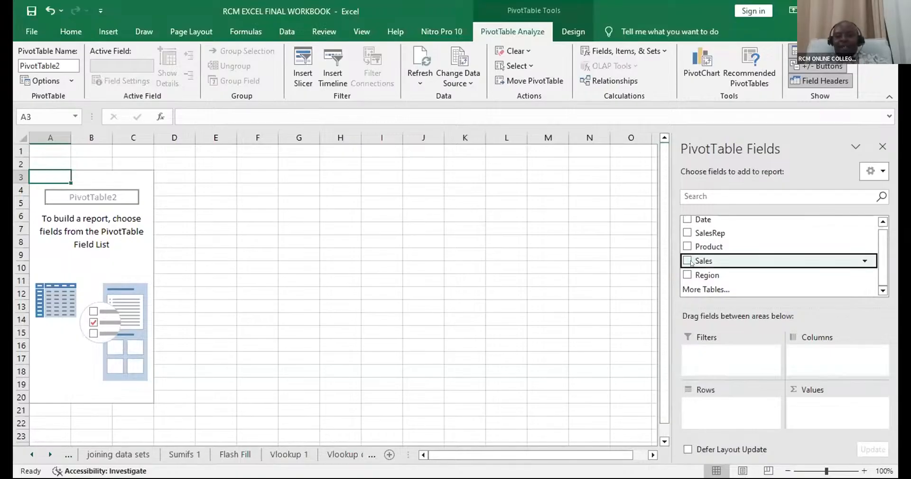
click(688, 261)
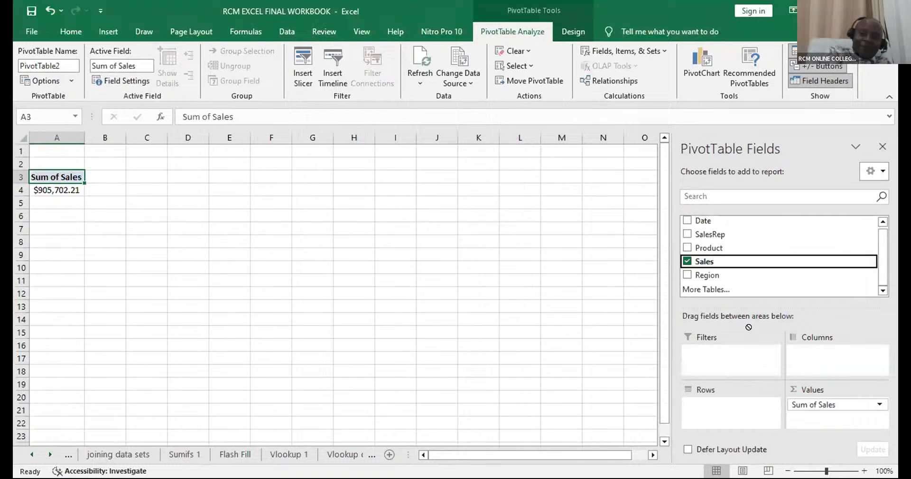
drag(749, 328, 808, 411)
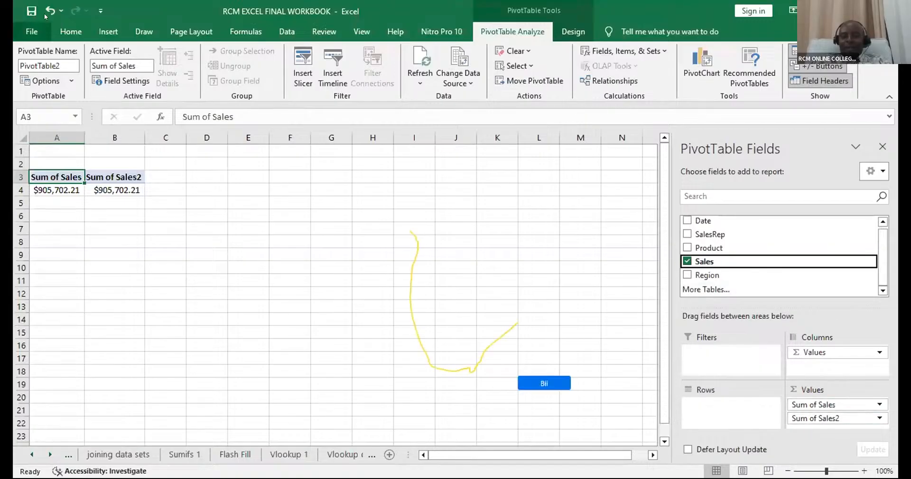
key(ctrl+z)
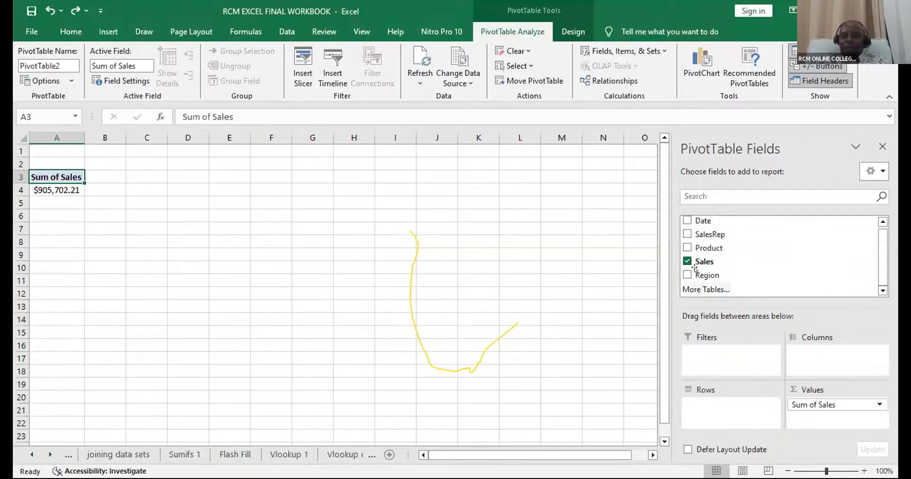
click(687, 275)
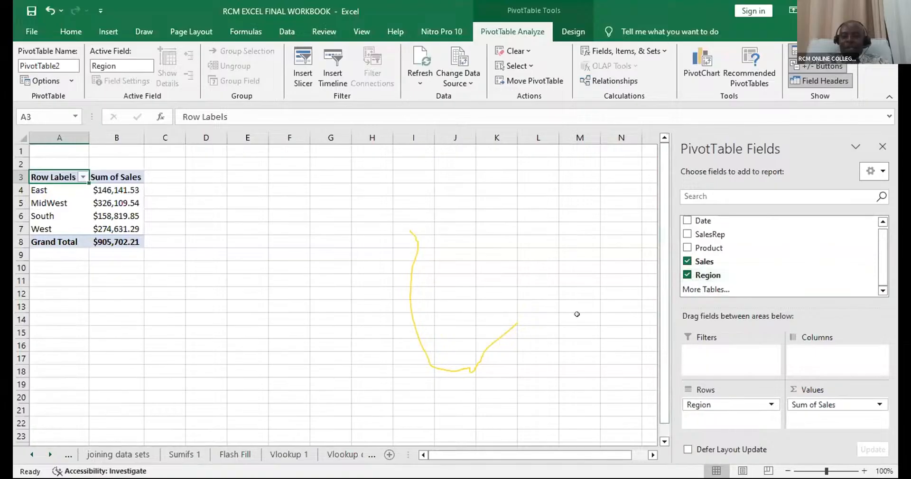
Insert a Clustered Column PivotChart of the sales totals by region
scroll(545, 317, down, 2)
scroll(545, 317, up, 2)
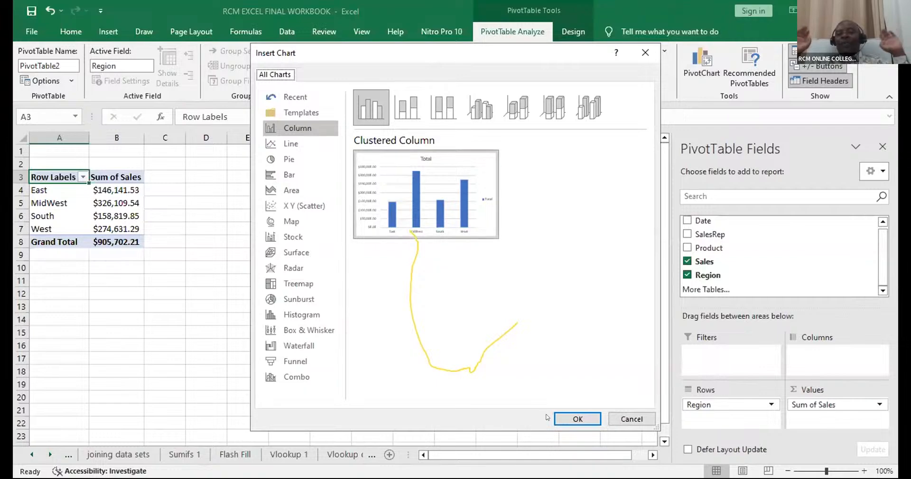
click(556, 418)
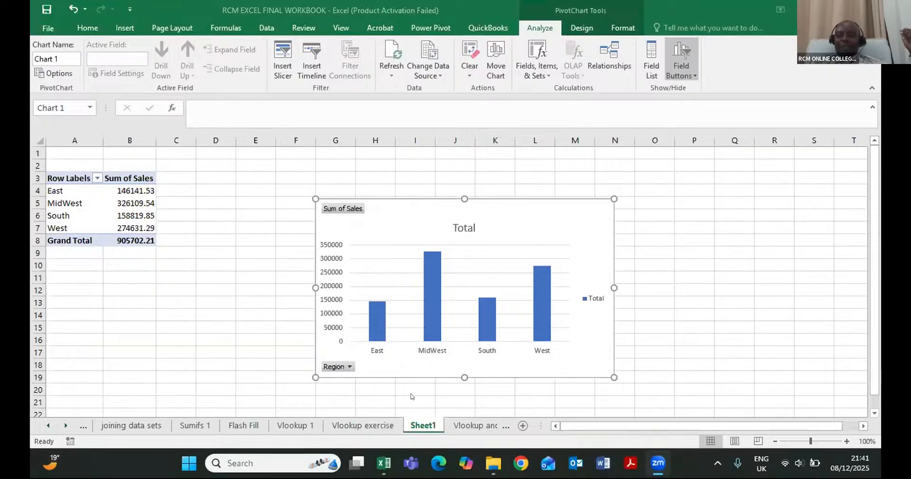
Filter the PivotChart's Region field to show only MidWest
click(578, 242)
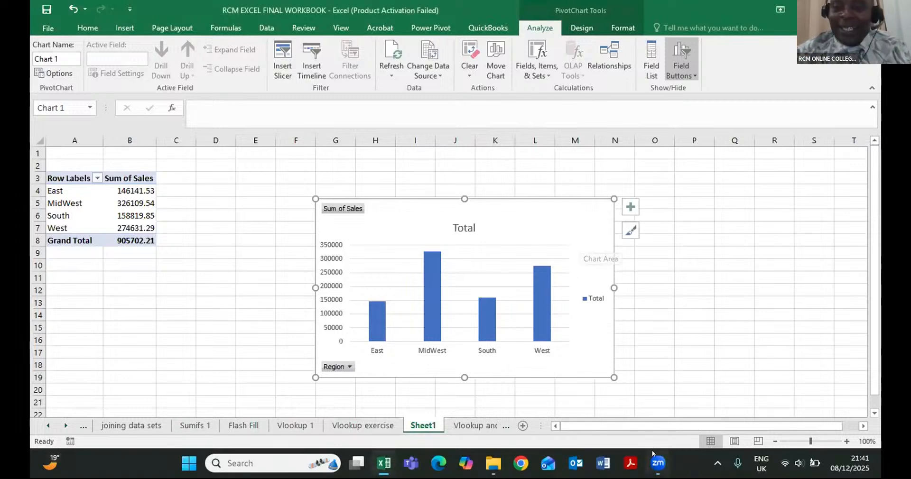
mouse_move(652, 451)
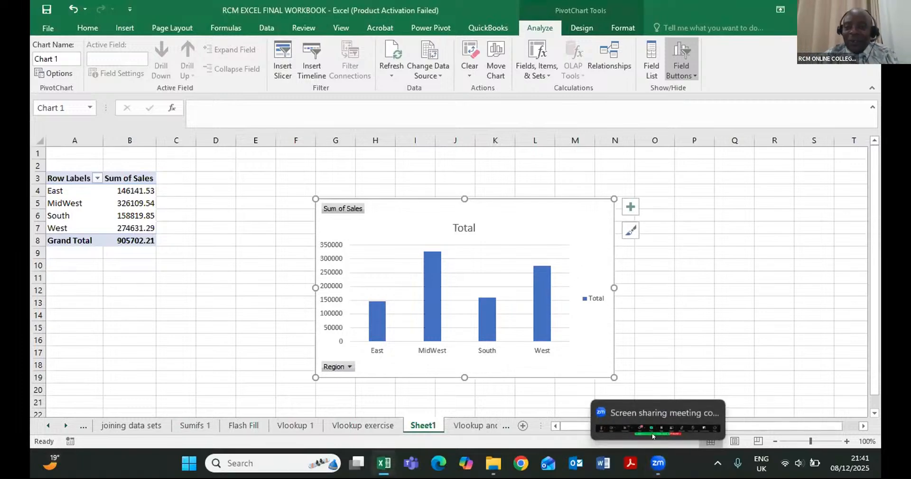
click(650, 327)
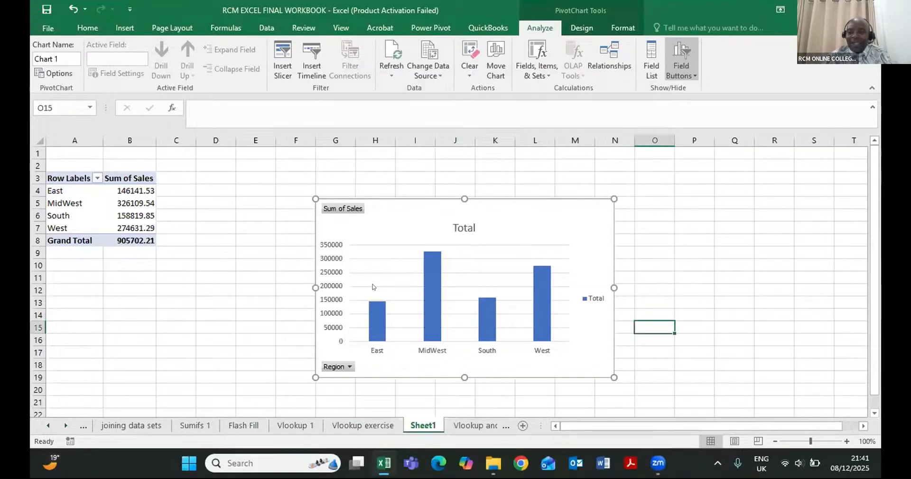
click(350, 365)
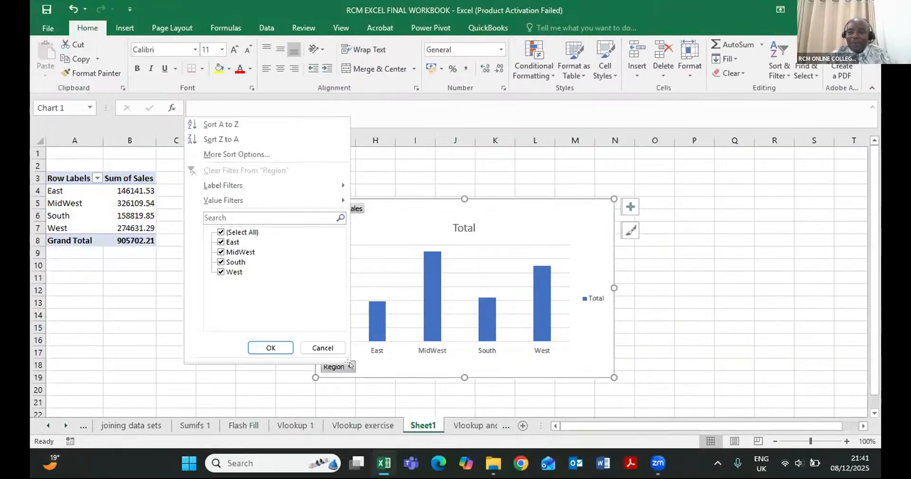
click(221, 232)
click(221, 253)
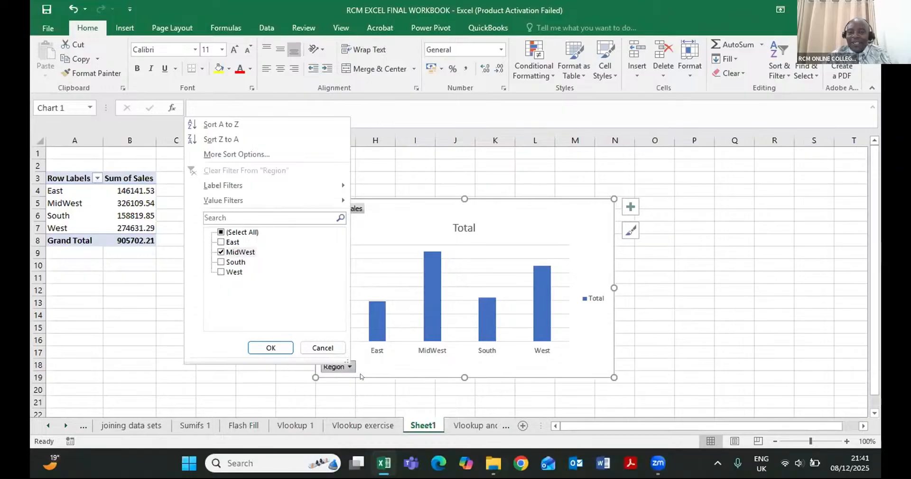
click(283, 352)
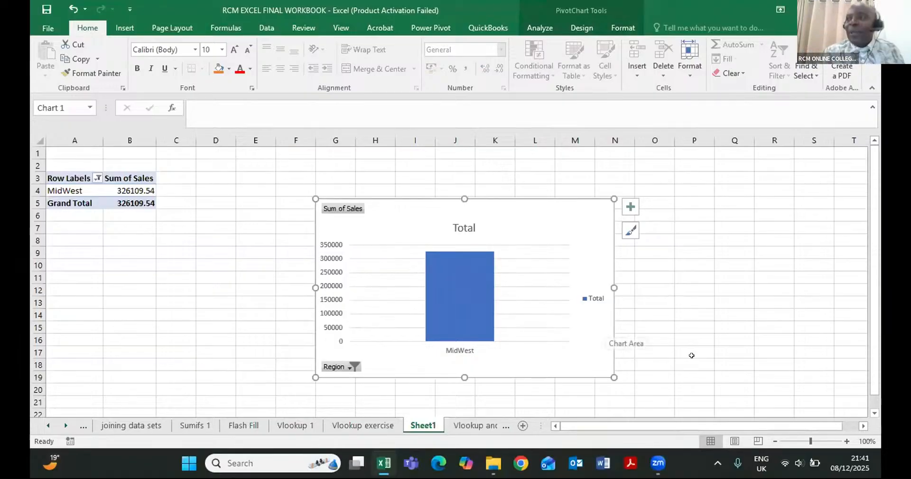
click(653, 463)
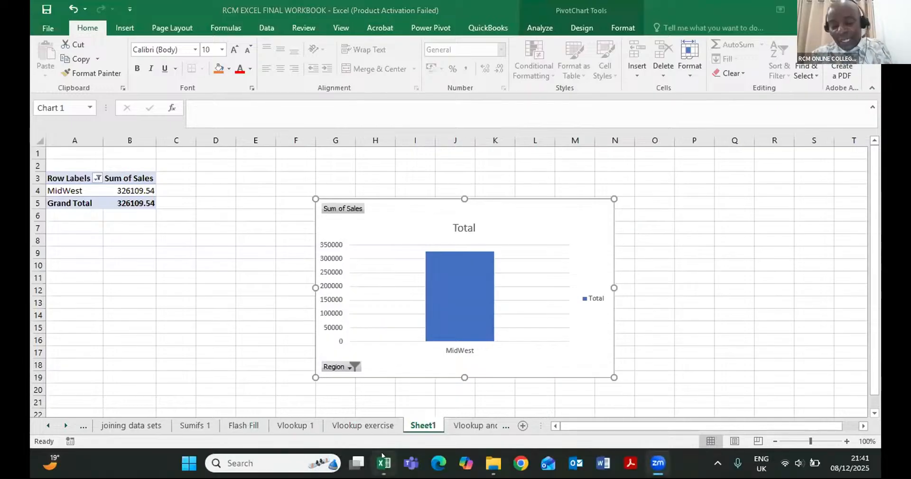
mouse_move(383, 463)
click(242, 373)
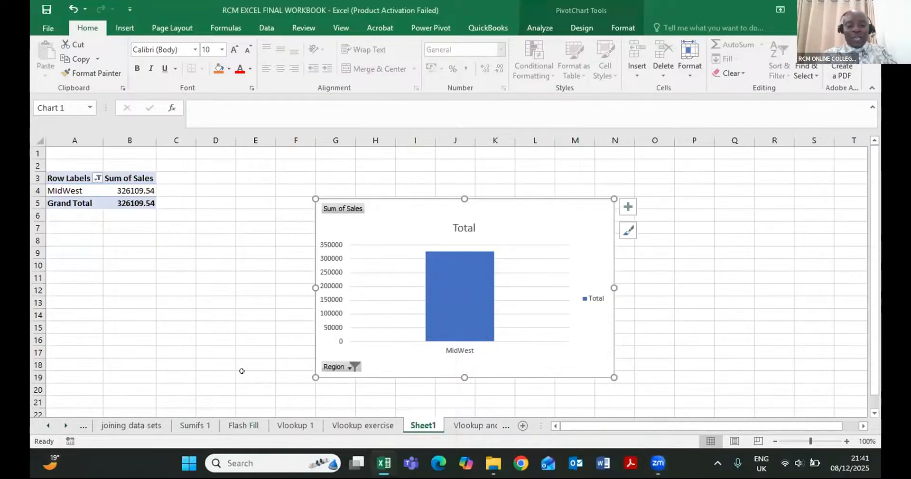
click(241, 373)
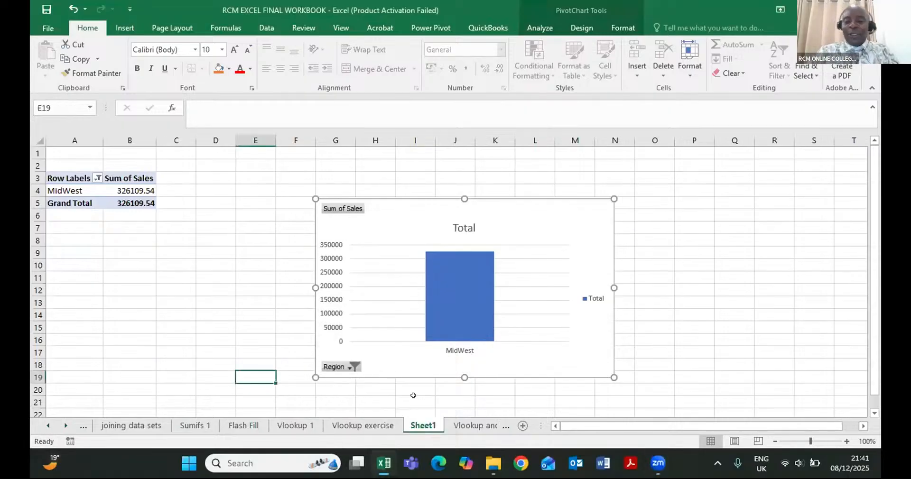
click(659, 464)
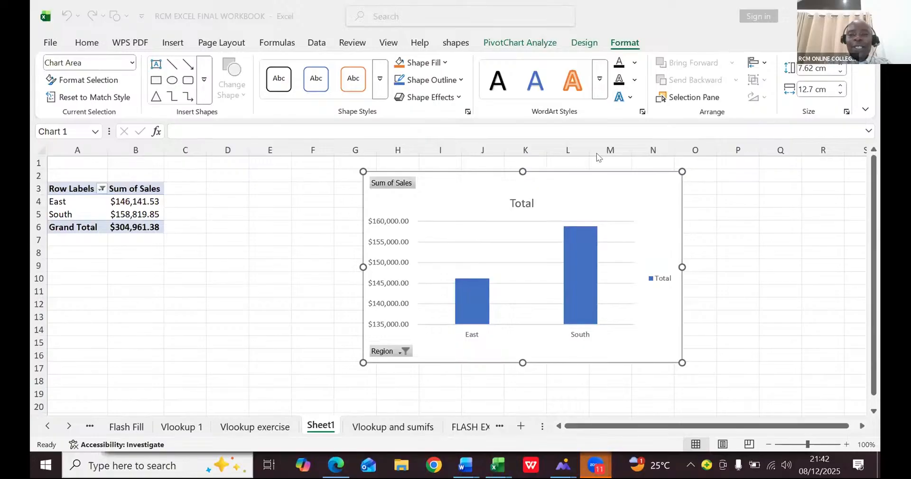
Delete the PivotChart from Sheet1, keeping its PivotTable of East and South sales
click(460, 192)
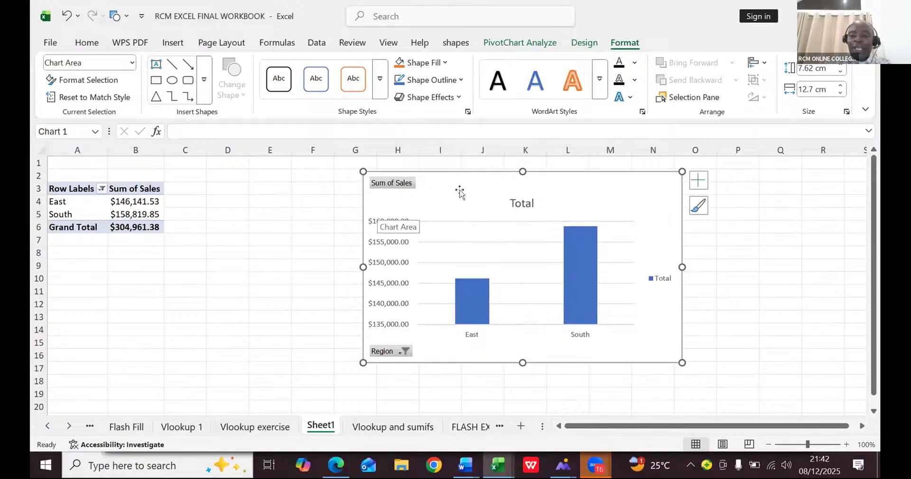
key(Delete)
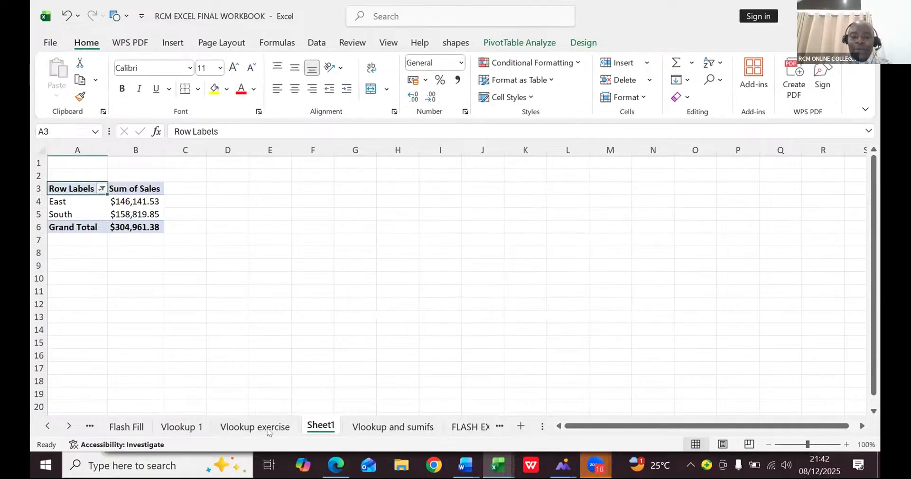
Create another PivotTable on a new worksheet from A3:E10003 of the Vlookup and sumifs sheet
click(380, 428)
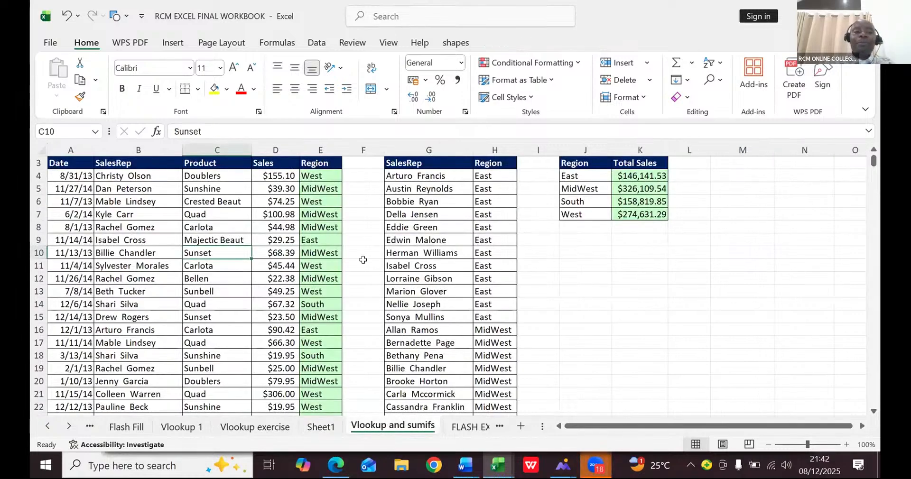
click(200, 263)
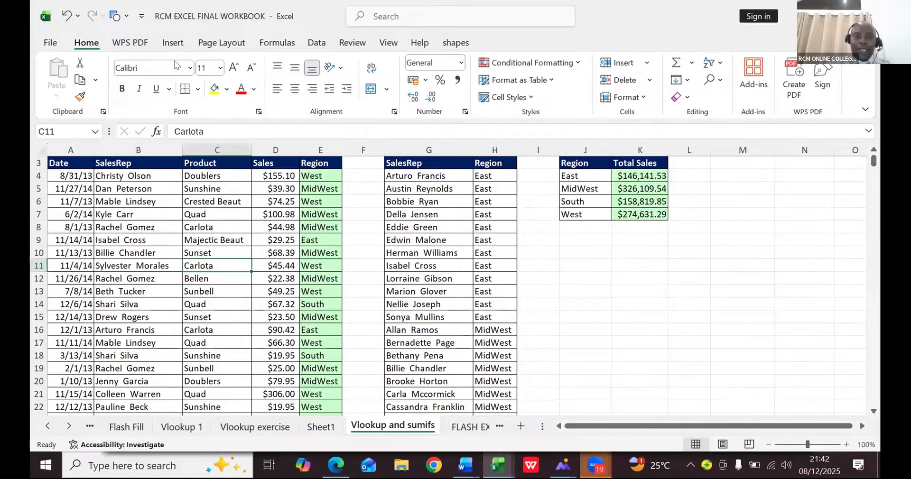
click(174, 43)
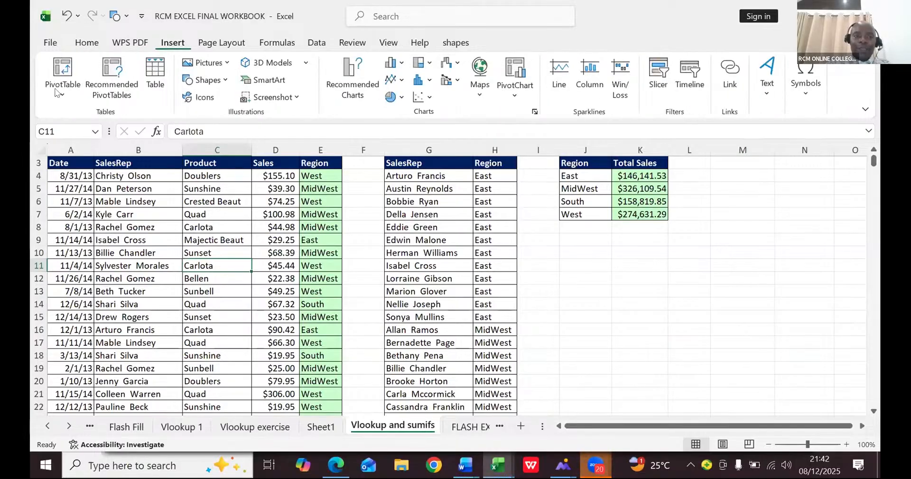
click(56, 70)
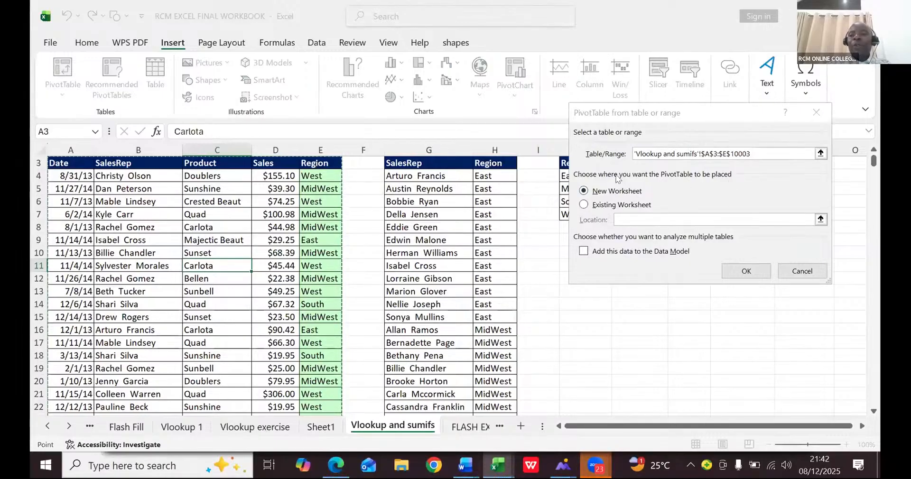
click(733, 275)
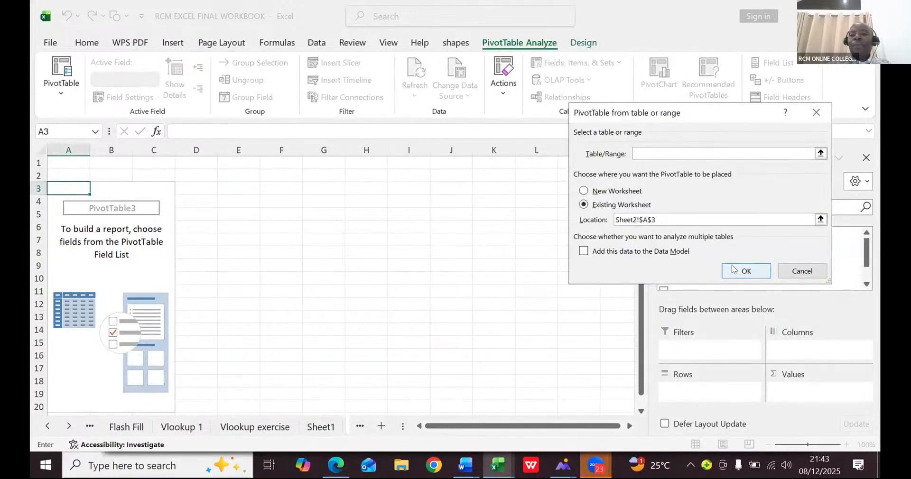
click(734, 270)
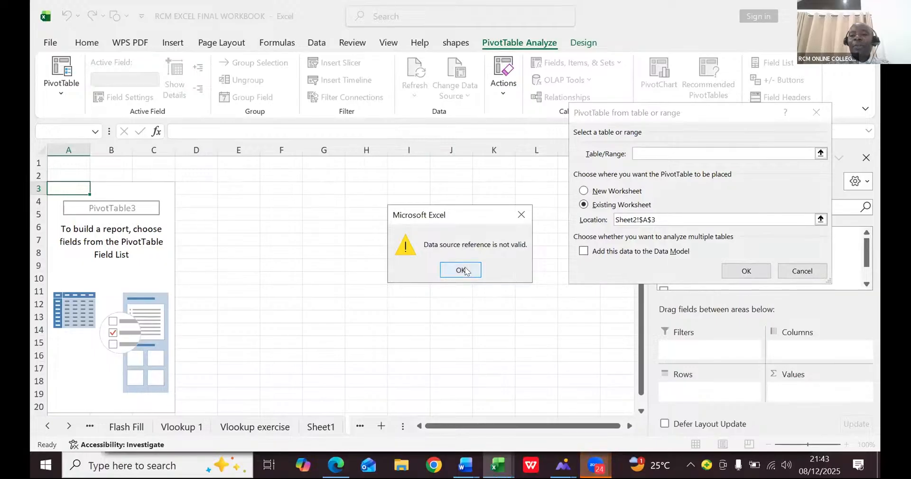
key(Return)
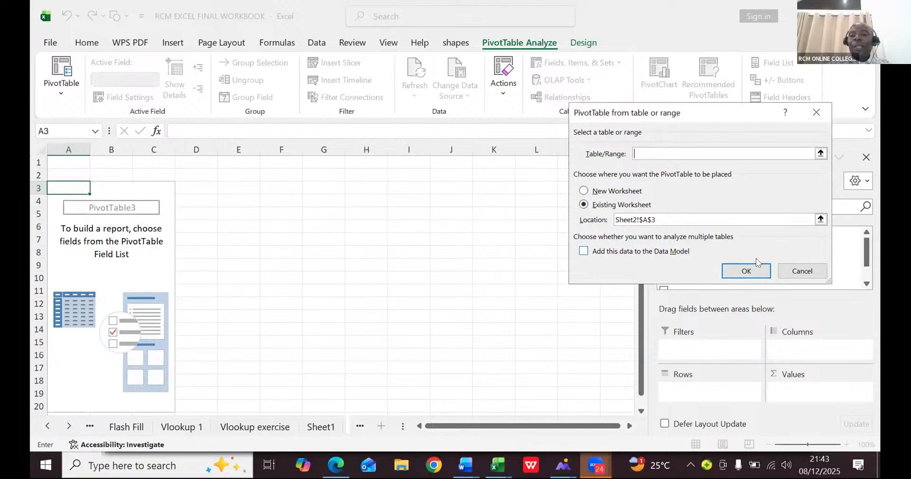
click(792, 271)
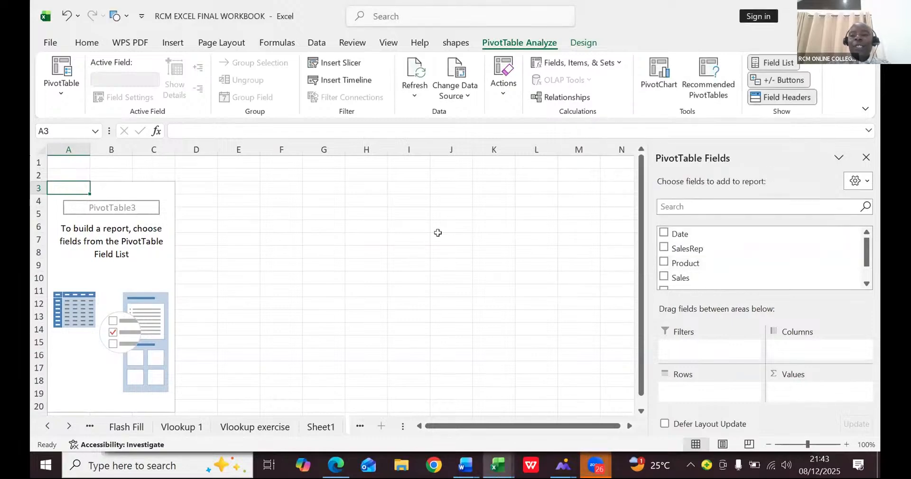
Build the PivotTable with the sum of Sales as values and Region as rows
click(865, 281)
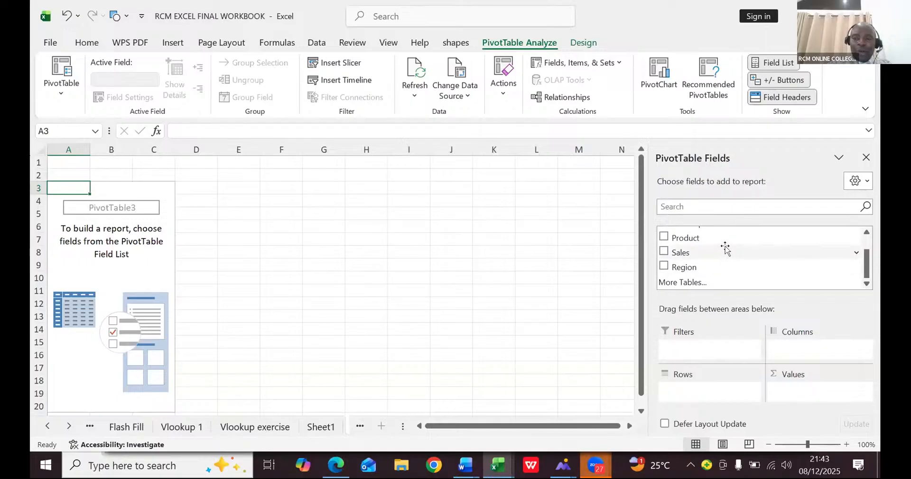
drag(726, 247, 799, 397)
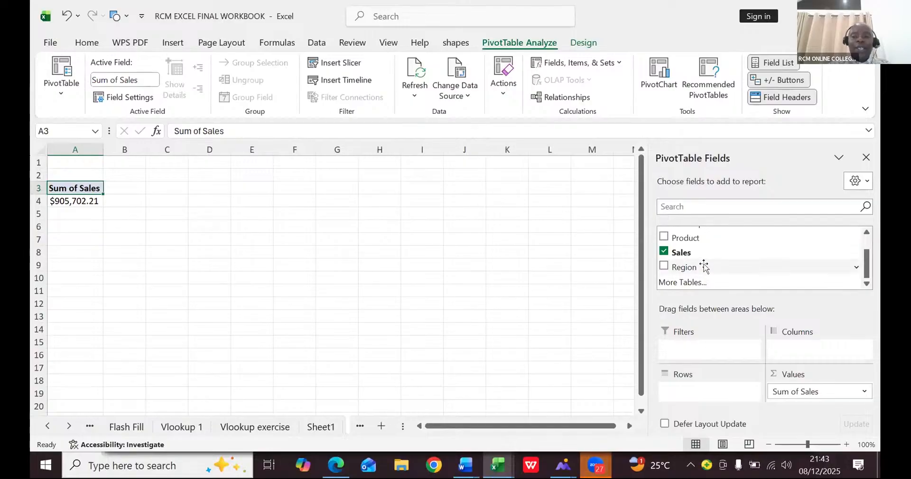
mouse_move(705, 267)
mouse_down()
mouse_move(693, 398)
mouse_move(684, 392)
mouse_up()
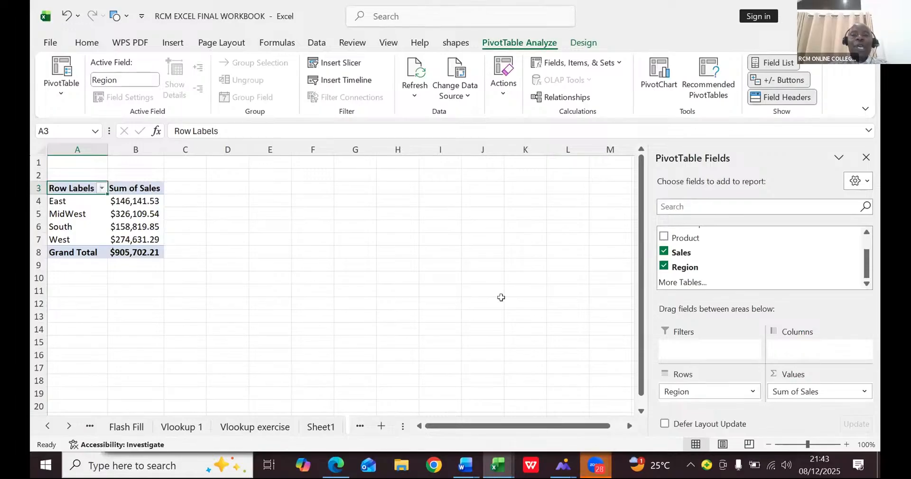
Insert a Clustered Column PivotChart of the sales by region and move it away from the PivotTable, over columns F to M
click(662, 83)
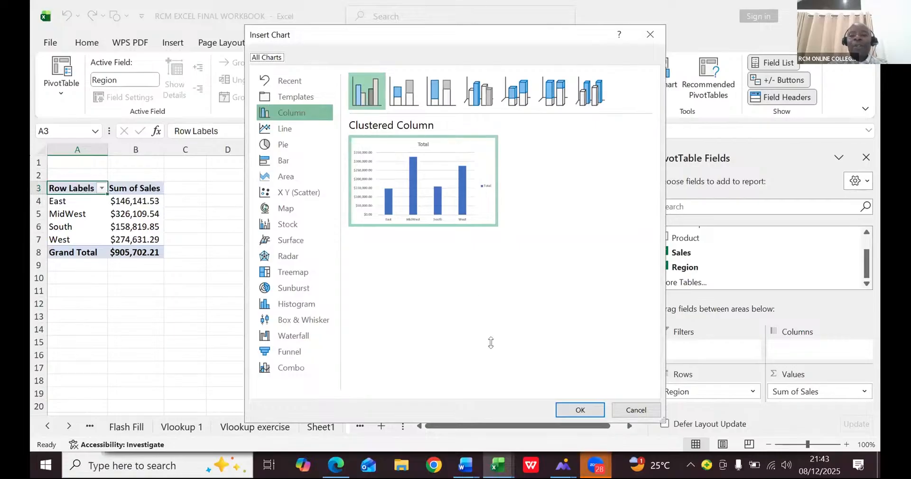
click(561, 402)
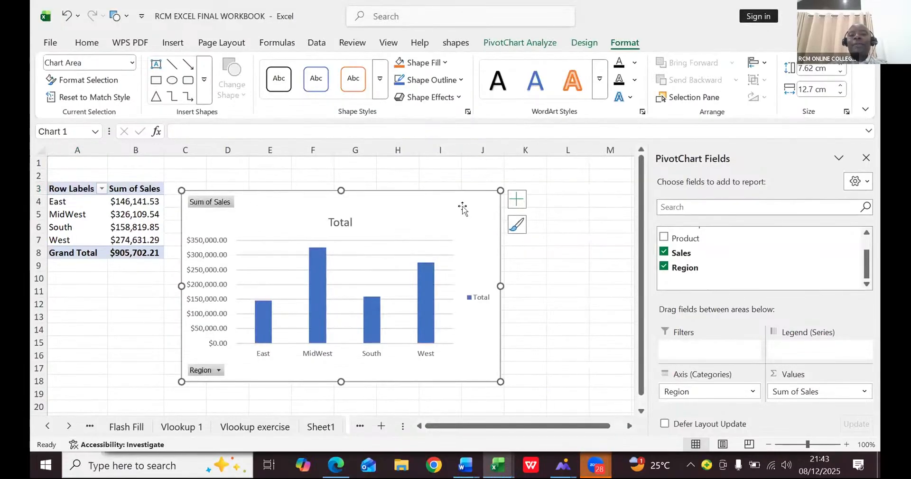
drag(464, 208, 575, 195)
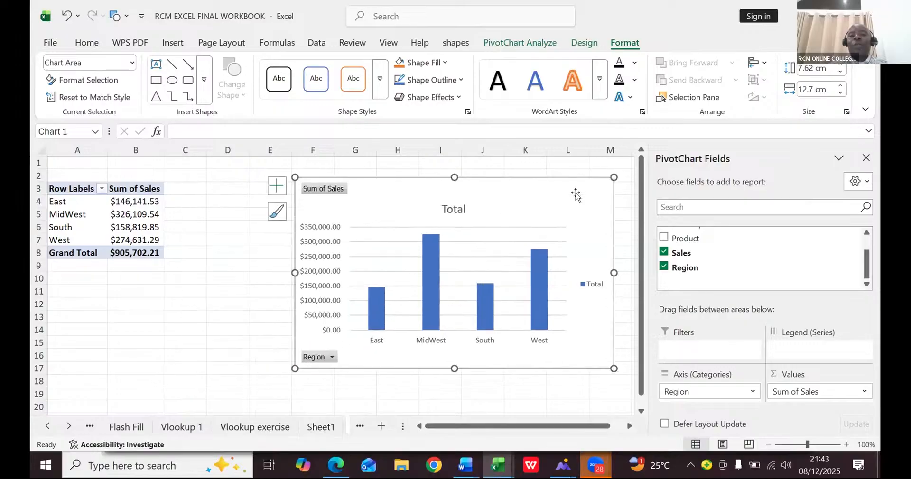
Filter the PivotChart's Region field to show only East and West
click(332, 357)
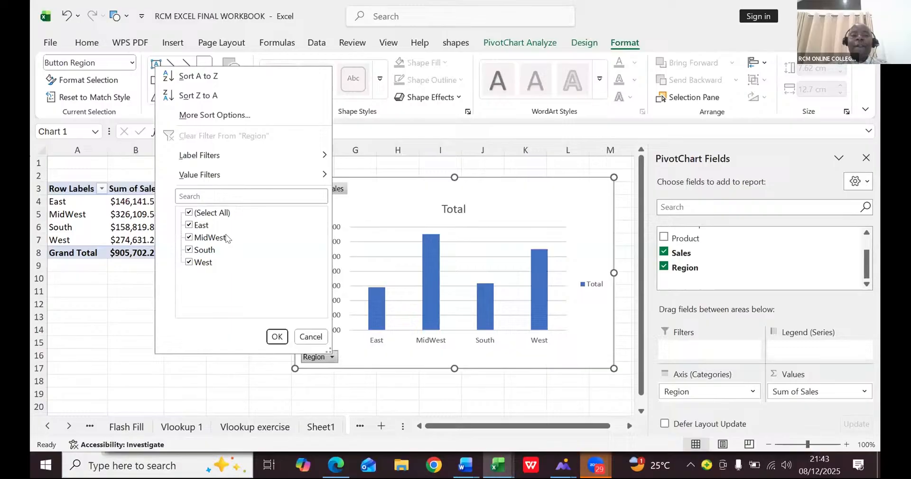
click(188, 214)
click(188, 213)
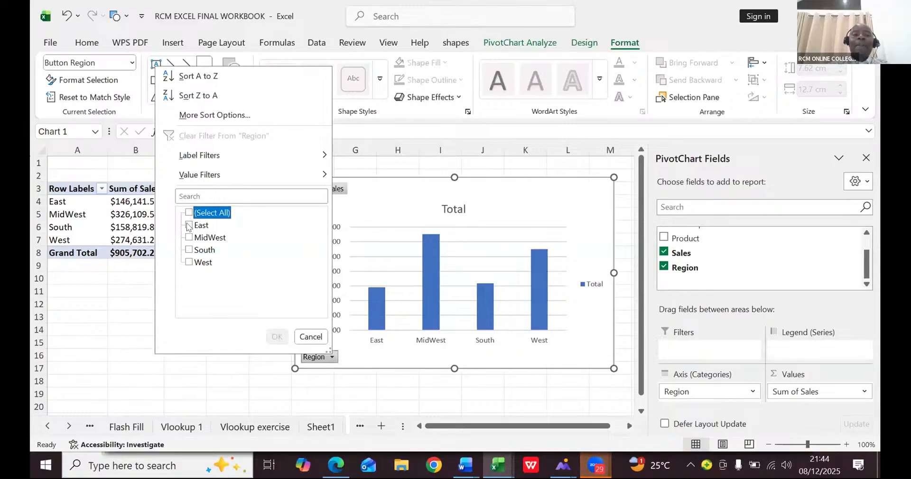
click(189, 225)
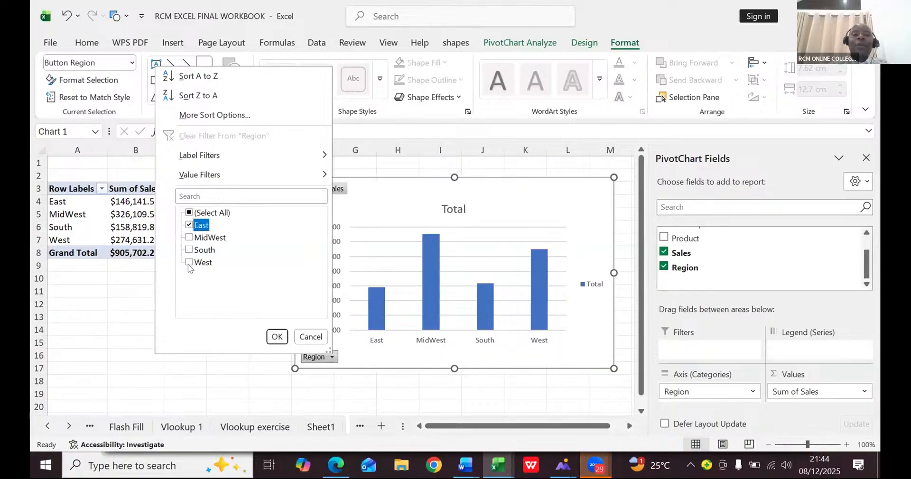
click(188, 263)
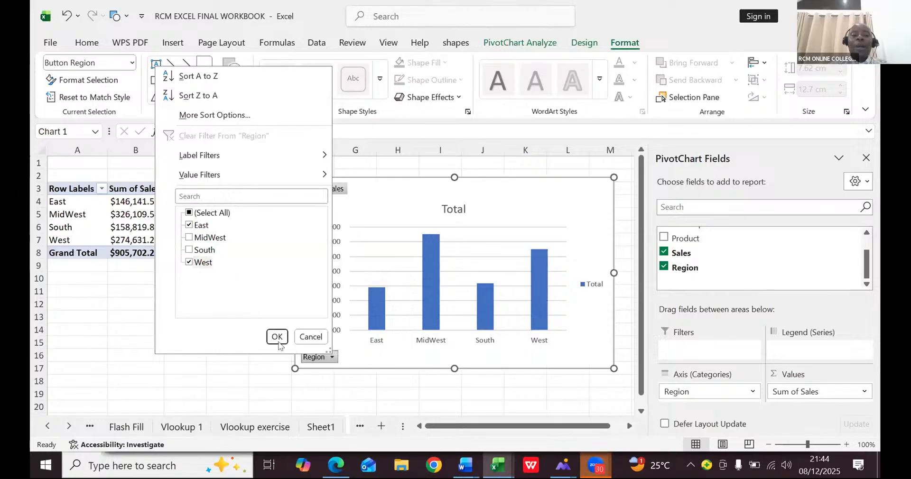
click(276, 336)
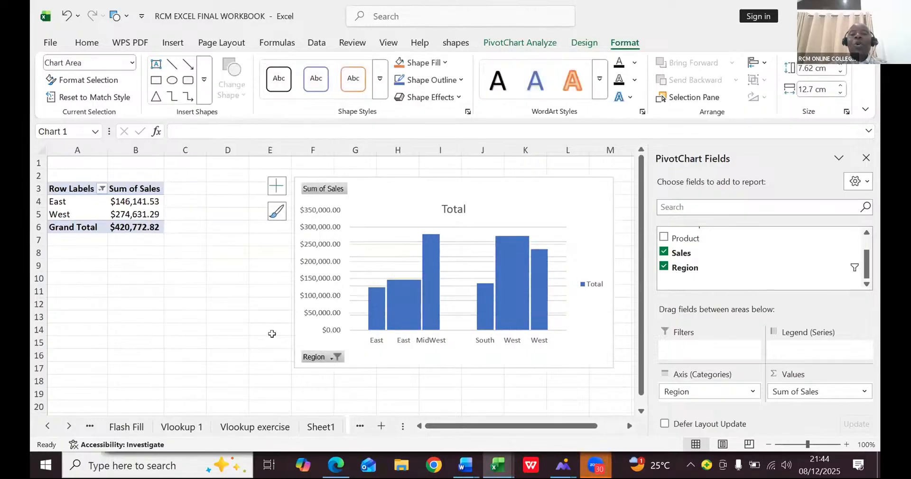